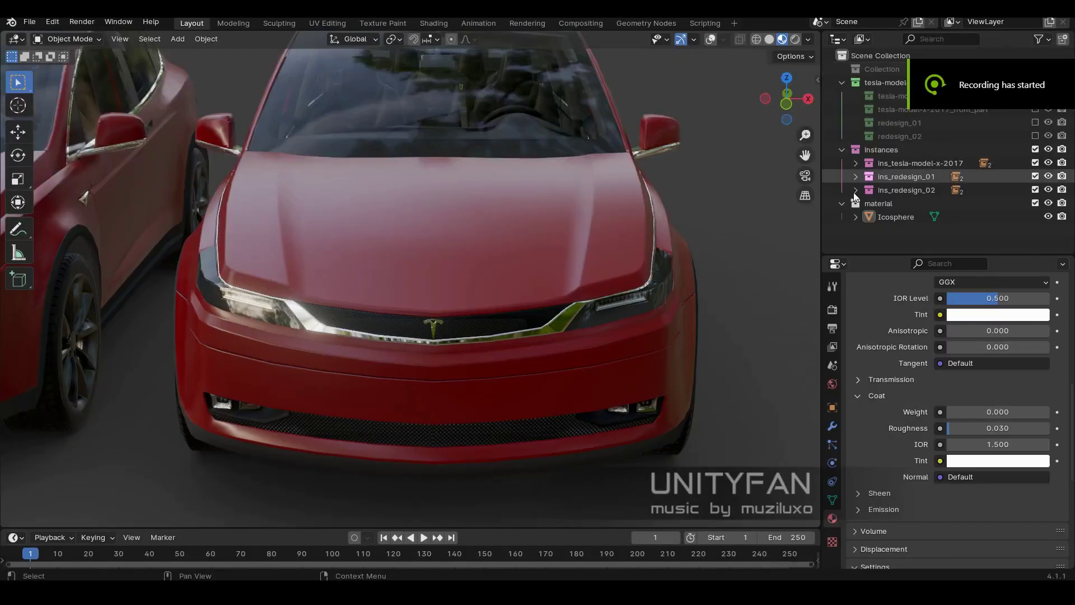
Orbit around the three cars and switch the viewport to wireframe shading.
mouse_move(616, 364)
middle_mouse_down()
mouse_move(509, 357)
mouse_move(629, 365)
mouse_move(468, 365)
mouse_move(465, 351)
mouse_move(612, 364)
mouse_move(353, 360)
mouse_move(500, 353)
mouse_move(494, 362)
mouse_move(526, 392)
mouse_move(527, 360)
mouse_move(538, 358)
middle_mouse_up()
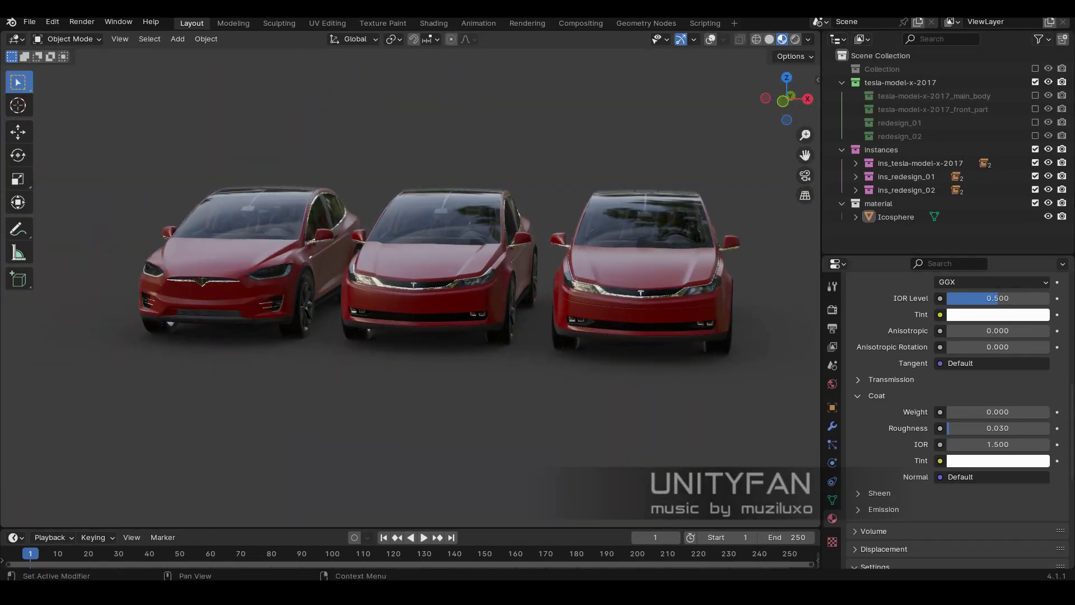
left_click(1036, 148)
key("ctrl+z")
key("z")
left_click(416, 311)
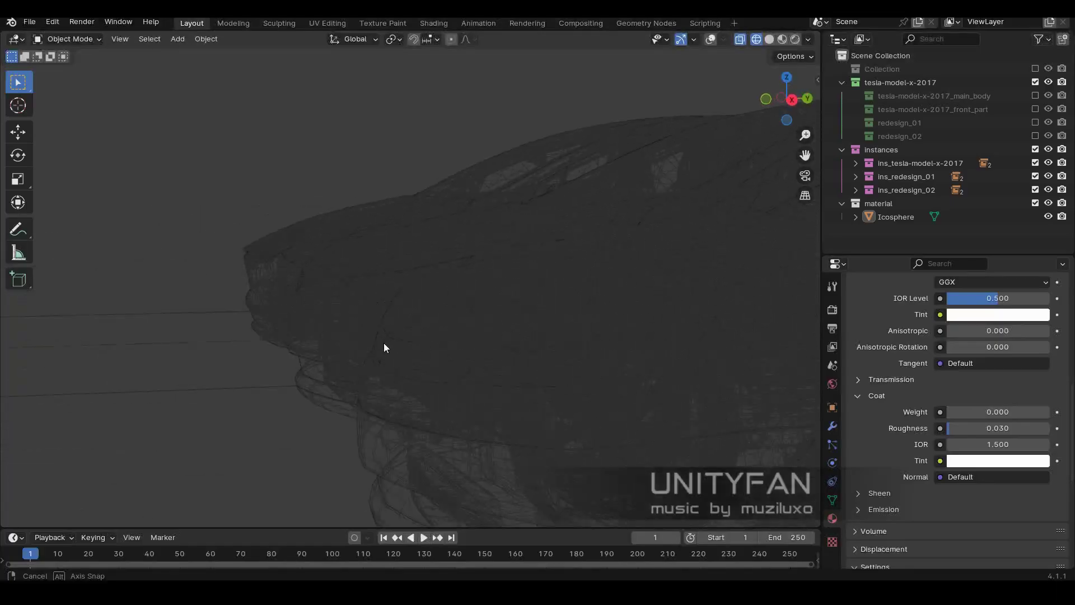
scroll(434, 376, "up", 3)
scroll(435, 375, "up", 3)
Return to solid shading and hide the car instances collection in the Outliner.
key("shift+z")
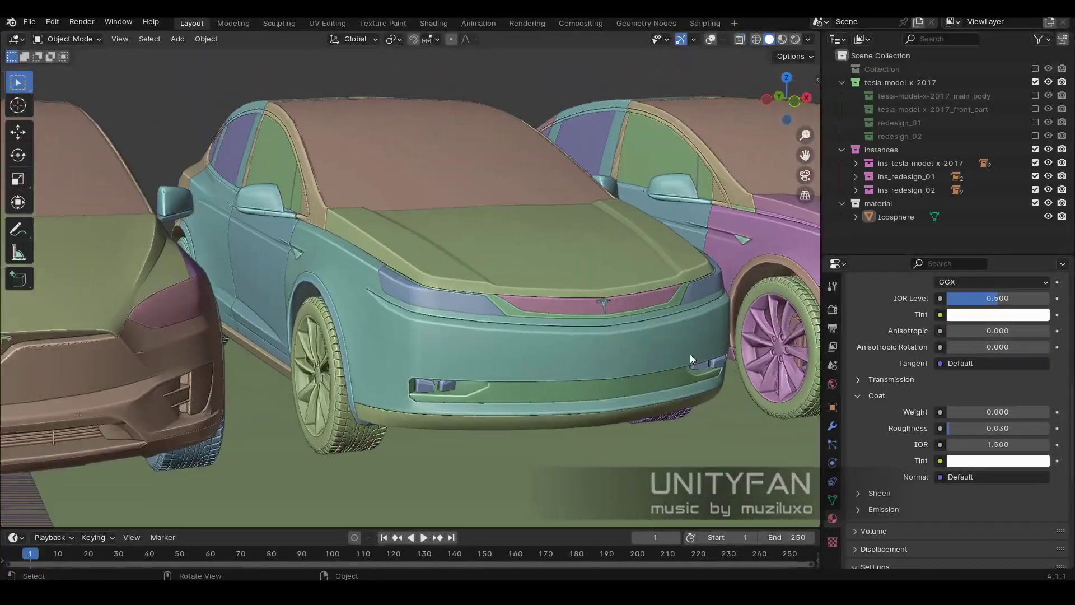
scroll(690, 354, "down", 3)
mouse_move(624, 294)
middle_mouse_down()
mouse_move(583, 278)
mouse_move(556, 303)
middle_mouse_up()
scroll(593, 304, "up", 1)
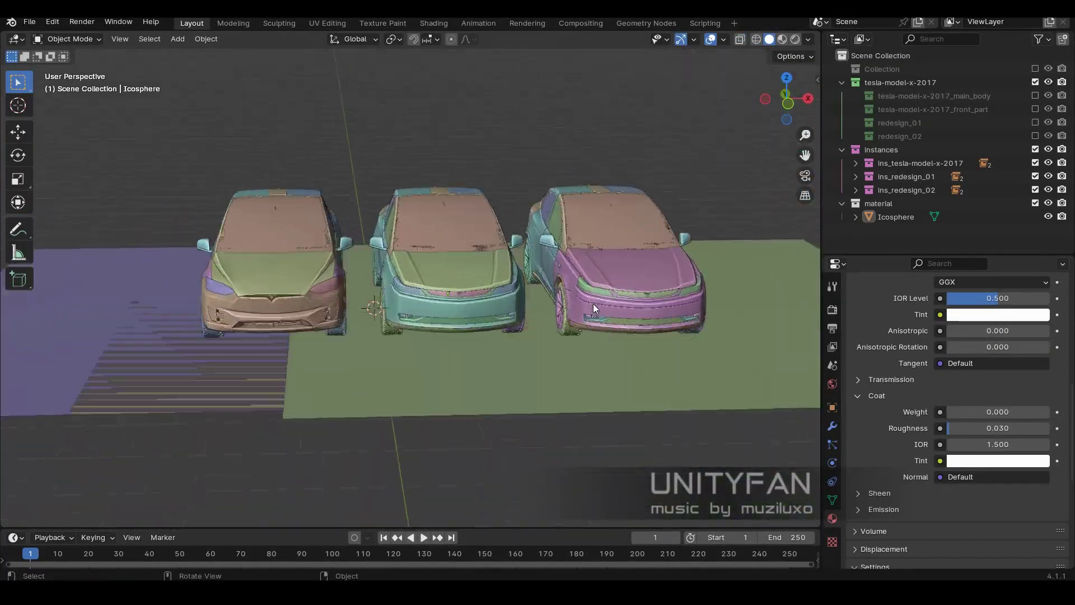
scroll(593, 304, "up", 3)
left_click(1035, 150)
Exclude the material collection, show redesign_02 and main_body, and use material preview shading.
left_click(1035, 203)
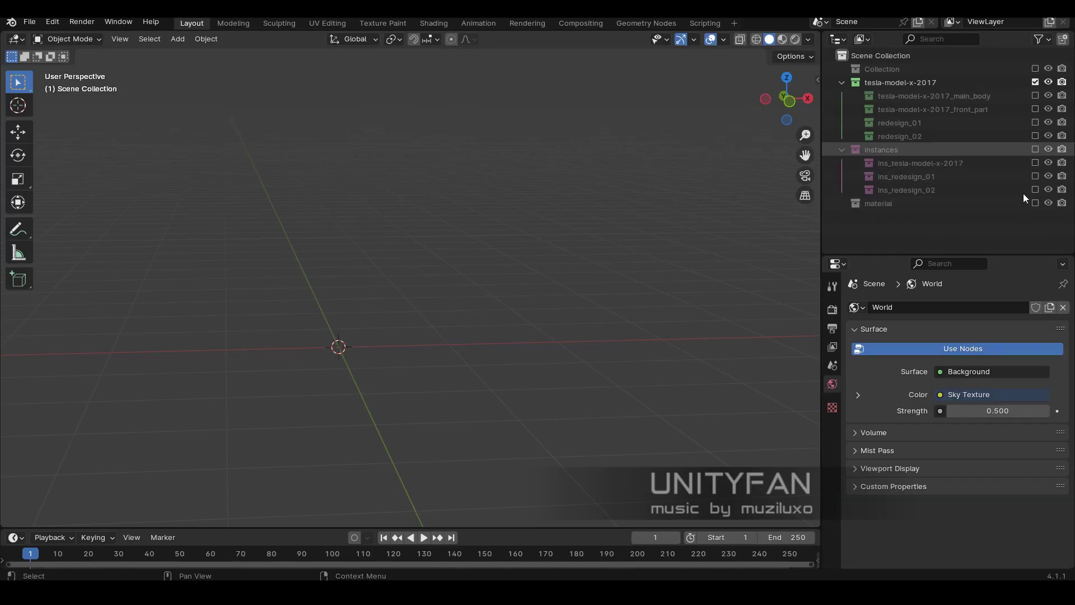
left_click(1035, 149)
left_click(1035, 95)
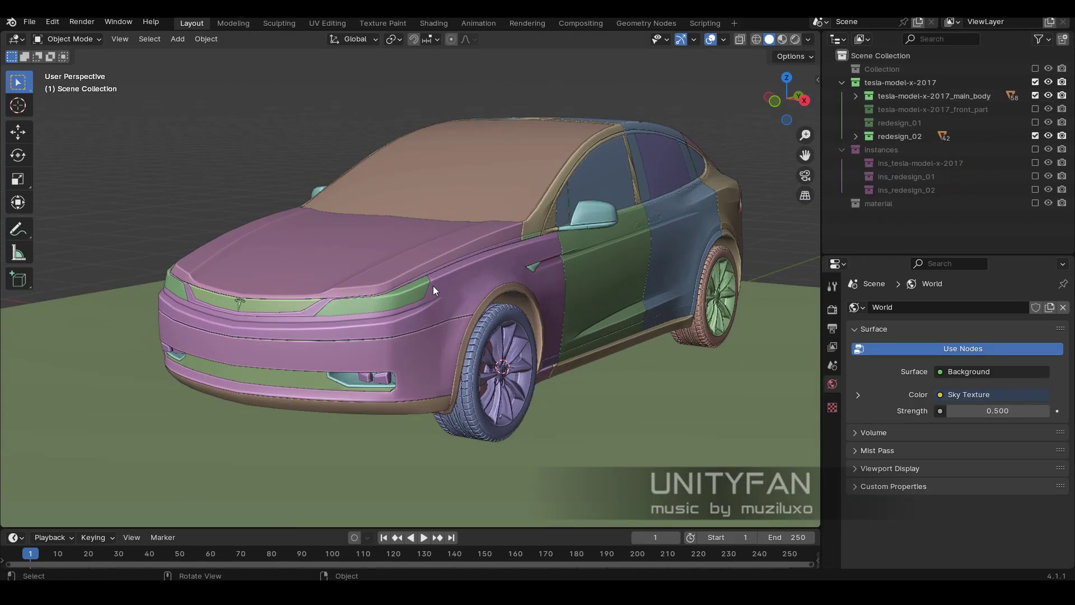
key("z")
Give the body paint a grey base colour with Metallic 1.0.
left_click(449, 368)
left_click(998, 467)
left_click(970, 315)
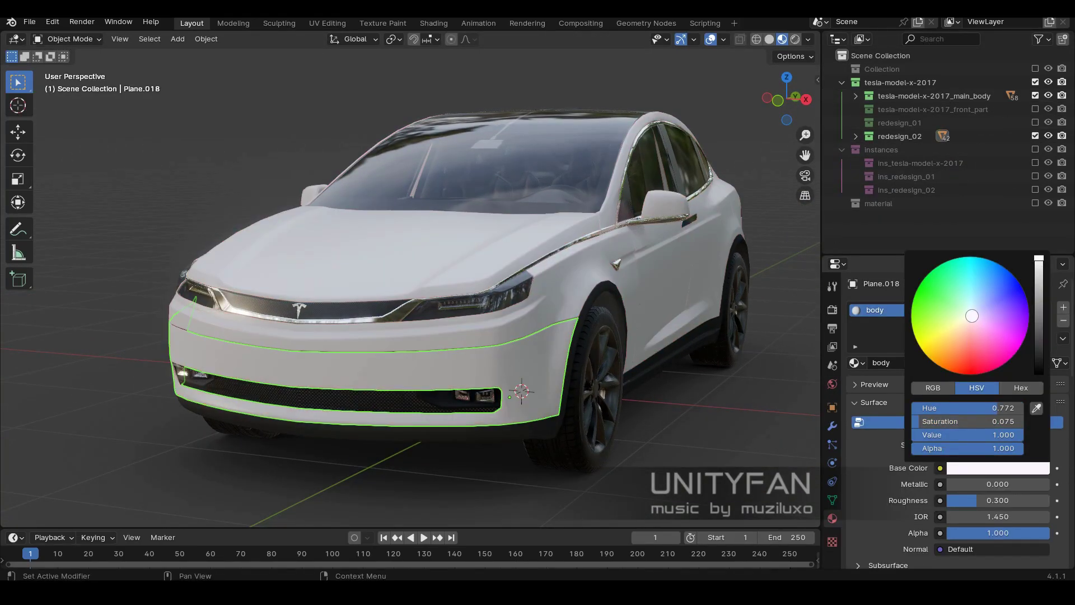
left_click_drag(951, 484, 1047, 483)
middle_click_drag(417, 319, 528, 379)
left_click(998, 468)
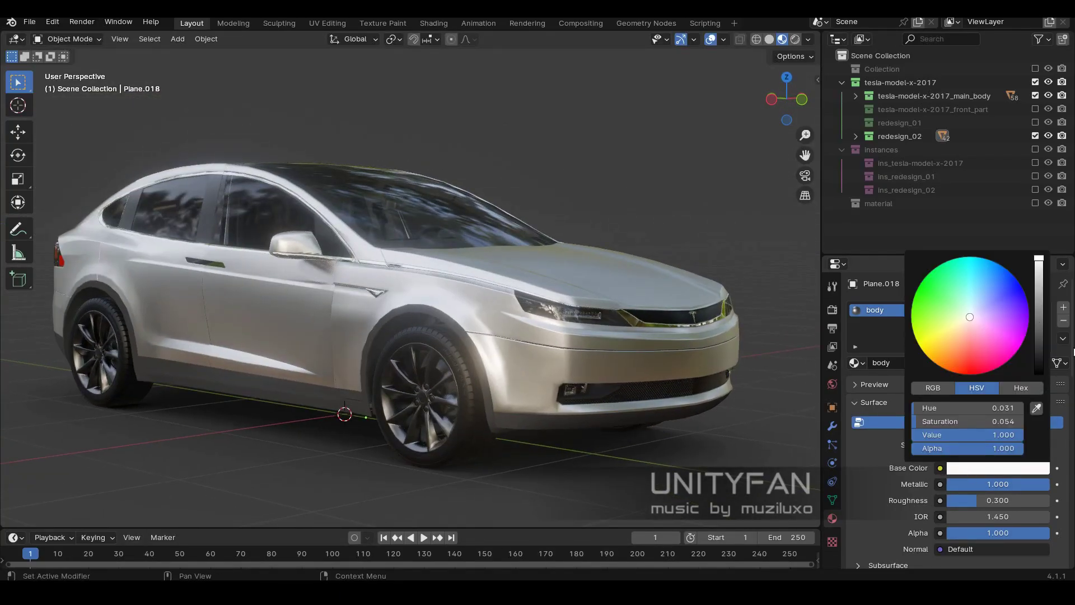
left_click_drag(1037, 269, 1037, 303)
Switch the material preview environment to the road sunset HDRI.
mouse_move(526, 341)
middle_mouse_down()
mouse_move(758, 424)
mouse_move(590, 414)
mouse_move(620, 398)
mouse_move(537, 384)
middle_mouse_up()
scroll(538, 385, "up", 2)
left_click(808, 39)
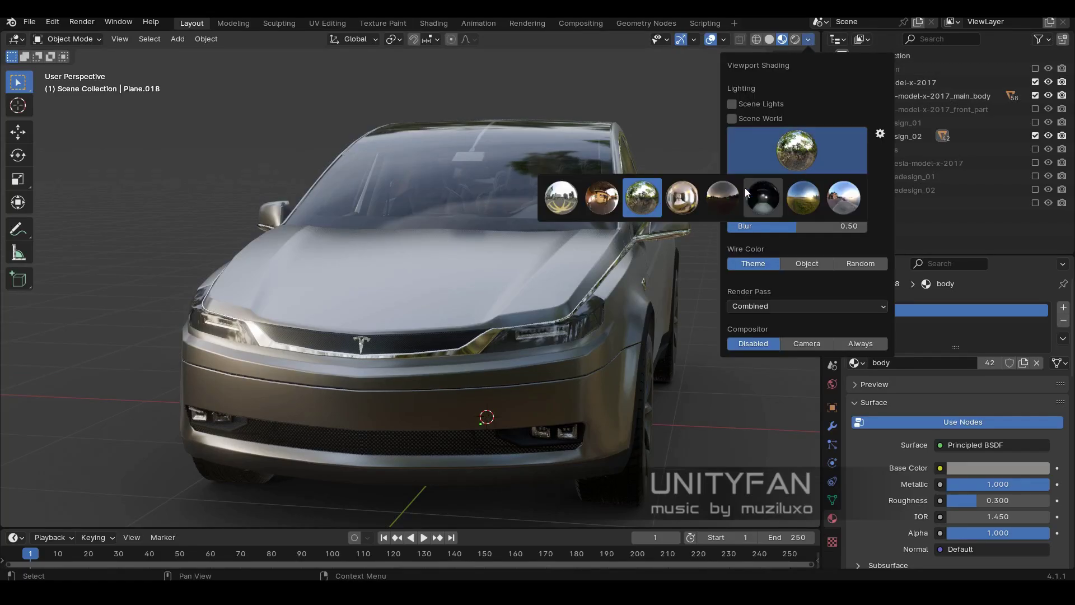
left_click(762, 197)
left_click(796, 150)
left_click(808, 39)
left_click(796, 150)
left_click(843, 197)
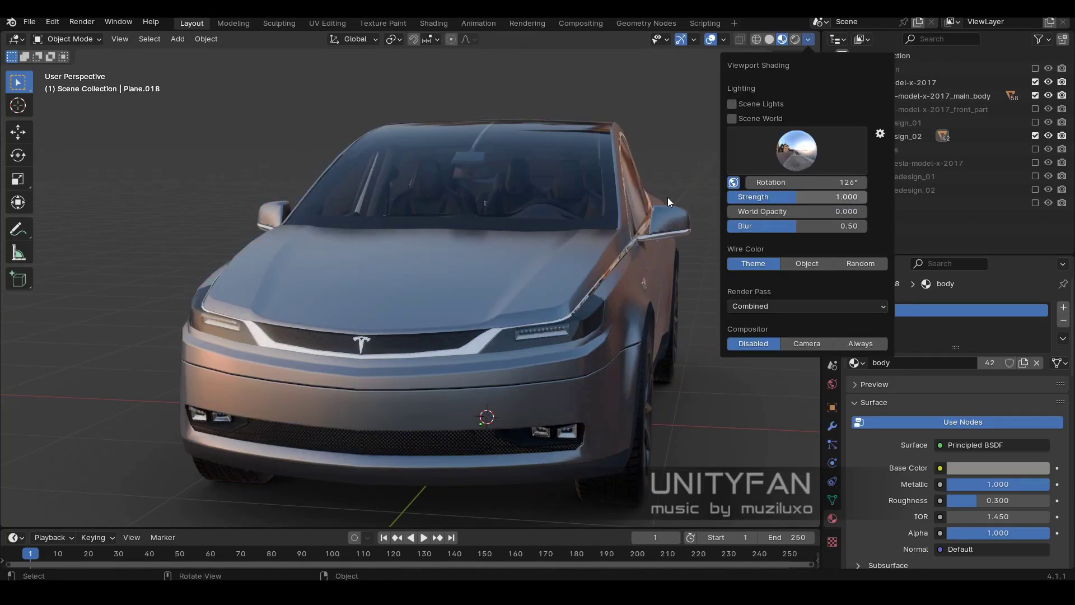
mouse_move(668, 197)
middle_mouse_down()
mouse_move(535, 223)
mouse_move(672, 213)
middle_mouse_up()
right_click(874, 136)
Duplicate the redesign_02 collection and rename the copy redesign_03.
left_click(795, 149)
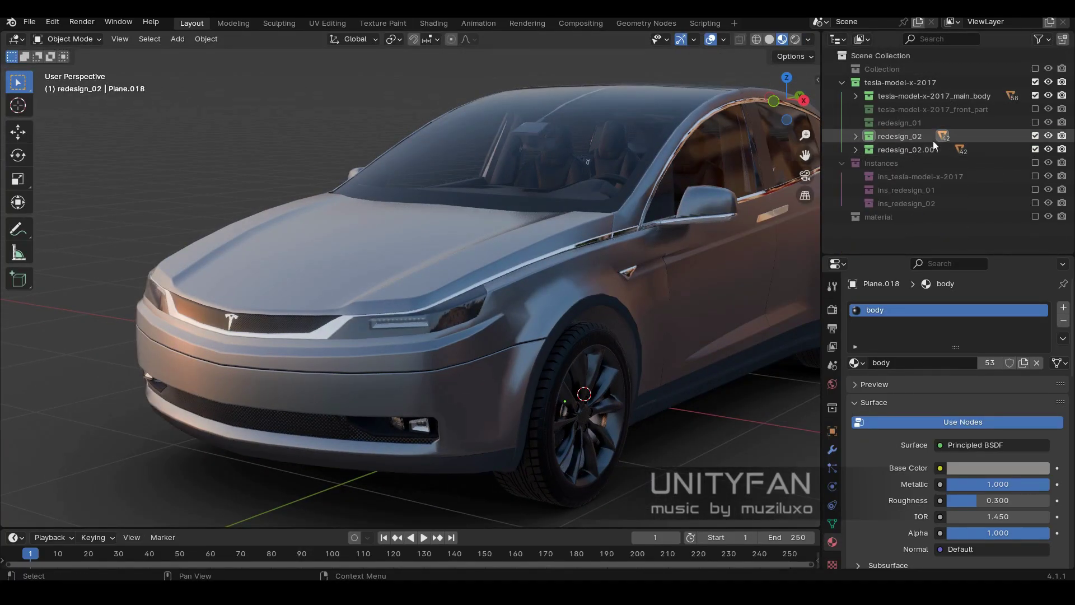
double_click(939, 150)
type("3")
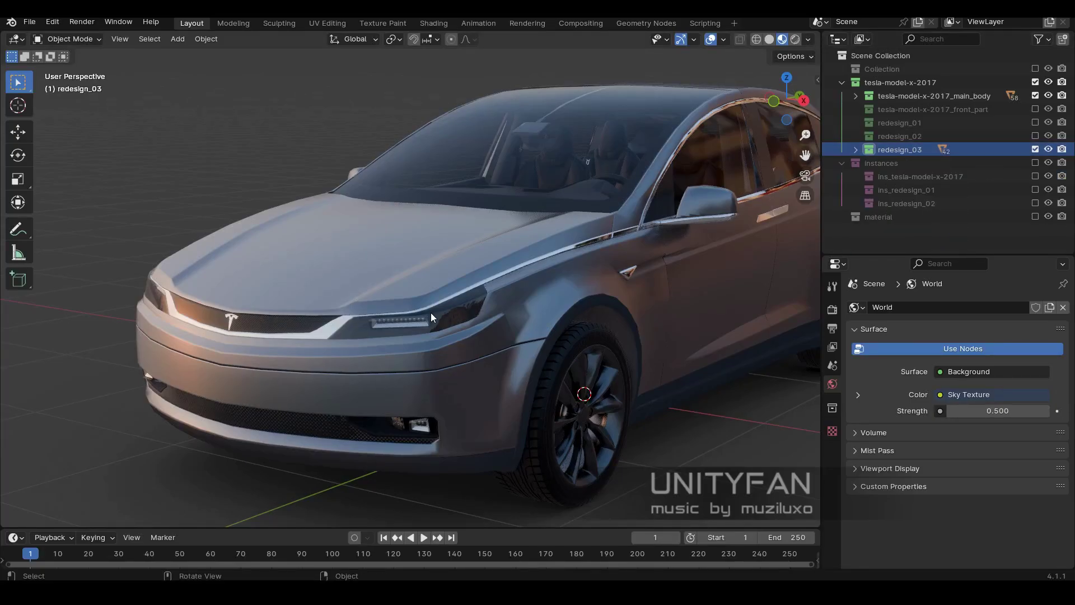
mouse_move(431, 312)
middle_mouse_down()
mouse_move(540, 373)
mouse_move(796, 216)
middle_mouse_up()
Raise the preview HDRI lighting strength to 2.
left_click(807, 39)
left_click(800, 195)
type("2")
key("Return")
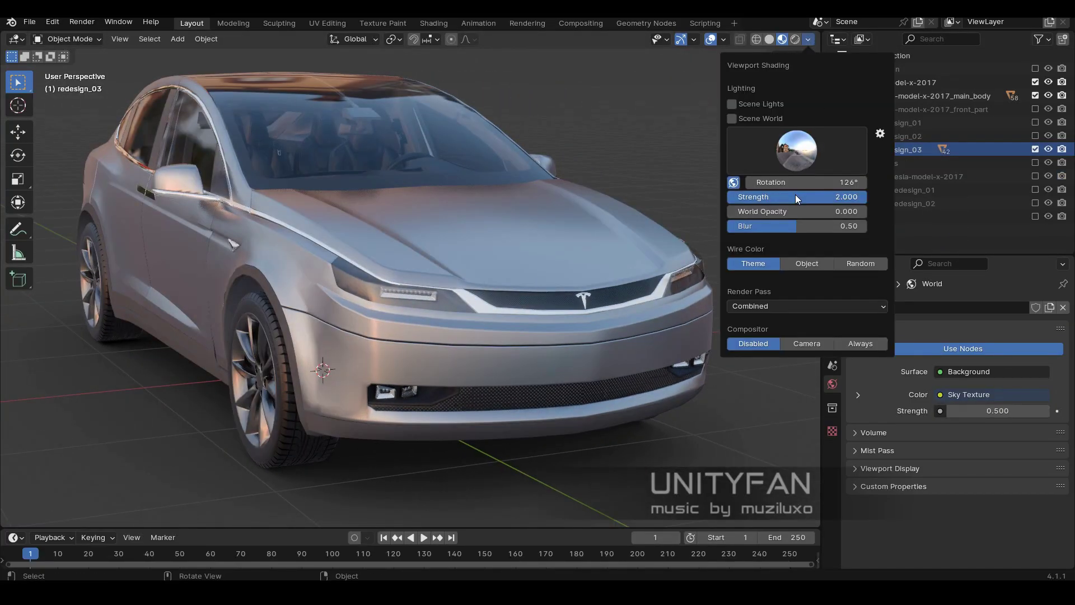
key("Return")
mouse_move(559, 313)
middle_mouse_down()
mouse_move(409, 384)
mouse_move(459, 381)
mouse_move(451, 370)
middle_mouse_up()
In solid random-colour shading, select the hood panel and check it from the right side.
key("z")
left_click(560, 376)
left_click(543, 317)
key("Tab")
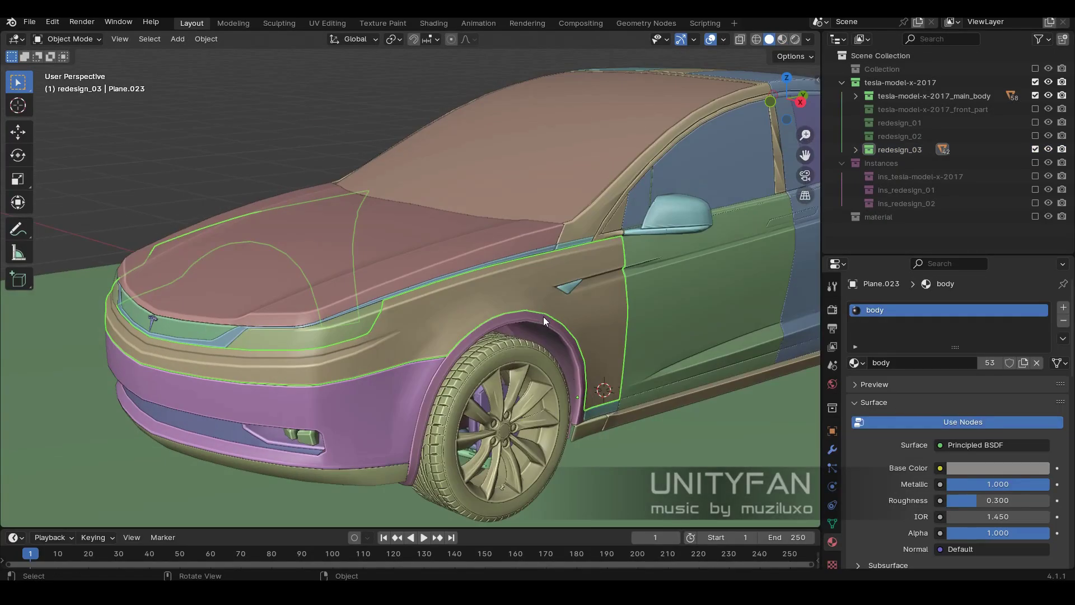
mouse_move(543, 317)
middle_mouse_down()
mouse_move(620, 343)
mouse_move(623, 334)
mouse_move(385, 283)
mouse_move(447, 283)
middle_mouse_up()
key("Tab")
left_click(448, 283)
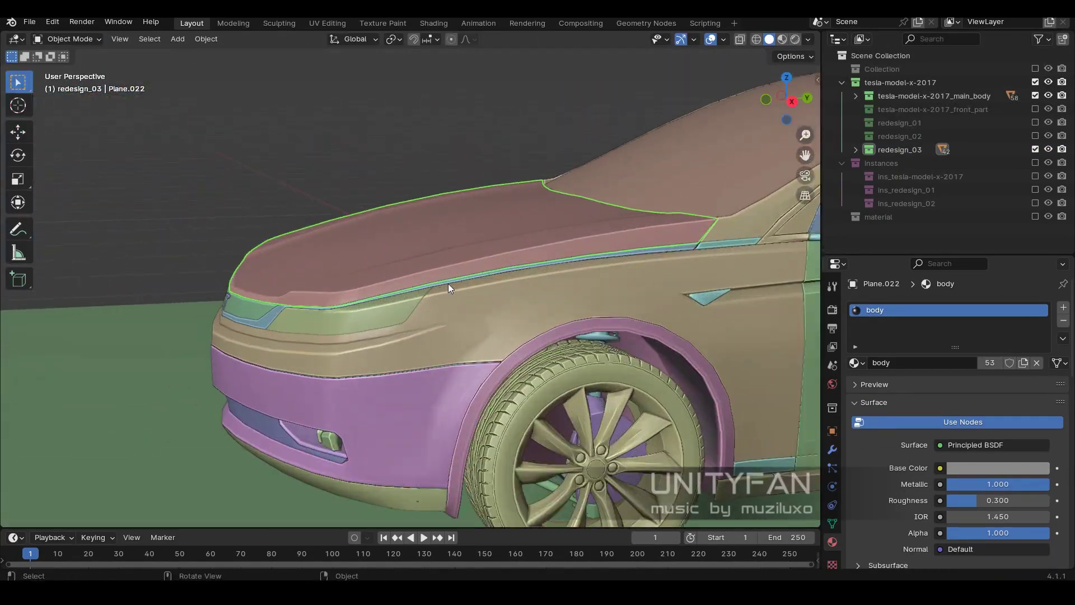
key("KP_3")
scroll(469, 309, "down", 2)
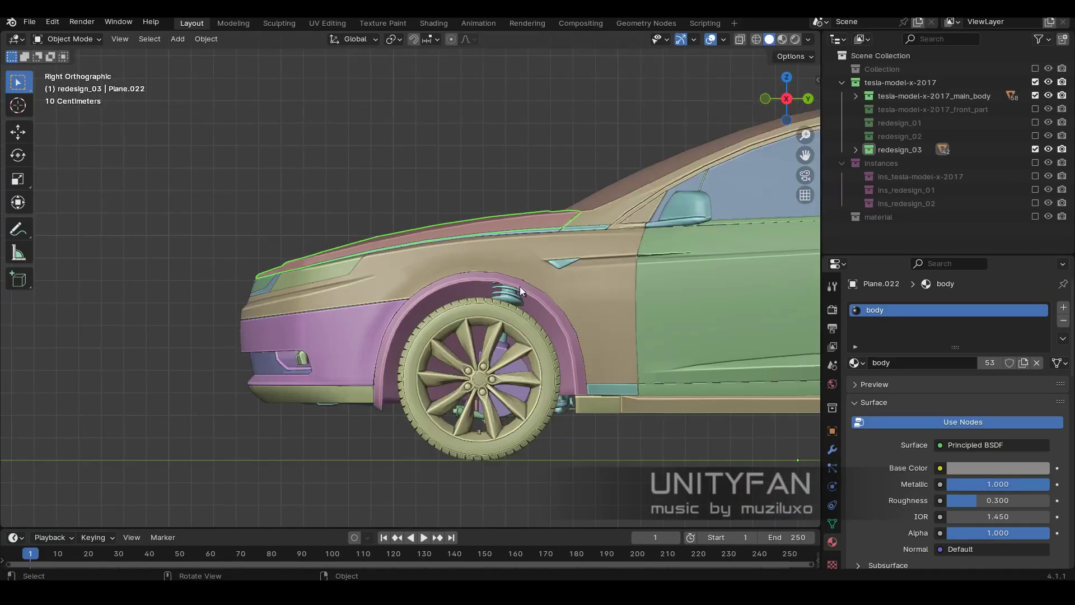
scroll(520, 286, "down", 2)
middle_click_drag(338, 288, 616, 212)
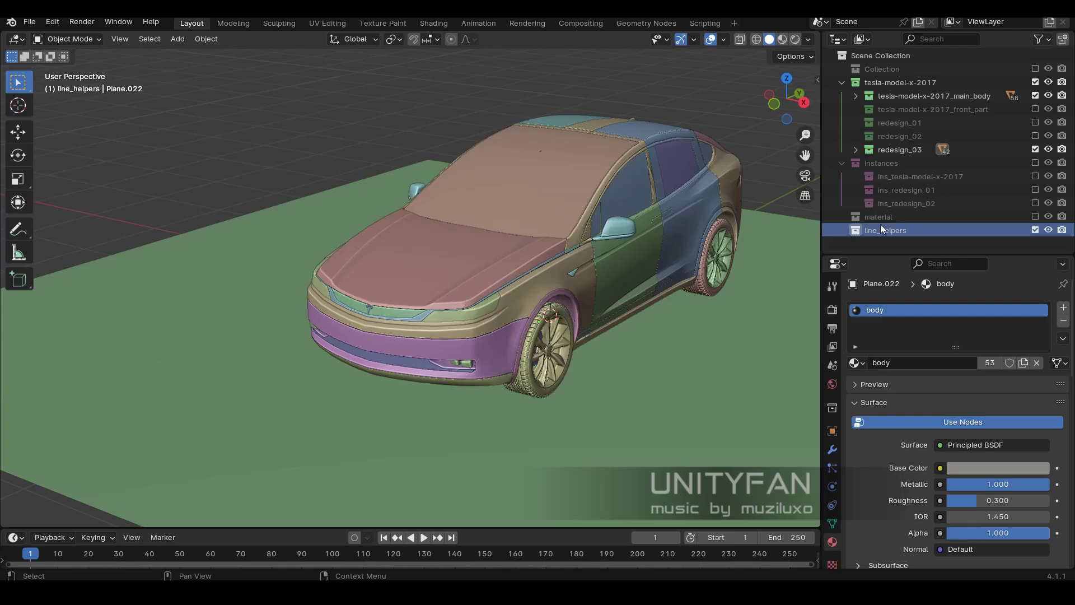
Add a Bézier curve near the car's front.
middle_click_drag(700, 280, 604, 306)
scroll(603, 306, "up", 2)
key("shift+a")
scroll(586, 563, "up", 2)
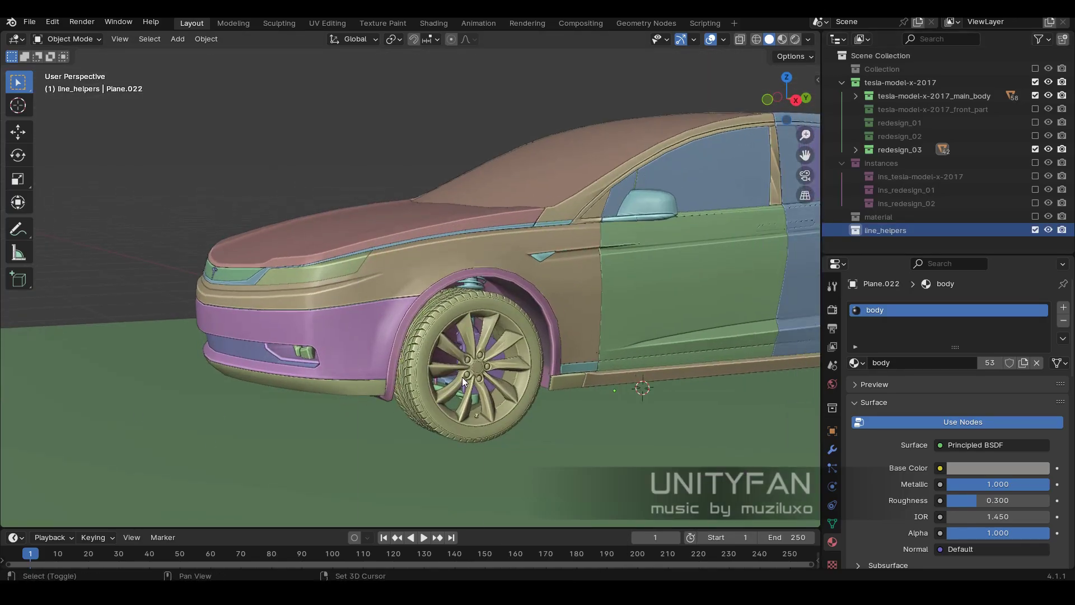
key("shift+a")
left_click(523, 334)
Check the curve from the top, then settle on the right side view in solid shading.
mouse_move(528, 332)
middle_mouse_down()
mouse_move(540, 365)
mouse_move(355, 275)
middle_mouse_up()
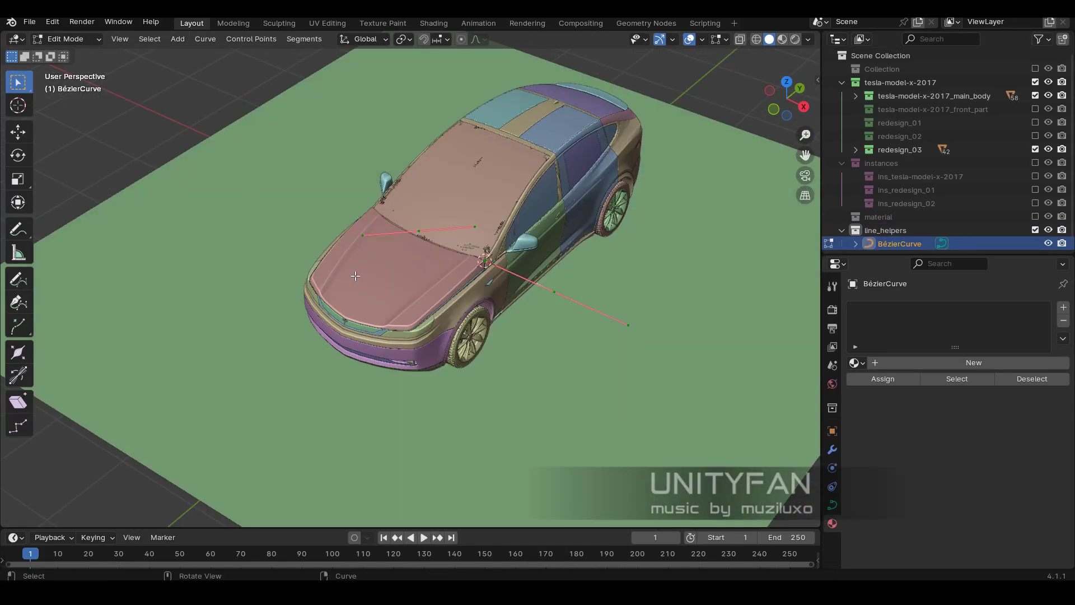
key("KP_7")
key("shift+z")
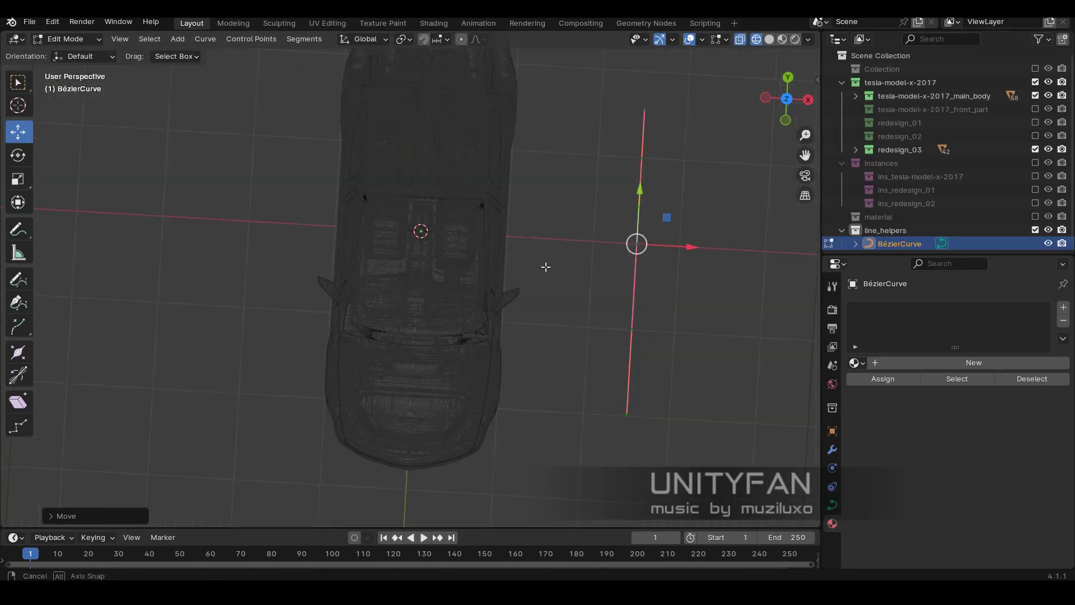
key("KP_3")
key("shift+z")
Move the curve points so they trace the hood line.
key("g")
left_click(93, 197)
middle_click_drag(93, 198, 177, 176, "shift")
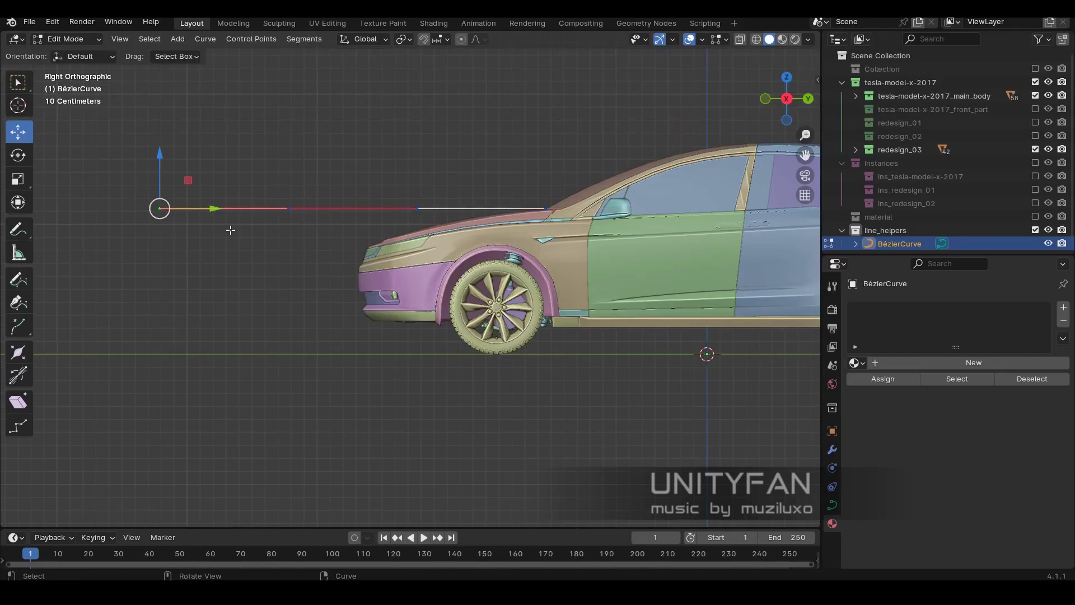
left_click(543, 210)
scroll(561, 252, "up", 3)
left_click(469, 230)
scroll(469, 229, "down", 2)
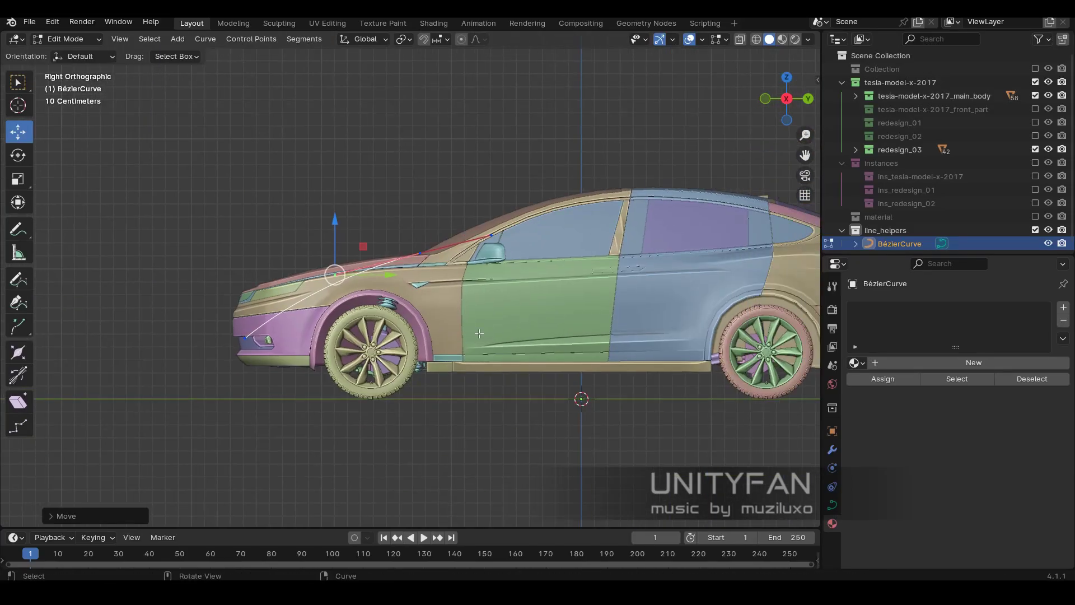
scroll(448, 251, "down", 1)
scroll(444, 262, "up", 3)
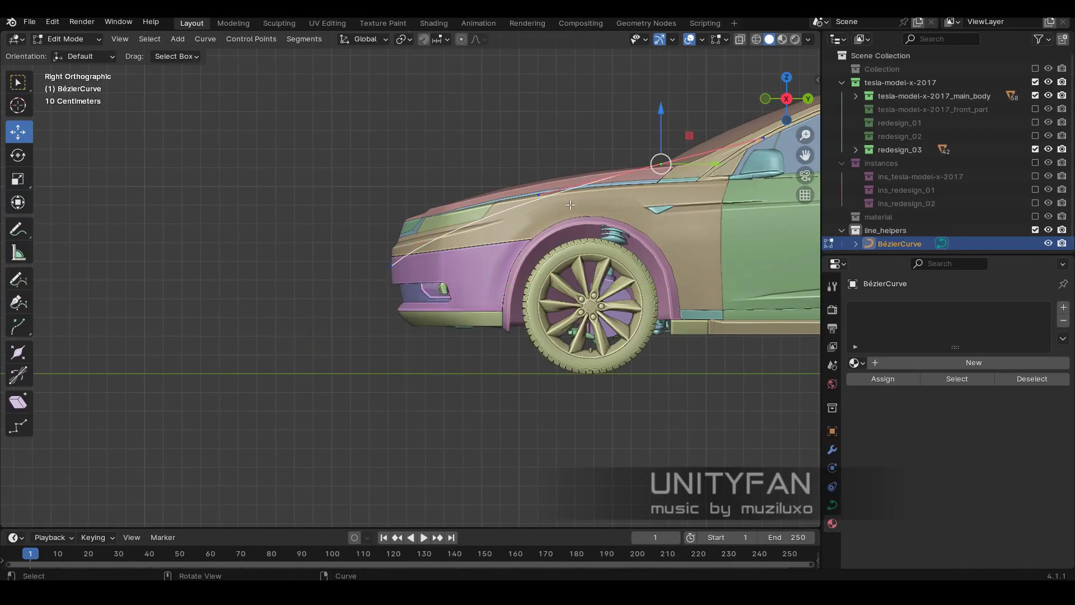
Place the curve's end point at the front bumper and leave curve editing.
left_click(383, 278)
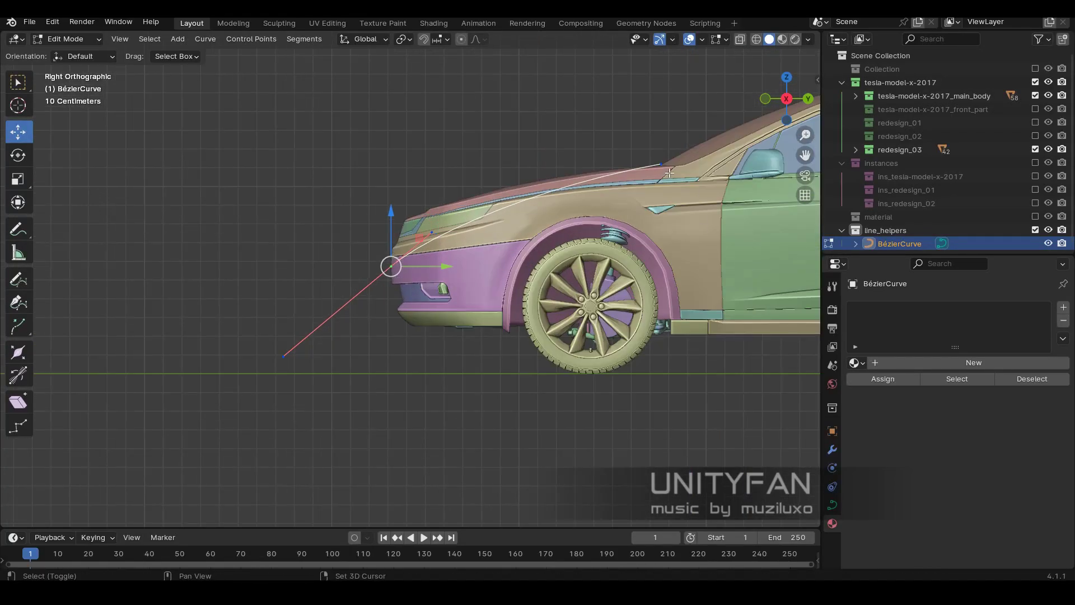
left_click(428, 264)
scroll(385, 292, "up", 2)
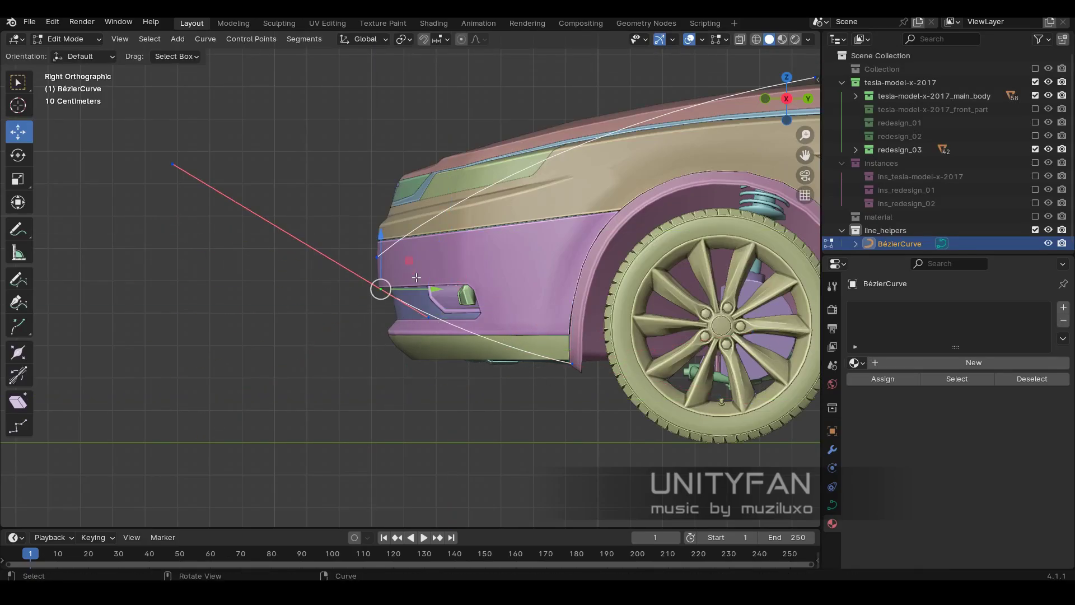
scroll(416, 277, "down", 3)
key("Tab")
scroll(415, 385, "up", 3)
key("Tab")
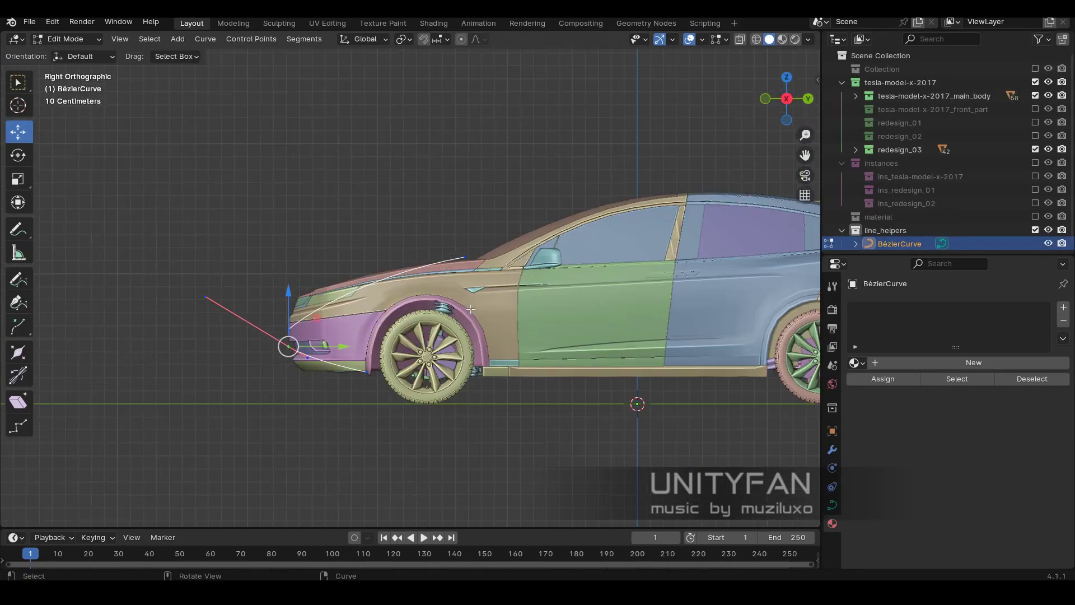
scroll(470, 309, "up", 2)
key("Tab")
scroll(392, 336, "down", 3)
scroll(348, 414, "up", 3)
left_click(348, 414)
Enter Edit Mode on hood panel Plane.022 with edge select in the right side view.
scroll(446, 364, "up", 2)
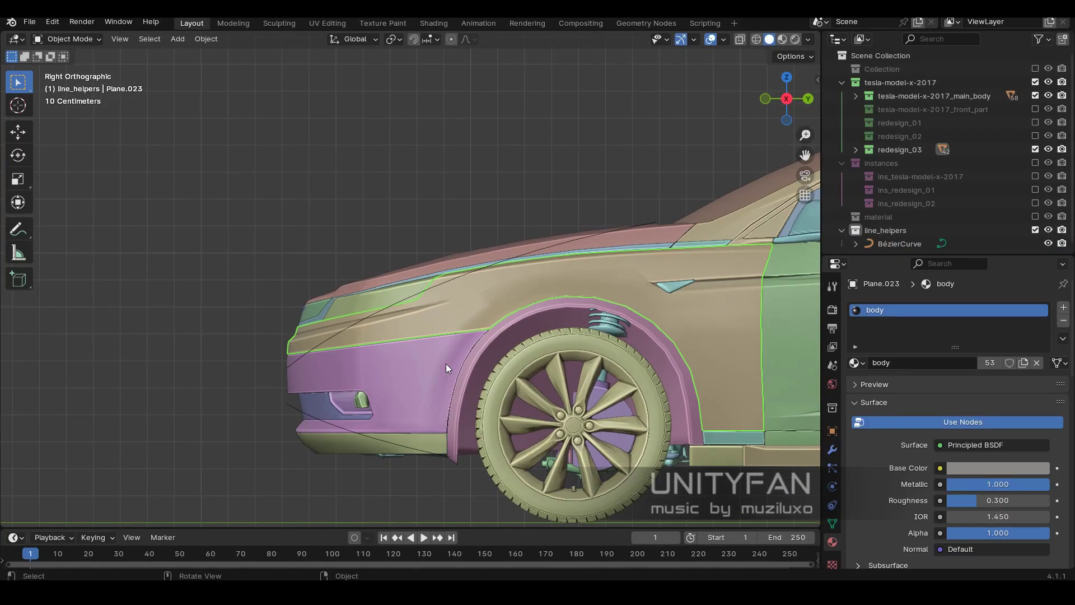
middle_click_drag(480, 264, 560, 324)
key("Tab")
key("Tab")
key("KP_3")
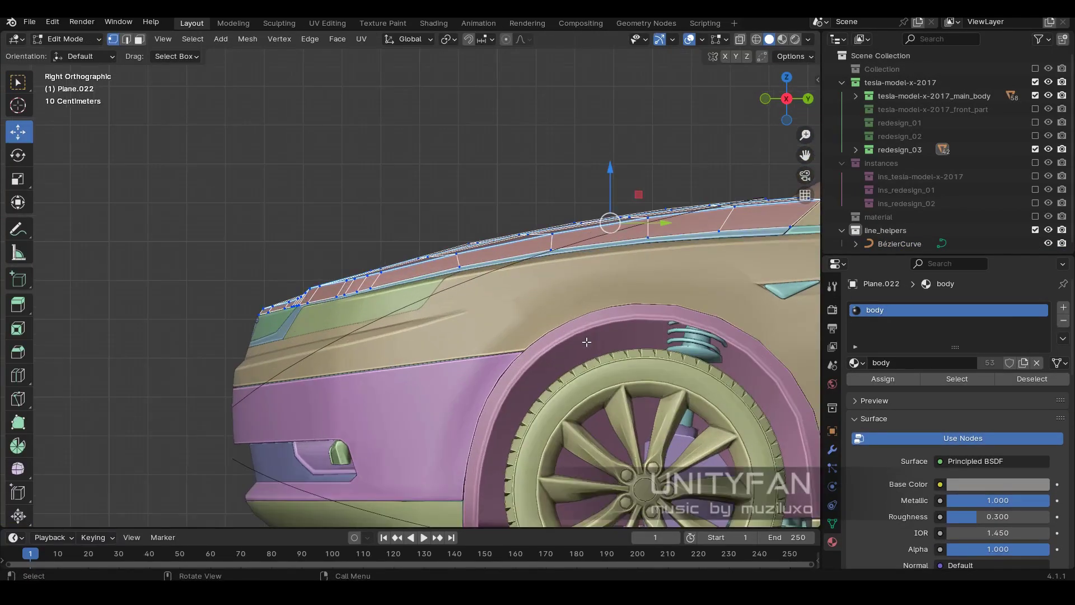
scroll(581, 362, "up", 1)
middle_click_drag(582, 363, 560, 313)
scroll(560, 313, "up", 3)
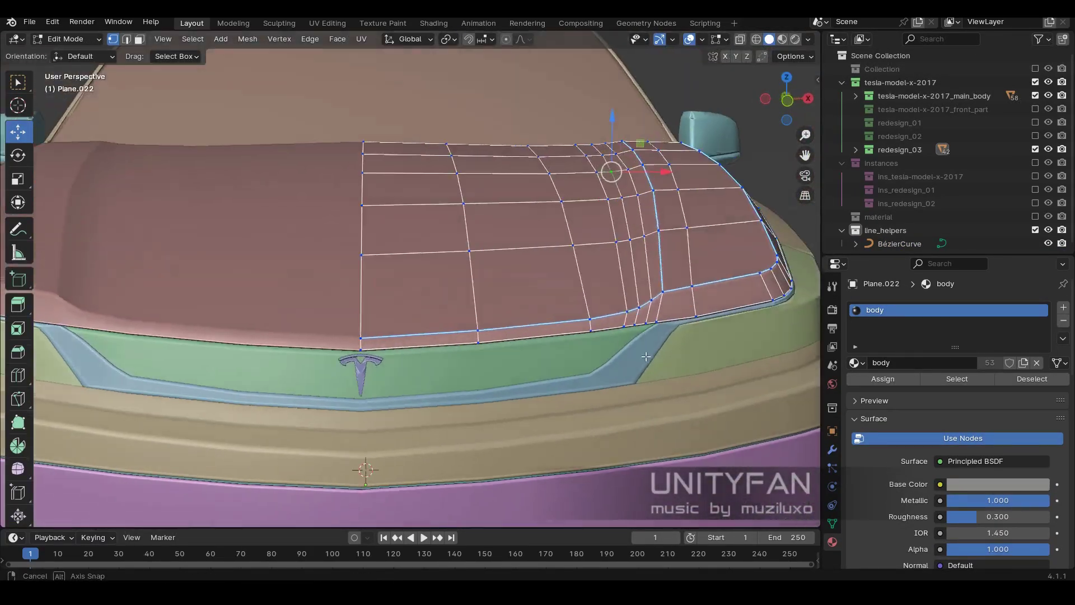
key("2")
scroll(572, 275, "down", 4)
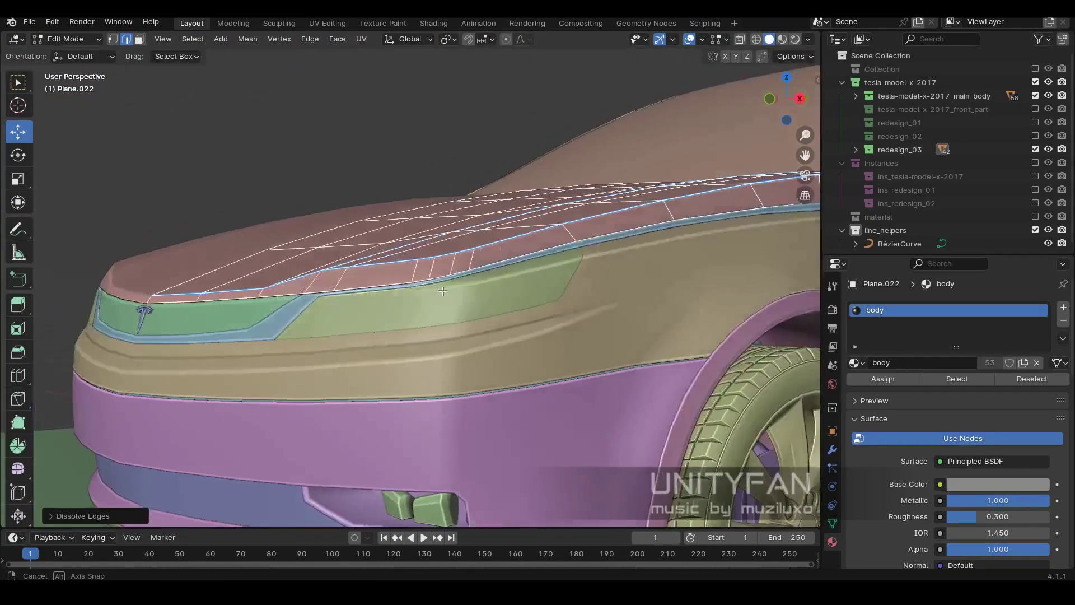
mouse_move(571, 275)
middle_mouse_down()
mouse_move(448, 314)
mouse_move(627, 340)
mouse_move(448, 280)
mouse_move(234, 293)
middle_mouse_up()
key("KP_3")
scroll(432, 330, "down", 1)
Switch to vertex selection and toggle see-through in the right orthographic view.
key("KP_3")
scroll(404, 254, "up", 1)
key("1")
key("alt+z")
key("alt+z")
key("KP_3")
key("alt+z")
key("alt+z")
key("KP_3")
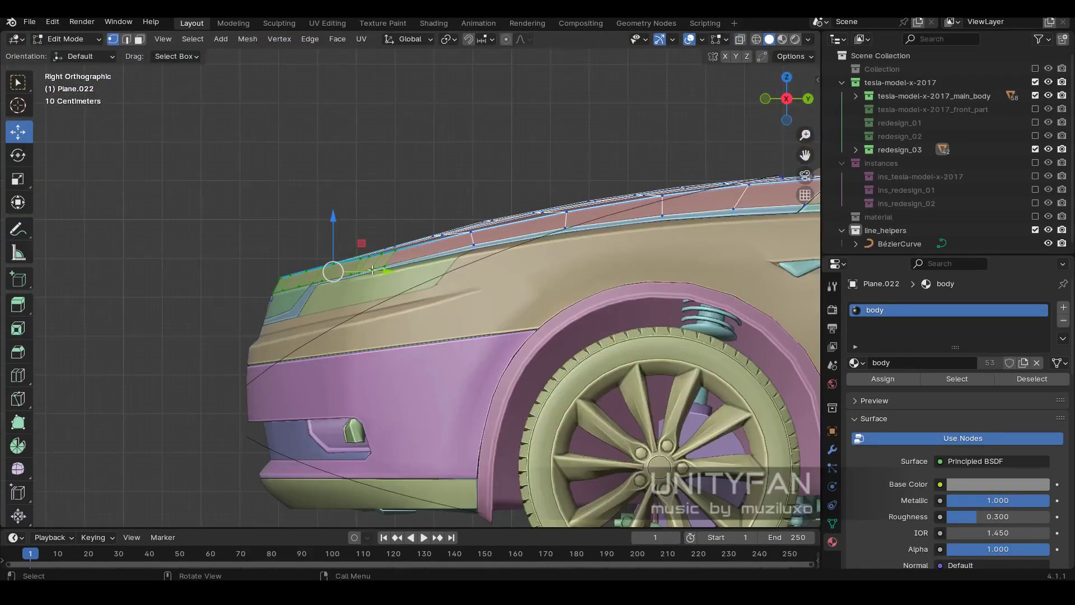
Select the hood's front edge and slide it along Y to a new position.
left_click(211, 368)
key("r")
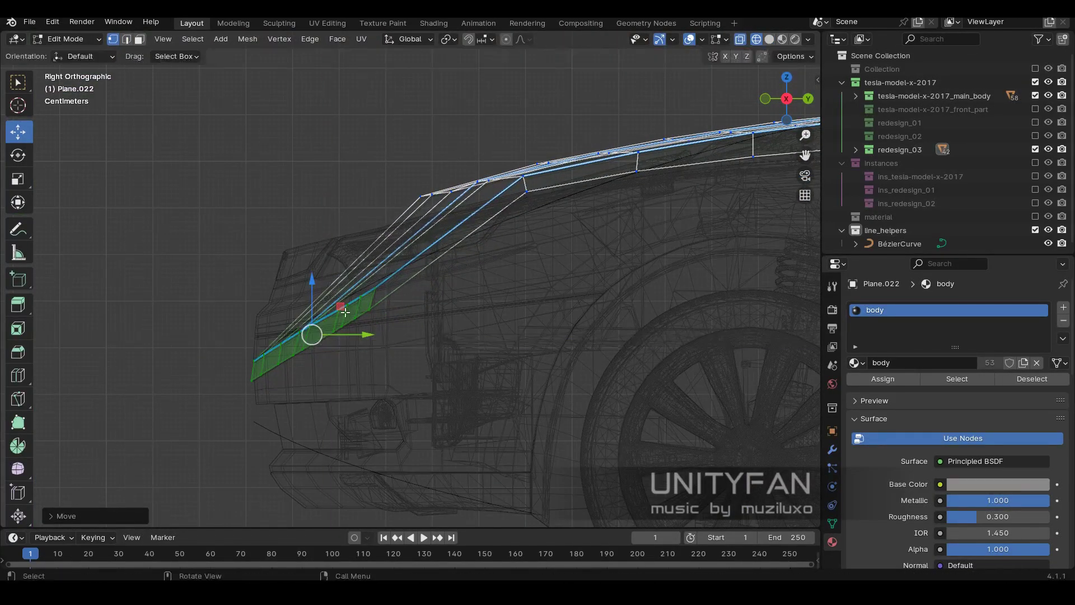
key("Escape")
middle_click_drag(594, 342, 504, 280)
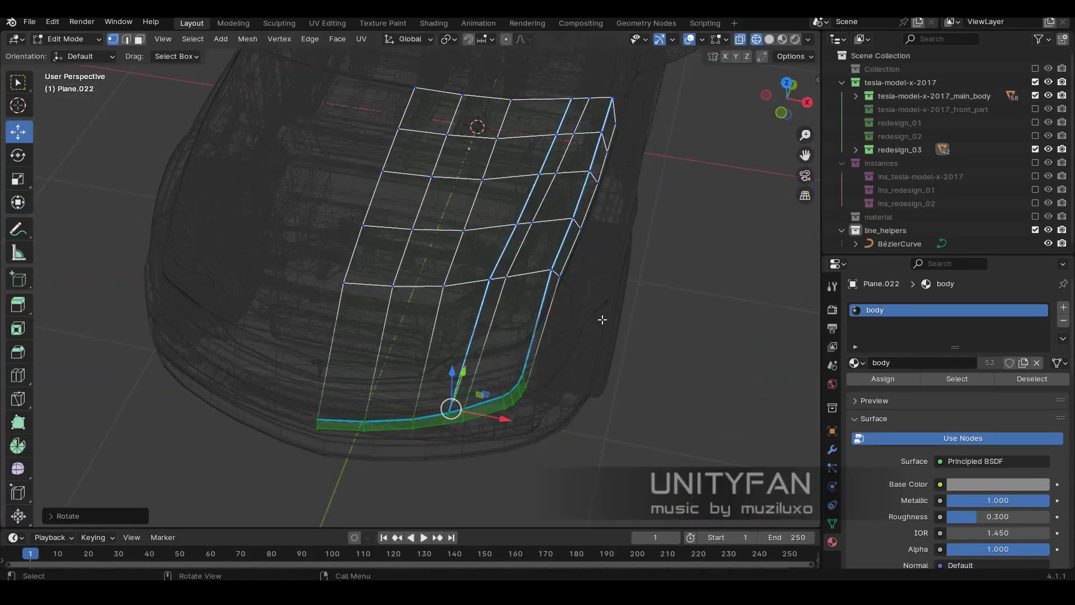
key("KP_3")
scroll(420, 241, "up", 2)
key("g")
key("y")
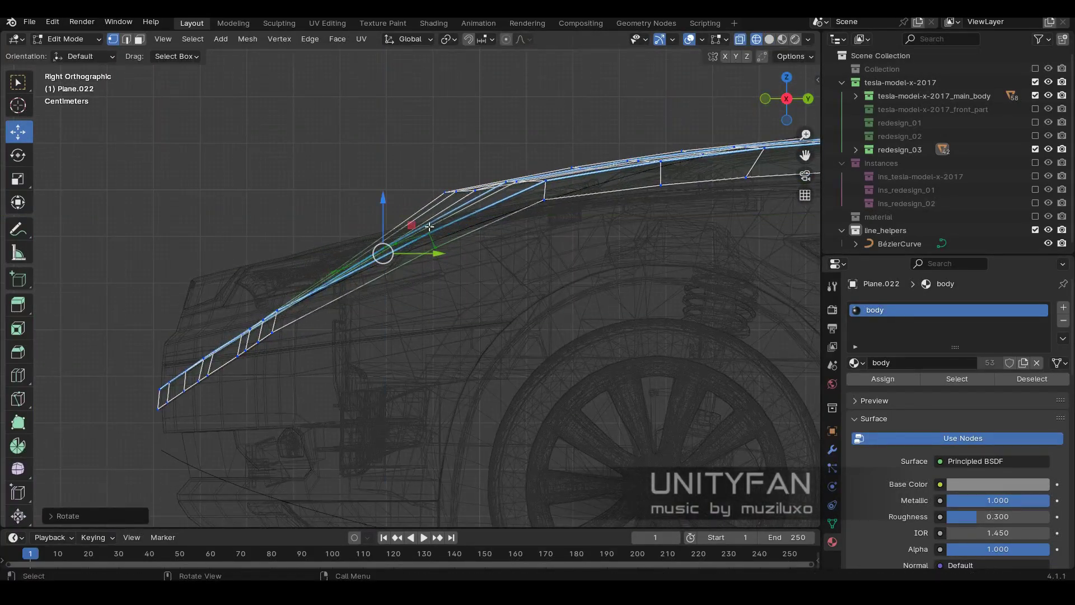
left_click(379, 259)
In see-through wireframe, reposition the hood vertices to match the front contour.
middle_click_drag(379, 259, 412, 325)
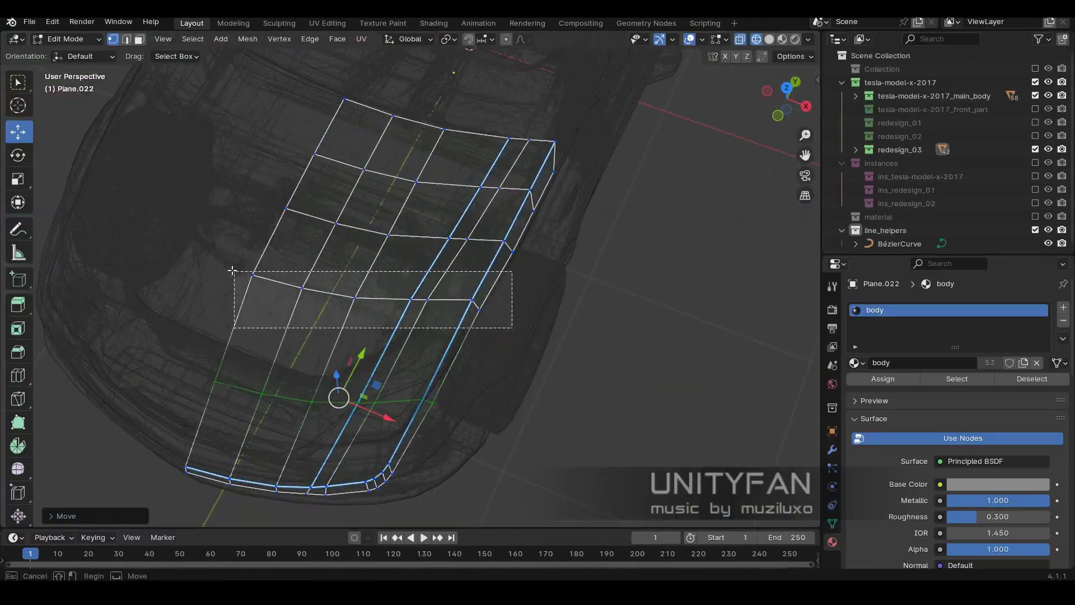
key("KP_3")
scroll(411, 324, "down", 2)
key("z")
left_click(453, 343)
key("shift+z")
scroll(526, 362, "up", 2)
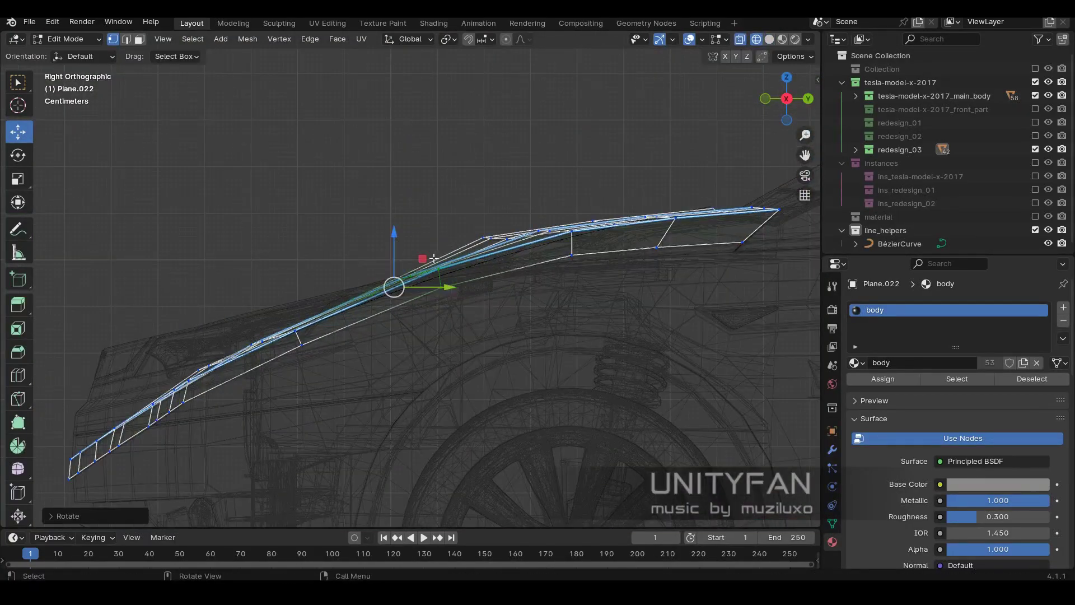
left_click(420, 272)
Move another front edge into place, return to solid shading and exit to Object Mode.
key("shift+z")
middle_click_drag(420, 271, 448, 252)
key("shift+z")
key("KP_3")
scroll(510, 211, "up", 2)
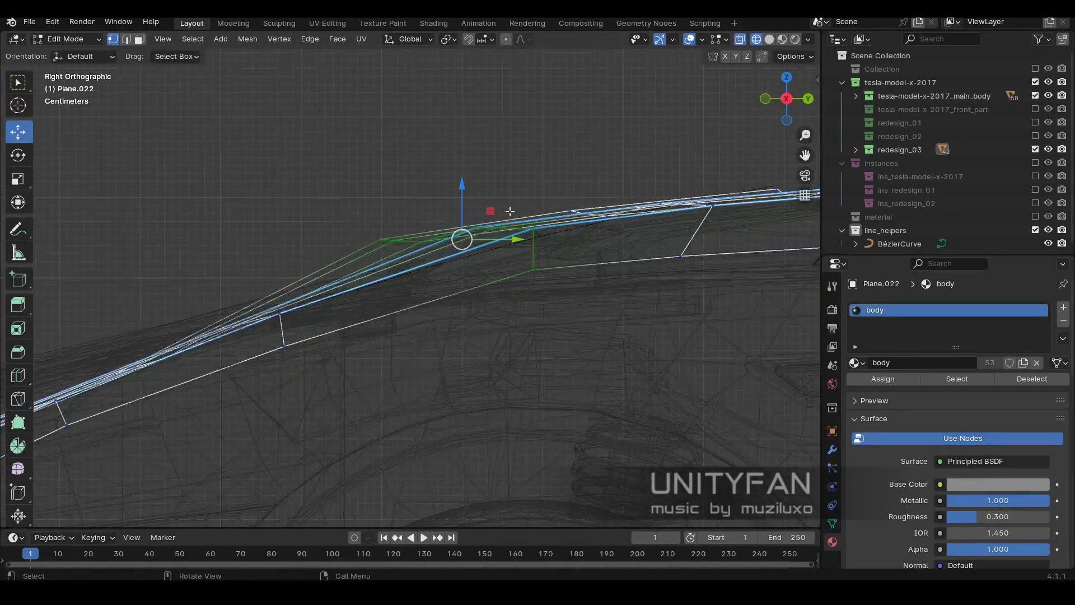
left_click(466, 234)
scroll(466, 234, "down", 2)
scroll(365, 238, "up", 2)
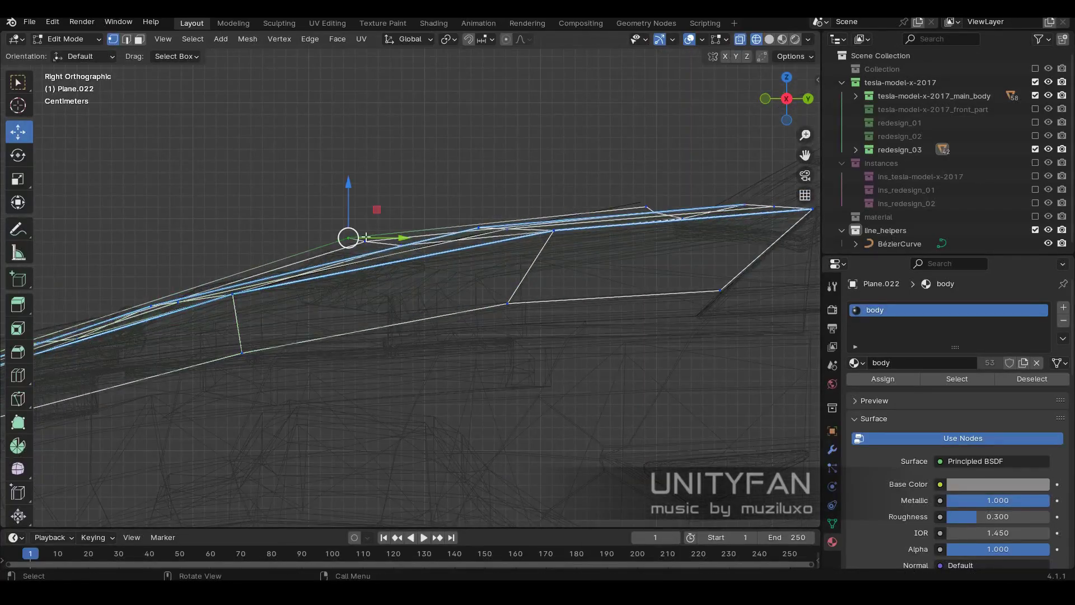
key("shift+z")
middle_click_drag(356, 215, 560, 255)
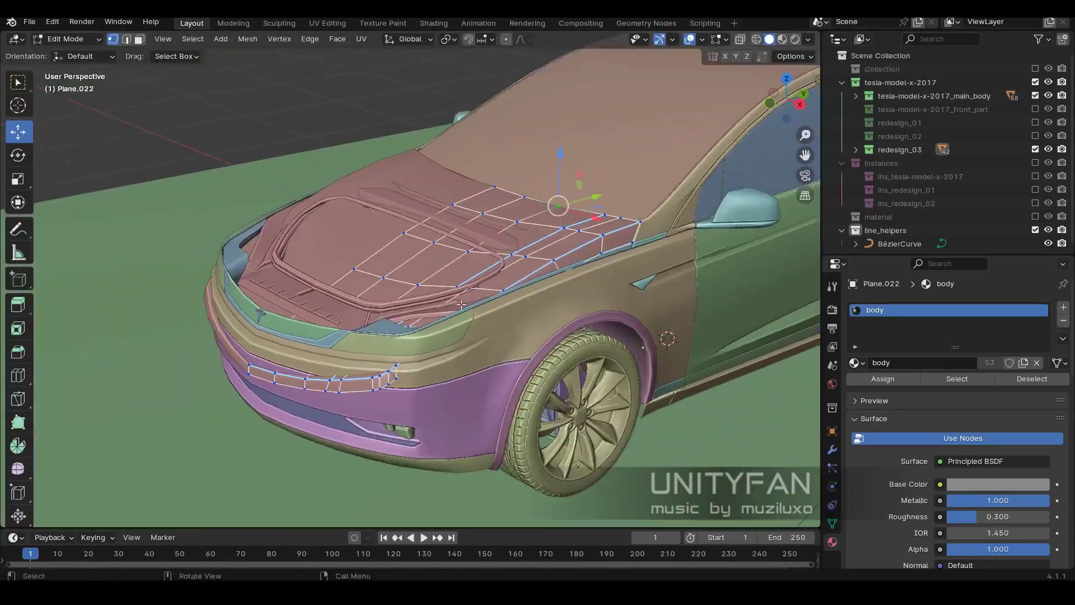
key("Tab")
mouse_move(561, 255)
middle_mouse_down()
mouse_move(602, 304)
mouse_move(502, 313)
mouse_move(334, 301)
middle_mouse_up()
Reposition the top edge of grill Plane.028 in the right side X-ray view.
left_click(335, 302)
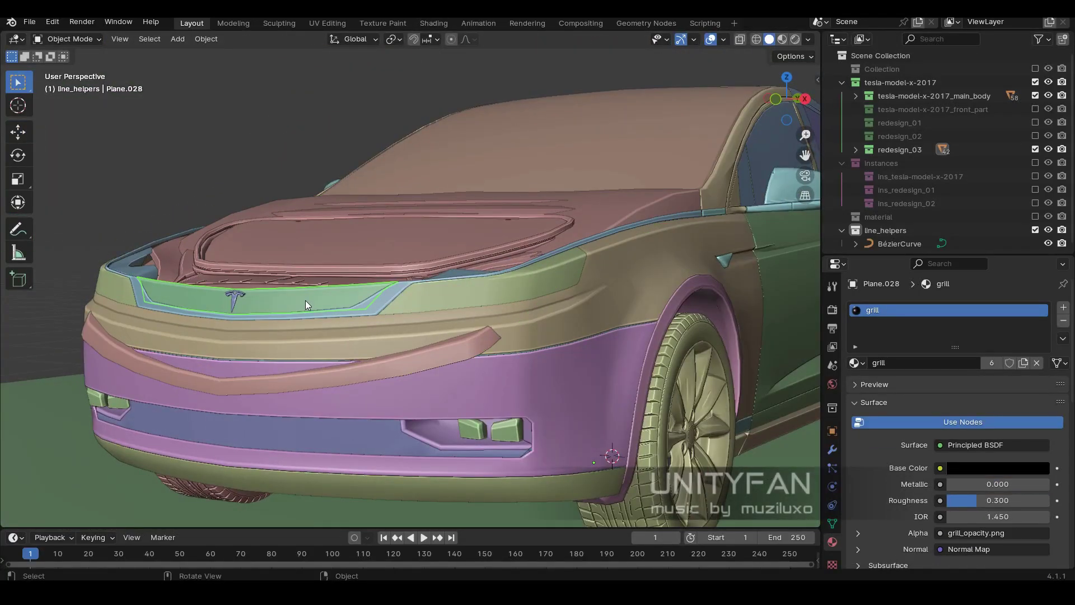
key("KP_3")
key("Tab")
key("shift+z")
scroll(389, 292, "up", 3)
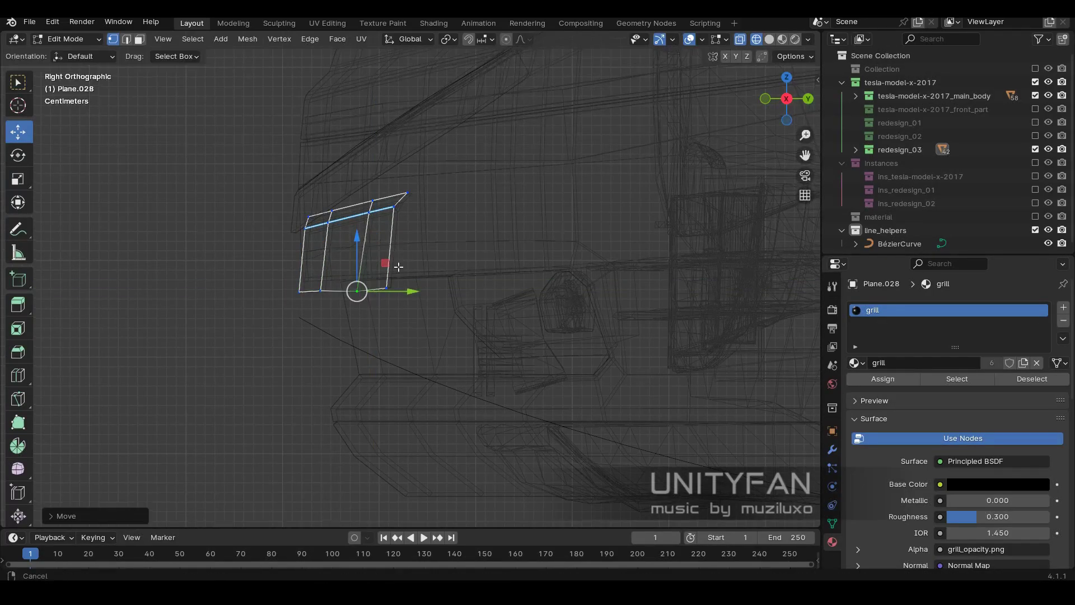
scroll(398, 268, "up", 1)
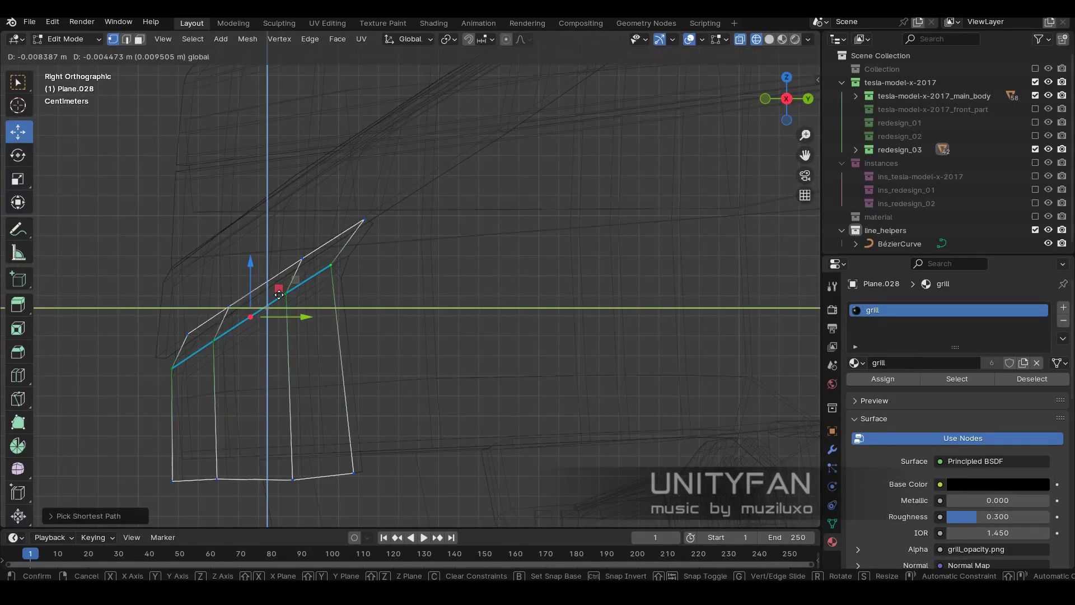
left_click(421, 316)
key("Tab")
middle_click_drag(421, 316, 370, 320)
key("z")
Select the front fender body panel and briefly check its mesh in Edit Mode.
left_click(502, 263)
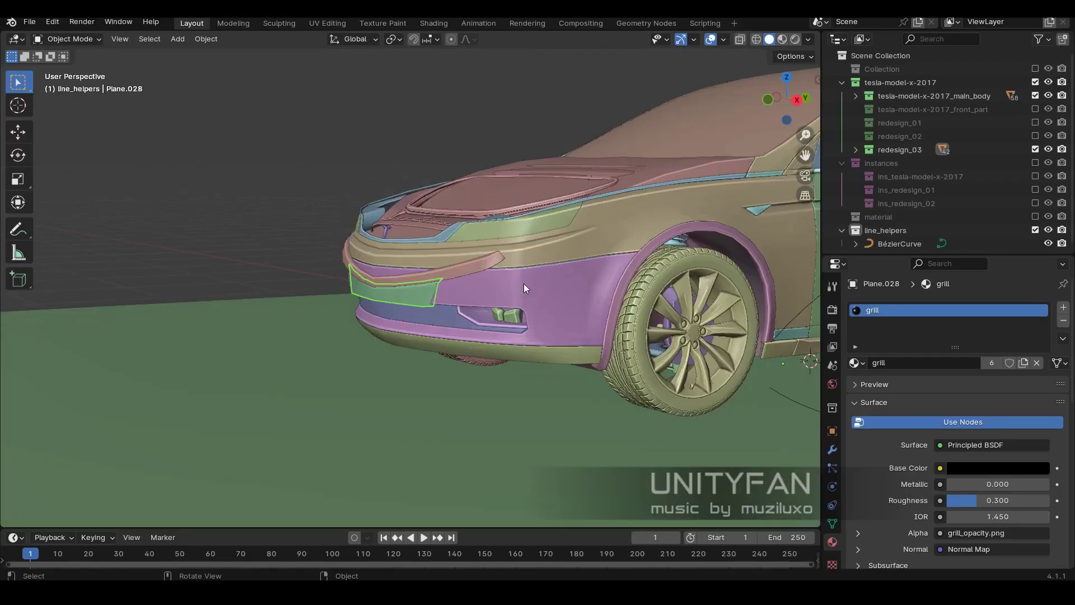
mouse_move(523, 284)
middle_mouse_down()
mouse_move(425, 372)
mouse_move(600, 251)
middle_mouse_up()
key("KP_3")
left_click(510, 275)
key("Tab")
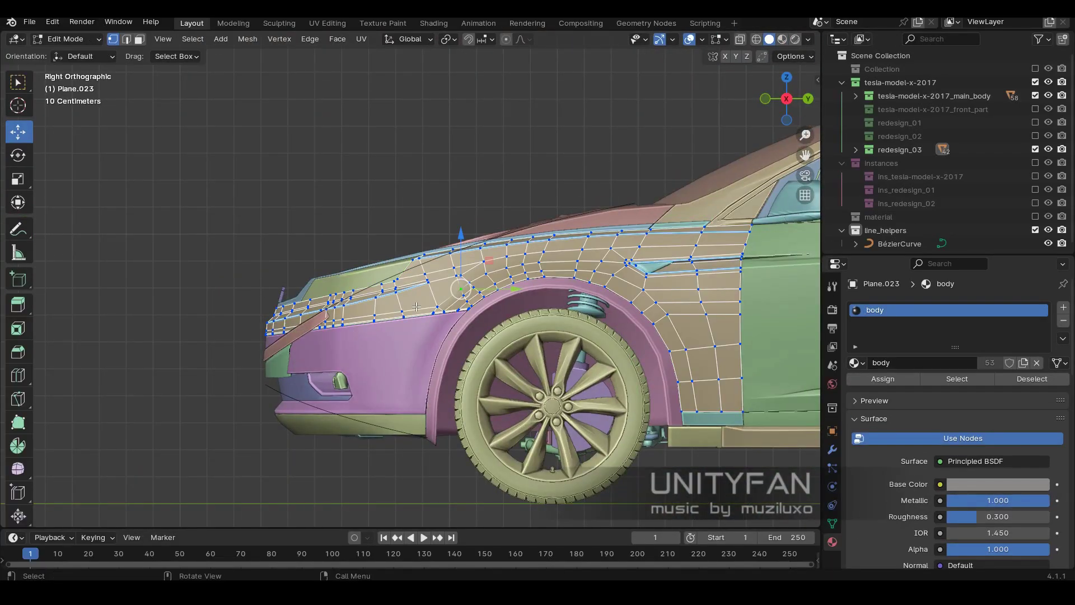
key("Tab")
Rotate the black intake strip faces of Plane.024 and move them within the side plane.
left_click(370, 412)
key("z")
key("Tab")
key("l")
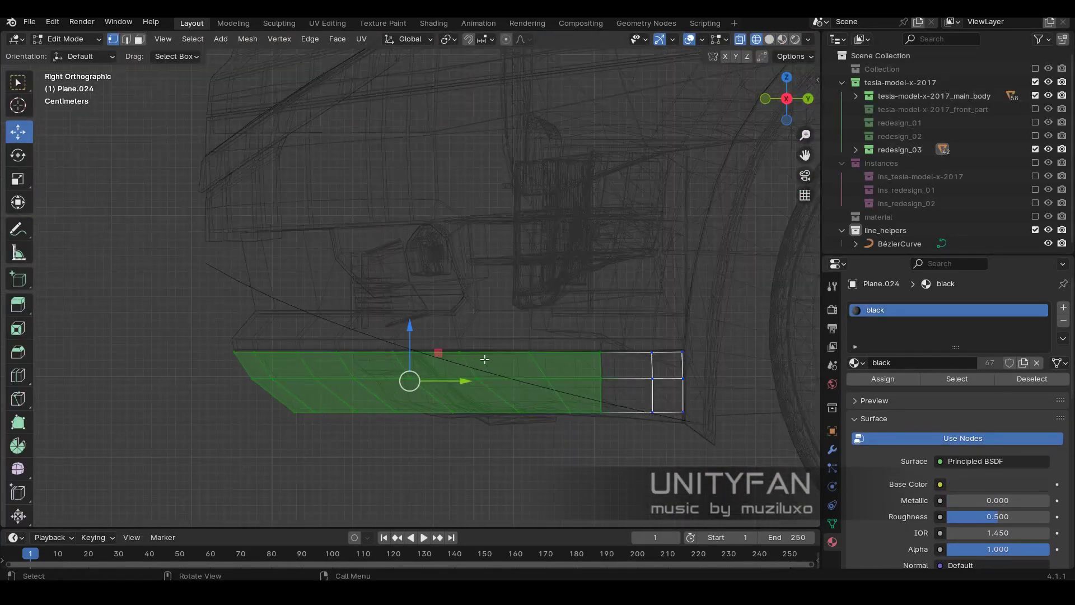
key("r")
left_click(604, 359)
key("g")
key("shift+x")
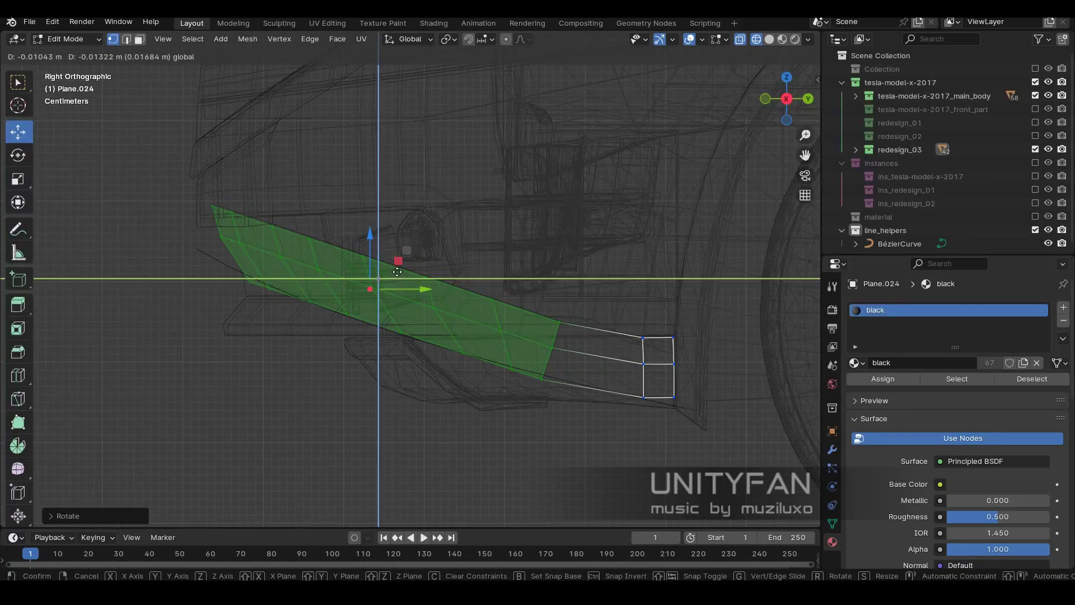
left_click(384, 308)
Select and move individual edges of the intake strip in close-up.
scroll(413, 408, "down", 2)
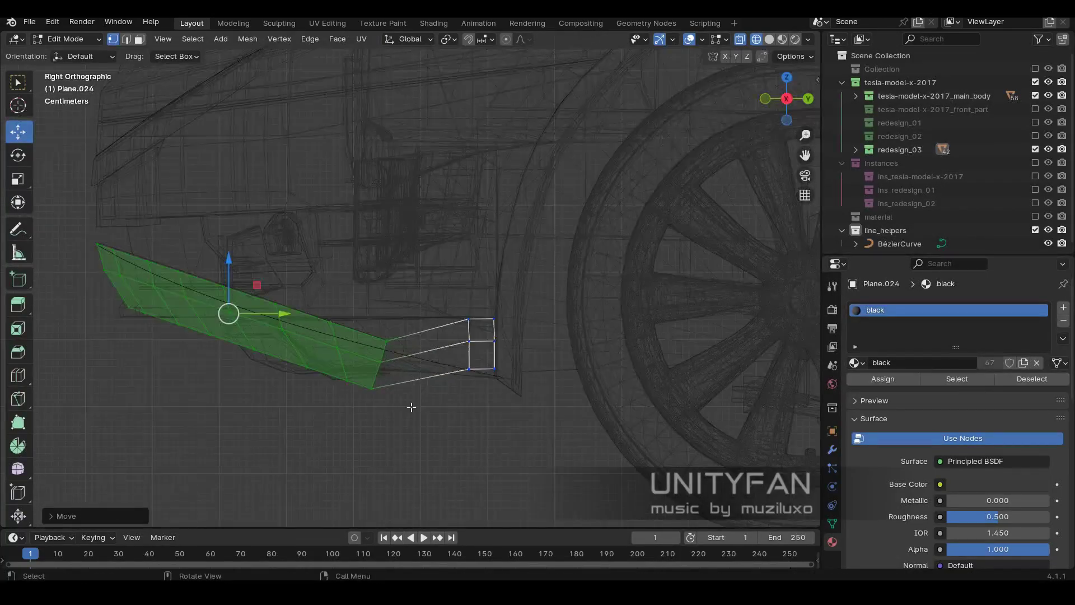
scroll(413, 381, "up", 2)
left_click(404, 358)
key("g")
scroll(338, 351, "down", 2)
scroll(522, 279, "up", 3)
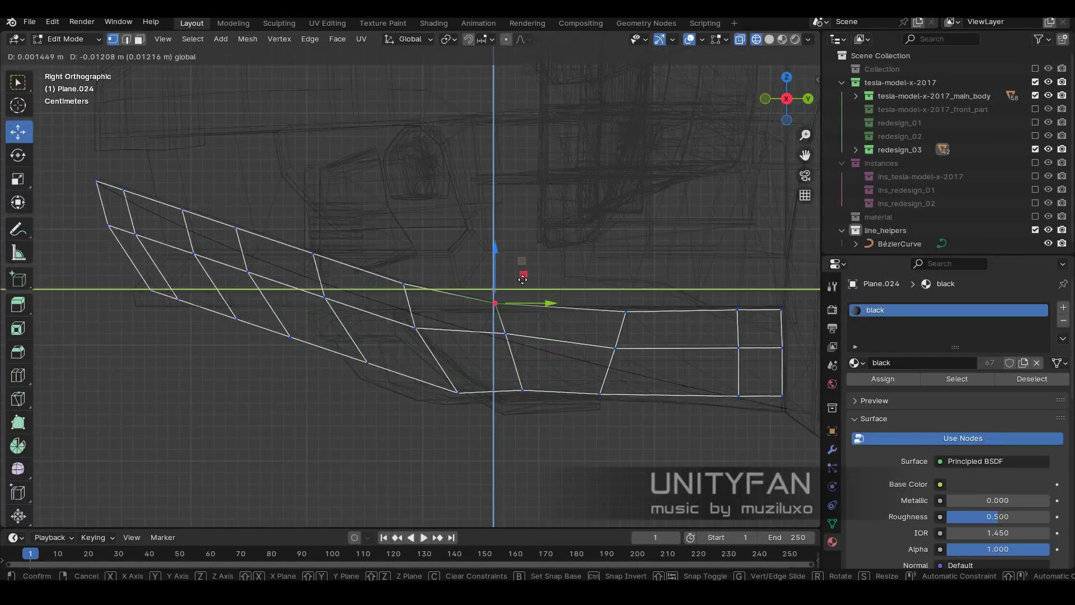
left_click_drag(442, 357, 442, 357)
scroll(443, 357, "down", 4)
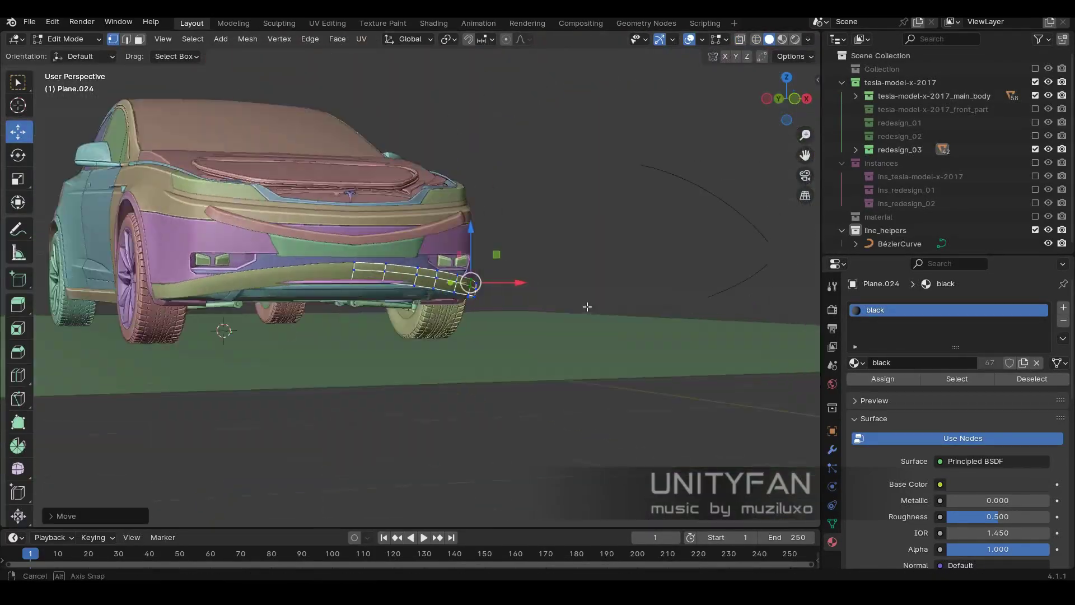
Snap the left intake piece onto the right mesh, forming one continuous band.
key("ctrl+l")
scroll(407, 303, "up", 2)
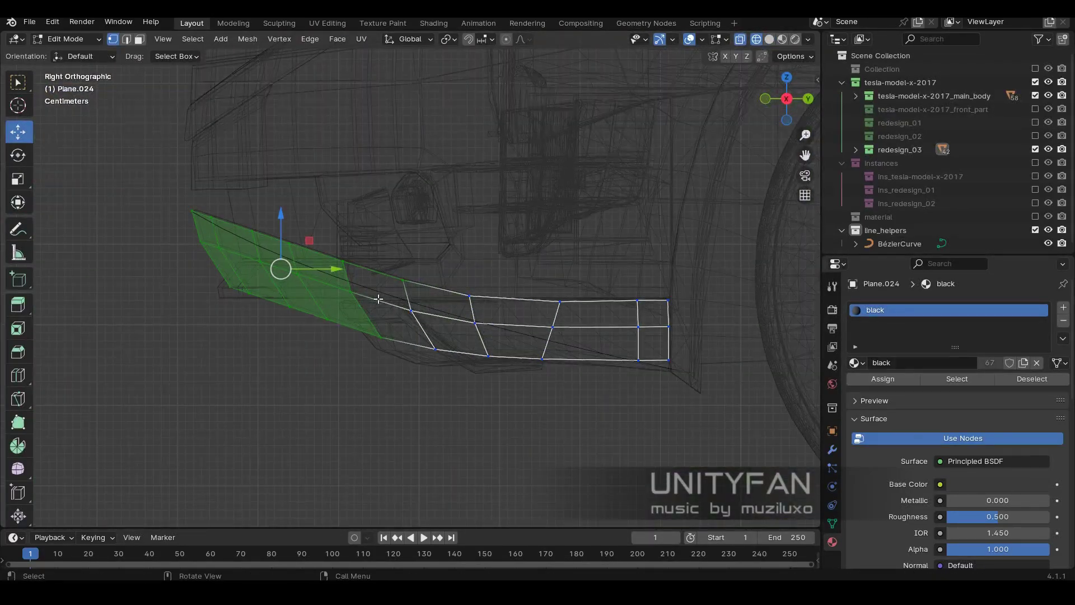
left_click(336, 250)
left_click(403, 293)
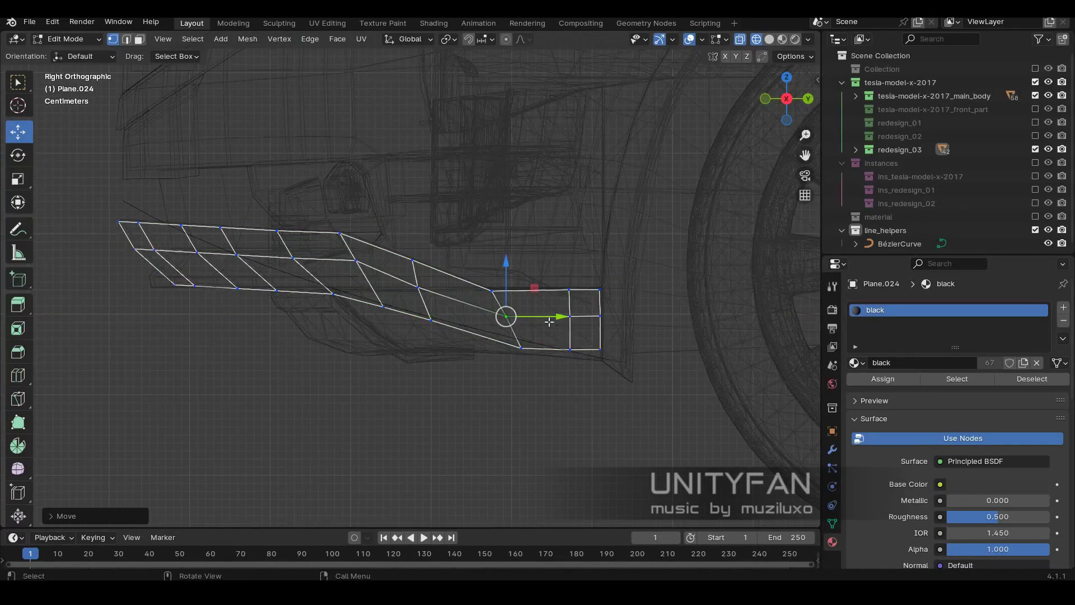
key("Tab")
key("alt+z")
mouse_move(528, 382)
middle_mouse_down()
mouse_move(507, 197)
mouse_move(354, 275)
mouse_move(418, 294)
middle_mouse_up()
Move Plane.034's front body panel vertices to match the sharper nose line.
left_click(419, 293)
key("Tab")
key("grave")
left_click(431, 336)
key("alt+z")
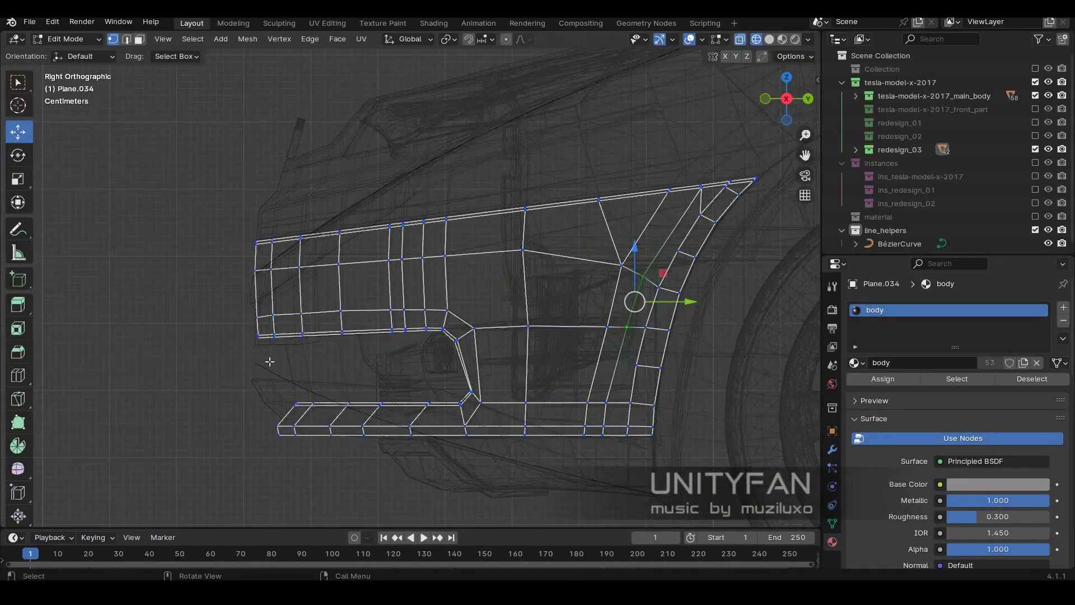
scroll(357, 347, "up", 3)
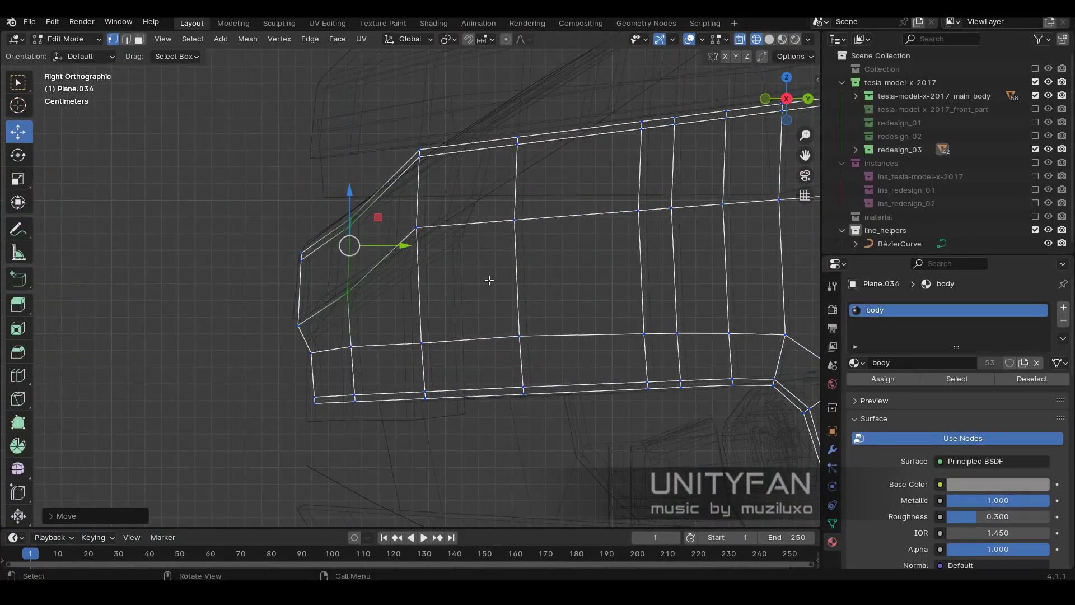
left_click(449, 178)
key("alt+z")
key("Tab")
Select the black X_body.007 nose part and edit its mesh in side X-ray view.
left_click(515, 255)
middle_click_drag(515, 256, 476, 273)
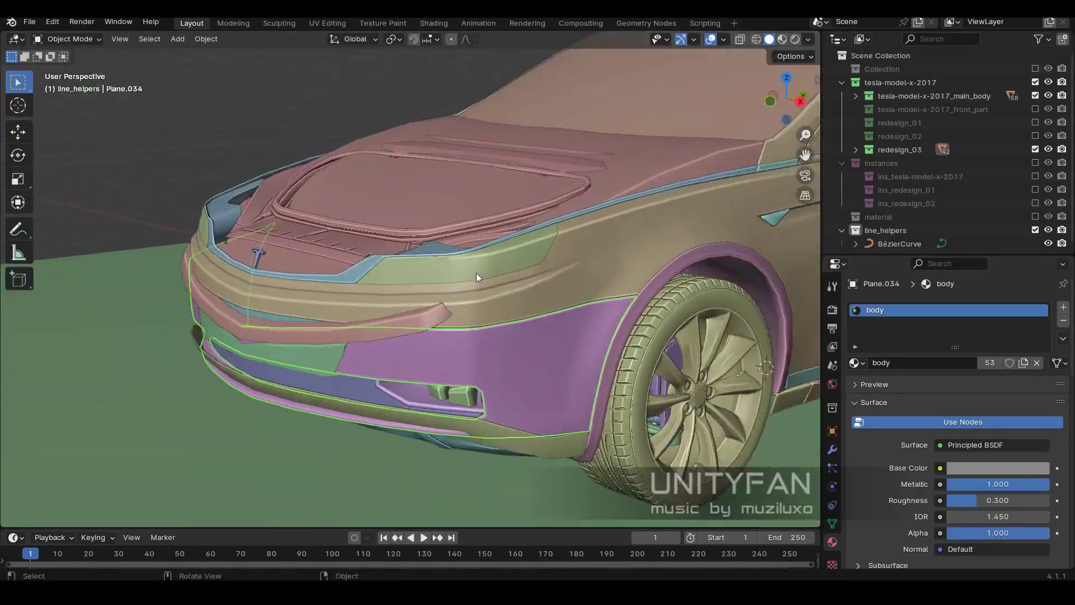
key("Tab")
key("alt+z")
key("KP_3")
scroll(454, 280, "up", 2)
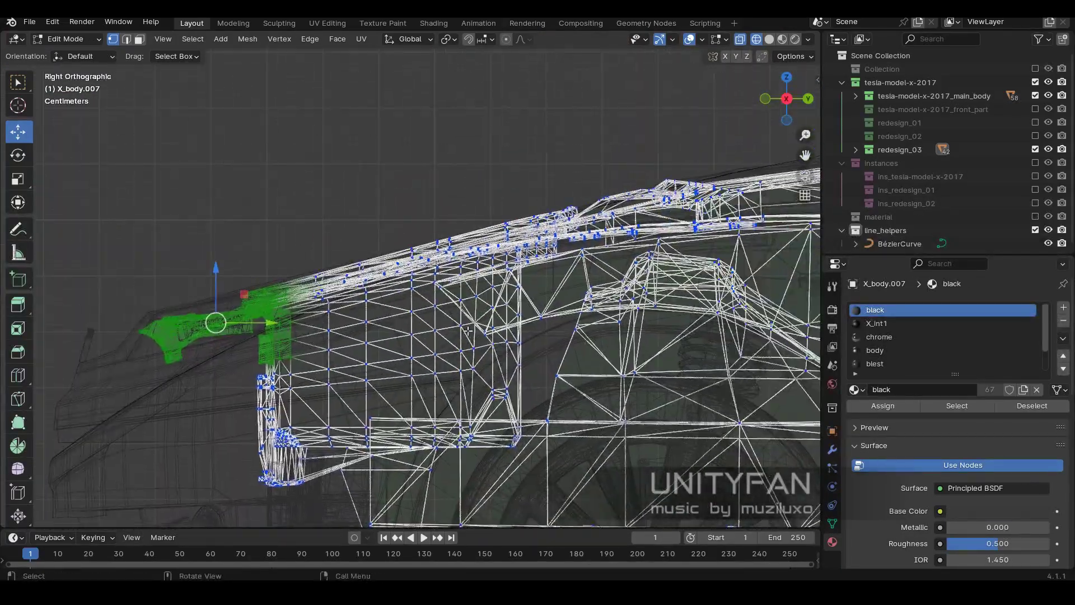
scroll(456, 303, "up", 1)
Box-select the upper front faces of X_body.007 in the right side X-ray view.
key("alt+z")
mouse_move(455, 303)
middle_mouse_down()
mouse_move(482, 307)
mouse_move(347, 310)
middle_mouse_up()
key("alt+z")
key("KP_3")
scroll(217, 287, "up", 1)
key("shift+b")
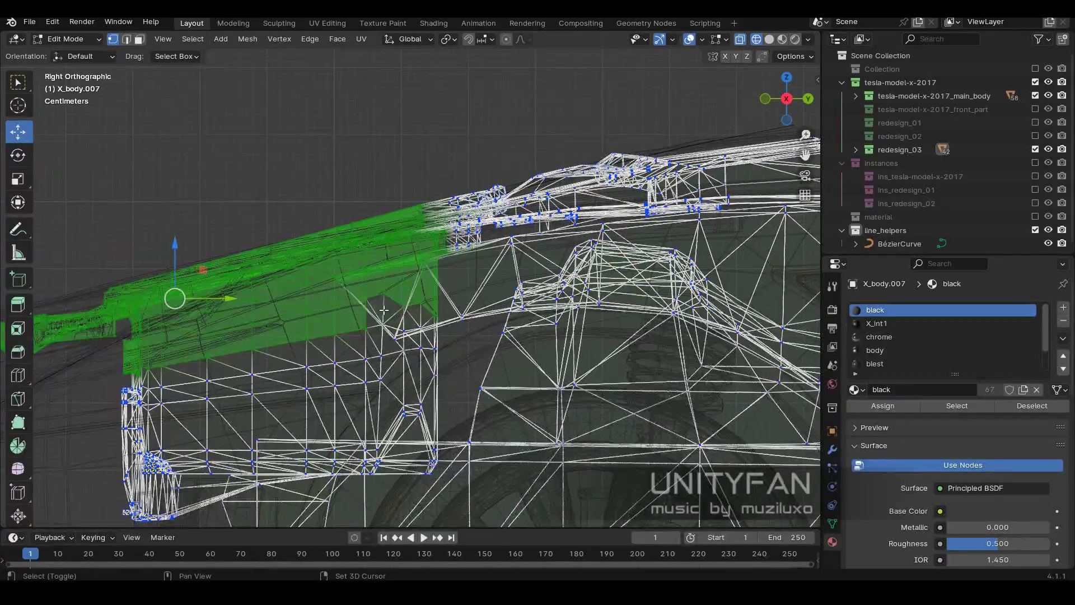
scroll(432, 330, "up", 2)
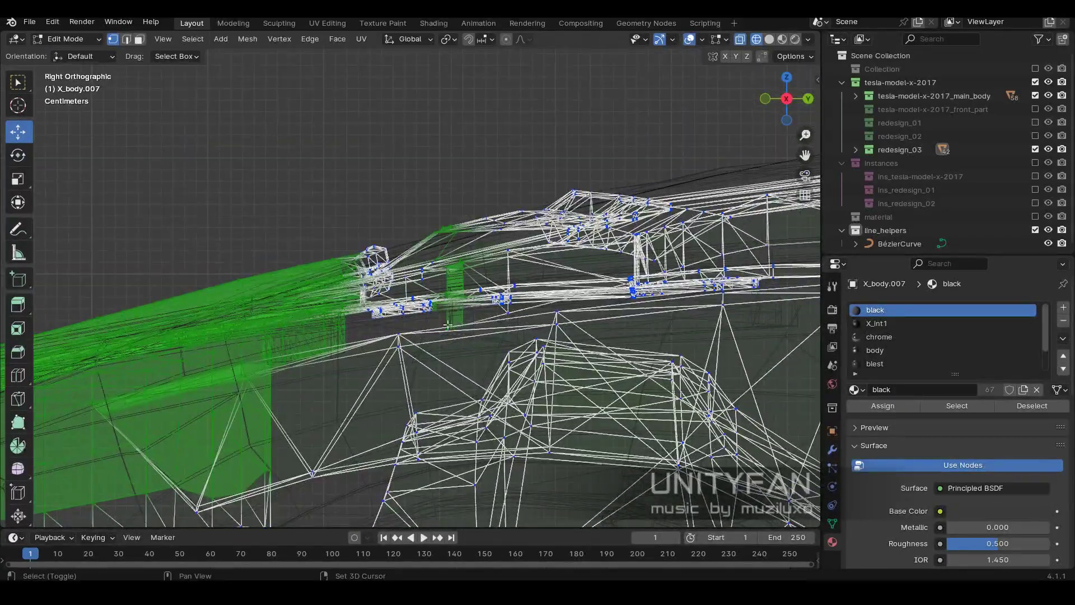
key("alt+z")
key("alt+z")
middle_click_drag(448, 325, 508, 248, "shift")
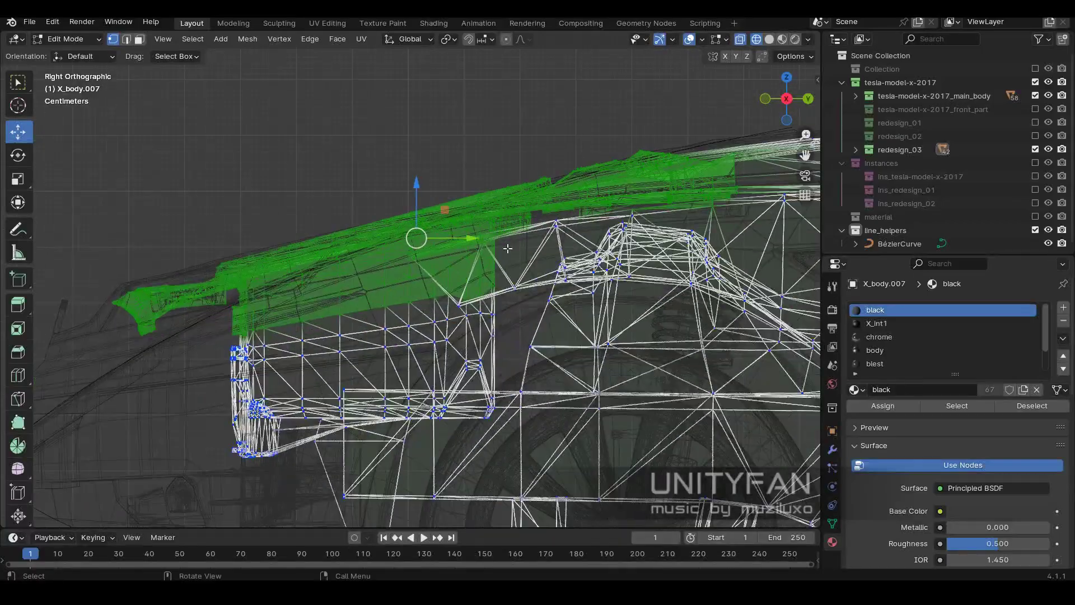
scroll(507, 248, "up", 3)
scroll(420, 224, "down", 5)
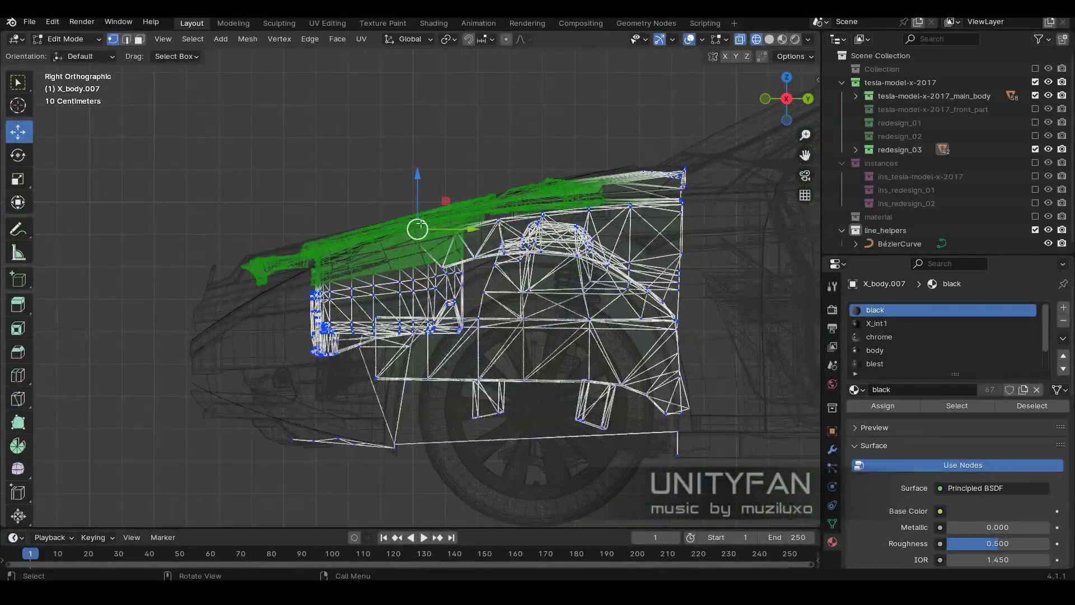
scroll(420, 225, "up", 3)
Rotate the selected upper front faces into line with the reshaped hood.
key("alt+z")
key("alt+z")
scroll(426, 224, "down", 4)
scroll(438, 225, "up", 1)
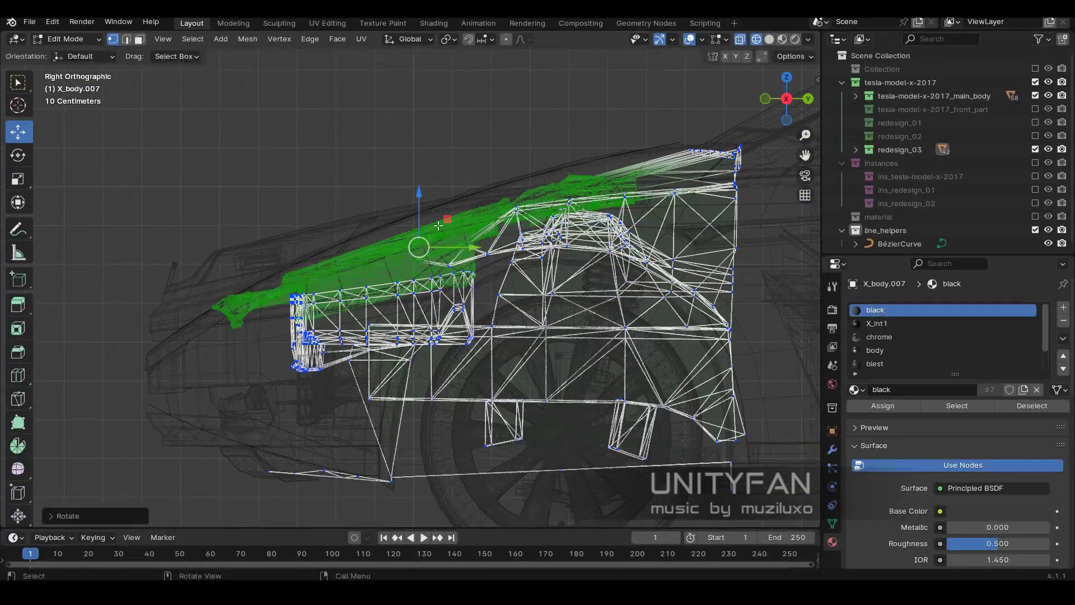
key("alt+z")
mouse_move(438, 225)
middle_mouse_down()
mouse_move(470, 324)
mouse_move(522, 338)
middle_mouse_up()
key("Tab")
scroll(469, 325, "down", 4)
scroll(415, 334, "up", 5)
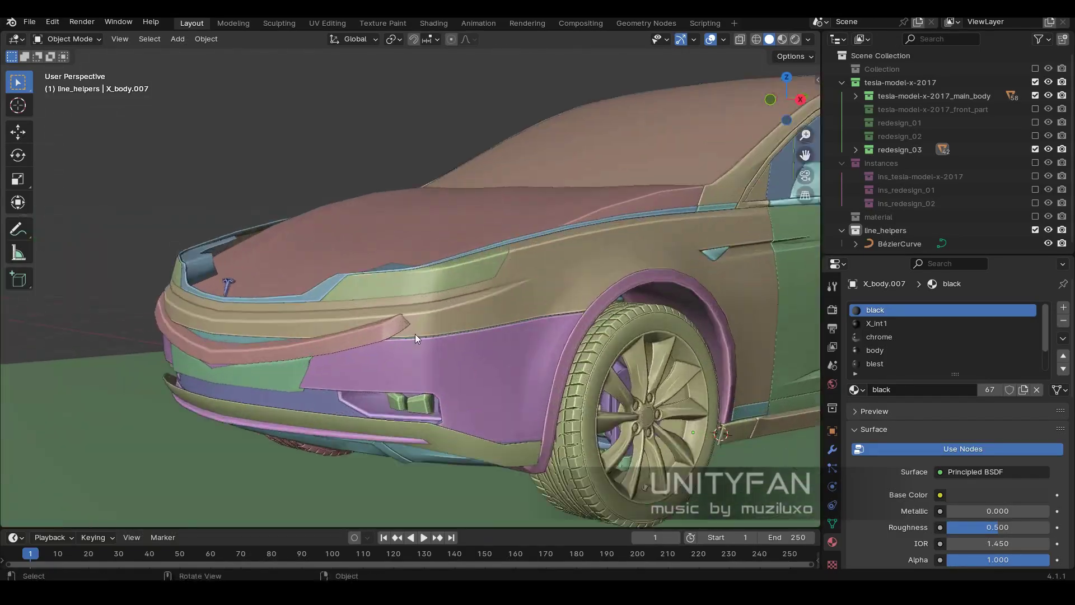
scroll(415, 334, "up", 2)
left_click(409, 288)
Select the chrome trim piece and zoom in on the car front.
left_click(271, 291)
scroll(308, 304, "up", 2)
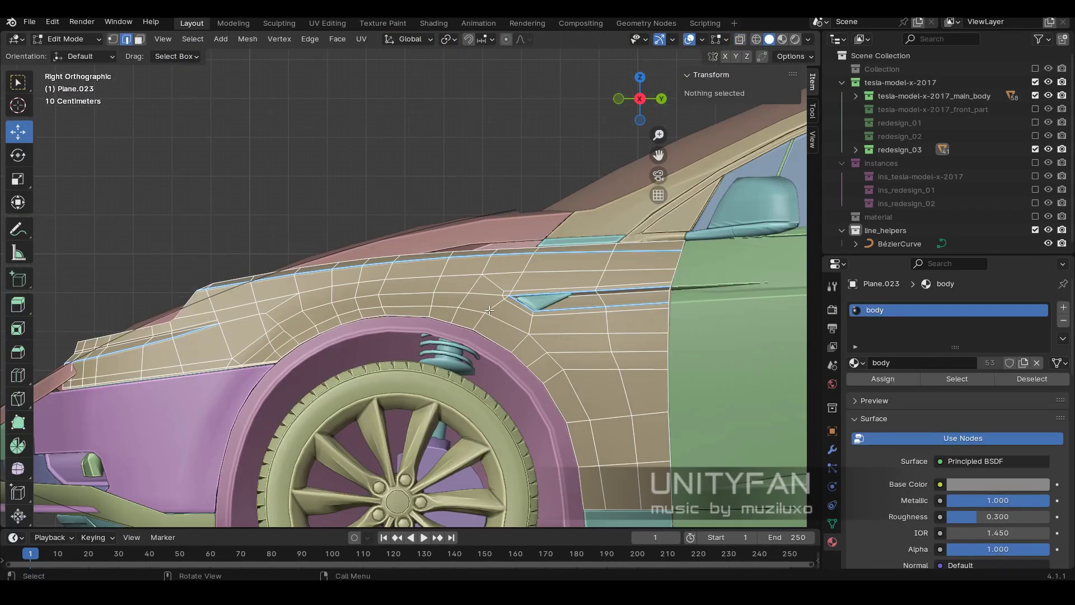
Lower a vertex on the fender's top edge, checking it in wireframe.
scroll(489, 310, "up", 5)
key("1")
left_click(486, 216)
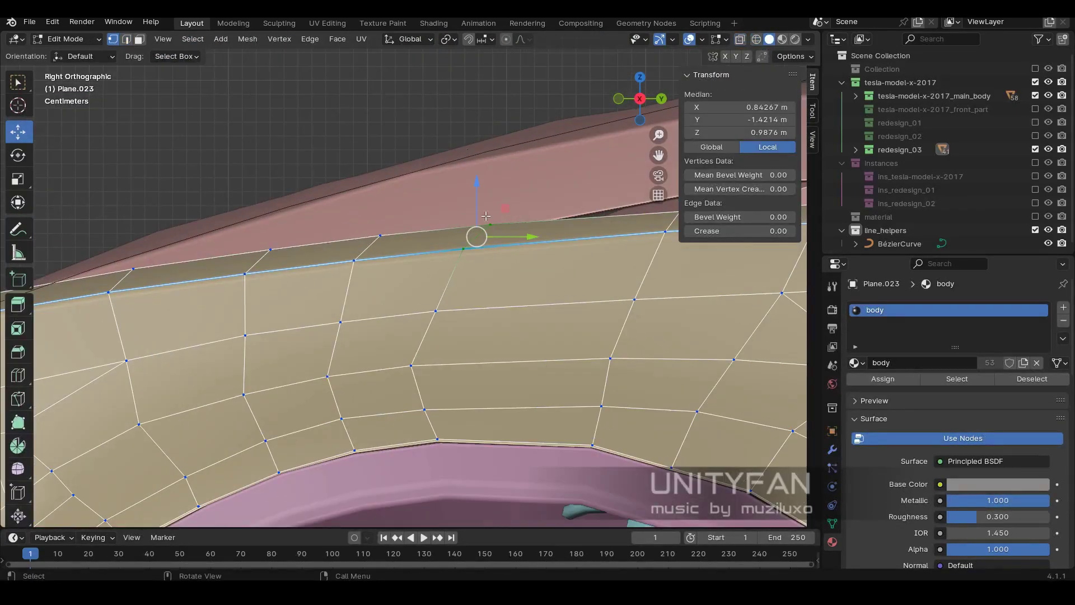
key("g")
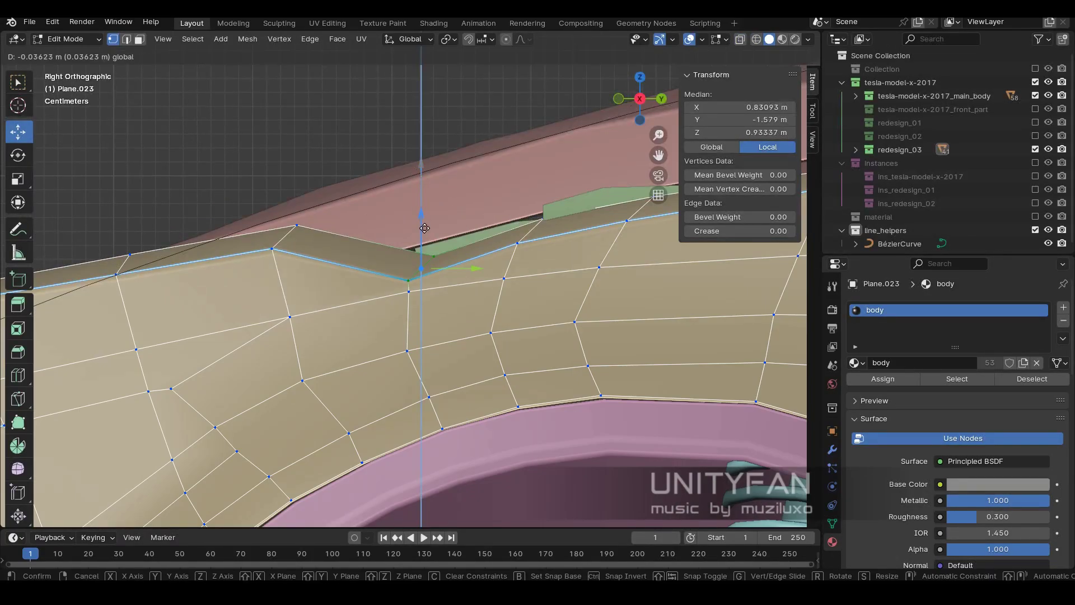
left_click(456, 265)
key("z")
left_click(371, 257)
key("z")
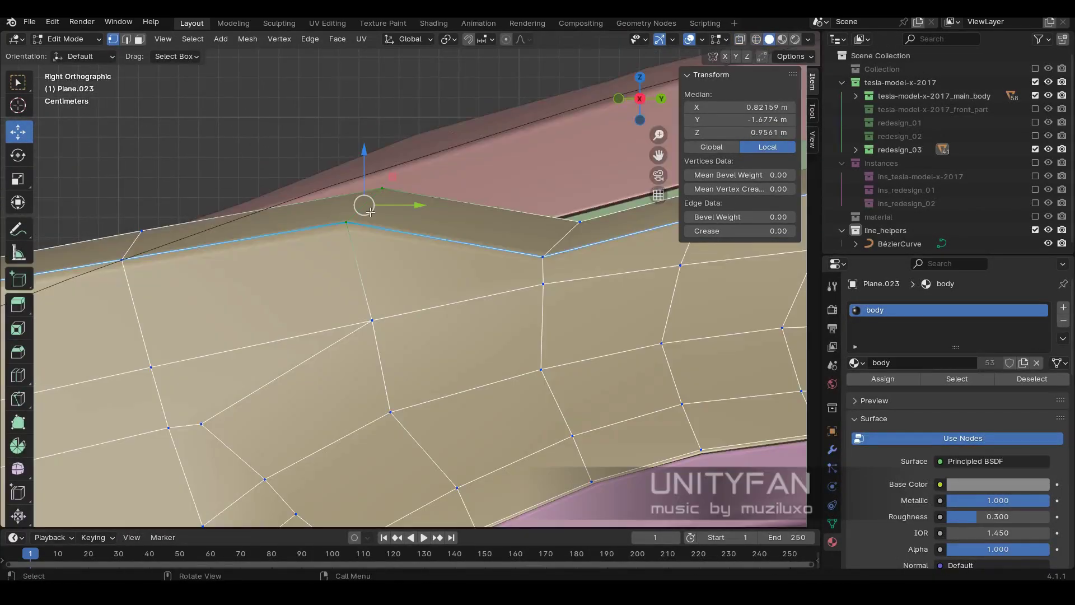
left_click(374, 319)
Move the next fender edge vertices vertically to run along the hood line.
key("alt+z")
key("alt+z")
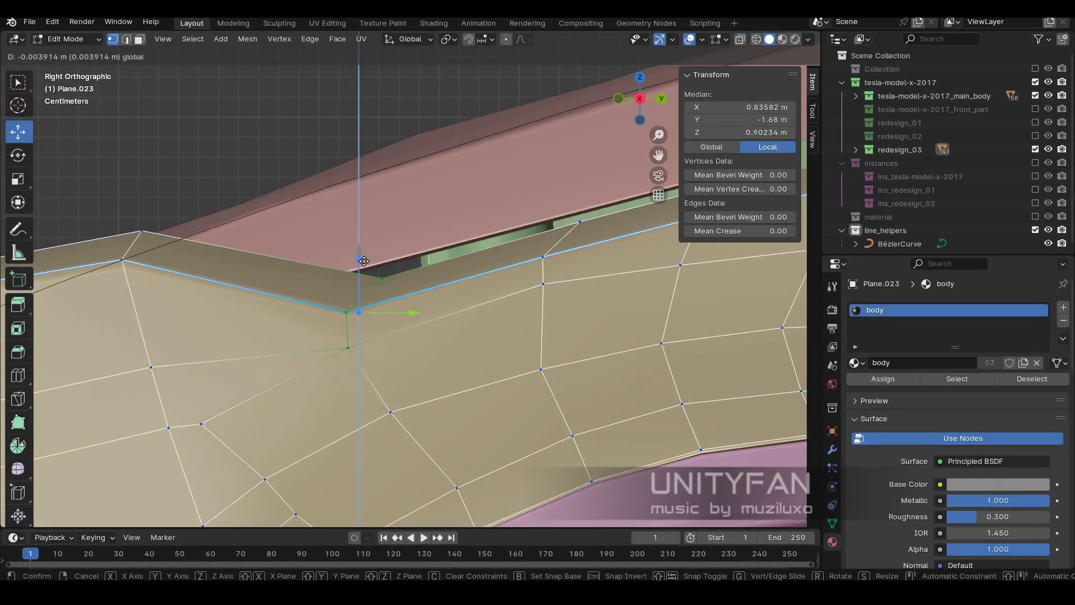
key("alt+z")
left_click_drag(372, 185, 457, 300)
key("alt+z")
left_click(402, 244)
key("alt+z")
left_click(472, 233)
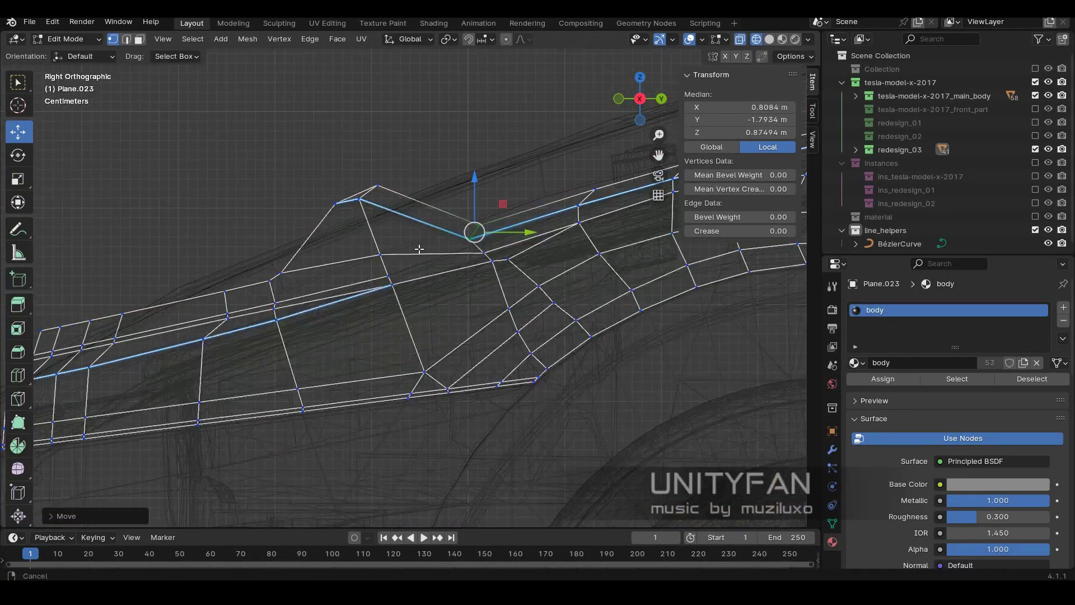
scroll(437, 269, "up", 3)
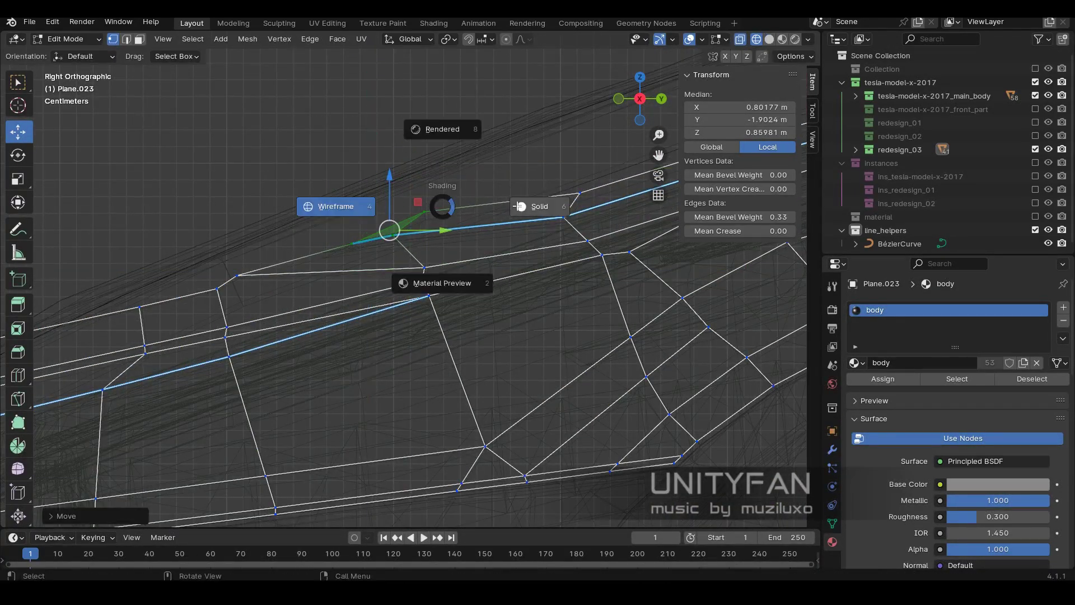
left_click(539, 206)
Inspect the reshaped fender edge in perspective and clear the vertex selection.
key("Tab")
mouse_move(539, 206)
middle_mouse_down()
mouse_move(525, 232)
mouse_move(486, 241)
mouse_move(529, 250)
mouse_move(518, 231)
mouse_move(445, 235)
mouse_move(496, 255)
middle_mouse_up()
scroll(496, 254, "up", 3)
key("Tab")
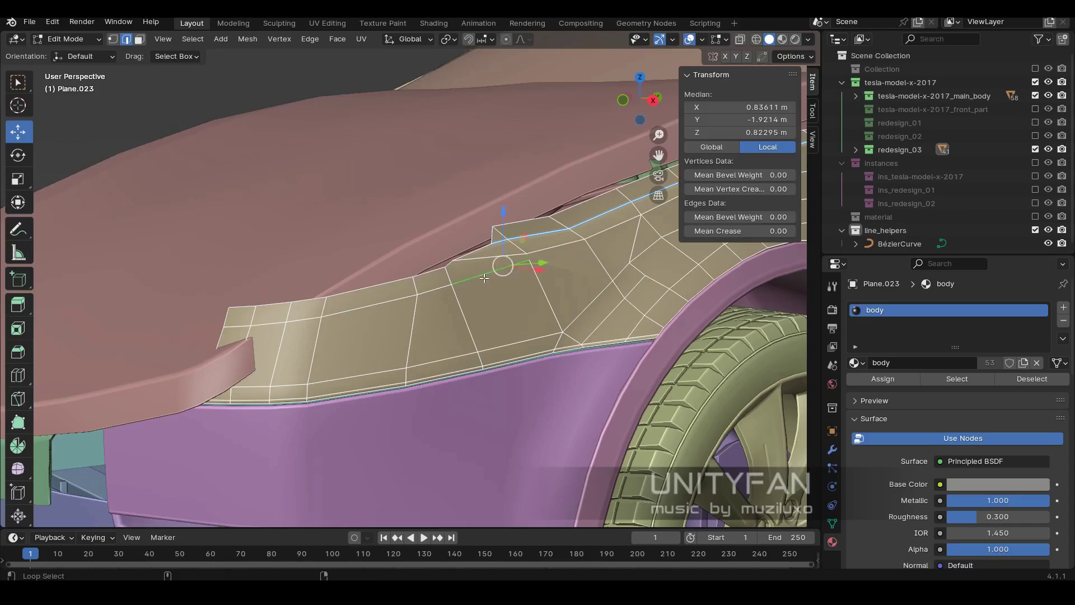
middle_click_drag(501, 266, 445, 312)
key("alt+a")
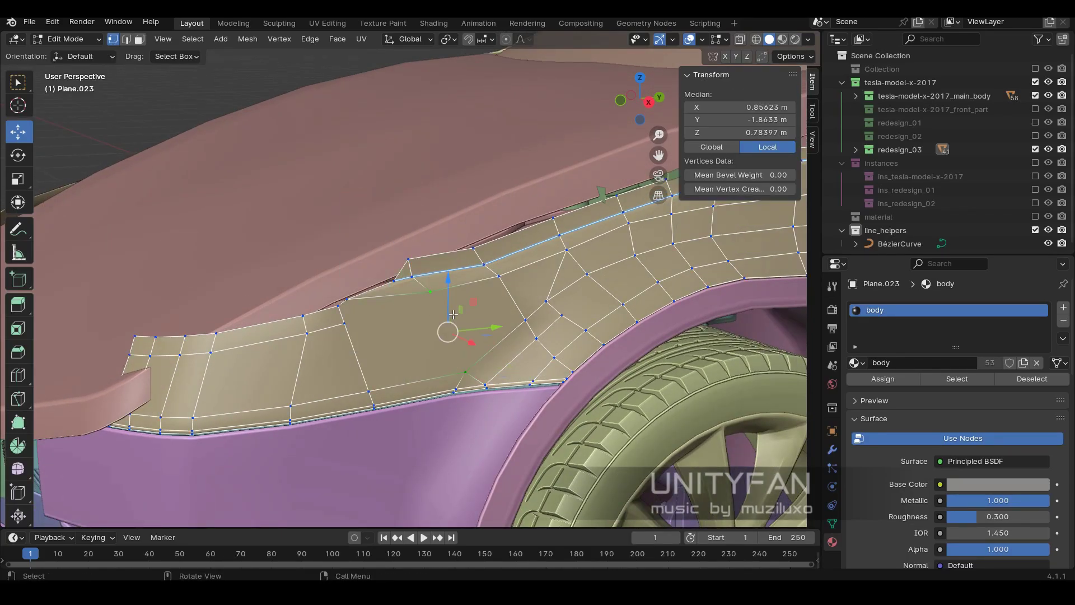
scroll(431, 323, "up", 3)
scroll(378, 291, "down", 6)
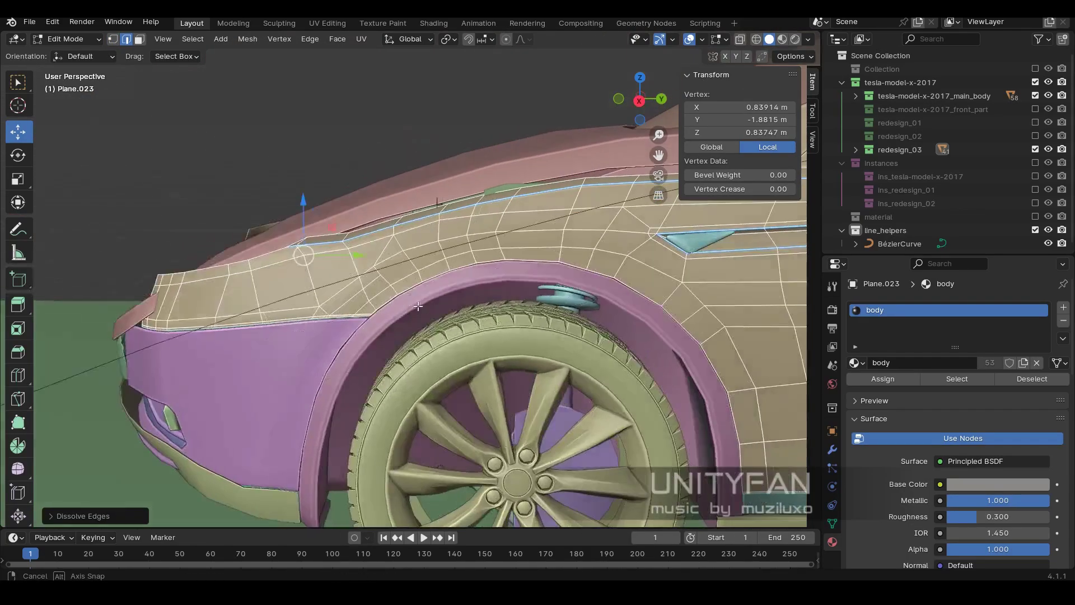
scroll(379, 291, "down", 4)
key("Tab")
left_click(510, 335)
Nudge hood Plane.022's front corner vertices in side X-ray to wrap over the bumper.
middle_click_drag(398, 364, 442, 341)
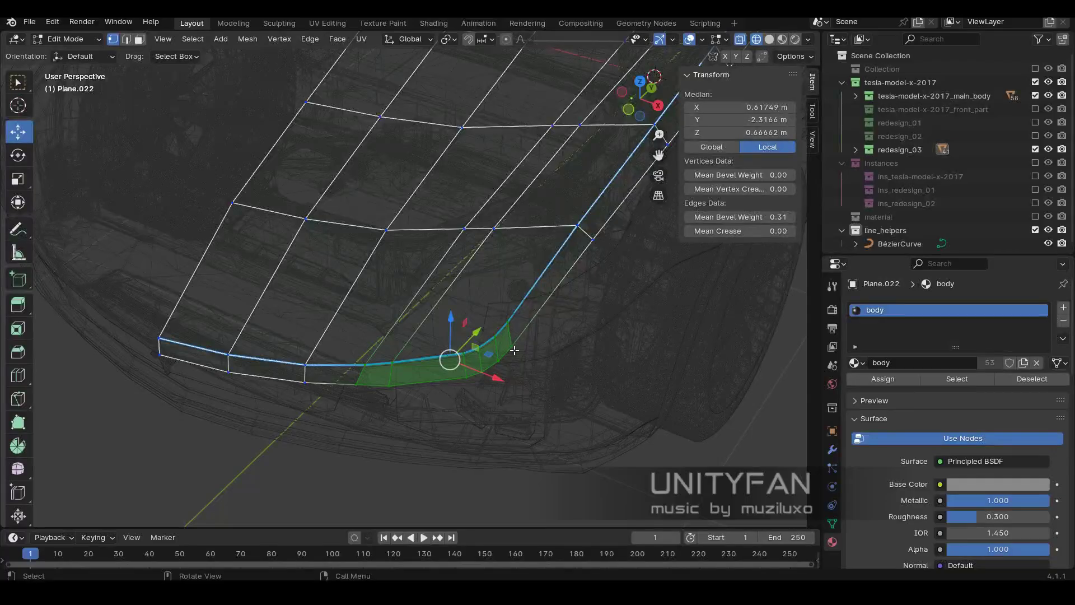
key("KP_3")
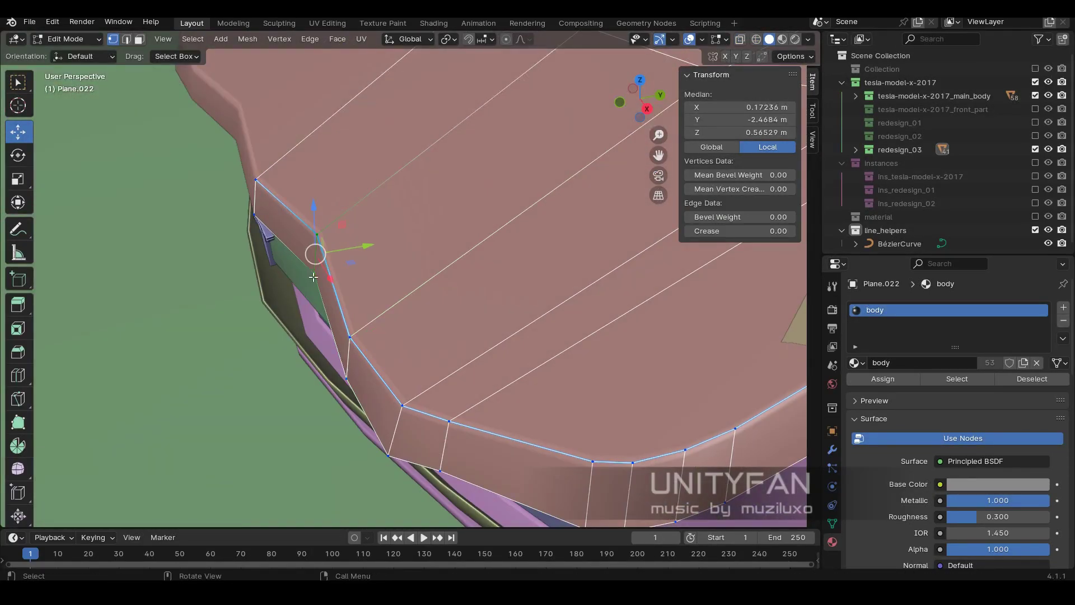
key("KP_3")
key("shift+z")
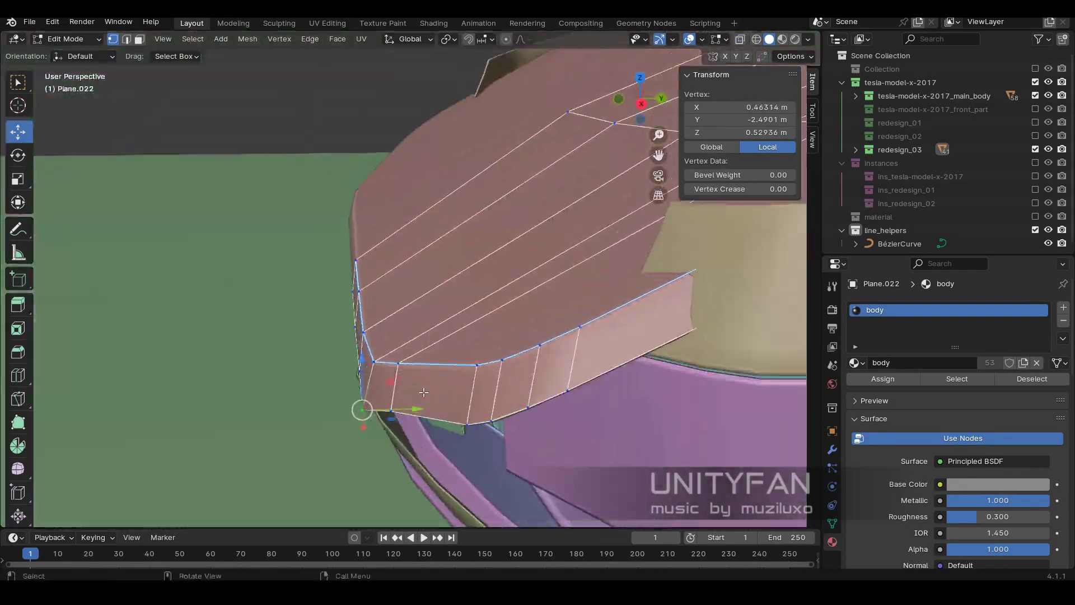
left_click(401, 387)
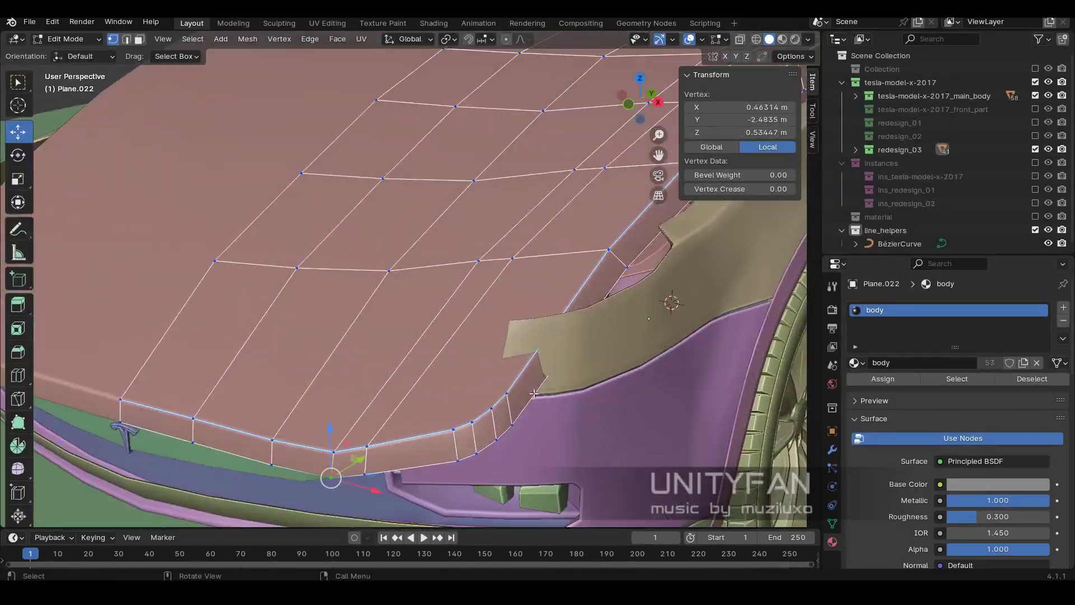
middle_click_drag(402, 387, 633, 353)
Orbit around the fender and inspect its top edge in Edit Mode with wireframe view.
key("Tab")
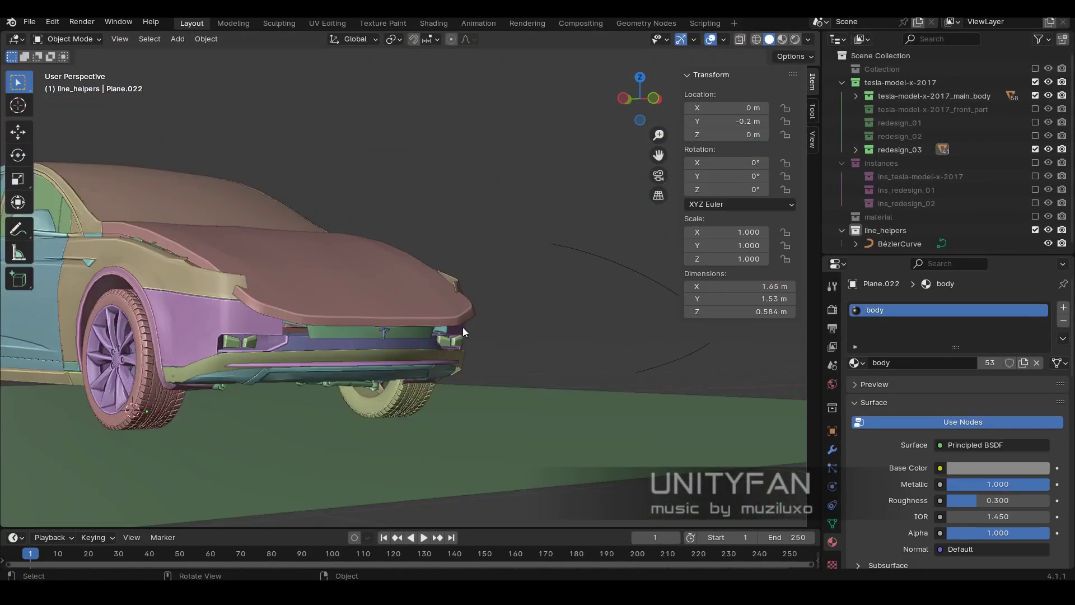
mouse_move(583, 358)
middle_mouse_down()
mouse_move(533, 382)
mouse_move(546, 359)
middle_mouse_up()
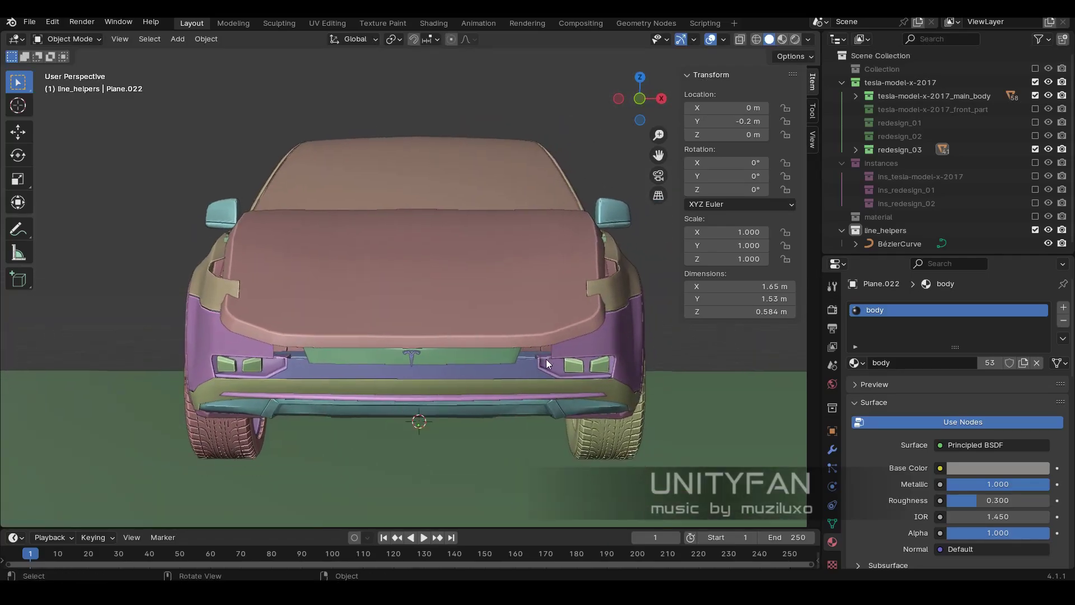
scroll(500, 329, "up", 3)
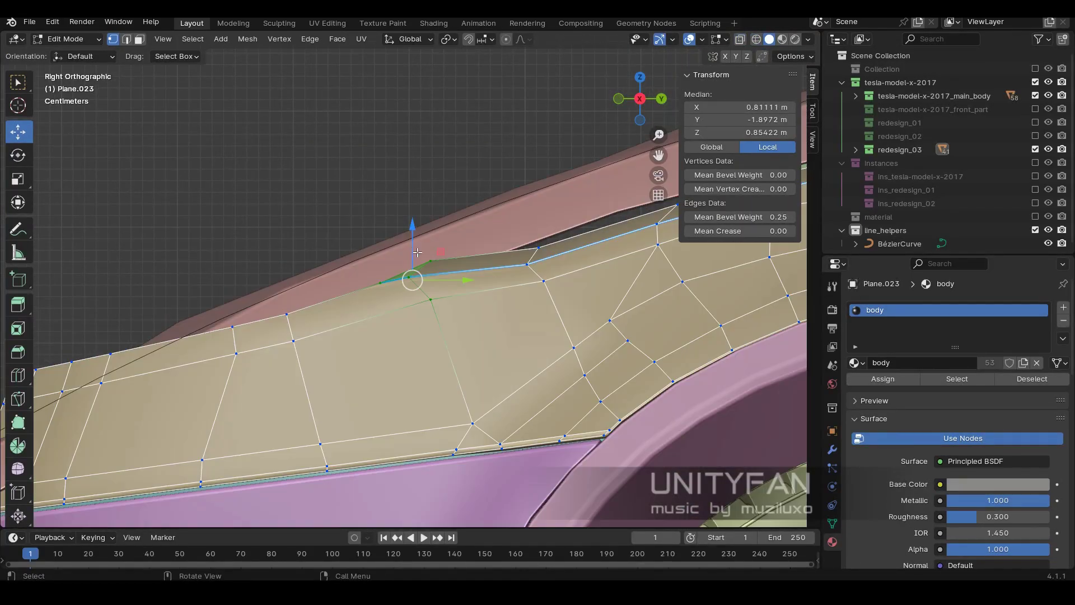
scroll(426, 286, "down", 3)
middle_click_drag(425, 286, 455, 313)
scroll(455, 312, "up", 4)
key("alt+q")
mouse_move(599, 414)
middle_mouse_down()
mouse_move(619, 360)
mouse_move(463, 391)
middle_mouse_up()
key("shift+z")
Inspect the hood mesh from the front in Edit Mode, toggling see-through wireframe.
key("shift+z")
key("Tab")
scroll(494, 303, "down", 4)
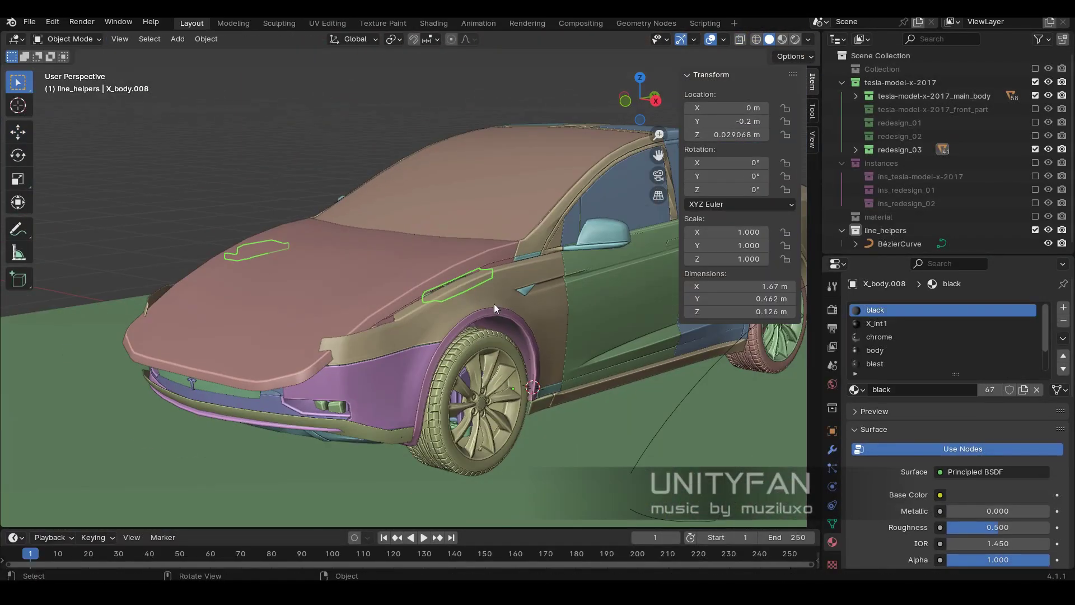
scroll(419, 263, "up", 5)
mouse_move(311, 238)
middle_mouse_down()
mouse_move(560, 318)
mouse_move(468, 294)
mouse_move(460, 327)
middle_mouse_up()
key("Tab")
scroll(460, 327, "up", 5)
key("shift+z")
scroll(587, 278, "up", 3)
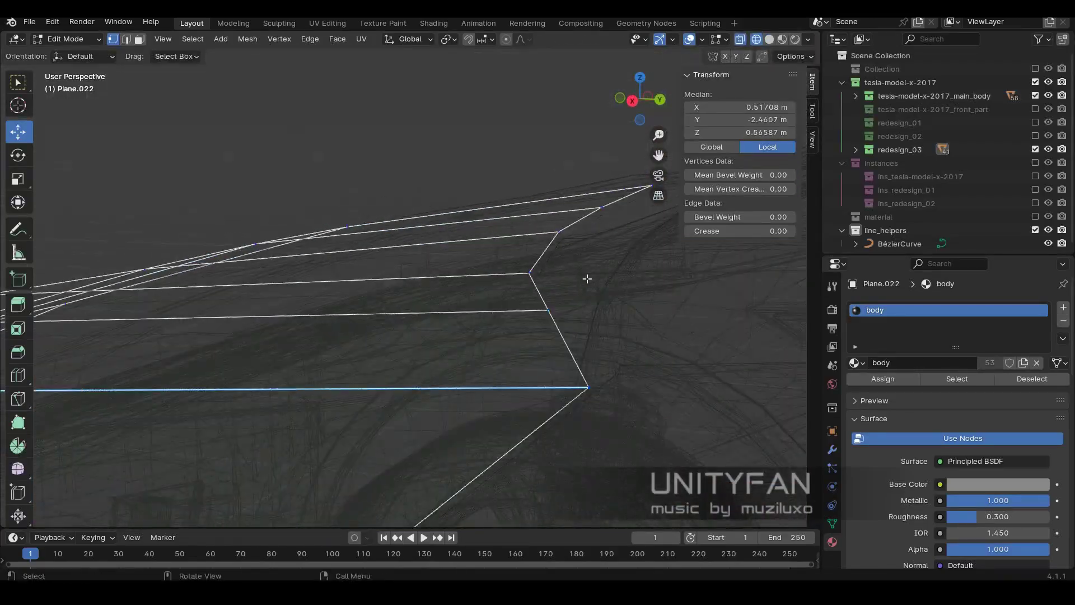
key("shift+z")
key("Tab")
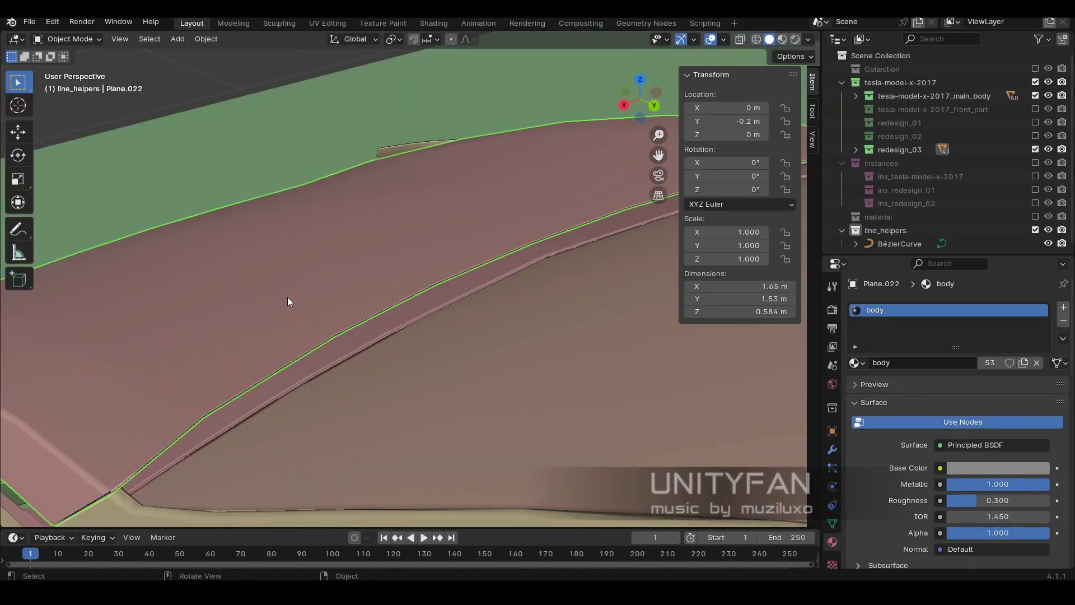
scroll(287, 297, "down", 5)
mouse_move(287, 297)
middle_mouse_down()
mouse_move(636, 318)
mouse_move(338, 342)
middle_mouse_up()
Select front bumper panel Plane.034 and enter Edit Mode in Right side view.
key("n")
scroll(576, 311, "up", 3)
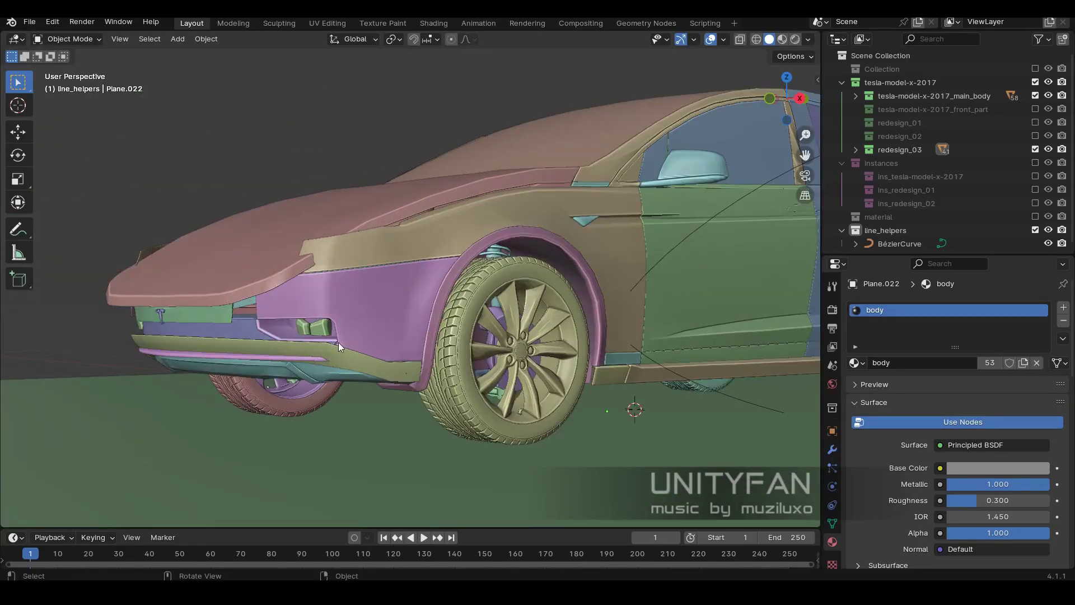
scroll(261, 338, "up", 3)
left_click(261, 338)
key("Tab")
key("KP_3")
Box-select the bumper's lower strip in wireframe and slide it toward the front.
key("shift+z")
scroll(424, 320, "up", 3)
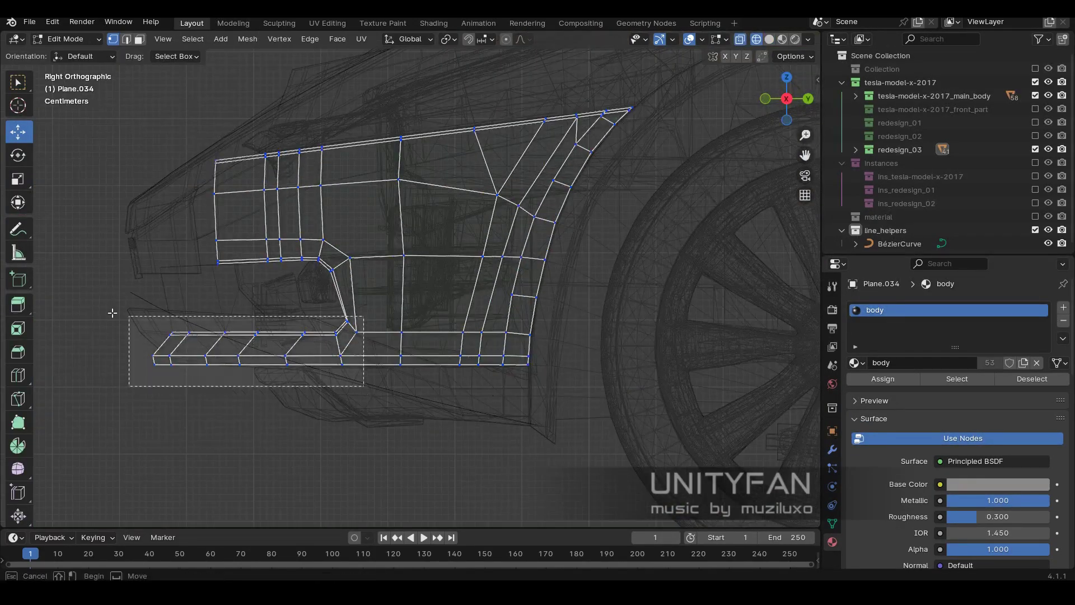
left_click_drag(360, 384, 112, 310)
scroll(303, 343, "up", 2)
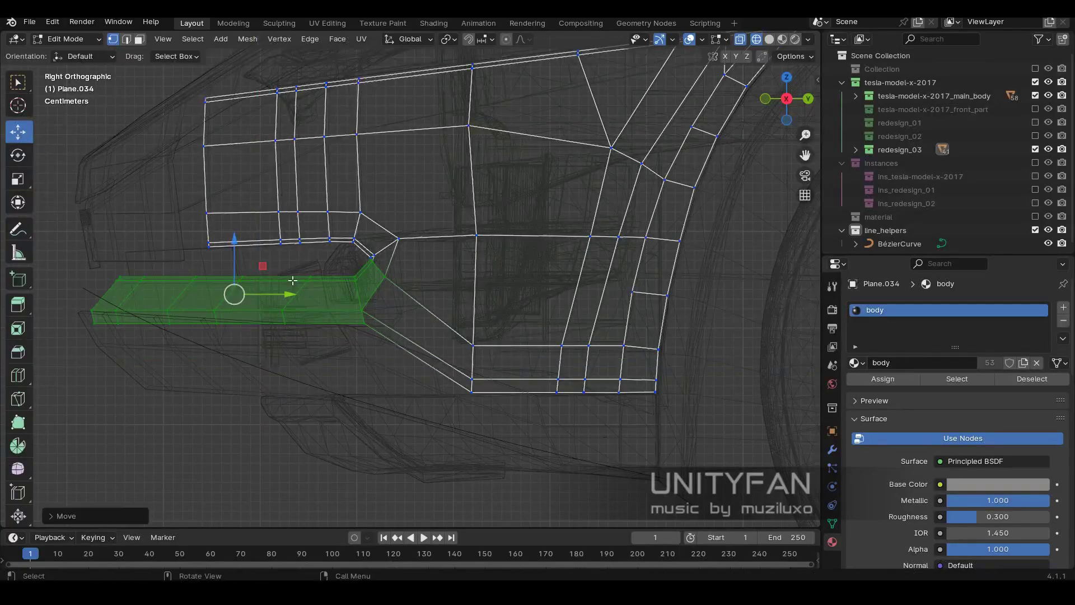
key("shift+z")
middle_click_drag(331, 232, 379, 312)
key("z")
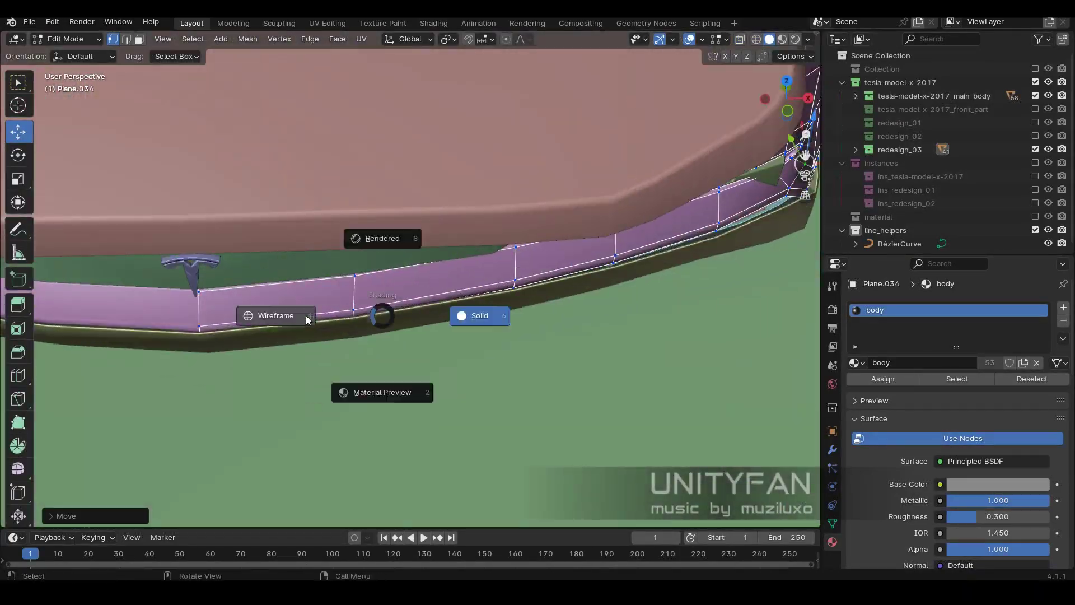
key("KP_7")
key("shift+z")
scroll(431, 234, "down", 3)
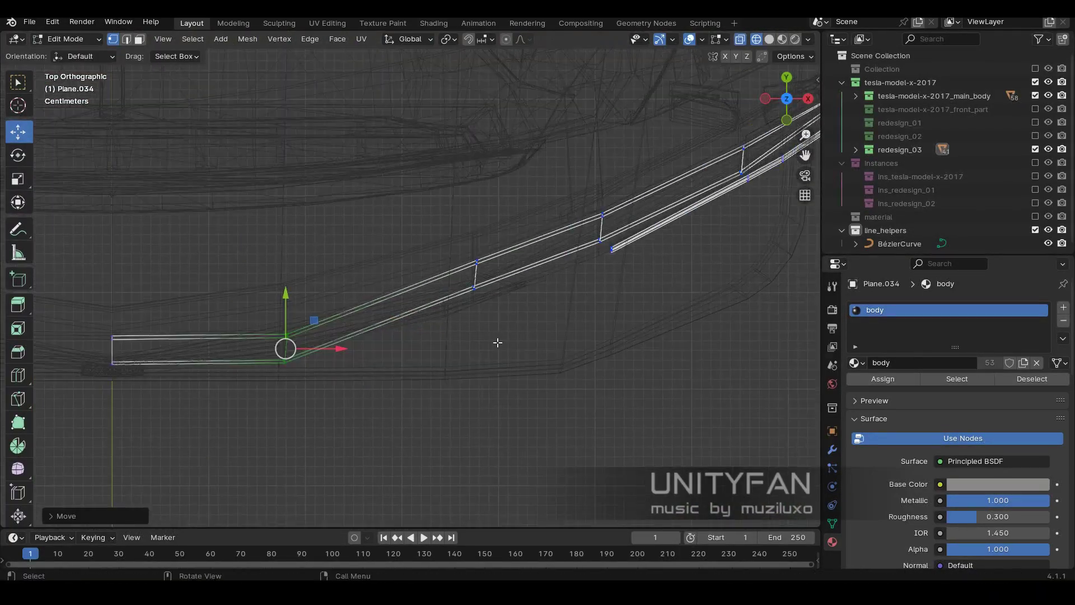
left_click(445, 349)
In Top view with X-ray, move the intake corner vertices in along the hood outline.
key("shift+z")
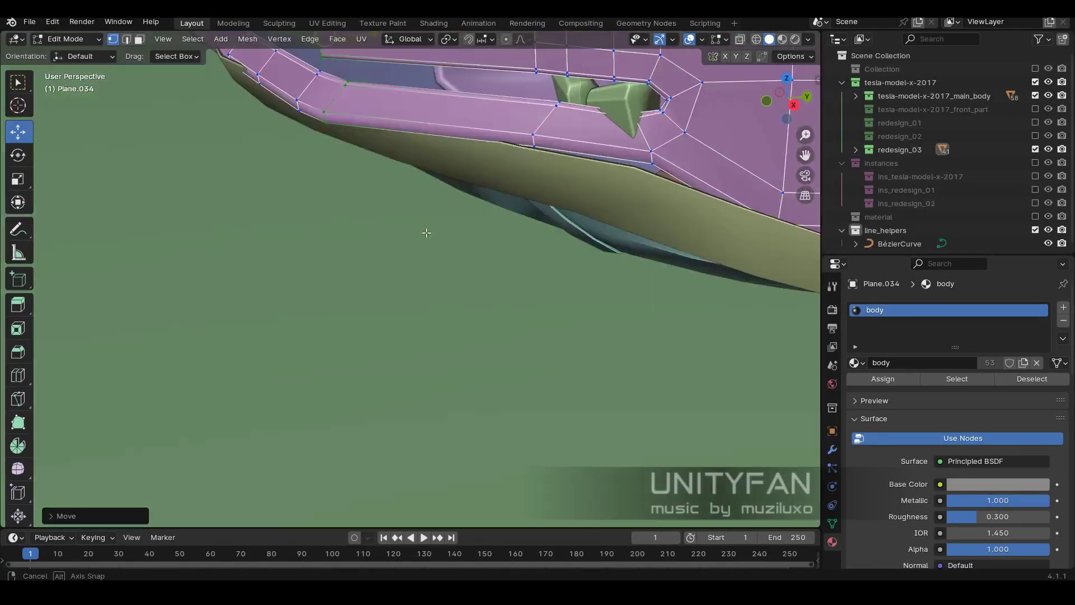
middle_click_drag(445, 350, 507, 287)
key("shift+z")
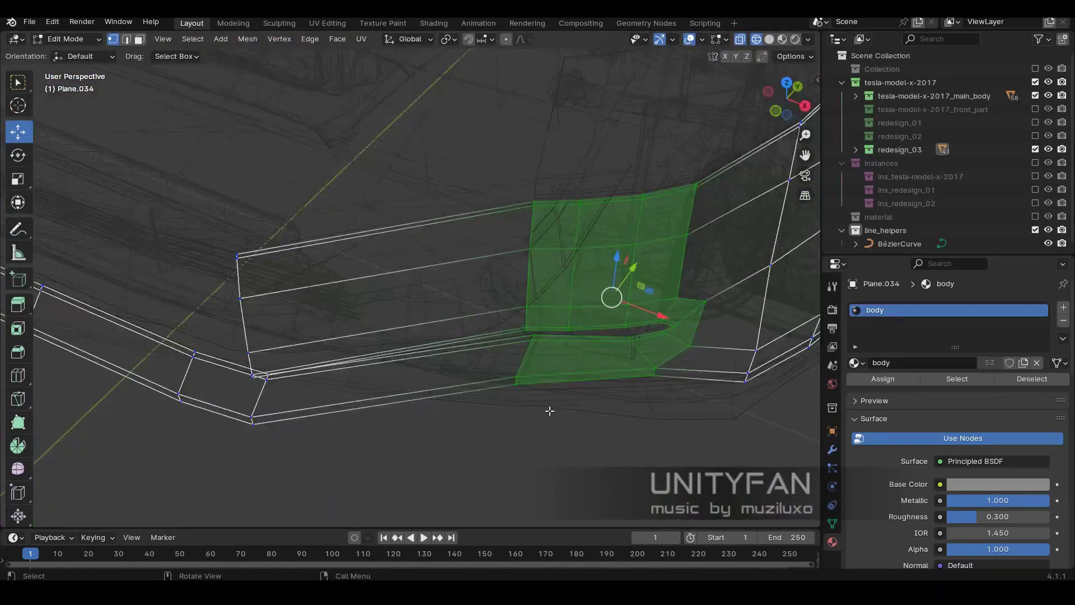
key("shift+z")
key("KP_7")
key("shift+z")
left_click(531, 338)
key("shift+z")
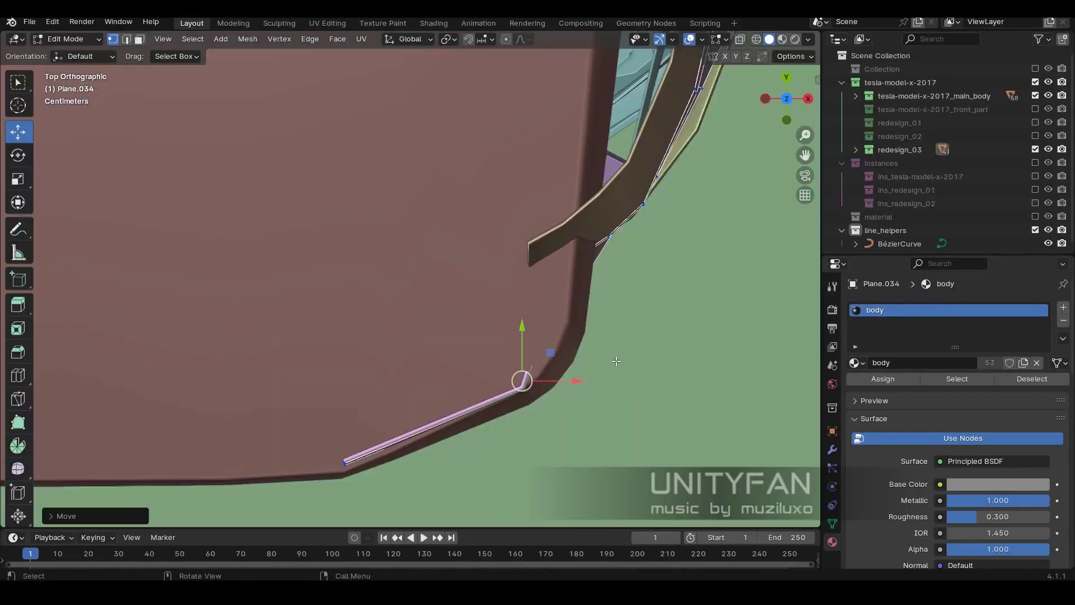
middle_click_drag(532, 338, 481, 292)
key("shift+z")
key("shift+z")
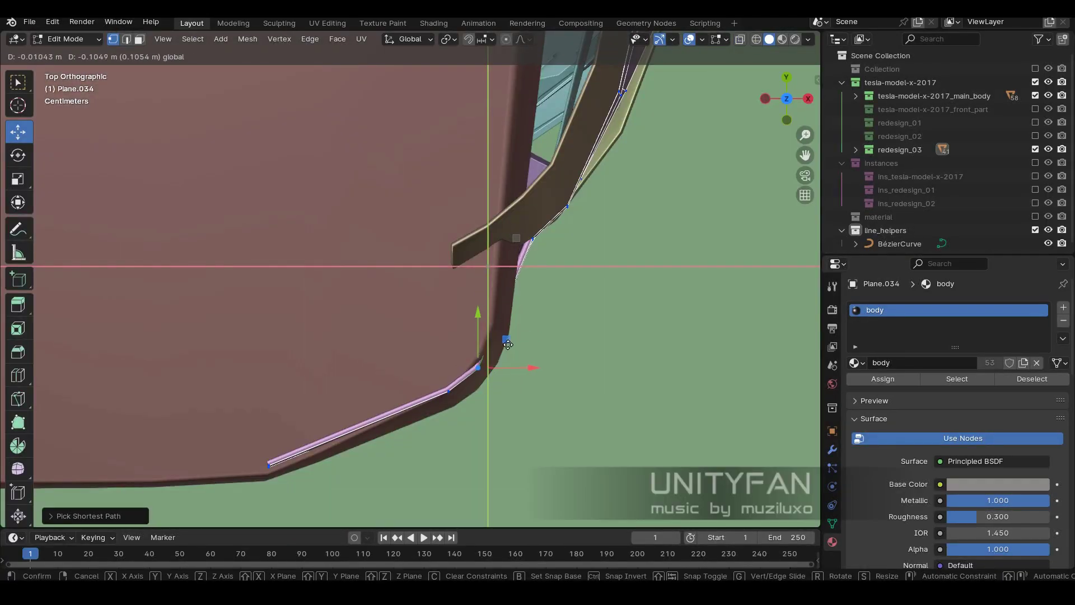
key("shift+z")
middle_click_drag(490, 249, 490, 244)
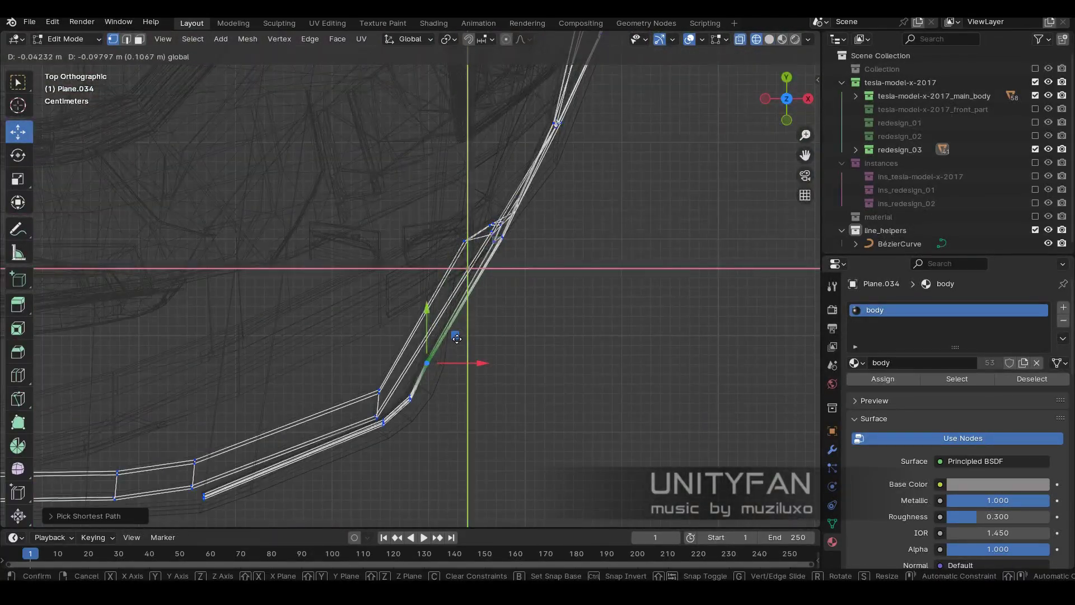
left_click(457, 338)
Review the reshaped bumper from the side, then leave Edit Mode for Material Preview.
key("shift+z")
mouse_move(457, 338)
middle_mouse_down()
mouse_move(353, 225)
mouse_move(355, 245)
mouse_move(408, 233)
mouse_move(379, 213)
middle_mouse_up()
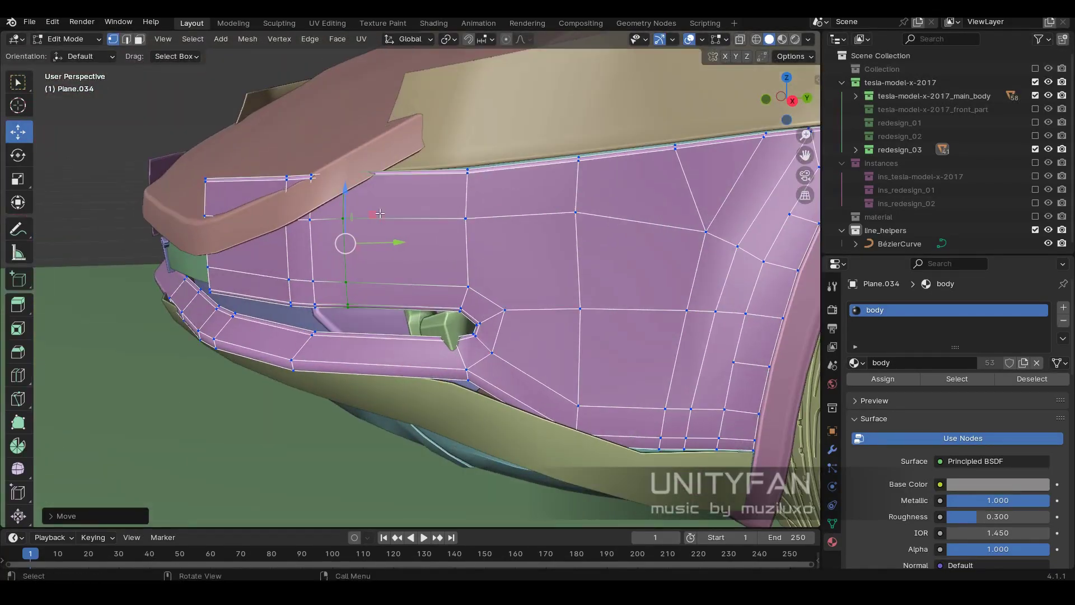
key("shift+z")
key("KP_3")
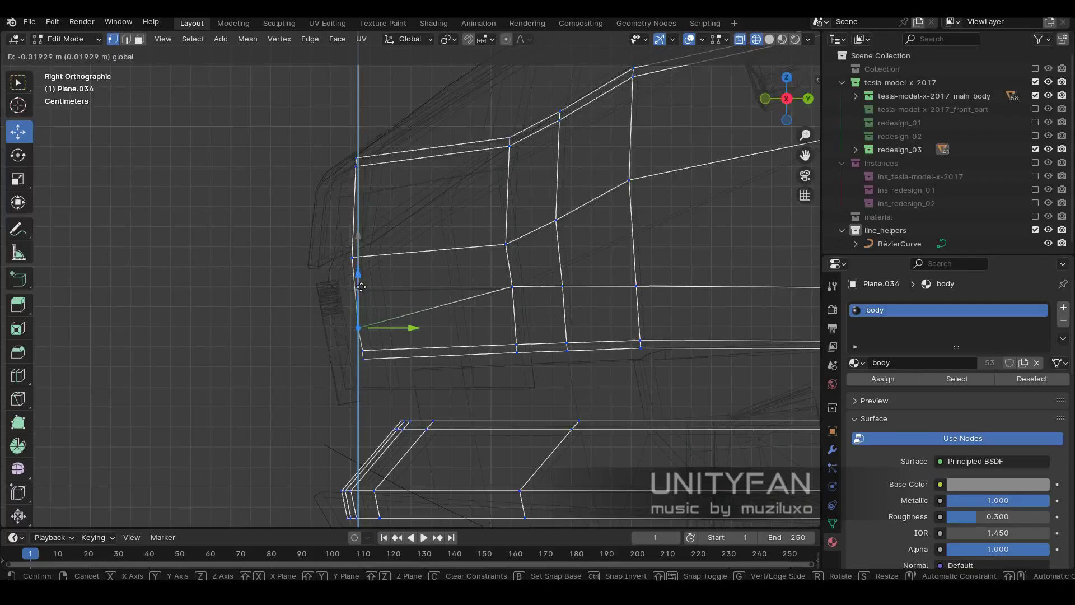
key("shift+z")
mouse_move(410, 234)
middle_mouse_down()
mouse_move(514, 217)
mouse_move(547, 271)
mouse_move(602, 265)
mouse_move(486, 267)
mouse_move(617, 255)
mouse_move(494, 300)
mouse_move(531, 289)
mouse_move(504, 252)
mouse_move(537, 231)
mouse_move(503, 276)
middle_mouse_up()
key("Tab")
Switch editing to fender panel Plane.023 and pick its top rear vertex near the mirror.
key("Tab")
key("Tab")
key("Tab")
scroll(526, 241, "up", 5)
key("Tab")
scroll(420, 261, "down", 3)
left_click(420, 261)
key("Tab")
left_click(492, 280)
key("Tab")
Slide that vertex along X to meet the body line, then view the fender from the side.
key("g")
key("x")
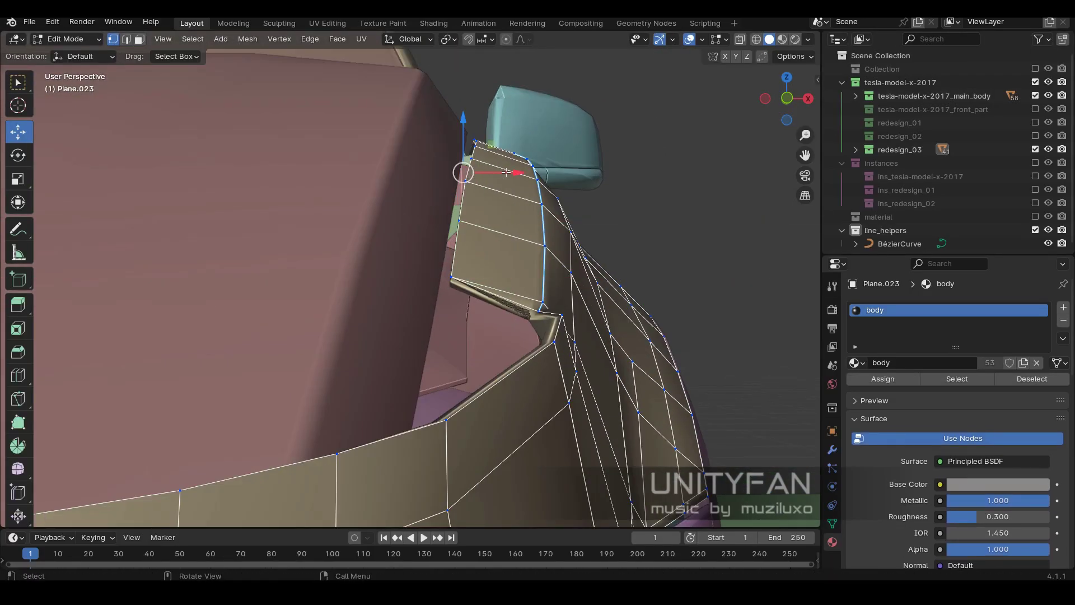
left_click(513, 182)
scroll(326, 204, "down", 8)
scroll(483, 288, "up", 4)
middle_click_drag(483, 288, 519, 228)
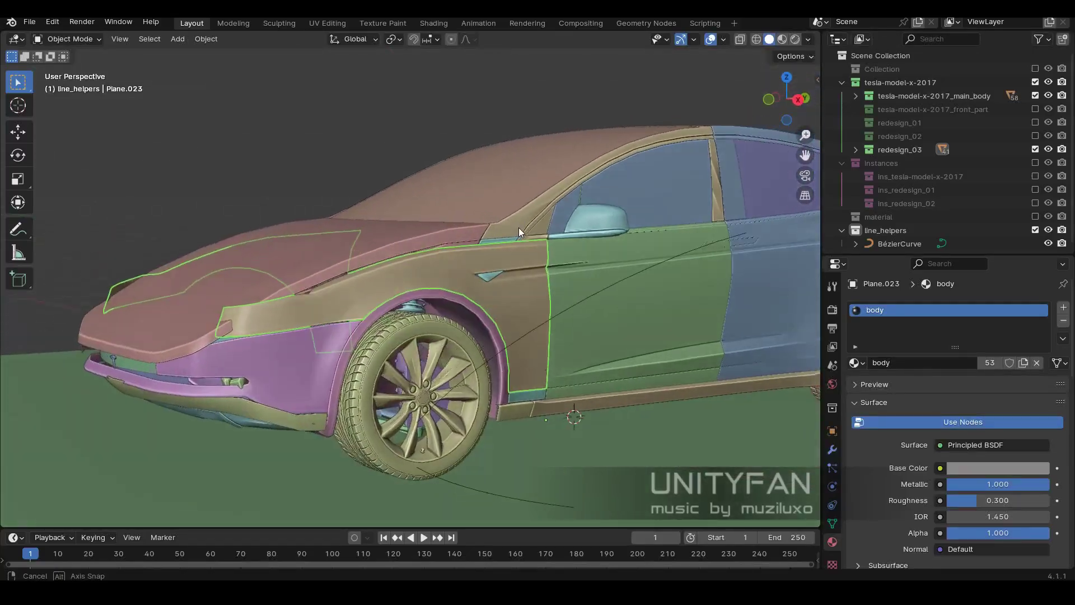
scroll(429, 254, "up", 4)
key("KP_3")
Finish the fender panel's vertex tweaks, confirming each move while orbiting.
left_click(361, 104)
scroll(360, 104, "down", 4)
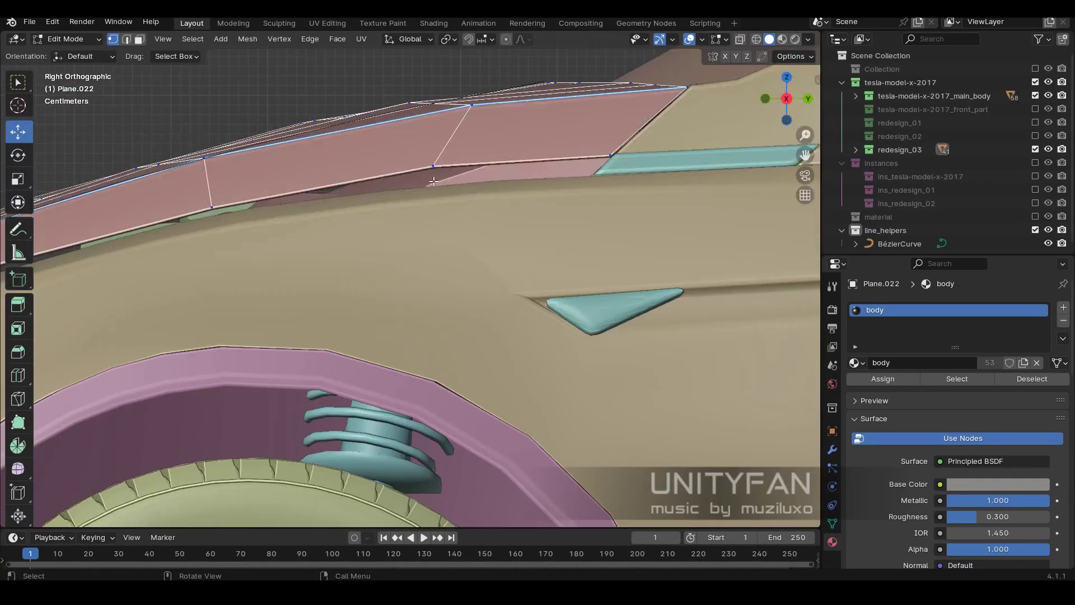
key("Tab")
left_click(447, 150)
scroll(493, 256, "down", 3)
scroll(369, 286, "down", 3)
scroll(369, 286, "up", 5)
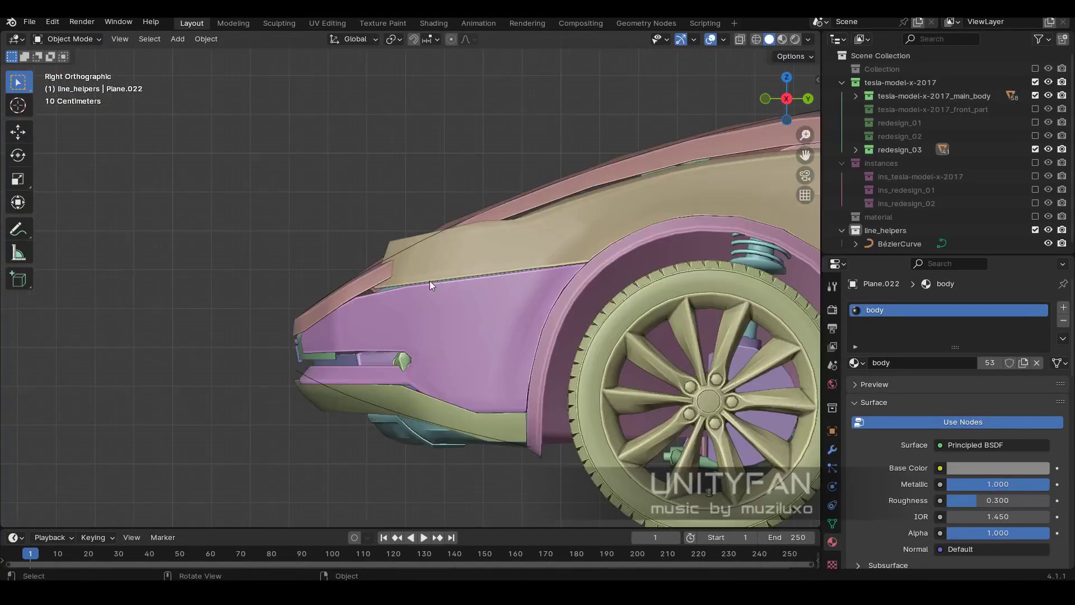
left_click(429, 280)
key("Tab")
scroll(448, 283, "up", 3)
left_click(425, 301)
mouse_move(425, 301)
middle_mouse_down()
mouse_move(549, 296)
mouse_move(563, 275)
mouse_move(524, 263)
mouse_move(469, 305)
middle_mouse_up()
left_click(530, 317)
Select the black trim's upper vertex row in side wireframe and flatten it with S Z 0.
key("Tab")
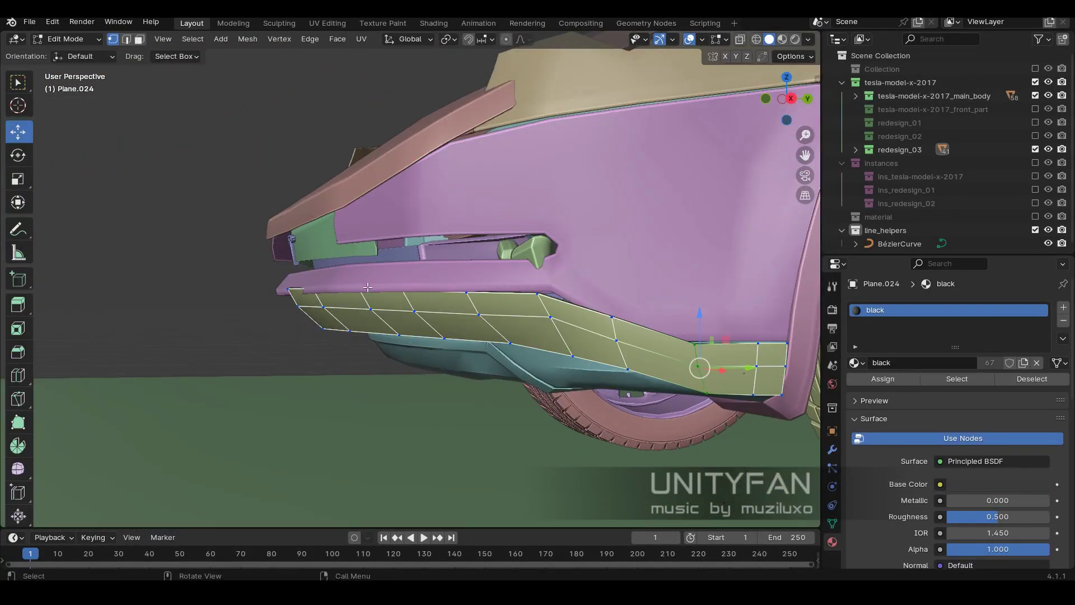
key("KP_3")
key("shift+z")
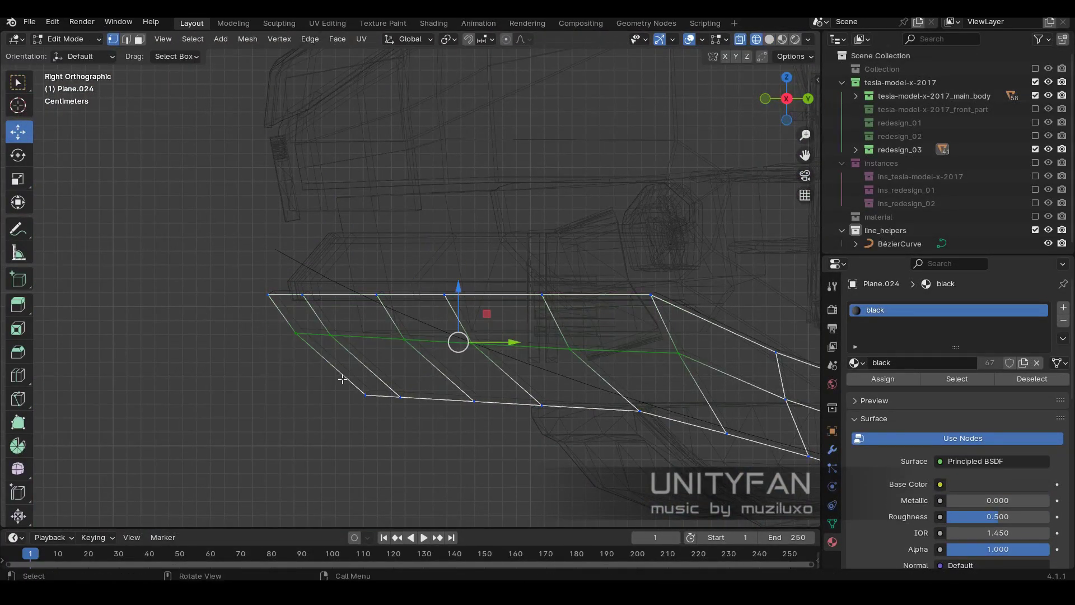
type("0")
key("Return")
left_click_drag(700, 355, 258, 244)
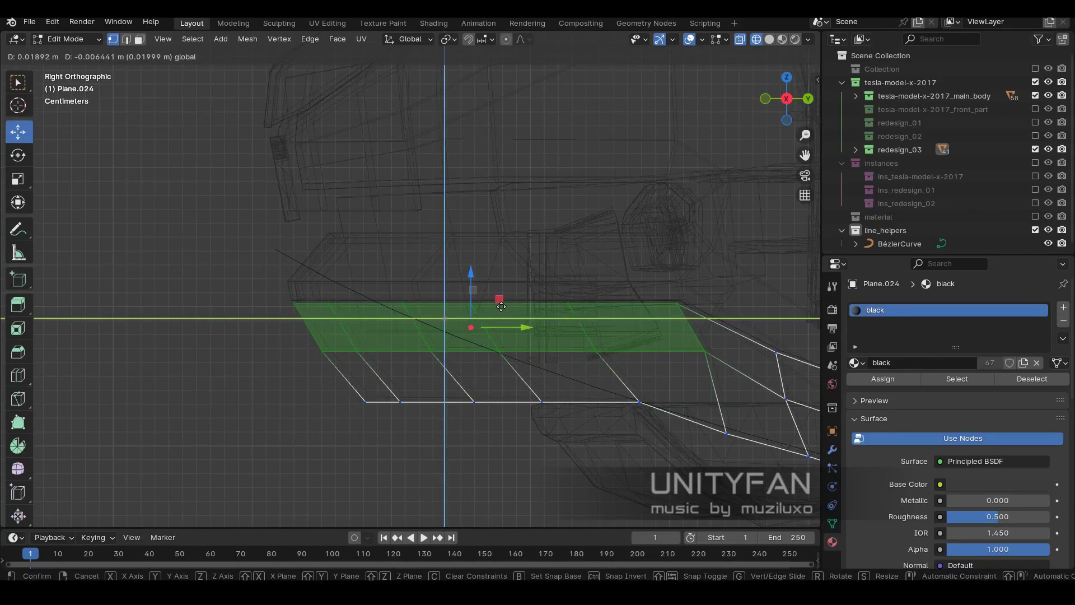
left_click(501, 306)
key("shift+z")
mouse_move(501, 306)
middle_mouse_down()
mouse_move(467, 323)
mouse_move(503, 324)
middle_mouse_up()
Slide the upper trim vertices along Y beneath the bumper and select a strip of trim faces.
scroll(467, 323, "up", 3)
key("shift+z")
key("shift+z")
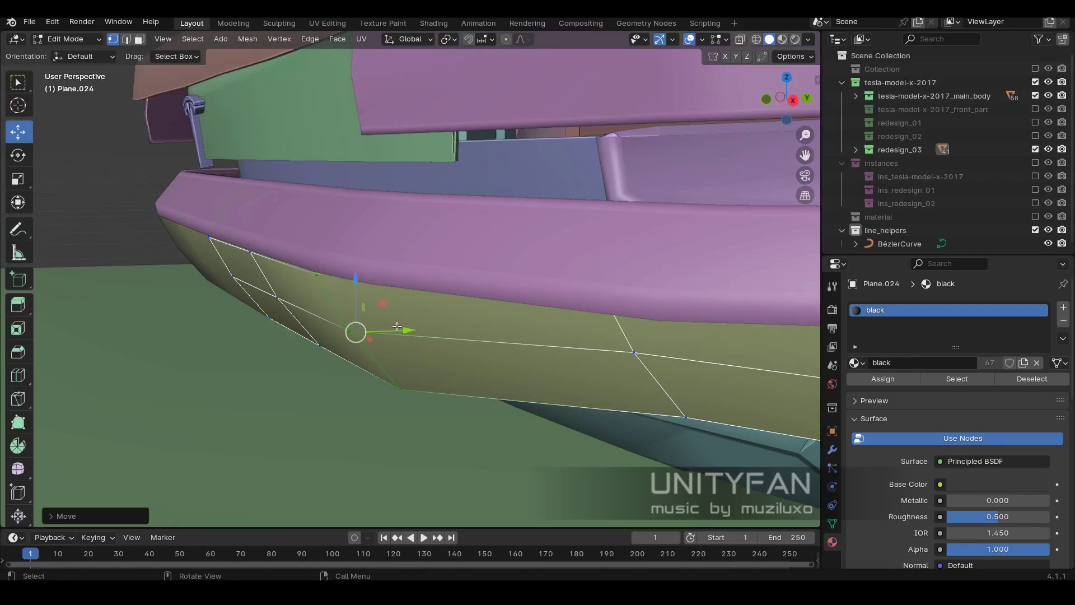
mouse_move(396, 327)
middle_mouse_down()
mouse_move(470, 370)
mouse_move(432, 360)
mouse_move(448, 262)
mouse_move(657, 283)
middle_mouse_up()
key("shift+z")
key("shift+z")
key("g")
key("y")
left_click(431, 360)
left_click(449, 262, "ctrl")
Return to Object Mode and check the lower trim from the side in Material Preview.
key("Tab")
key("z")
left_click(639, 350)
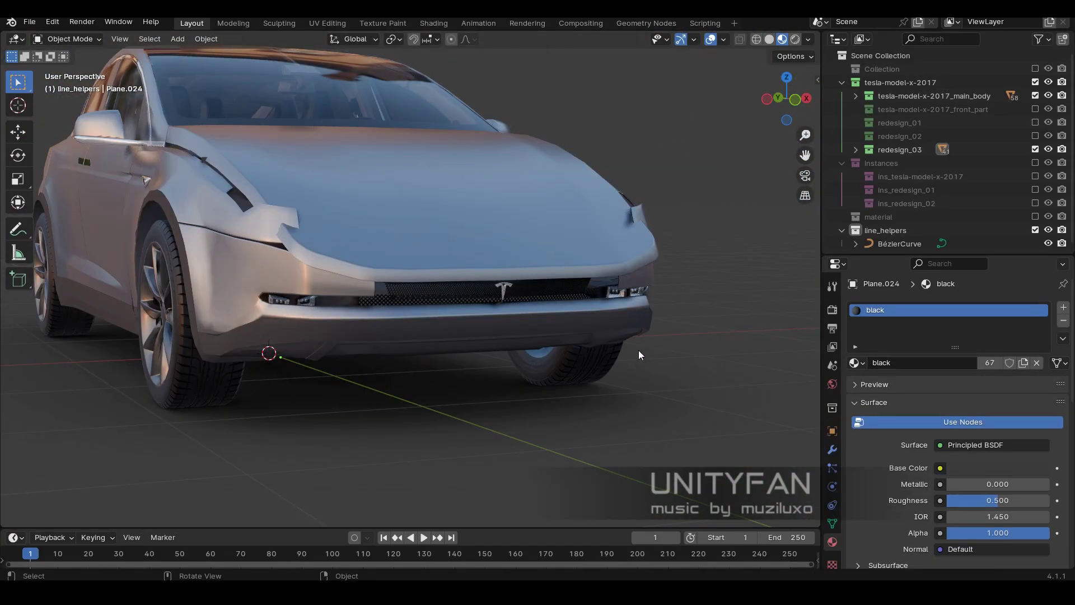
scroll(638, 350, "down", 3)
mouse_move(557, 271)
middle_mouse_down()
mouse_move(629, 313)
mouse_move(449, 278)
middle_mouse_up()
Move from the fender panel to the front body panel Plane.034 and adjust its lower edge vertices.
scroll(450, 278, "up", 4)
key("z")
left_click(465, 327)
key("Tab")
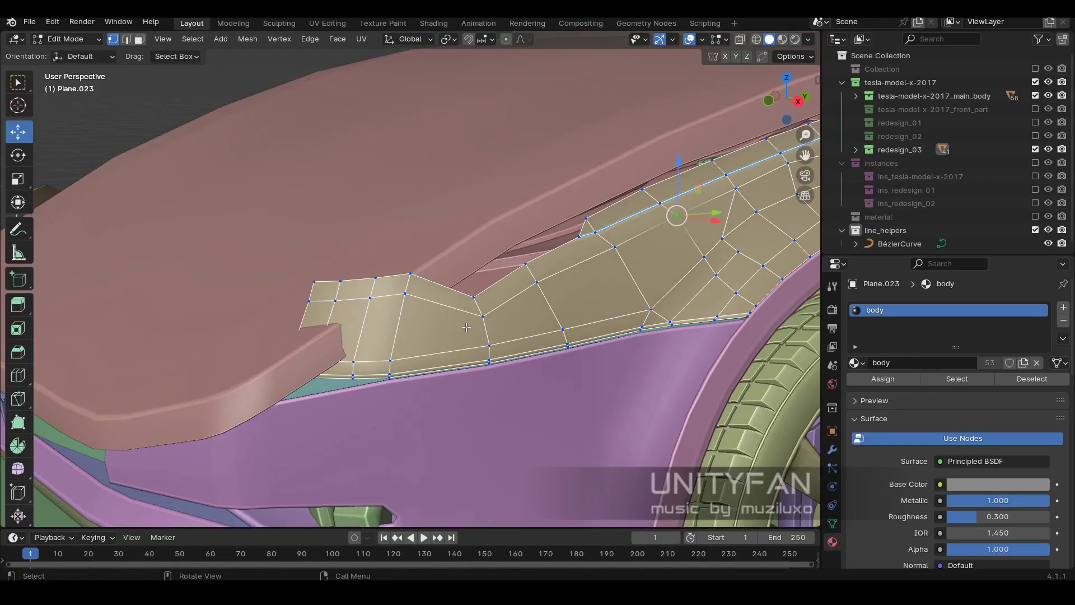
scroll(455, 370, "down", 5)
mouse_move(554, 334)
middle_mouse_down()
mouse_move(398, 318)
mouse_move(455, 289)
mouse_move(443, 325)
middle_mouse_up()
key("alt+q")
key("shift+z")
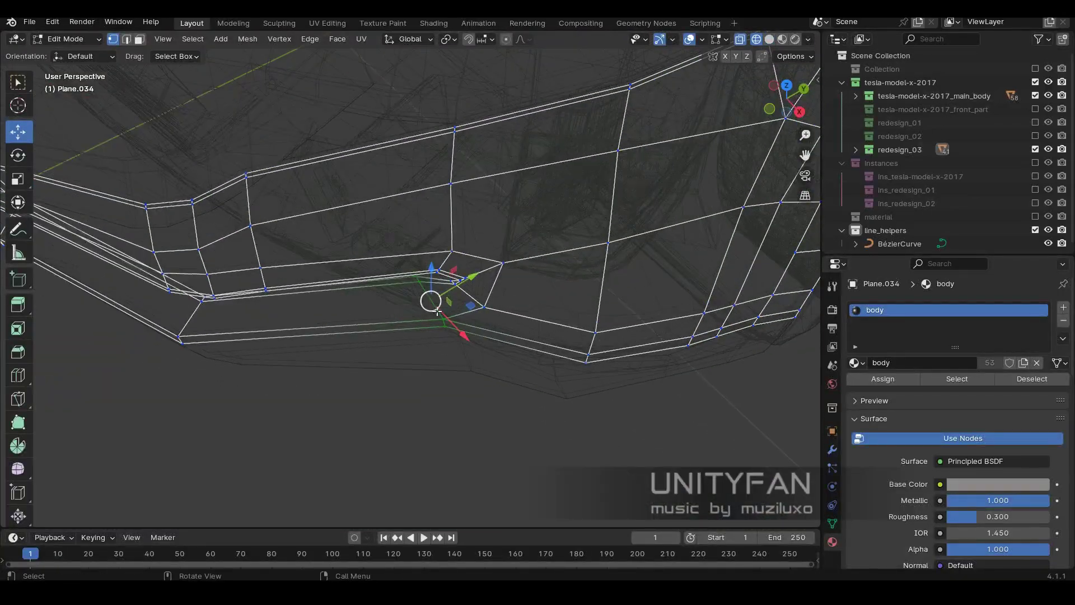
left_click(456, 335)
mouse_move(468, 263)
middle_mouse_down()
mouse_move(446, 295)
mouse_move(466, 258)
middle_mouse_up()
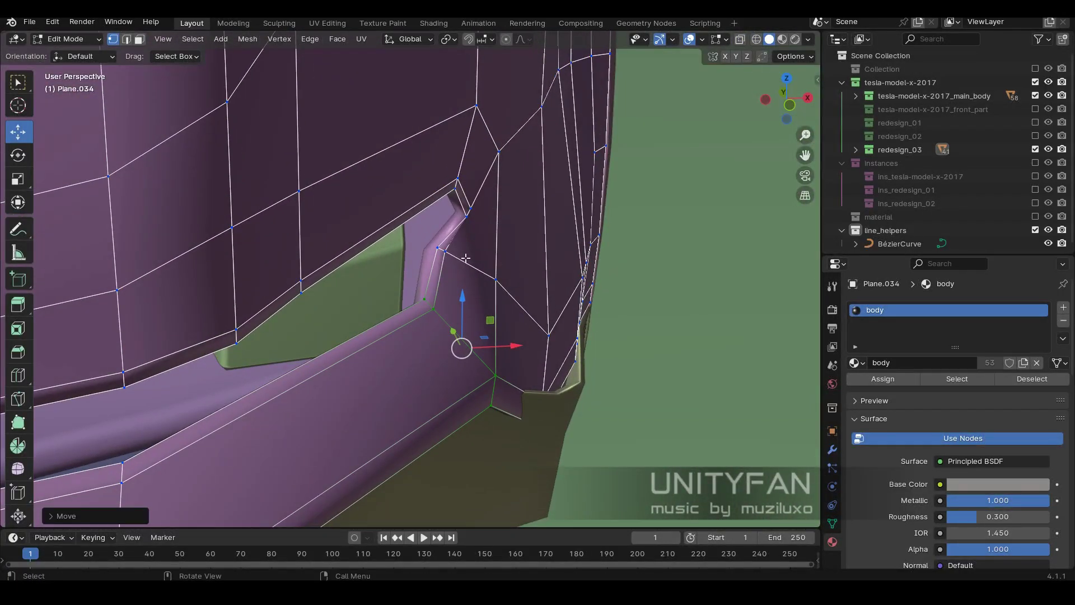
Grab the black lower trim's vertices in side X-ray view so its edge meets the bumper.
middle_click_drag(443, 315, 469, 310)
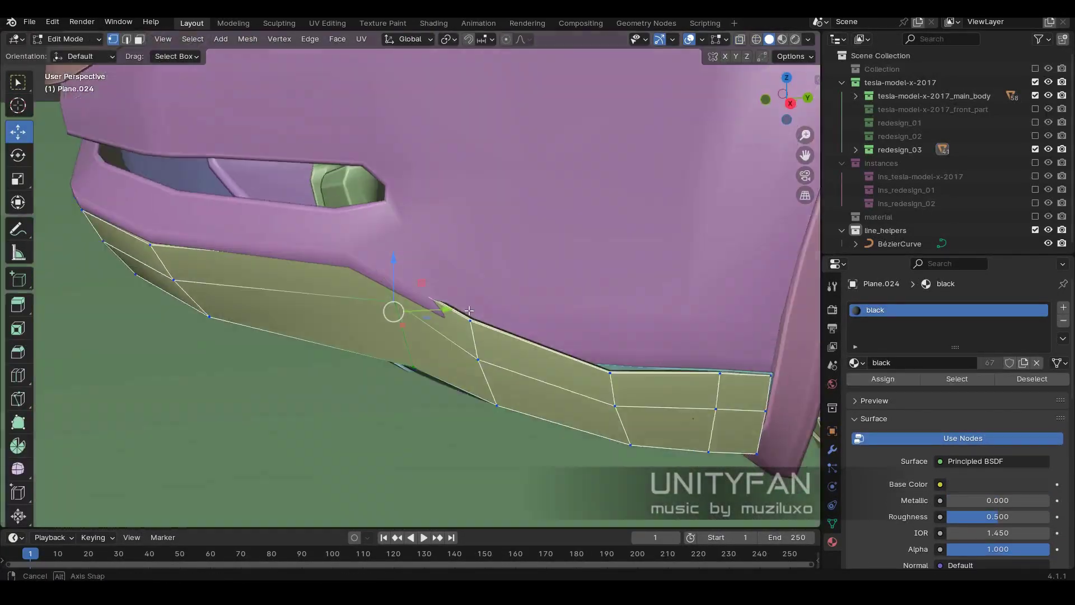
key("x")
key("Return")
key("shift+z")
key("KP_3")
key("shift+z")
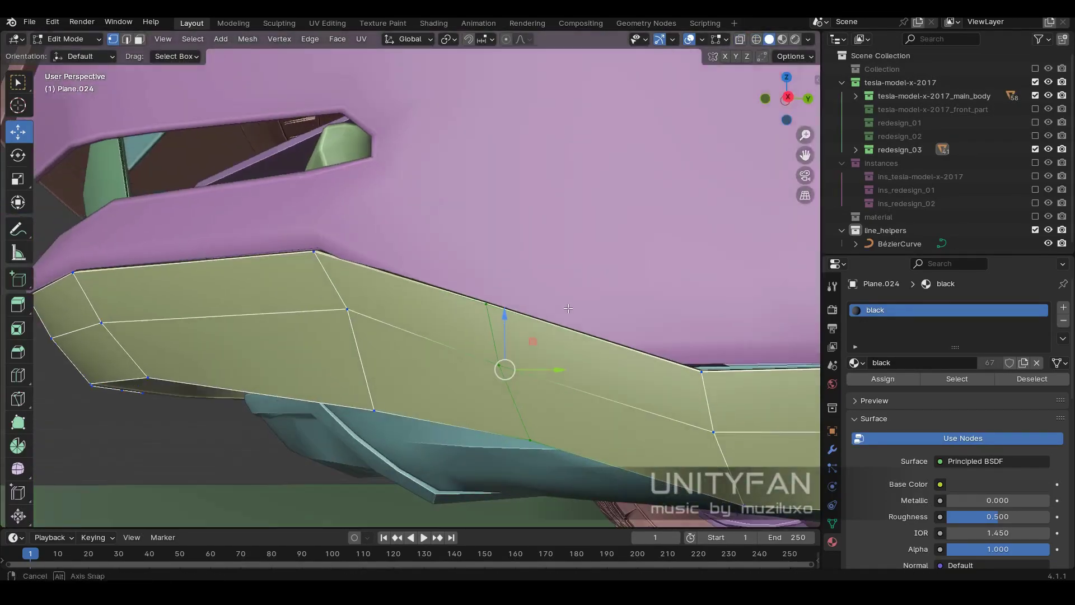
key("shift+z")
left_click(607, 421)
key("shift+z")
mouse_move(608, 421)
middle_mouse_down()
mouse_move(588, 398)
mouse_move(359, 336)
mouse_move(492, 263)
mouse_move(415, 258)
mouse_move(452, 230)
mouse_move(814, 41)
middle_mouse_up()
Set the viewport focal length to 40 mm and turn on the wireframe overlay.
key("Tab")
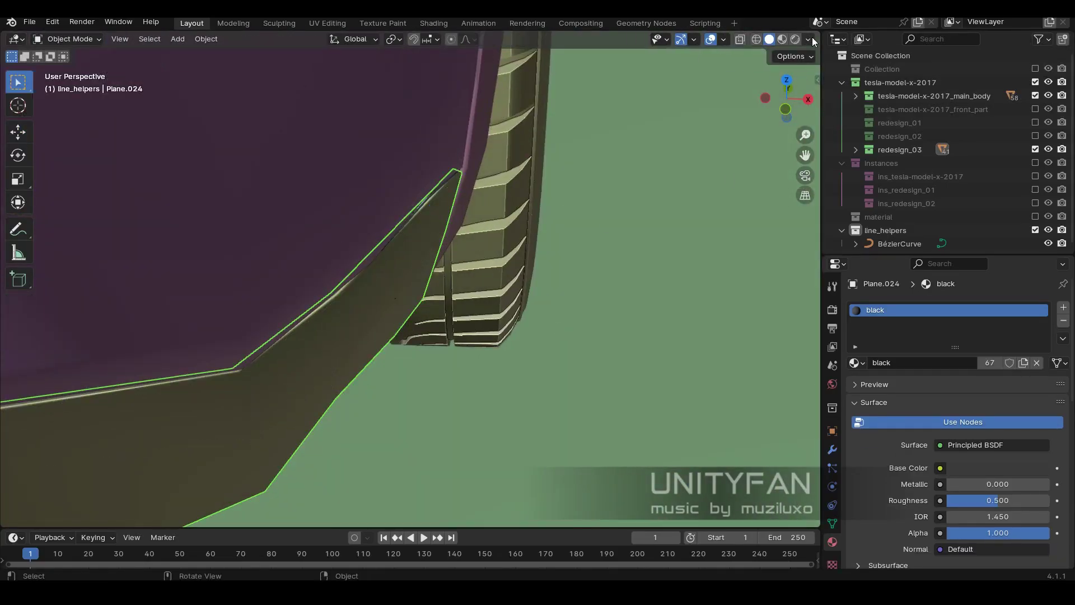
type("40")
key("Return")
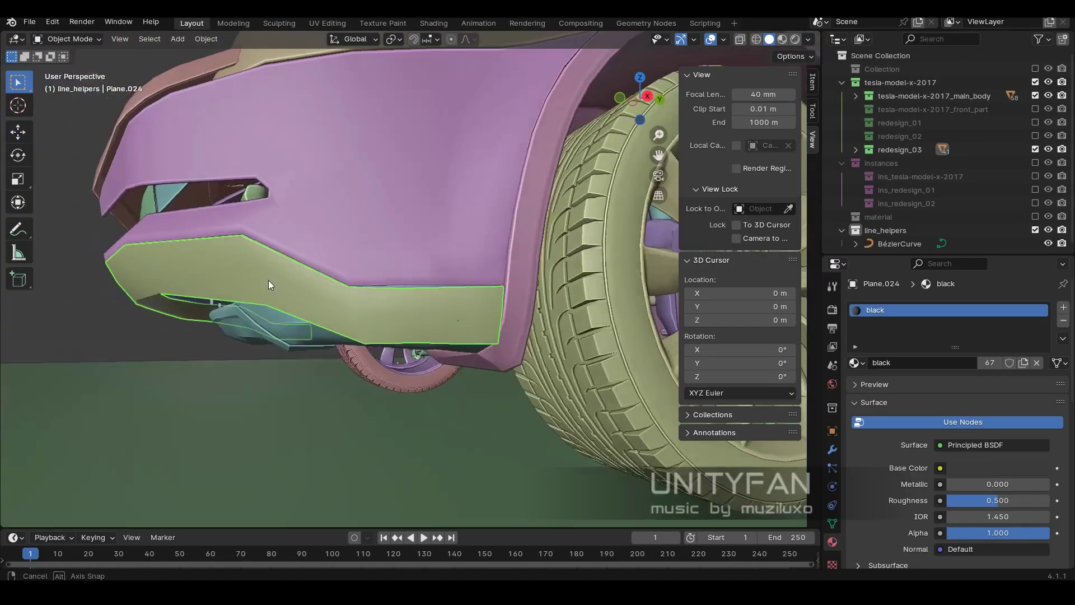
left_click(643, 261)
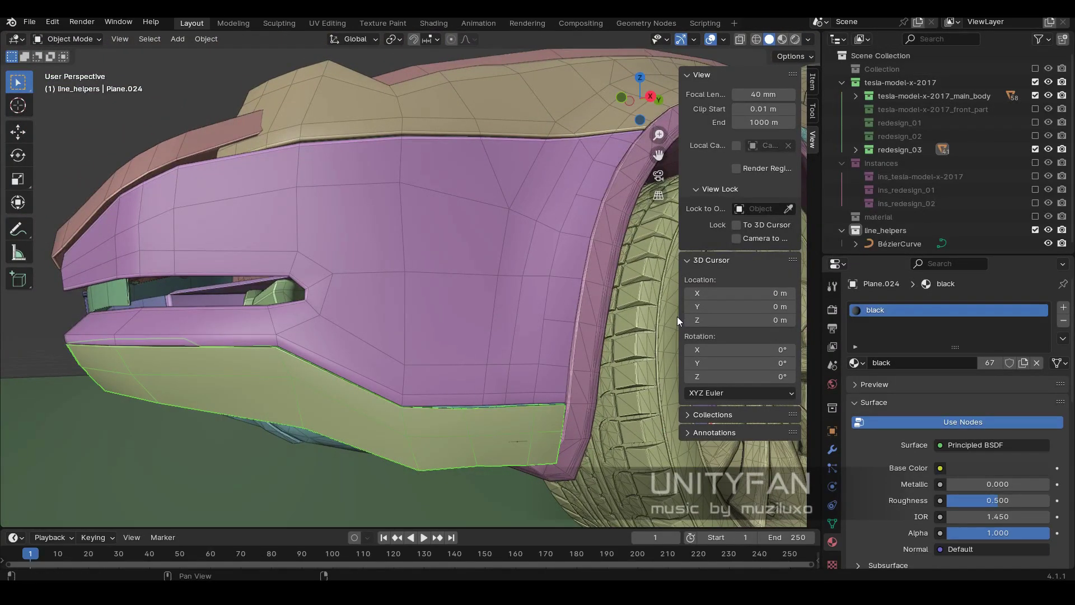
key("n")
mouse_move(677, 317)
middle_mouse_down()
mouse_move(282, 120)
mouse_move(557, 279)
mouse_move(456, 314)
mouse_move(436, 294)
middle_mouse_up()
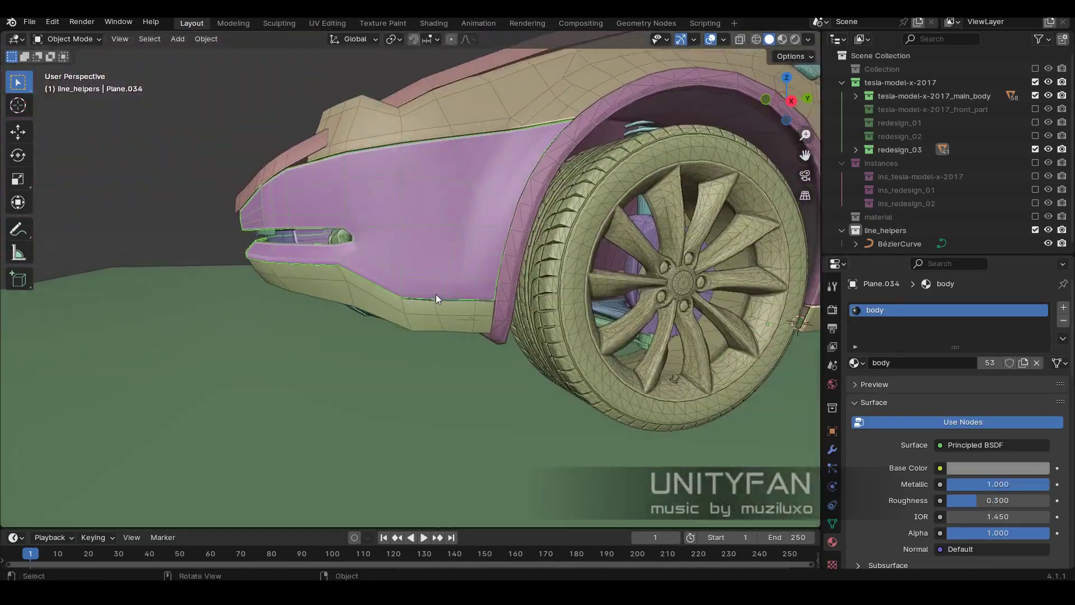
scroll(436, 294, "up", 5)
Move the body edge and trim vertices so the lower trim meets the bumper edge.
key("Tab")
mouse_move(704, 366)
middle_mouse_down()
mouse_move(431, 187)
mouse_move(439, 259)
middle_mouse_up()
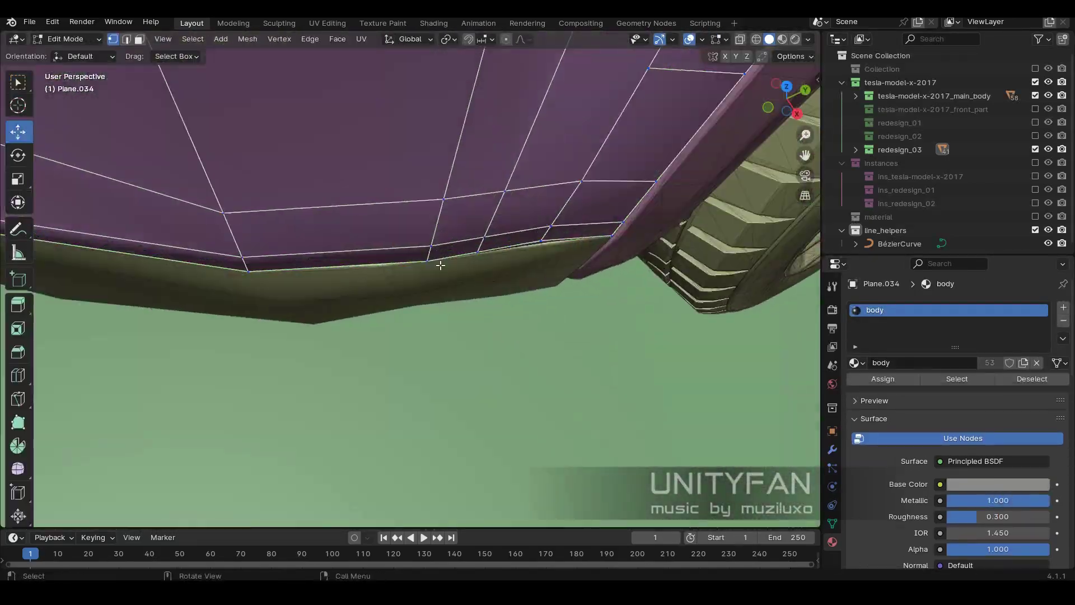
left_click(383, 260)
left_click_drag(421, 270, 427, 278)
left_click_drag(522, 220, 507, 239)
middle_click_drag(507, 240, 384, 257)
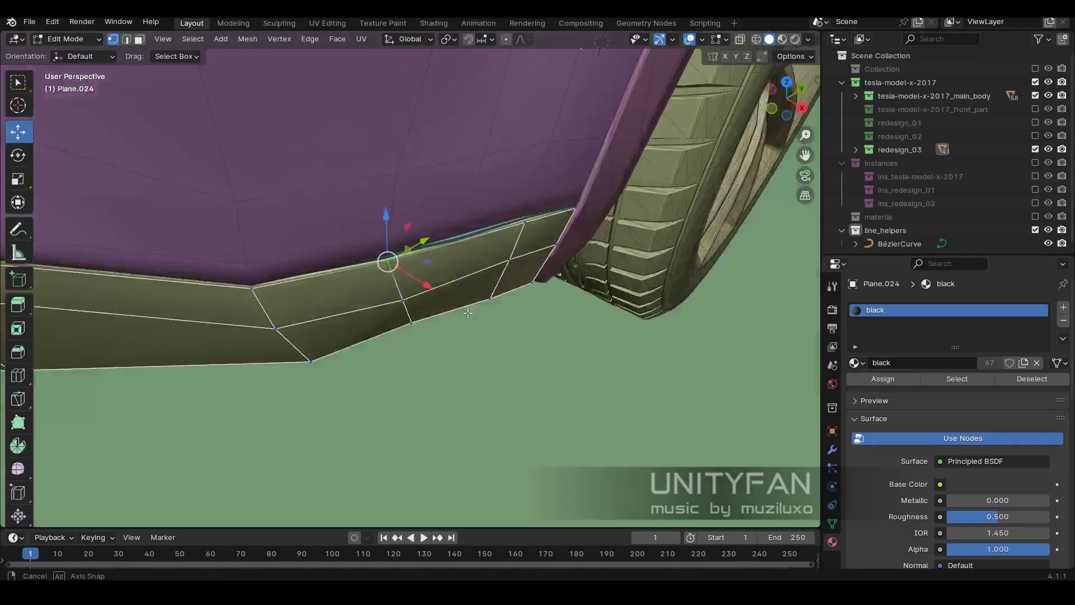
left_click_drag(384, 257, 396, 307)
mouse_move(396, 308)
middle_mouse_down()
mouse_move(442, 318)
mouse_move(391, 263)
middle_mouse_up()
left_click(443, 315)
left_click(442, 300)
Raise Plane.024's black trim end by the front wheel to tuck it under the body.
key("Tab")
left_click(385, 257)
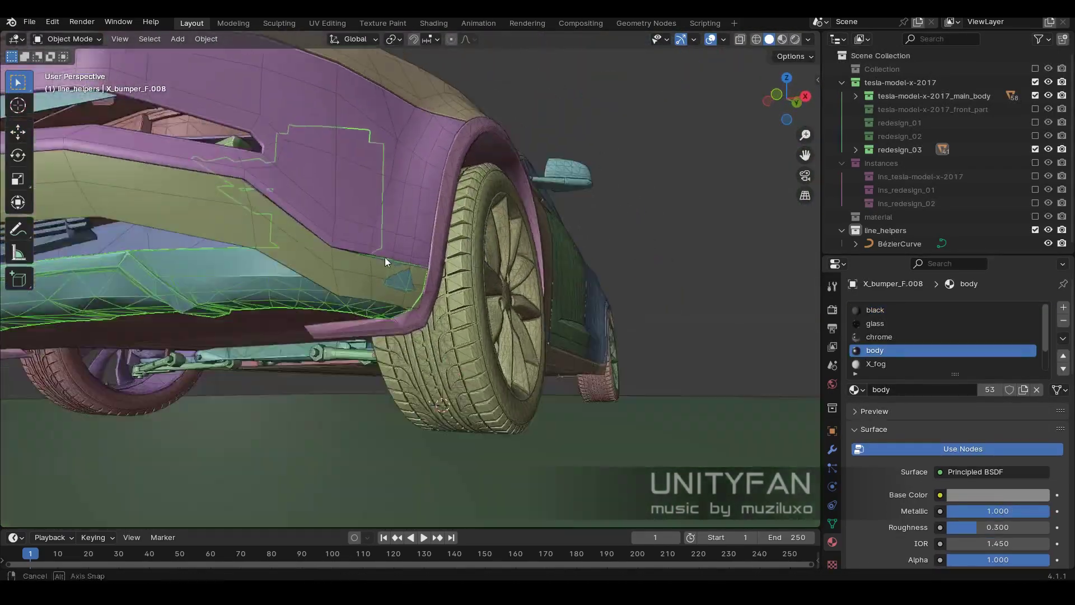
key("Tab")
key("shift+z")
key("shift+z")
key("ctrl+z")
mouse_move(397, 334)
middle_mouse_down()
mouse_move(437, 283)
mouse_move(426, 336)
mouse_move(425, 191)
middle_mouse_up()
left_click_drag(427, 188, 428, 186)
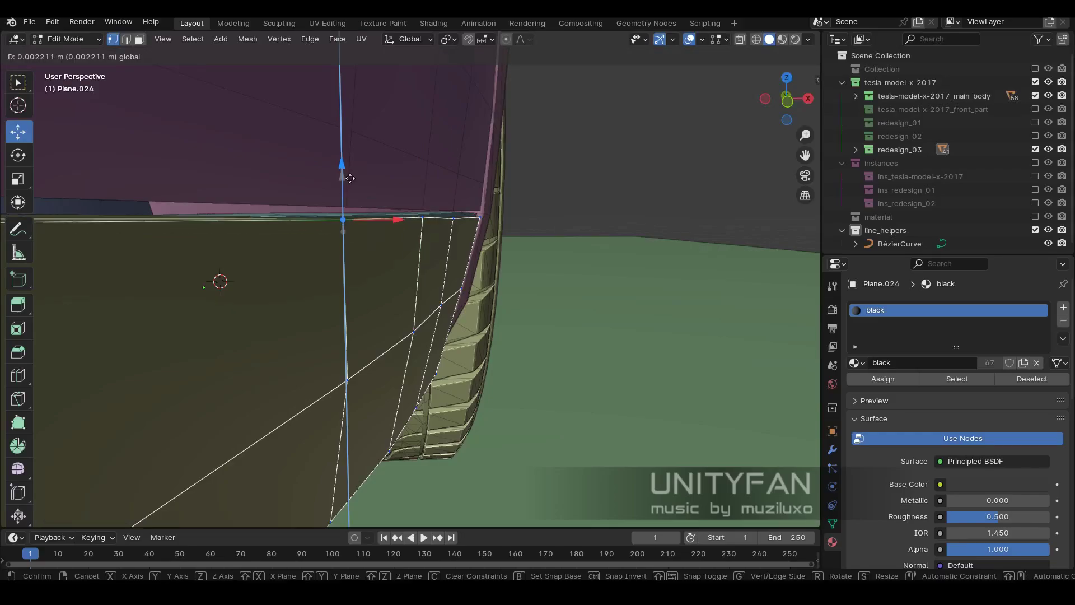
key("Tab")
scroll(525, 265, "down", 10)
mouse_move(525, 266)
middle_mouse_down()
mouse_move(512, 334)
mouse_move(575, 290)
middle_mouse_up()
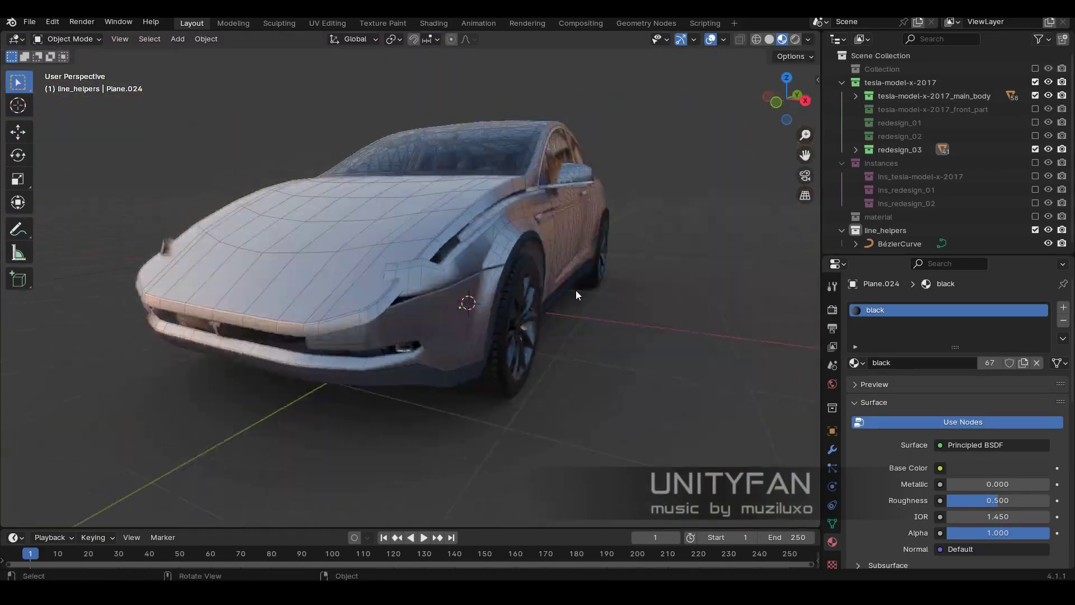
Open the fender panel mesh in Edit Mode and inspect it in X-ray wireframe.
left_click(710, 39)
left_click(477, 319)
key("Tab")
scroll(477, 319, "up", 8)
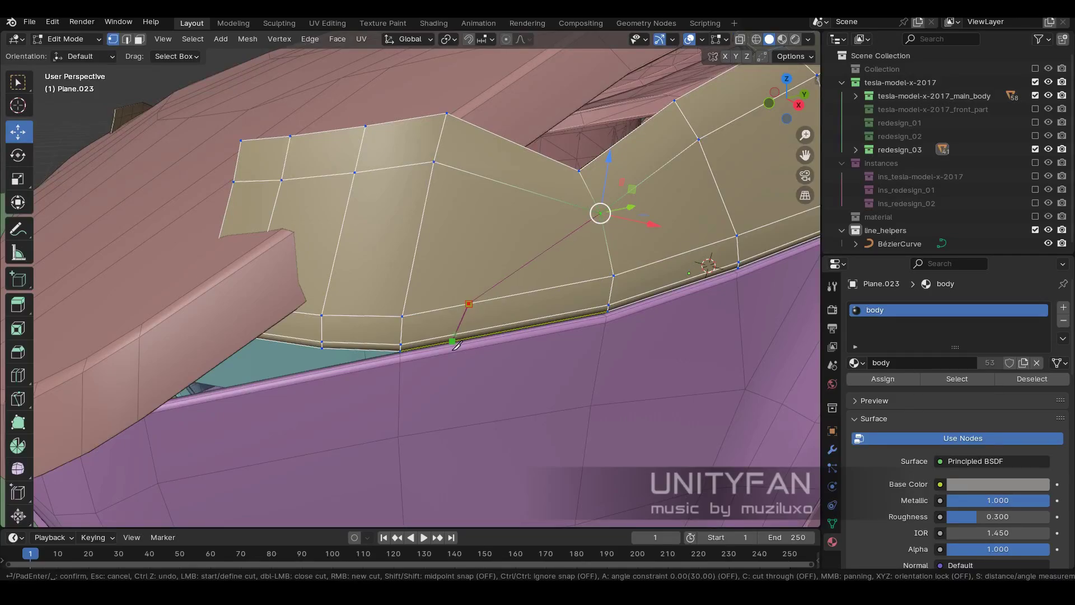
scroll(565, 199, "down", 5)
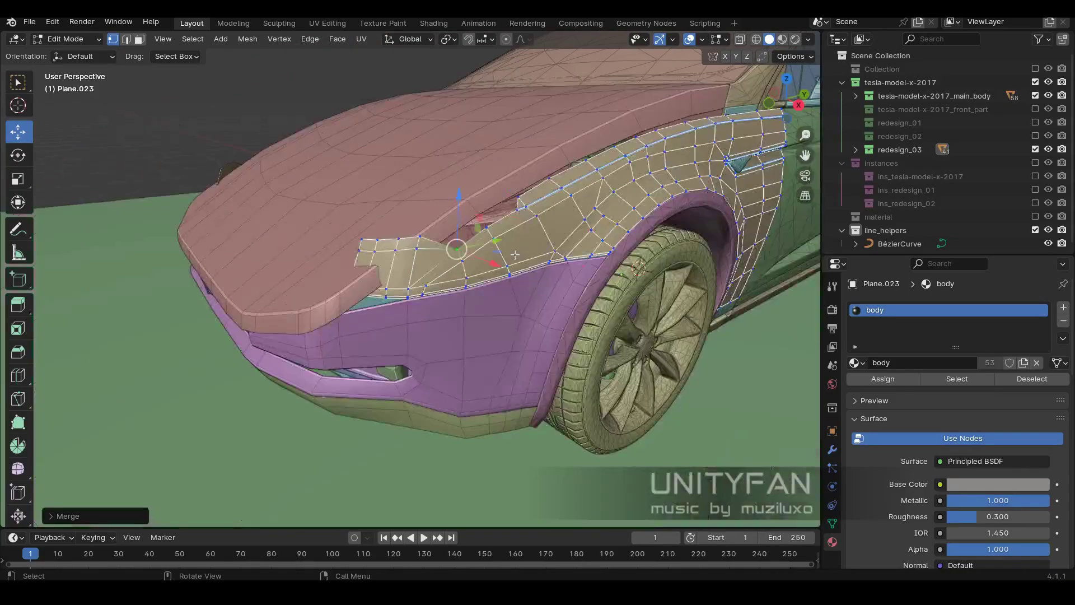
middle_click_drag(565, 199, 563, 263)
key("3")
key("shift+z")
scroll(563, 271, "up", 6)
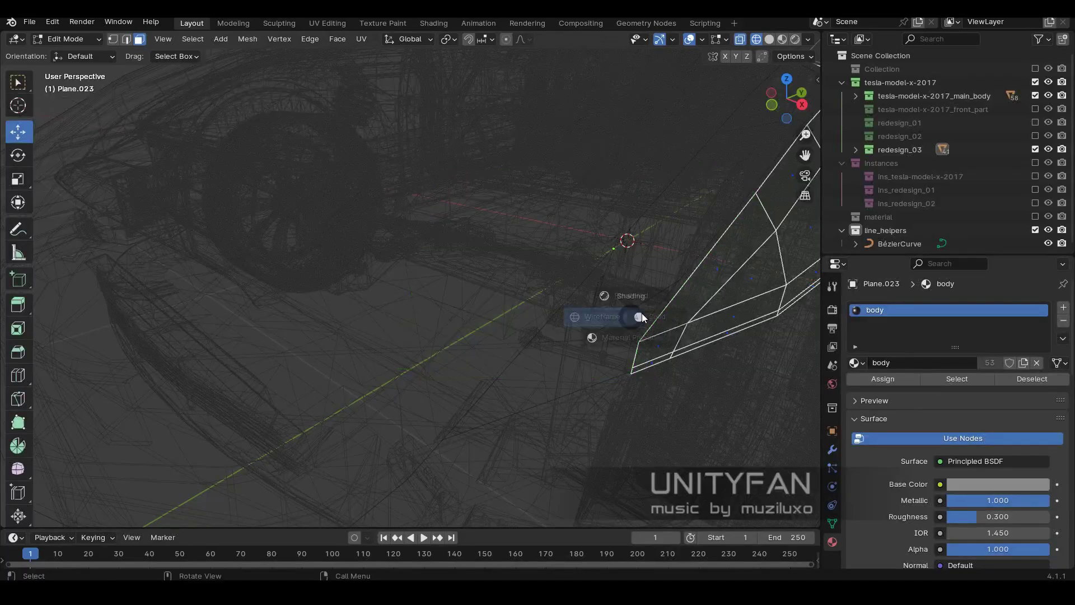
left_click(641, 314)
middle_click_drag(642, 314, 462, 329)
key("1")
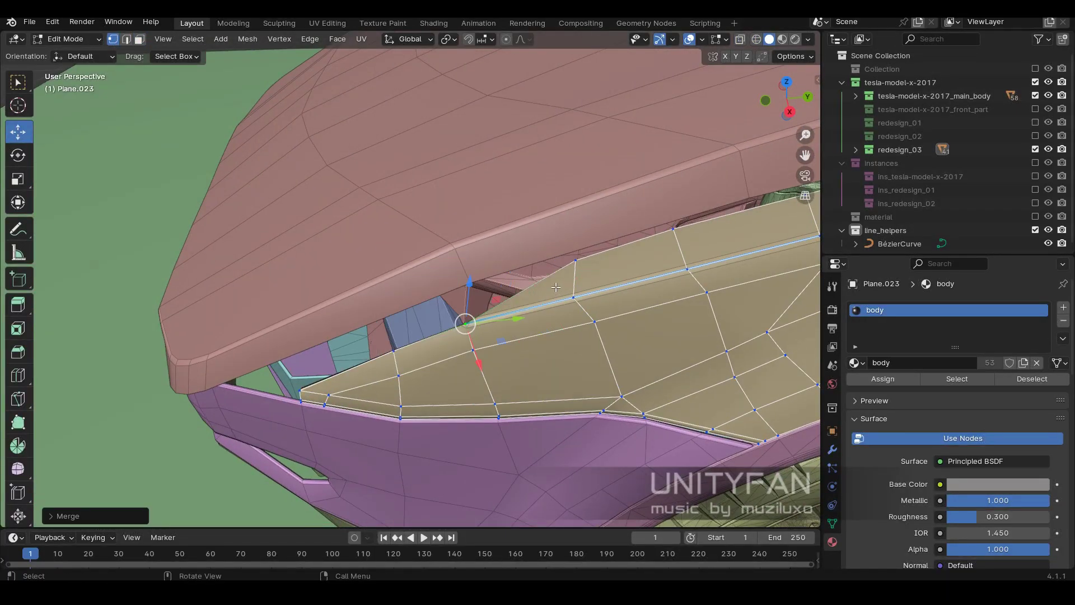
In Right Ortho view, move the fender panel's top vertices to follow the hood line.
key("KP_3")
scroll(448, 168, "up", 2)
left_click_drag(448, 158, 435, 153)
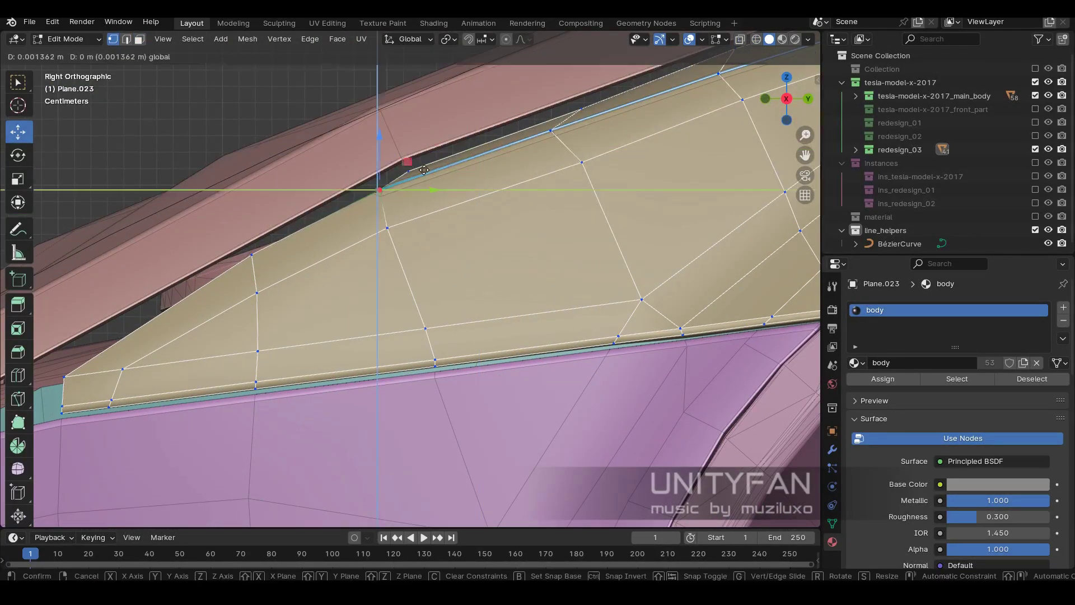
left_click(424, 169)
middle_click_drag(424, 169, 427, 265, "shift")
left_click(462, 219)
scroll(499, 230, "down", 2)
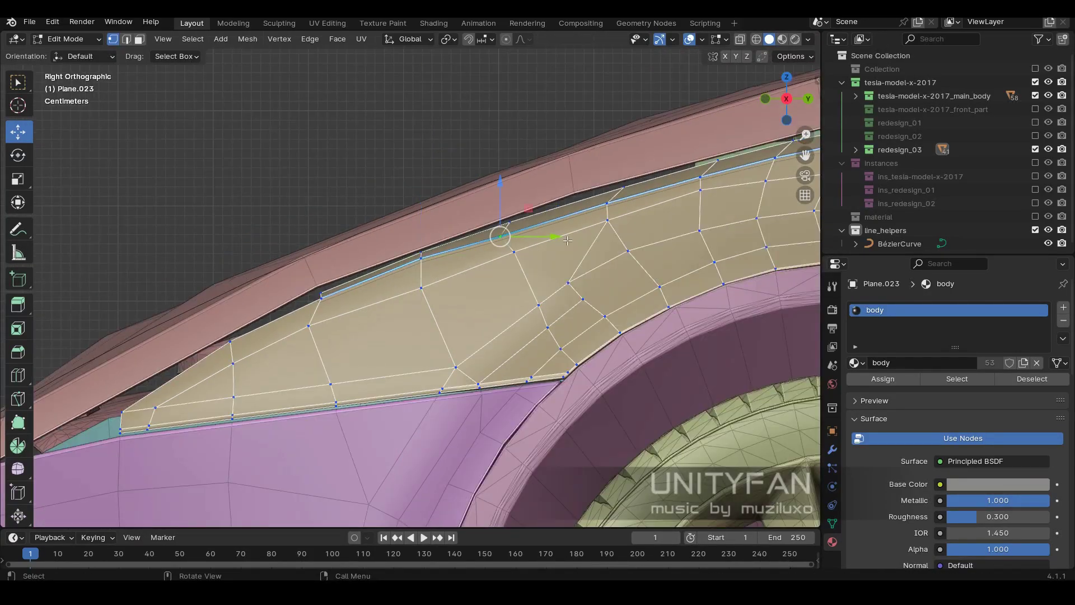
scroll(464, 241, "up", 2)
scroll(491, 223, "up", 1)
middle_click_drag(503, 196, 430, 285, "shift")
scroll(430, 285, "down", 2)
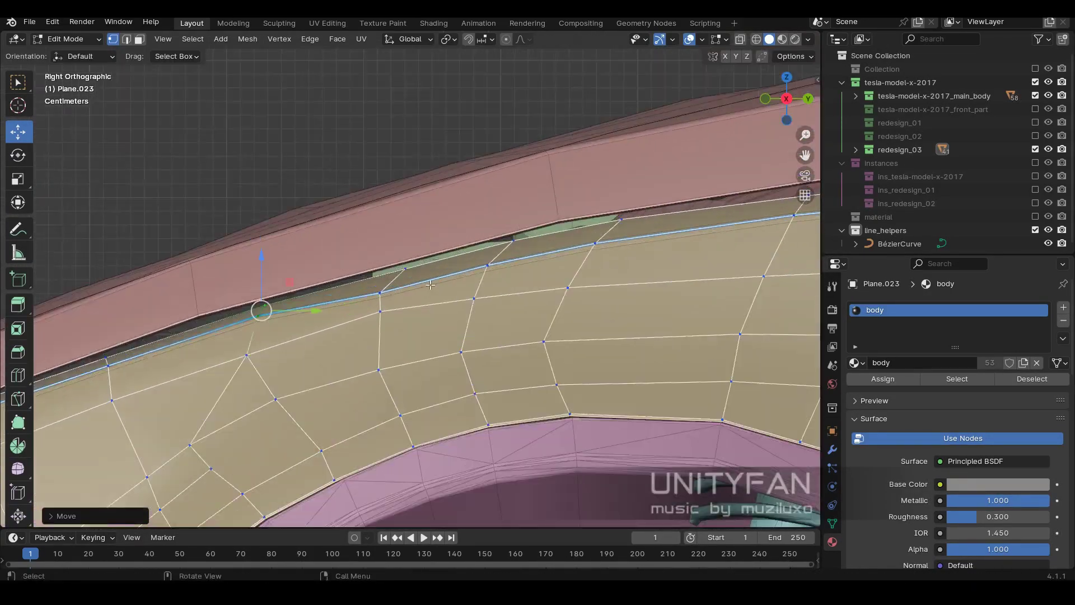
Select the front bumper body panel Plane.034 and open it in Edit Mode.
key("Tab")
scroll(407, 264, "down", 4)
scroll(431, 307, "down", 1)
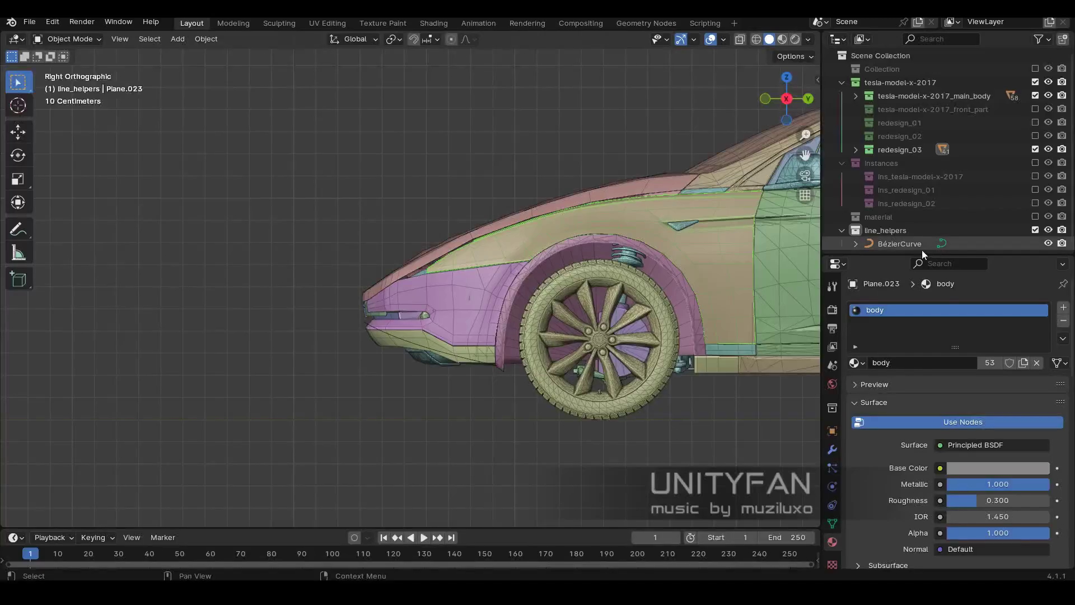
left_click(921, 245)
scroll(579, 257, "up", 1)
scroll(434, 284, "up", 1)
left_click(435, 284)
mouse_move(434, 284)
middle_mouse_down()
mouse_move(397, 319)
mouse_move(438, 337)
mouse_move(484, 301)
mouse_move(420, 280)
mouse_move(448, 193)
mouse_move(468, 443)
mouse_move(427, 219)
mouse_move(543, 402)
mouse_move(499, 330)
mouse_move(448, 314)
middle_mouse_up()
key("Tab")
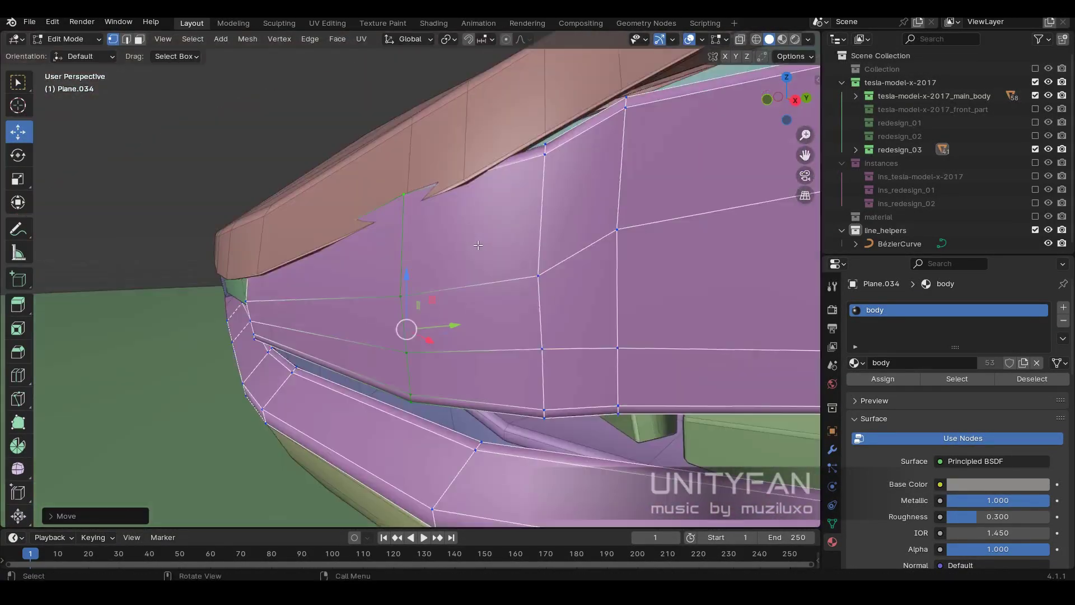
Slide the Plane.034 bumper vertices front-to-back in solid shading.
key("shift+z")
key("z")
left_click(504, 249)
left_click_drag(452, 336, 458, 335)
left_click(458, 335)
mouse_move(458, 336)
middle_mouse_down()
mouse_move(406, 163)
mouse_move(63, 374)
middle_mouse_up()
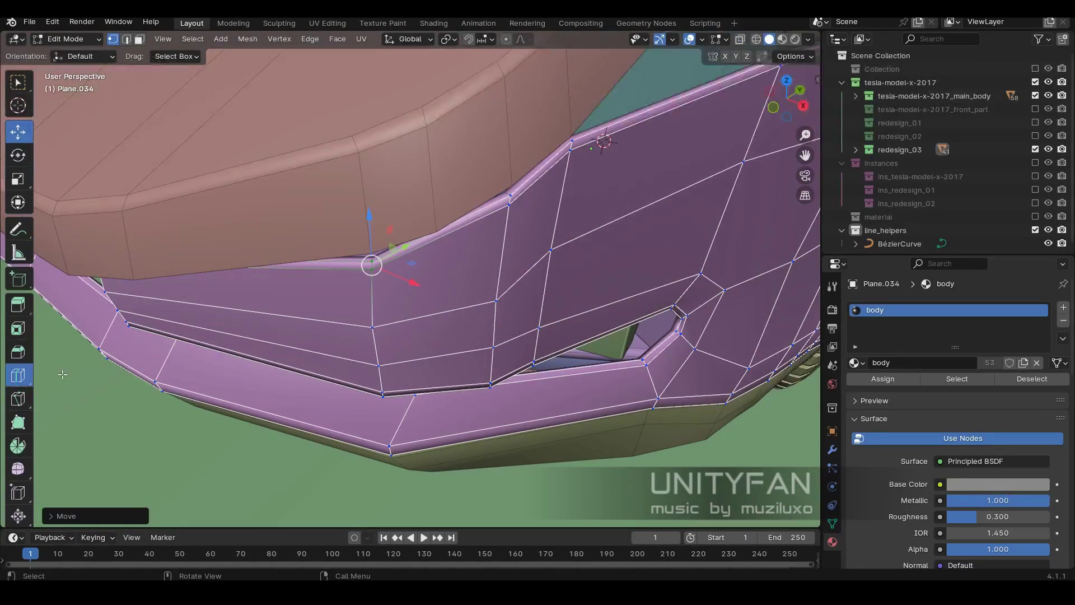
middle_click_drag(426, 330, 403, 369)
scroll(403, 369, "up", 3)
middle_click_drag(420, 280, 440, 198)
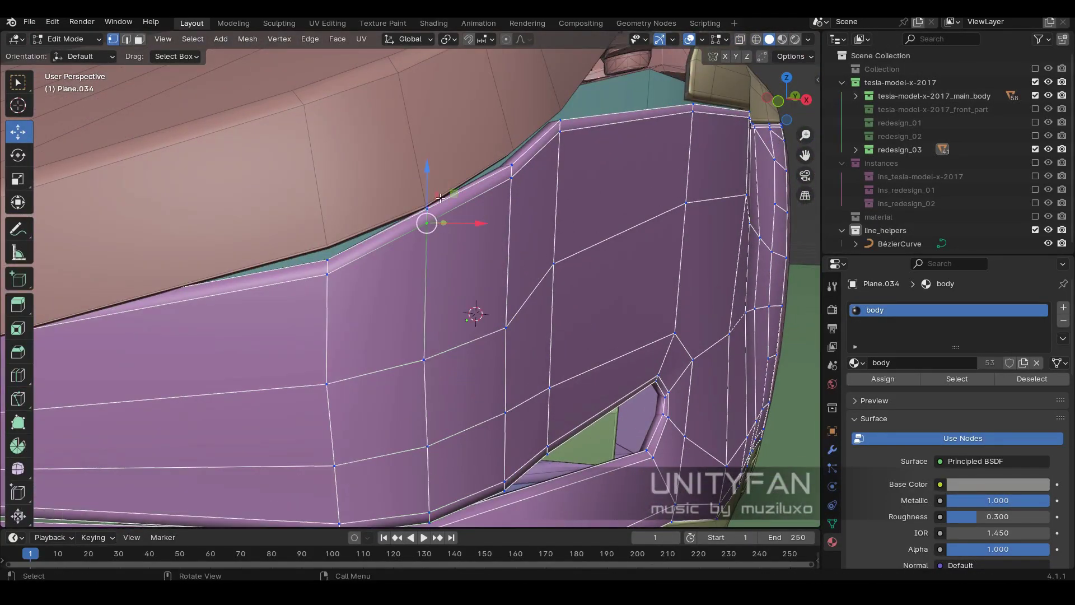
mouse_move(328, 284)
middle_mouse_down()
mouse_move(392, 269)
mouse_move(524, 269)
middle_mouse_up()
Move the side bumper panel faces so they sit against the lower bumper.
key("shift+space")
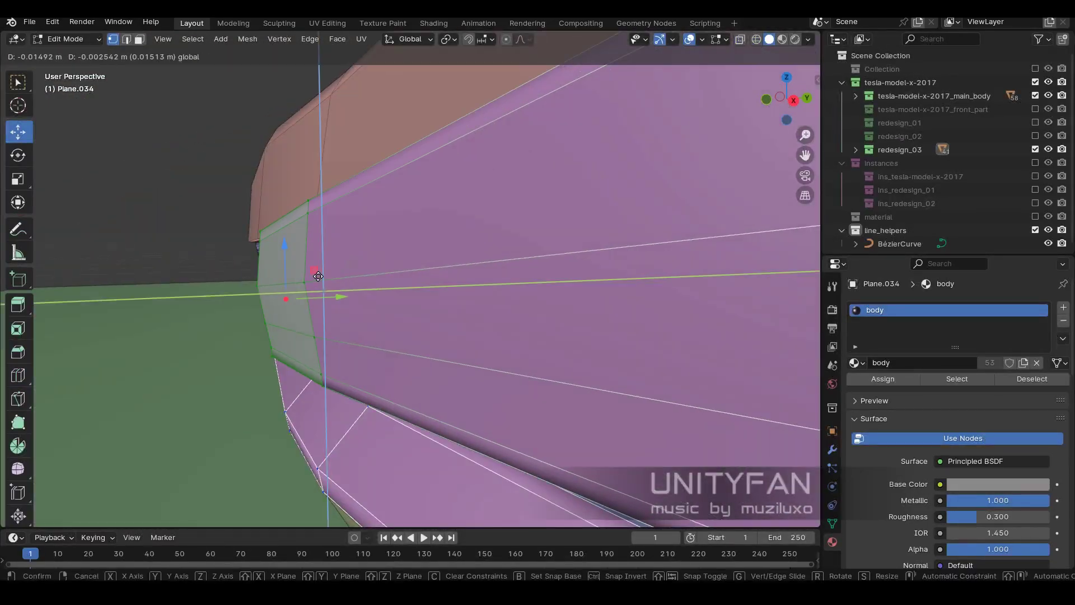
middle_click_drag(382, 225, 347, 282)
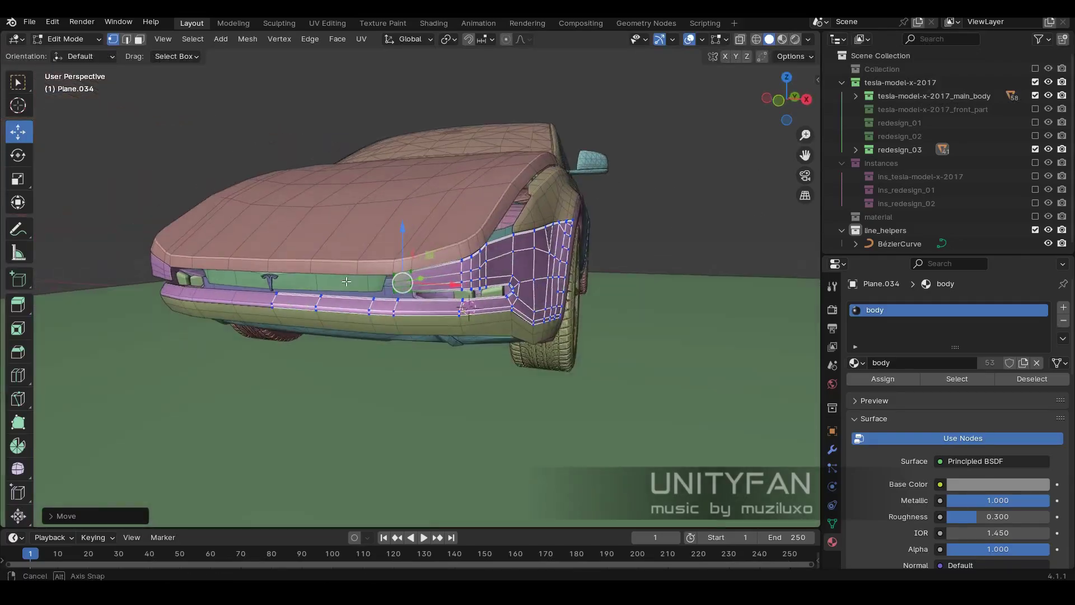
scroll(454, 279, "up", 6)
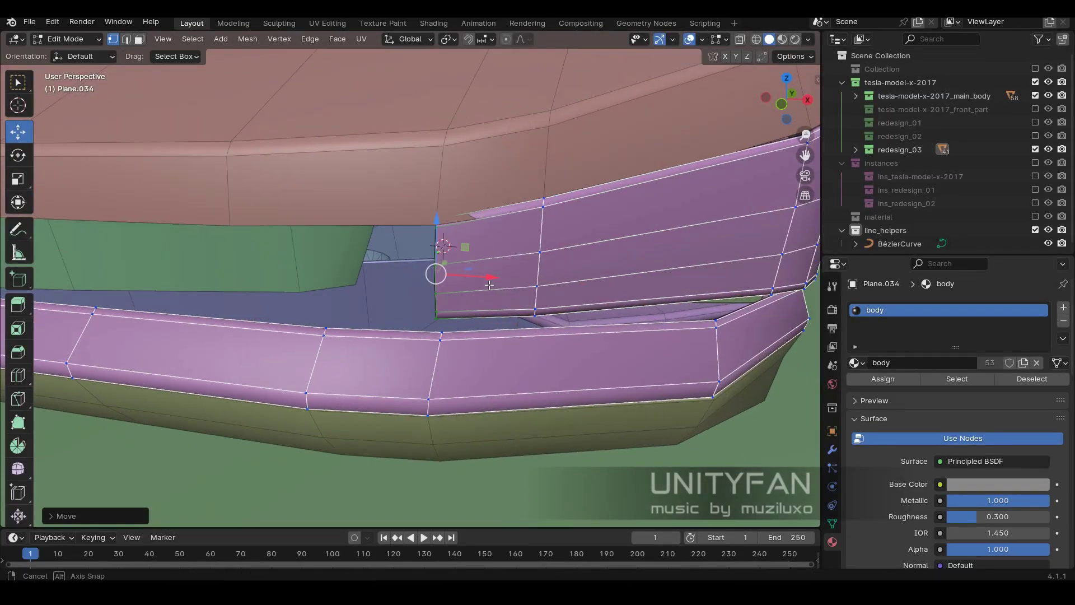
middle_click_drag(488, 285, 401, 241)
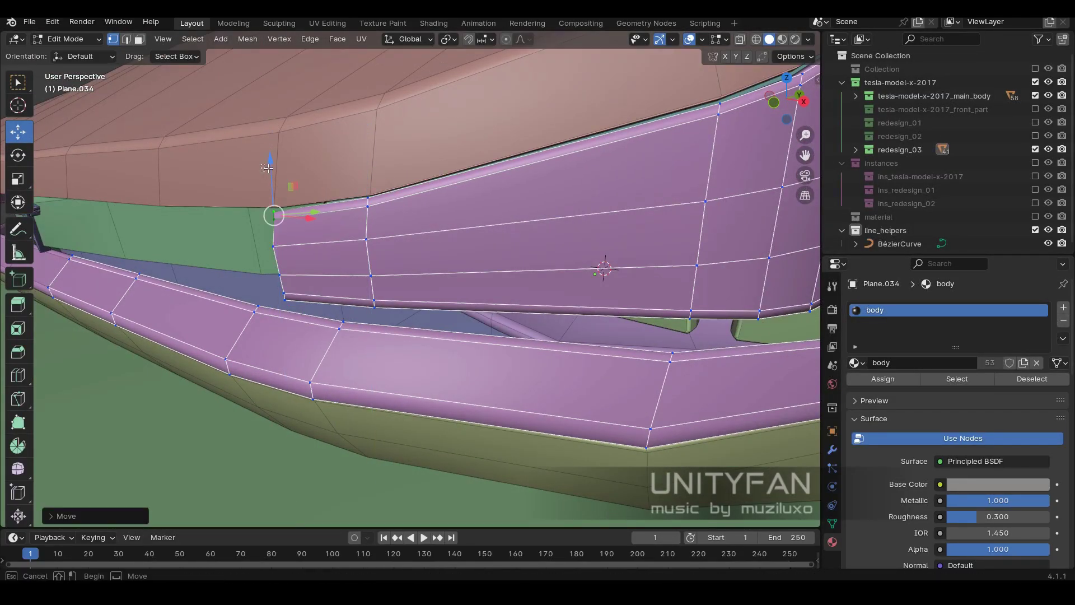
left_click(276, 215)
middle_click_drag(276, 215, 538, 375)
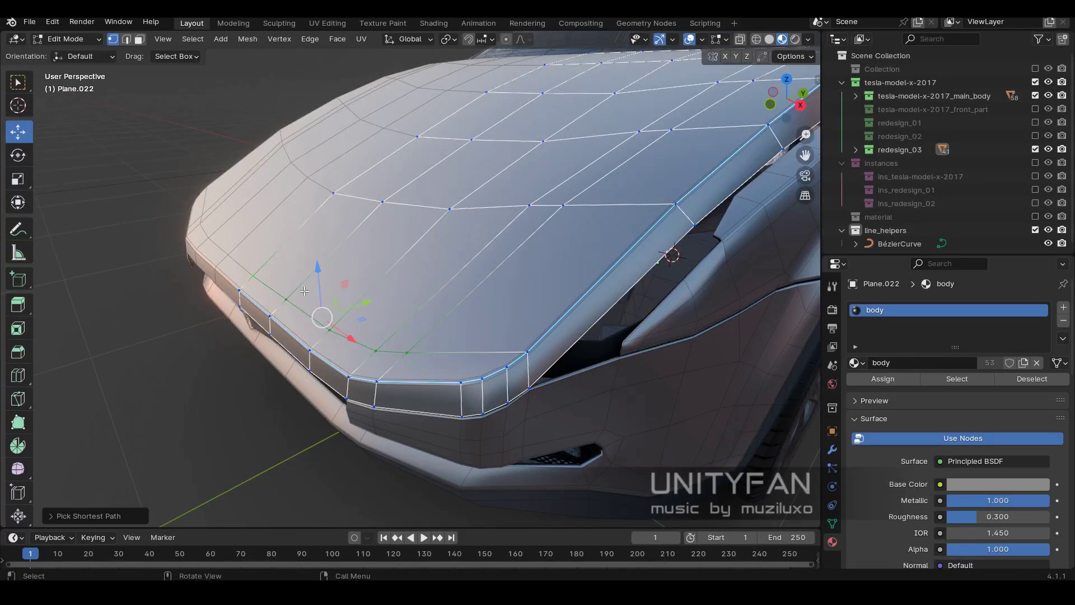
In right-side X-ray view, extend the hood's top-edge selection and line up its front corner.
key("KP_3")
key("shift+z")
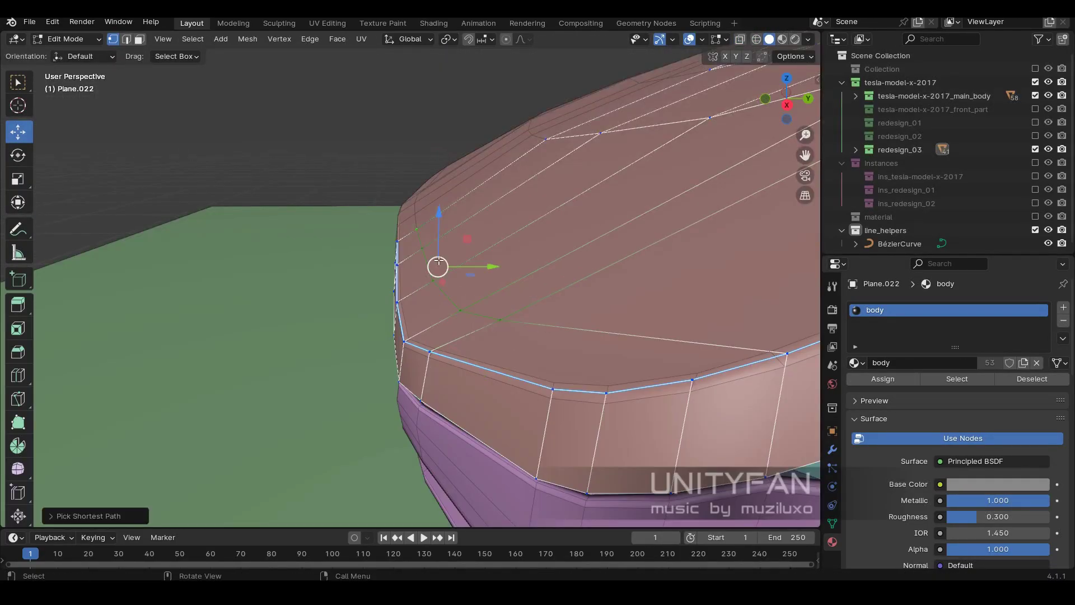
left_click(511, 213, "ctrl")
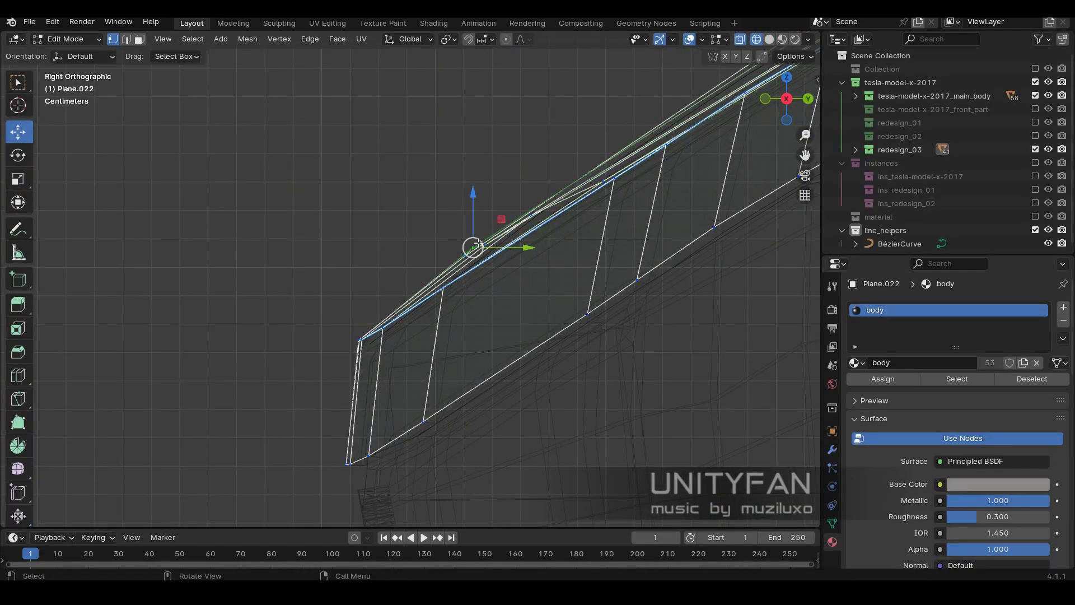
key("shift+z")
mouse_move(380, 338)
middle_mouse_down()
mouse_move(584, 259)
mouse_move(525, 341)
mouse_move(474, 314)
middle_mouse_up()
key("Tab")
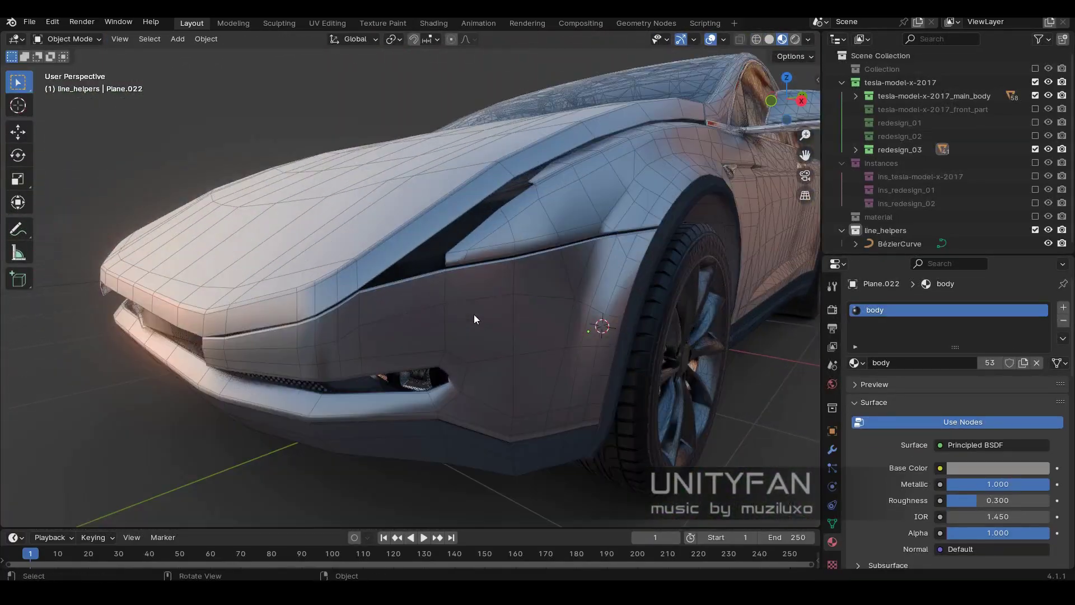
Open Plane.034's body panel in Edit Mode and box-select its top-edge vertices.
left_click(468, 327)
key("KP_3")
key("Tab")
left_click_drag(371, 338, 253, 306)
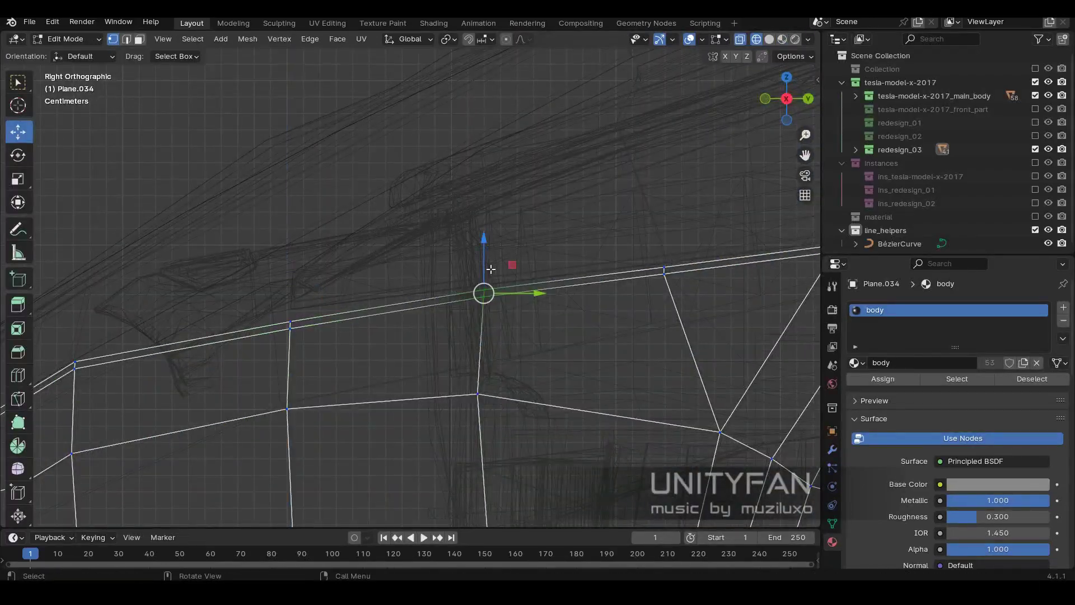
Move the selected side bumper panel vertices along the X axis.
left_click(371, 386, "shift")
scroll(372, 387, "up", 3)
key("shift+z")
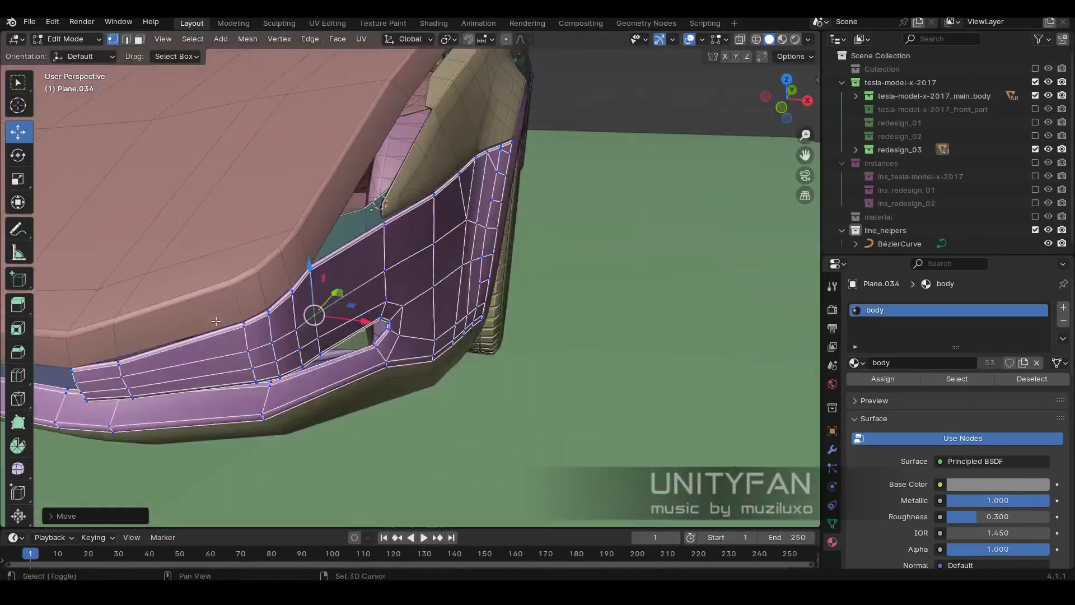
mouse_move(372, 386)
middle_mouse_down()
mouse_move(493, 414)
mouse_move(468, 300)
middle_mouse_up()
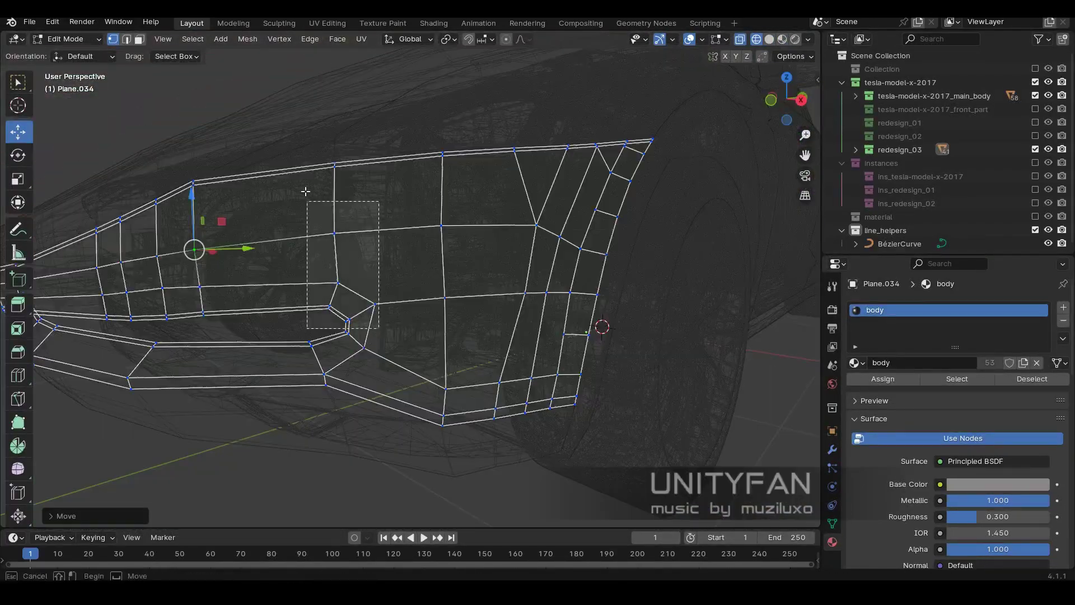
key("g")
key("x")
left_click(469, 338)
key("Tab")
middle_click_drag(469, 339, 389, 169)
key("Tab")
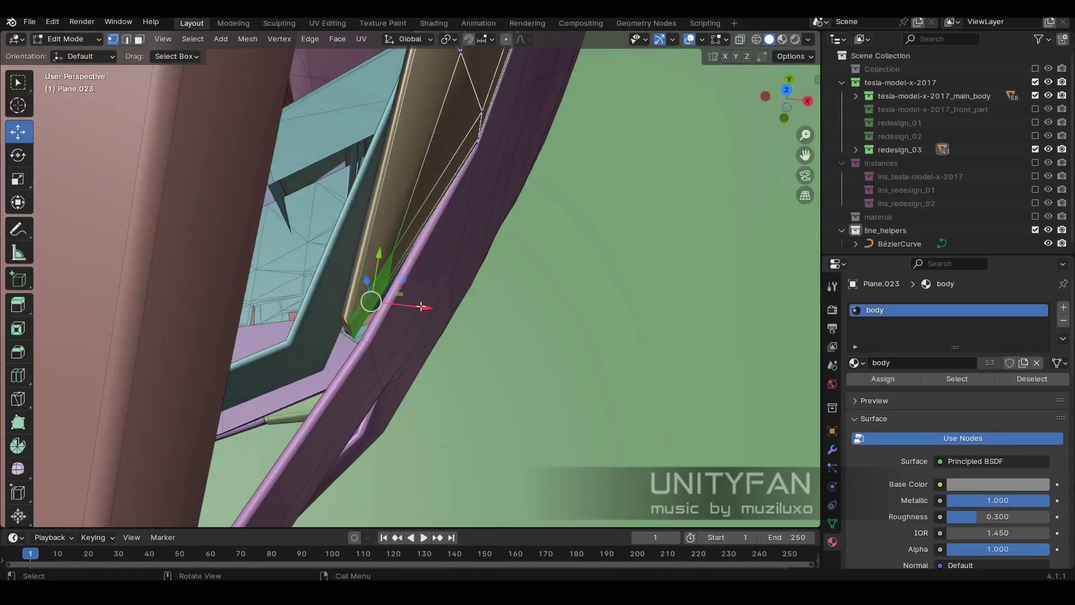
key("Tab")
Open the side bumper panel Plane.034 in Edit Mode in front orthographic view.
key("Tab")
middle_click_drag(484, 263, 355, 295)
key("Tab")
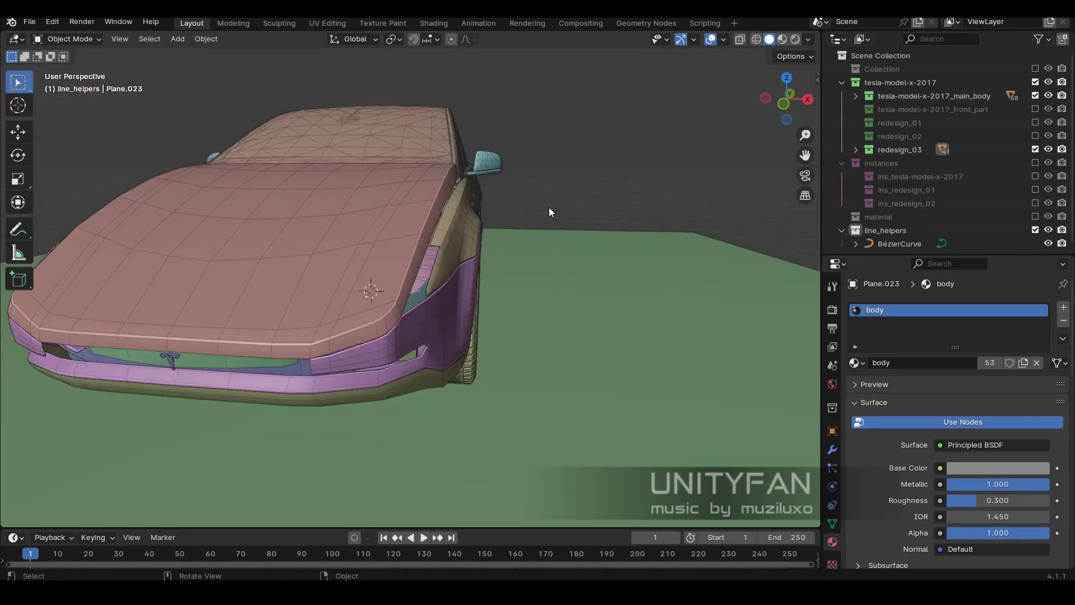
mouse_move(549, 207)
middle_mouse_down()
mouse_move(457, 194)
mouse_move(444, 281)
mouse_move(458, 312)
middle_mouse_up()
left_click(444, 280)
key("Tab")
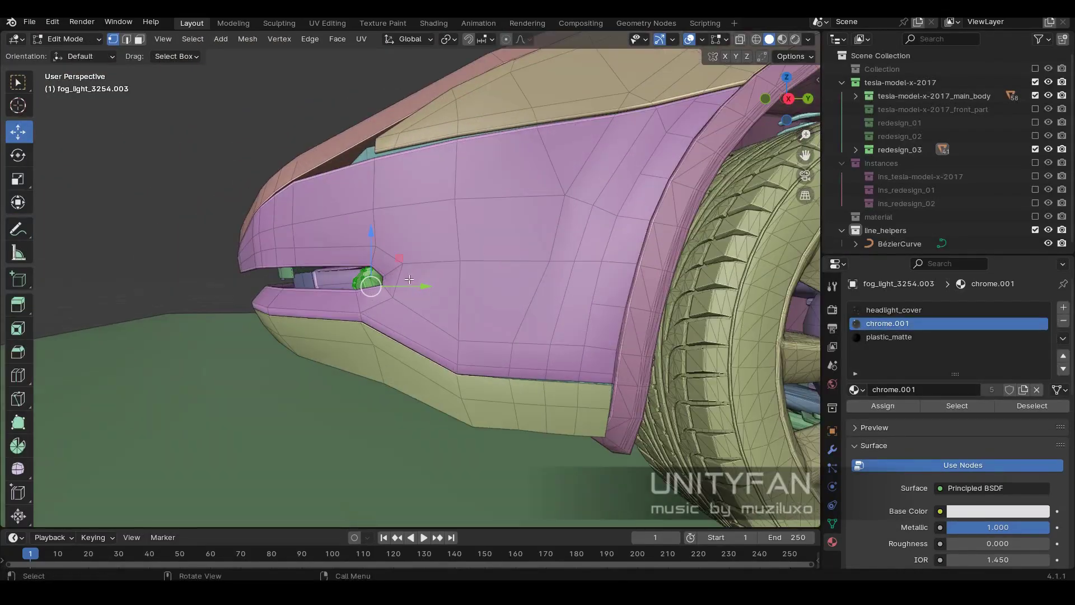
key("Tab")
left_click(449, 308)
key("Tab")
key("KP_1")
key("shift+z")
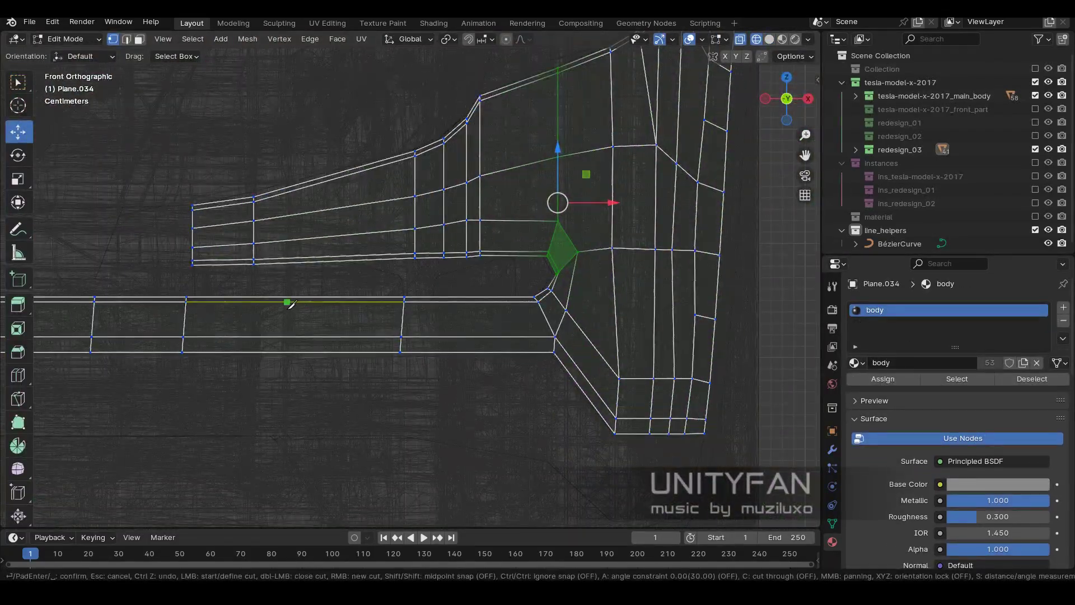
Delete the faces inside the intake outline framing the two fog lights.
scroll(318, 335, "up", 3)
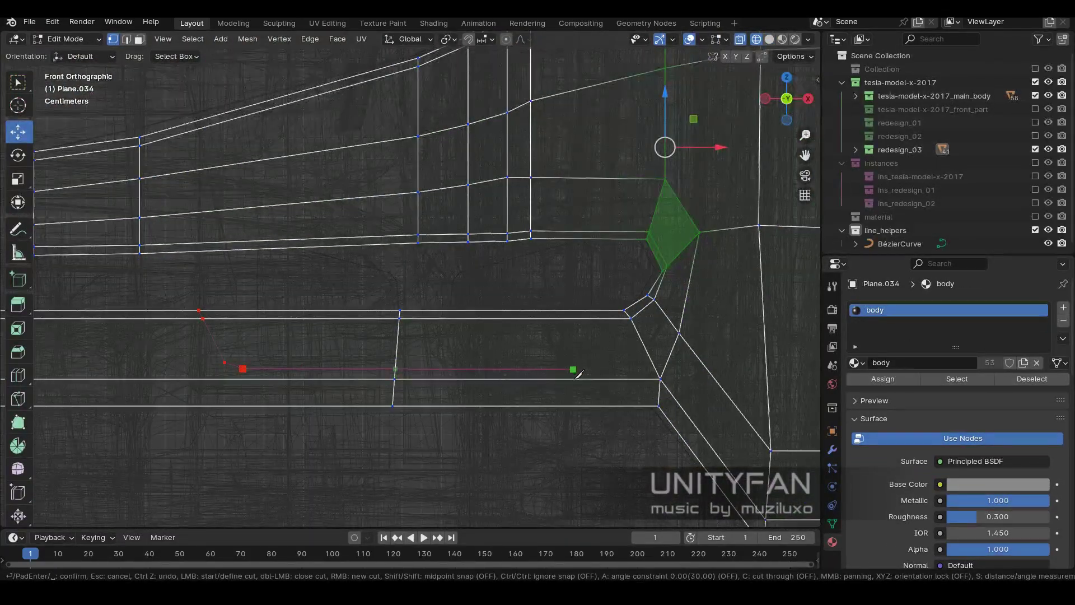
scroll(637, 323, "down", 1)
key("shift+z")
key("shift+z")
key("3")
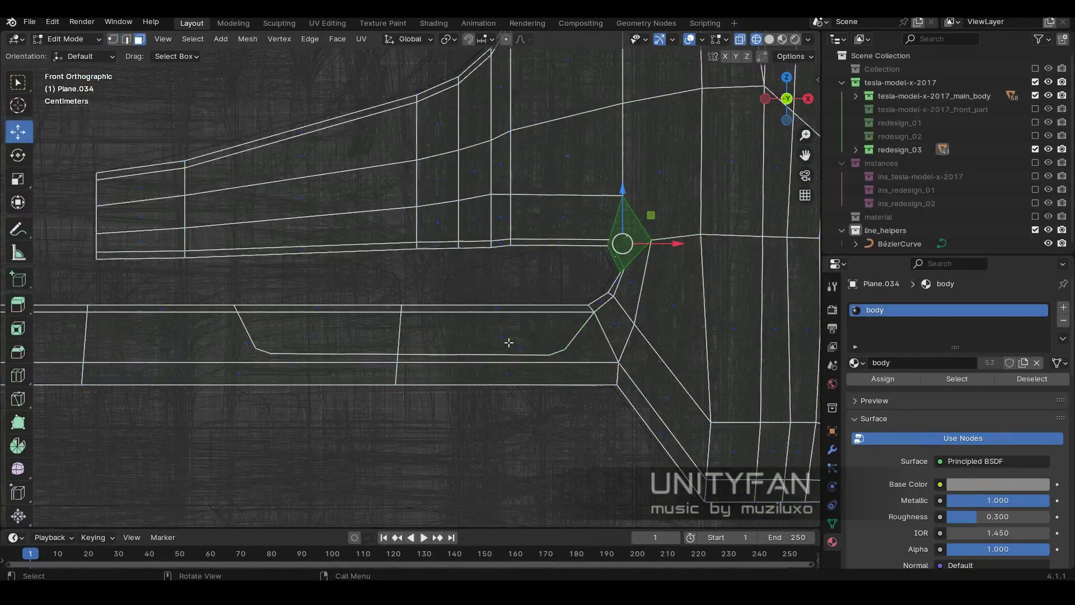
left_click(320, 307)
left_click(568, 301)
key("shift+z")
key("2")
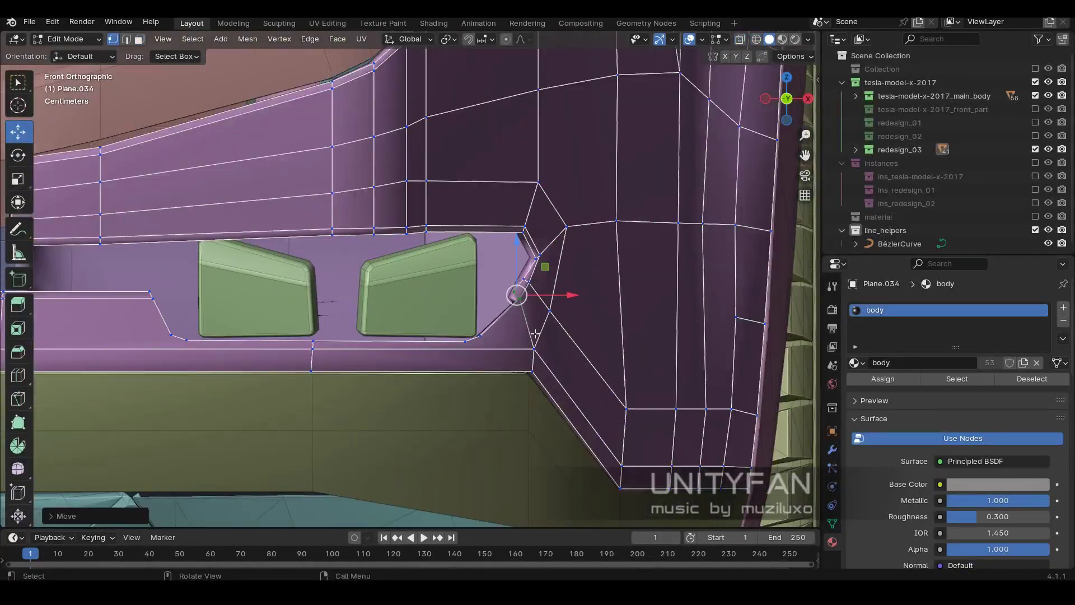
scroll(509, 336, "up", 2)
scroll(504, 336, "down", 2)
scroll(536, 354, "up", 2)
Knife-cut edges tracing the intake opening, then return to Object Mode.
key("1")
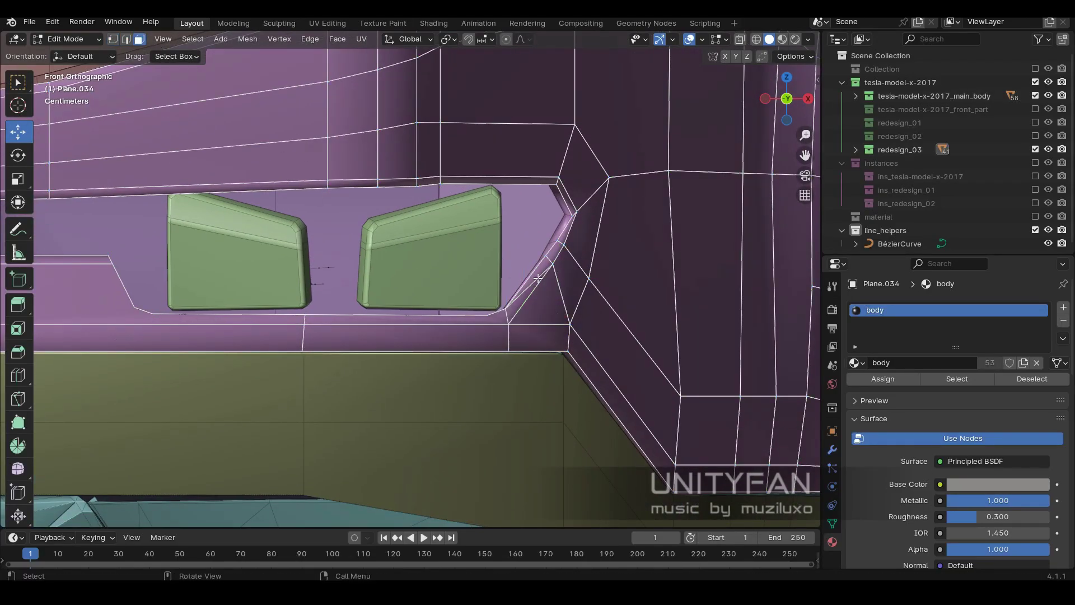
scroll(538, 279, "down", 1)
middle_click_drag(509, 283, 710, 281, "shift")
key("1")
scroll(392, 263, "up", 2)
key("k")
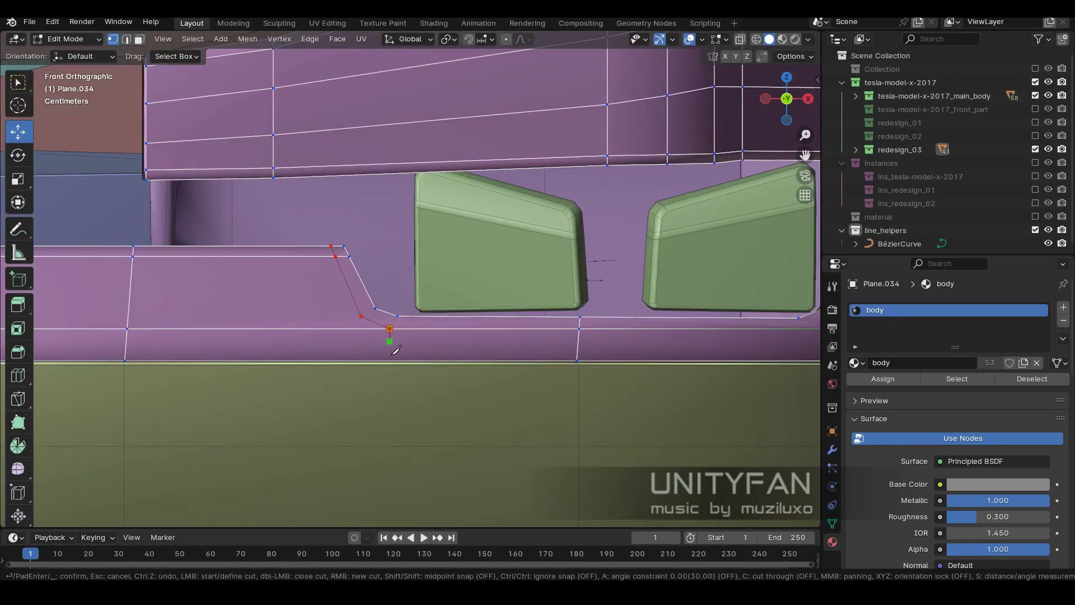
key("Tab")
scroll(354, 330, "down", 3)
Orbit to face the grille and enter Edit Mode on the grill panel Plane.028.
middle_click_drag(388, 335, 212, 247)
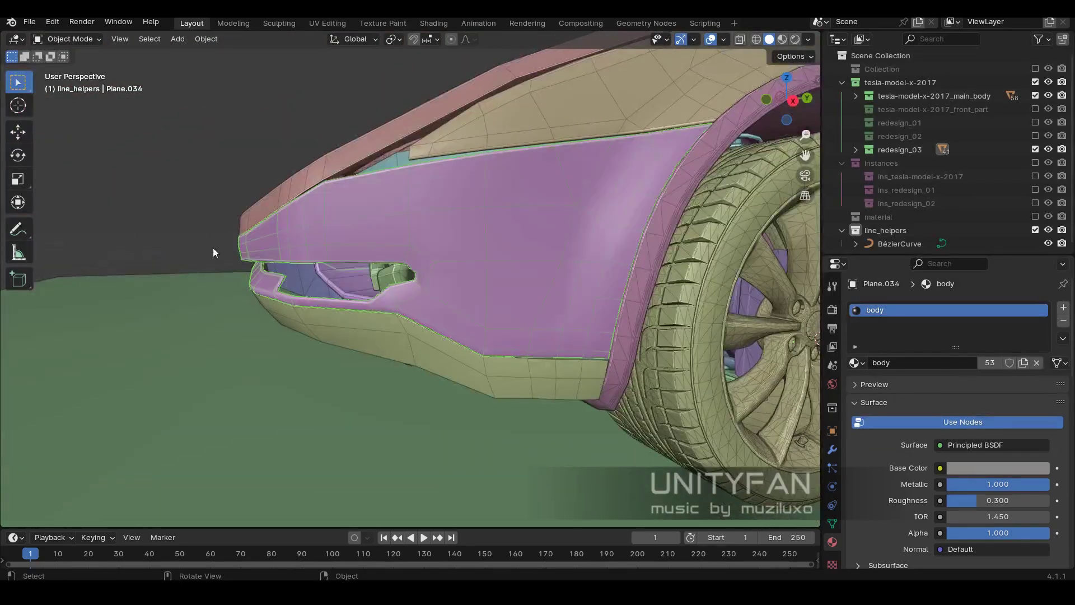
mouse_move(437, 328)
middle_mouse_down()
mouse_move(543, 347)
mouse_move(431, 341)
middle_mouse_up()
scroll(431, 340, "up", 3)
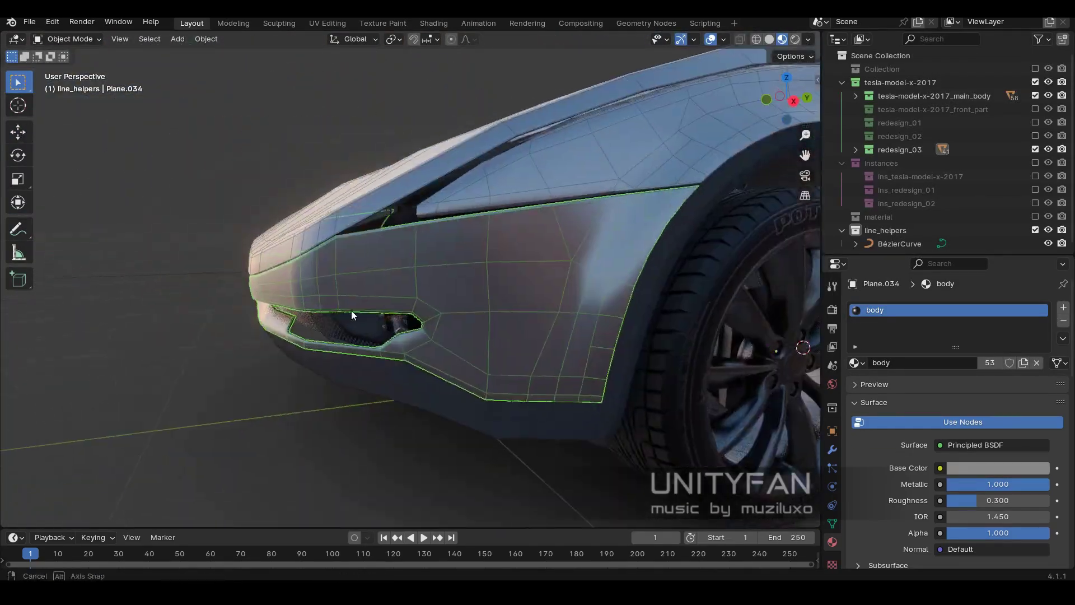
middle_click_drag(351, 310, 508, 308)
scroll(414, 272, "up", 2)
left_click(414, 273)
key("Tab")
View the grill from the right side, toggling see-through wireframe and back to solid.
scroll(414, 273, "down", 3)
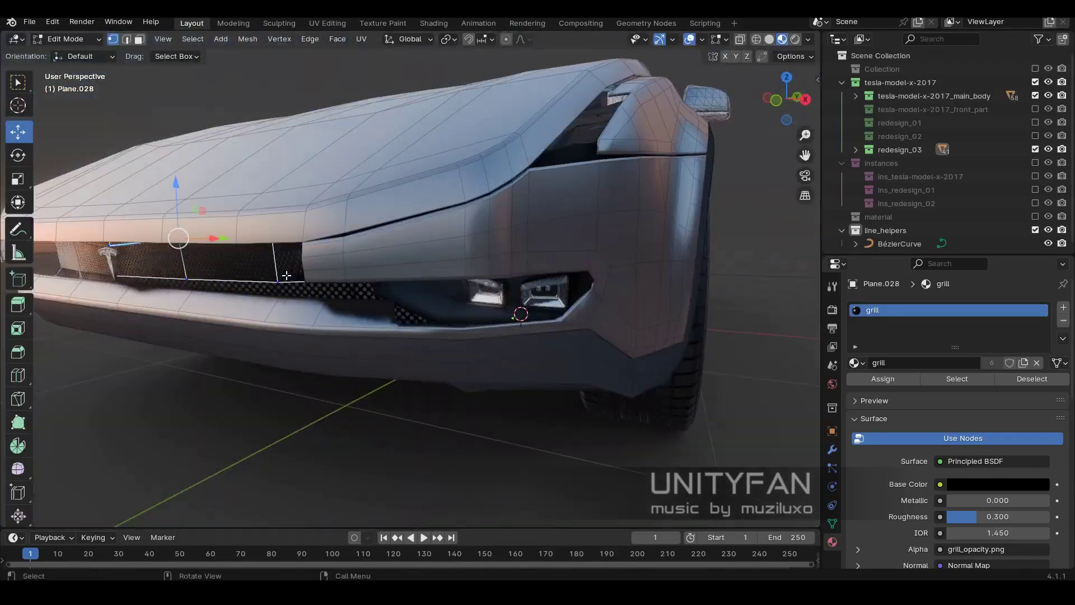
key("KP_3")
key("alt+z")
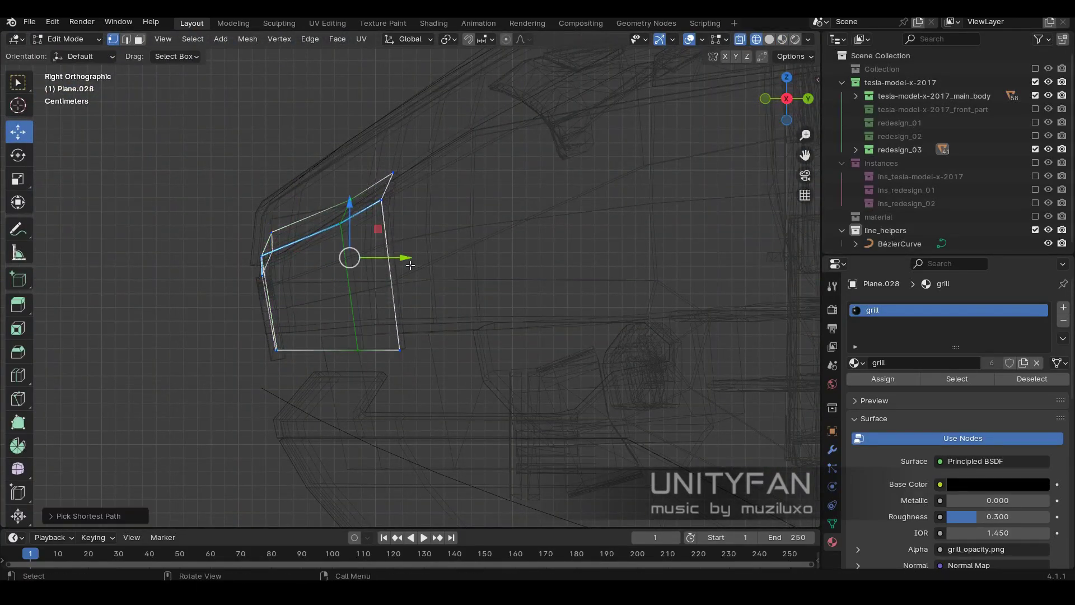
left_click(390, 260)
middle_click_drag(391, 260, 396, 282)
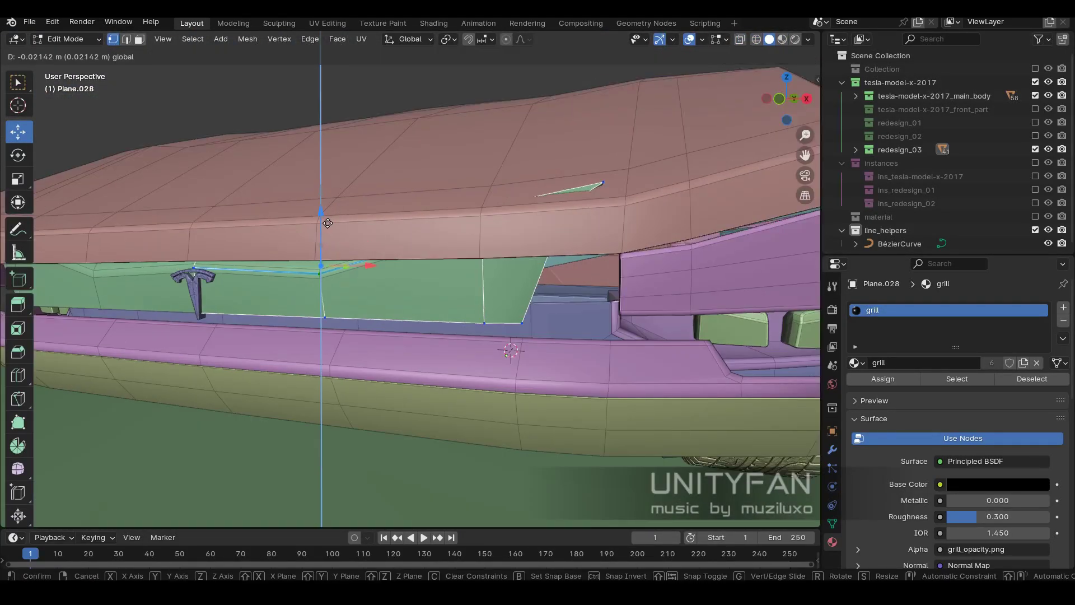
key("z")
Raise the grill's top edge along Z up to the hood's underside.
left_click_drag(384, 229, 385, 231)
key("z")
left_click(547, 187)
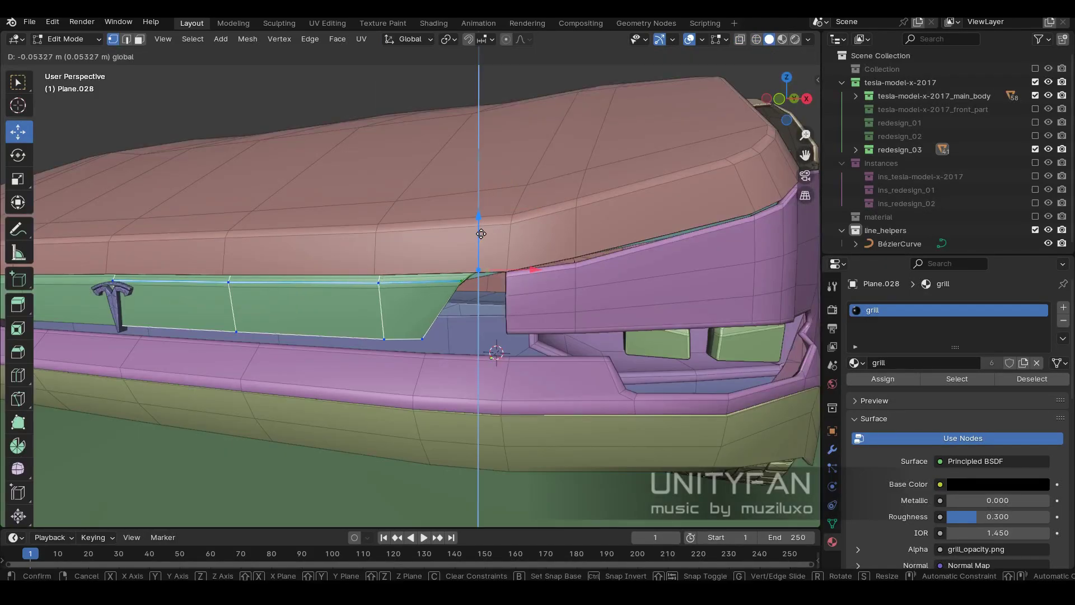
mouse_move(480, 233)
middle_mouse_down()
mouse_move(427, 312)
mouse_move(432, 346)
mouse_move(476, 339)
mouse_move(439, 307)
mouse_move(650, 313)
mouse_move(511, 325)
mouse_move(374, 254)
middle_mouse_up()
Return to Object Mode with material shading and viewport overlays back on.
key("Tab")
key("z")
scroll(511, 325, "up", 5)
left_click(374, 254)
left_click(769, 39)
left_click(711, 42)
scroll(345, 162, "down", 5)
Enter Edit Mode on chrome strip Plane.027 and view it from the right side.
left_click(345, 162)
scroll(387, 235, "up", 5)
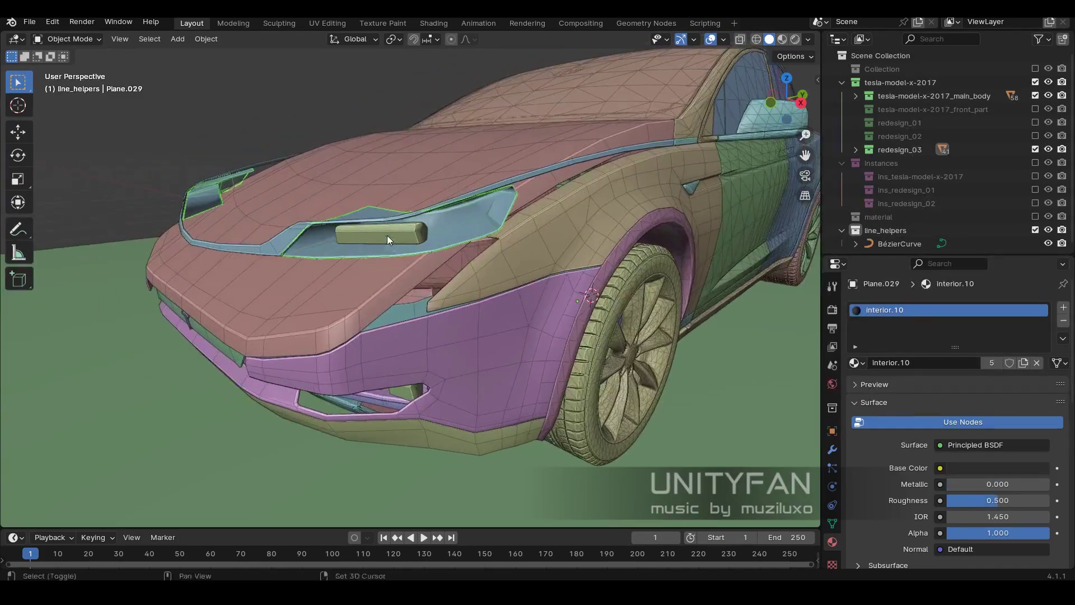
left_click(275, 237)
key("Tab")
mouse_move(275, 237)
middle_mouse_down()
mouse_move(400, 319)
mouse_move(392, 280)
middle_mouse_up()
key("shift+z")
key("shift+z")
key("KP_3")
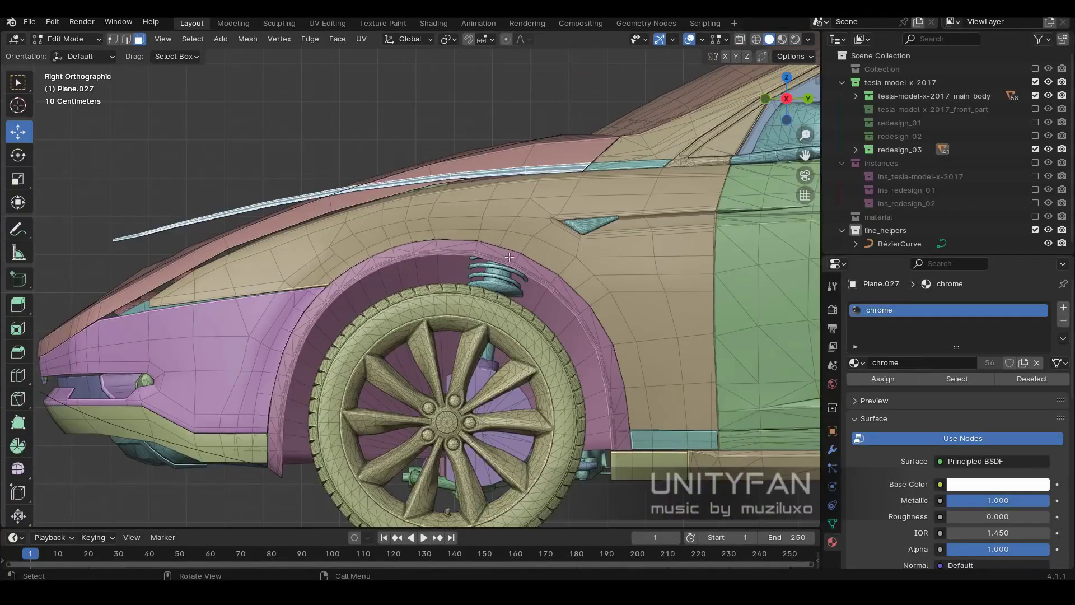
In vertex select, move the chrome strip's vertices vertically along Z.
key("shift+z")
left_click(113, 39)
key("shift+z")
key("z")
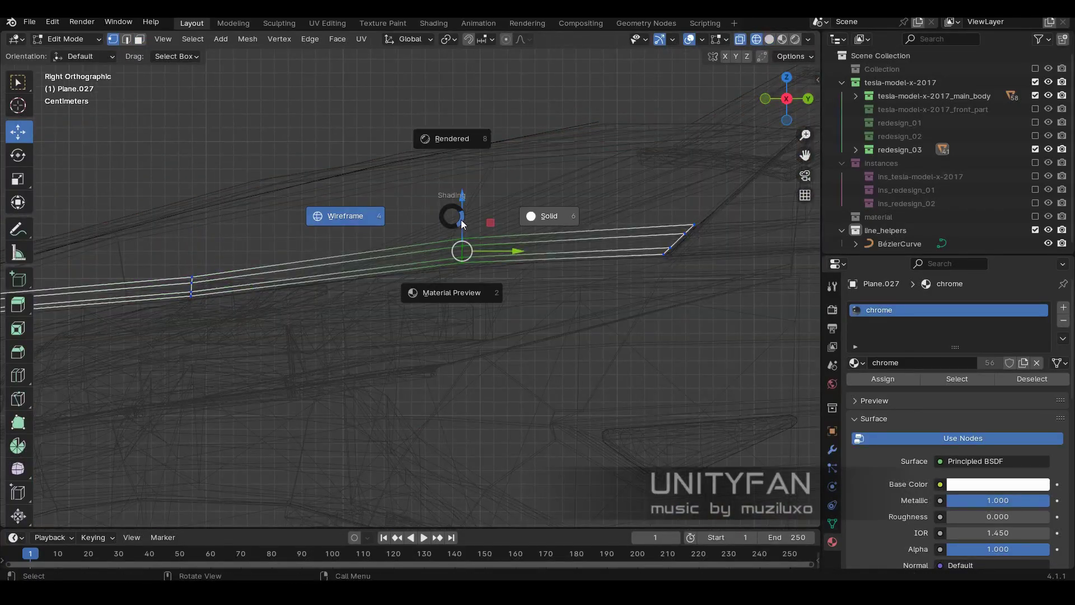
left_click(547, 216)
key("g")
key("z")
left_click(467, 222)
key("shift+z")
key("shift+z")
scroll(466, 267, "down", 3)
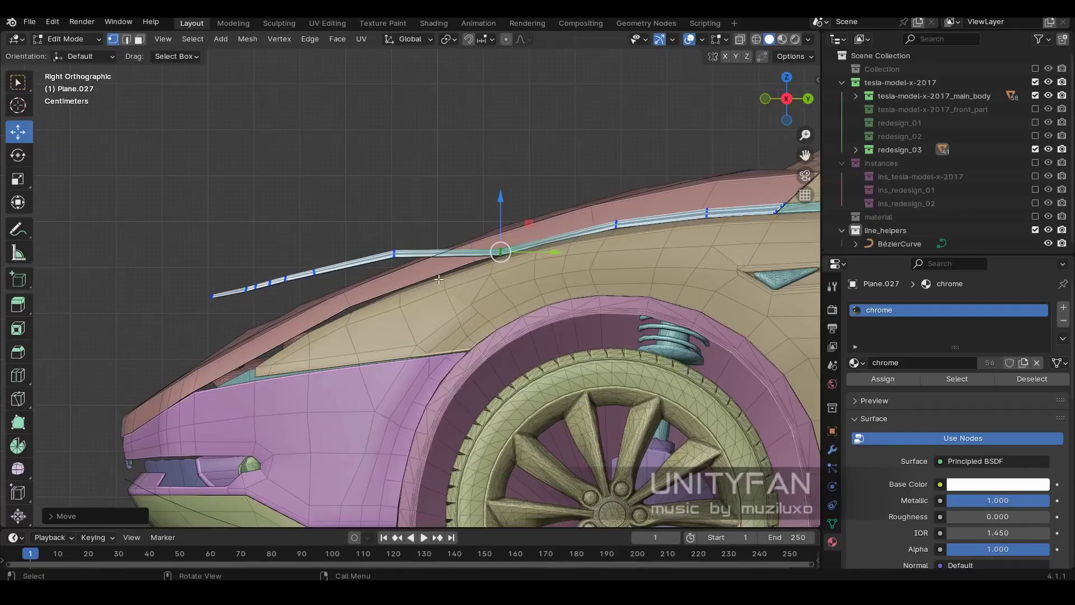
scroll(467, 267, "up", 2)
left_click(392, 255)
Recheck the trim from the right side in see-through and solid shading.
middle_click_drag(392, 255, 504, 224)
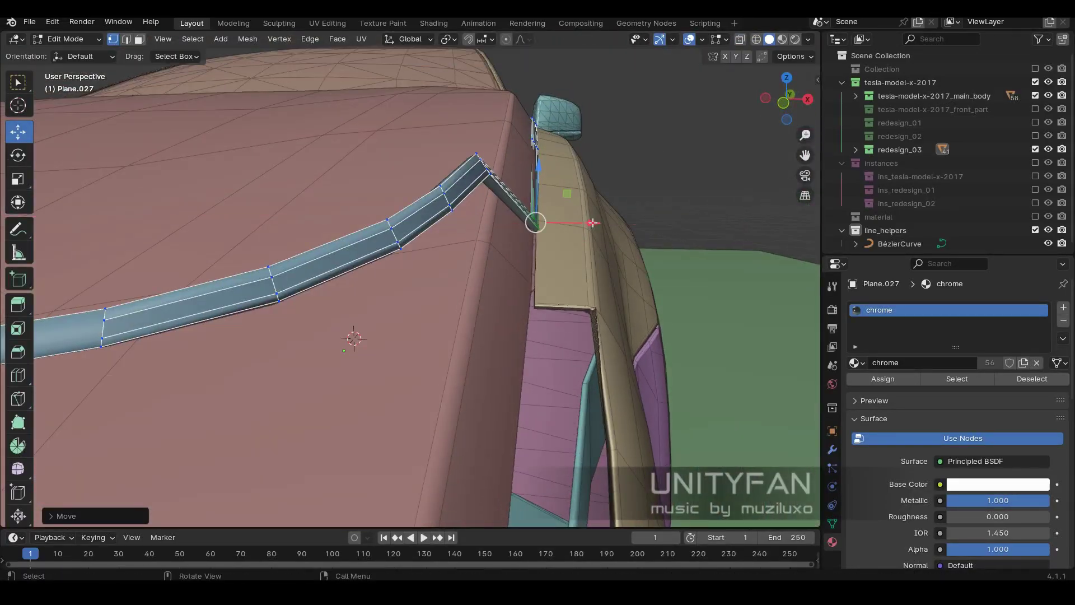
key("Tab")
scroll(592, 152, "down", 5)
mouse_move(590, 148)
middle_mouse_down()
mouse_move(483, 250)
mouse_move(388, 174)
middle_mouse_up()
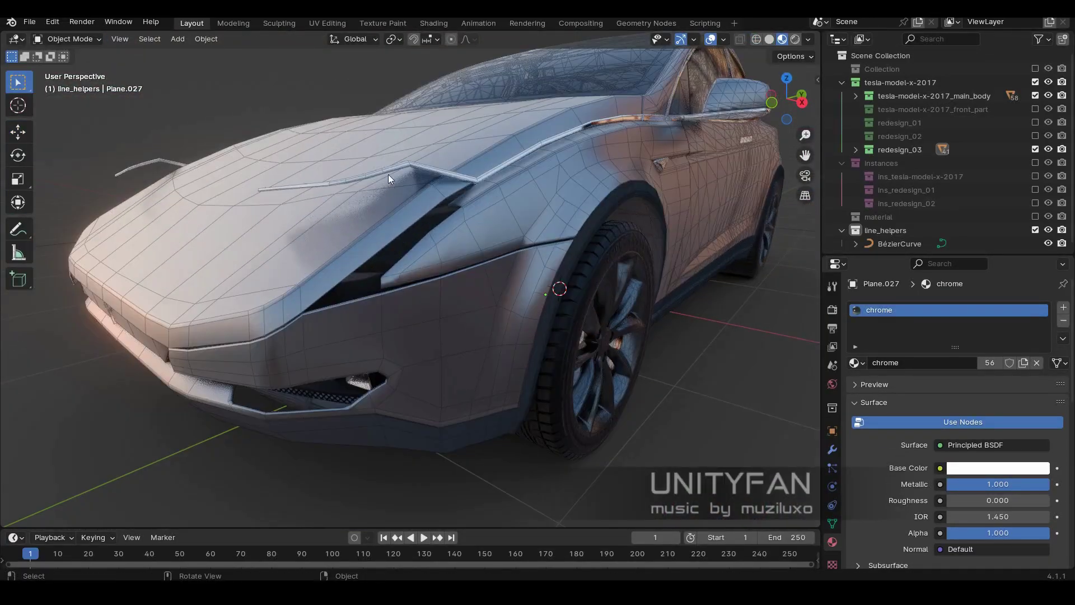
key("Tab")
key("KP_3")
key("shift+z")
scroll(307, 214, "up", 4)
key("shift+z")
Rotate the left chrome trim strip to follow the hood edge, cancelling a stray move.
left_click(371, 147, "alt")
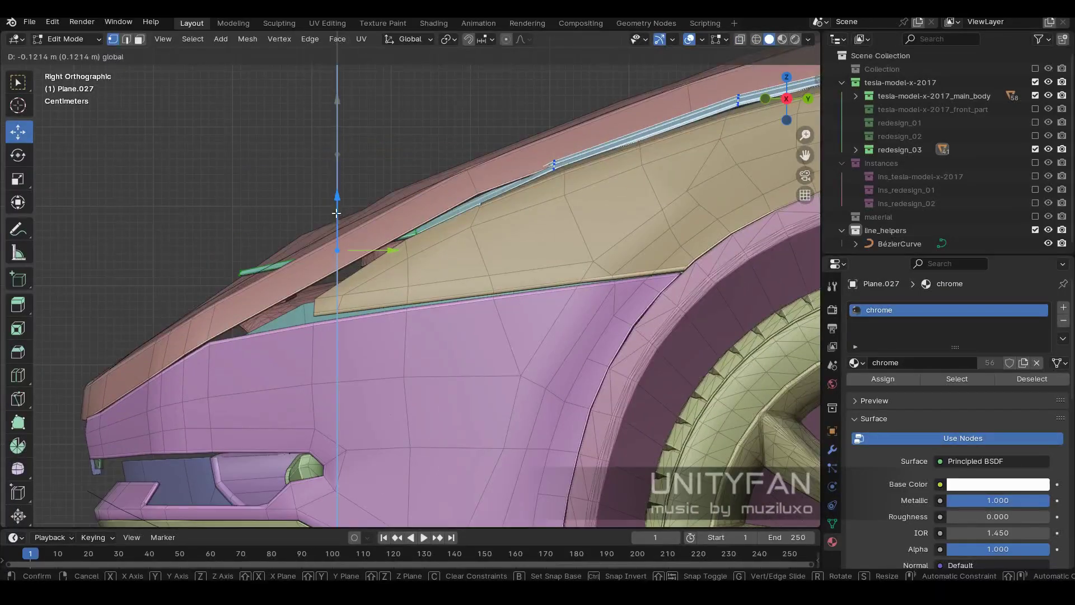
left_click(336, 212)
key("shift+z")
key("r")
mouse_move(468, 270)
middle_mouse_down()
mouse_move(533, 318)
mouse_move(493, 286)
middle_mouse_up()
left_click(533, 318)
left_click(164, 392)
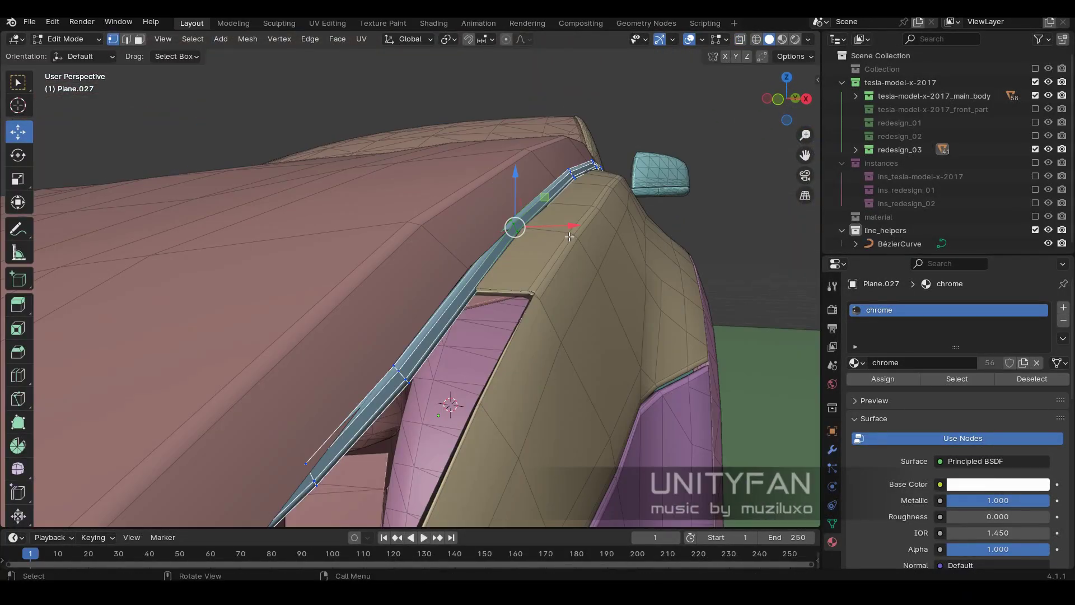
mouse_move(164, 391)
middle_mouse_down()
mouse_move(426, 366)
mouse_move(555, 178)
middle_mouse_up()
key("shift+z")
key("shift+z")
right_click(393, 269)
Shift the trim along X, exit Edit Mode, and select fender panel Plane.034.
scroll(393, 269, "up", 2)
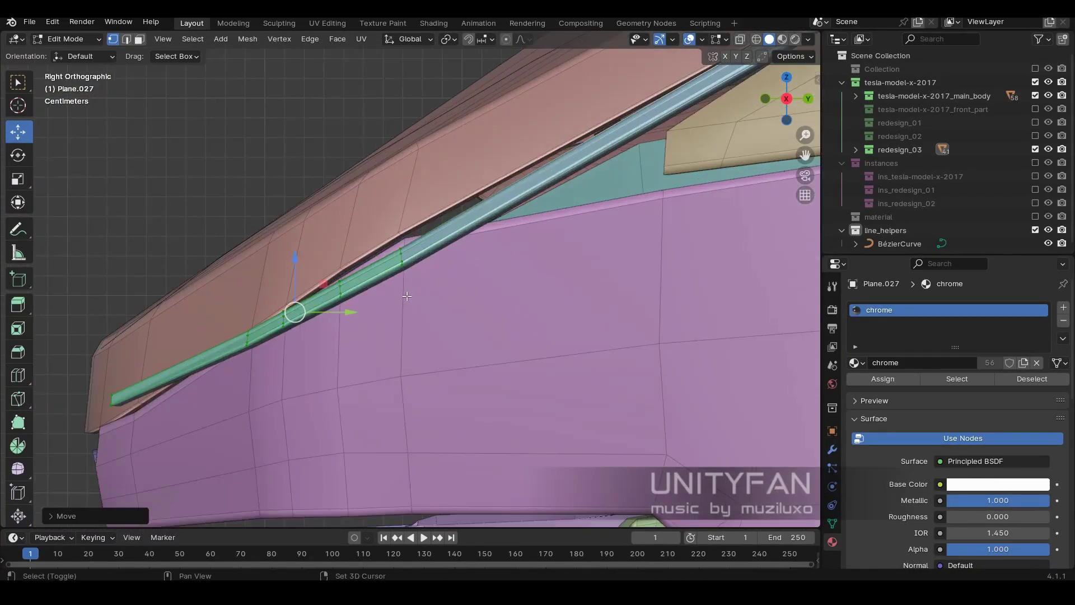
key("shift+z")
key("shift+z")
mouse_move(404, 291)
middle_mouse_down()
mouse_move(482, 269)
mouse_move(629, 271)
middle_mouse_up()
key("shift+z")
key("shift+z")
key("x")
key("shift+z")
key("shift+z")
key("Tab")
left_click(364, 321)
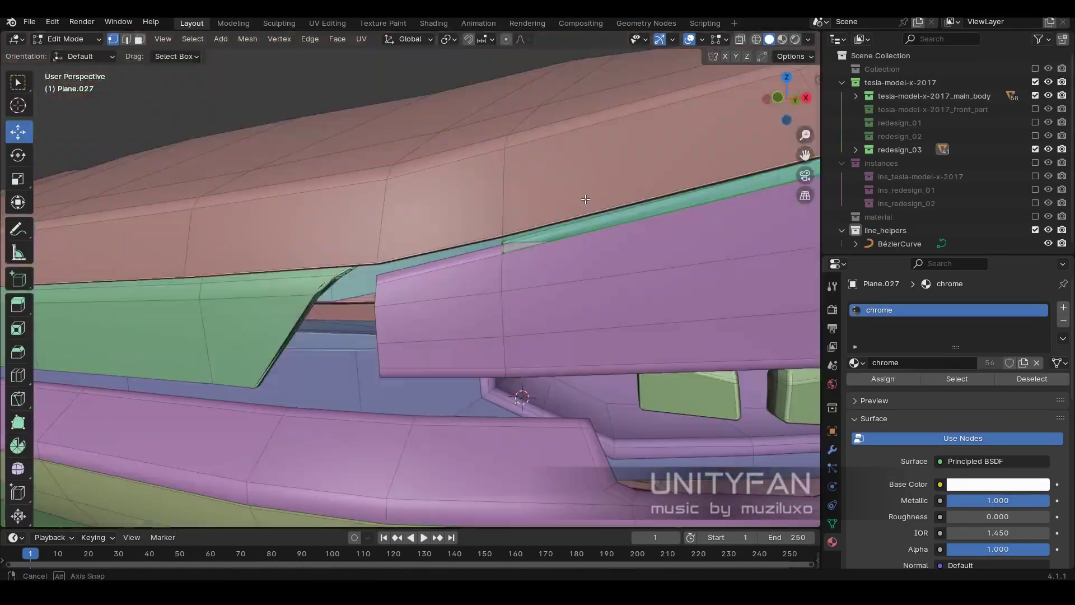
key("shift+z")
Pull the fender panel's upper edge vertices along X and up along Z toward the trim.
key("shift+z")
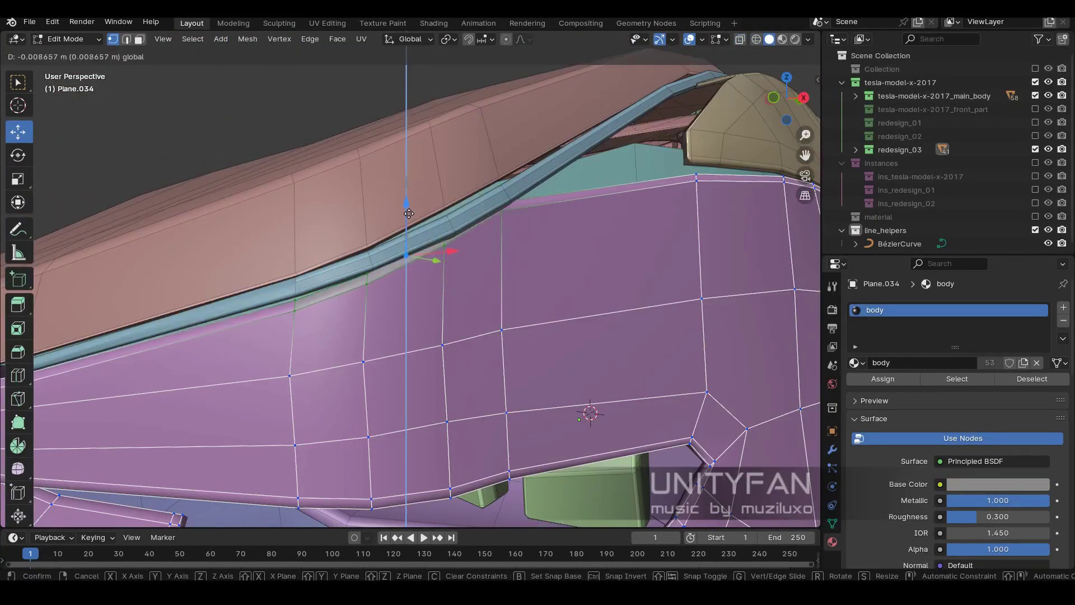
key("shift+z")
key("shift+z")
mouse_move(506, 300)
middle_mouse_down()
mouse_move(420, 252)
mouse_move(493, 291)
middle_mouse_up()
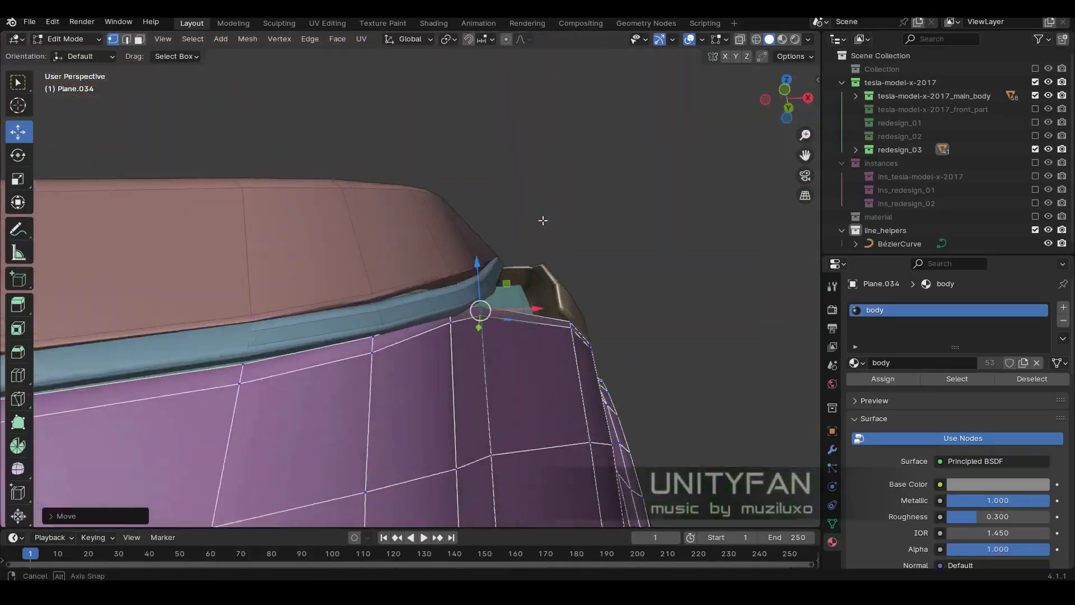
left_click_drag(507, 300, 504, 303)
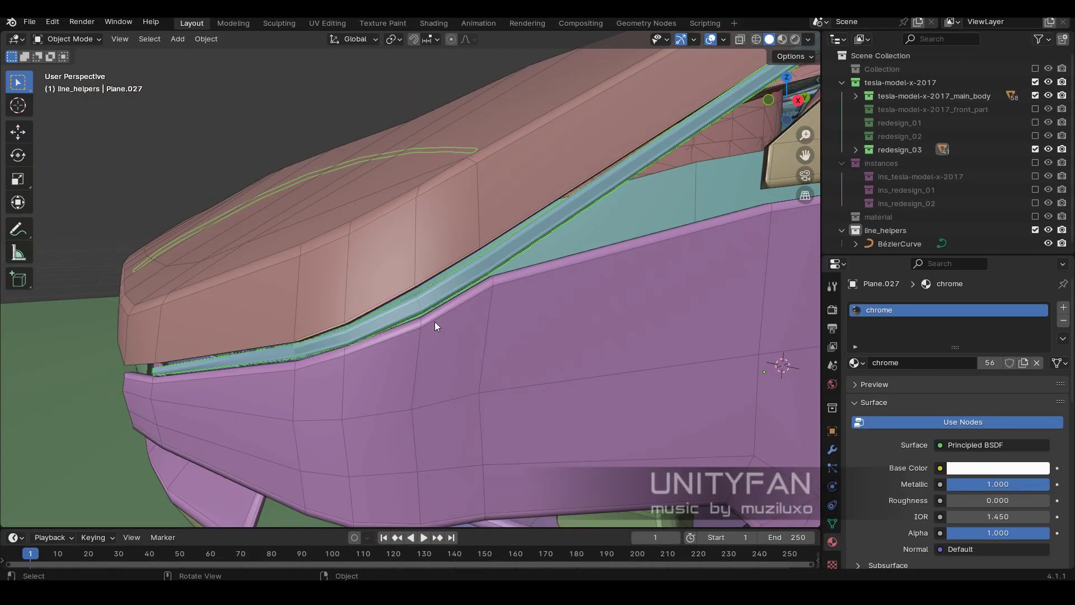
key("Tab")
left_click_drag(455, 248, 457, 244)
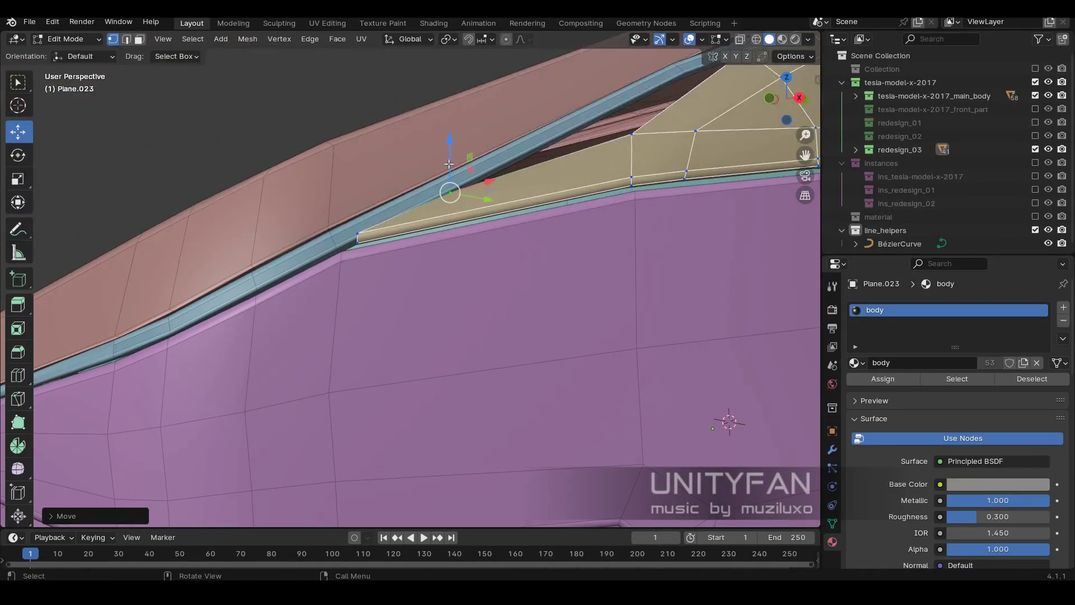
Lower a tan side panel vertex along Z to sit under the trim.
left_click(361, 242)
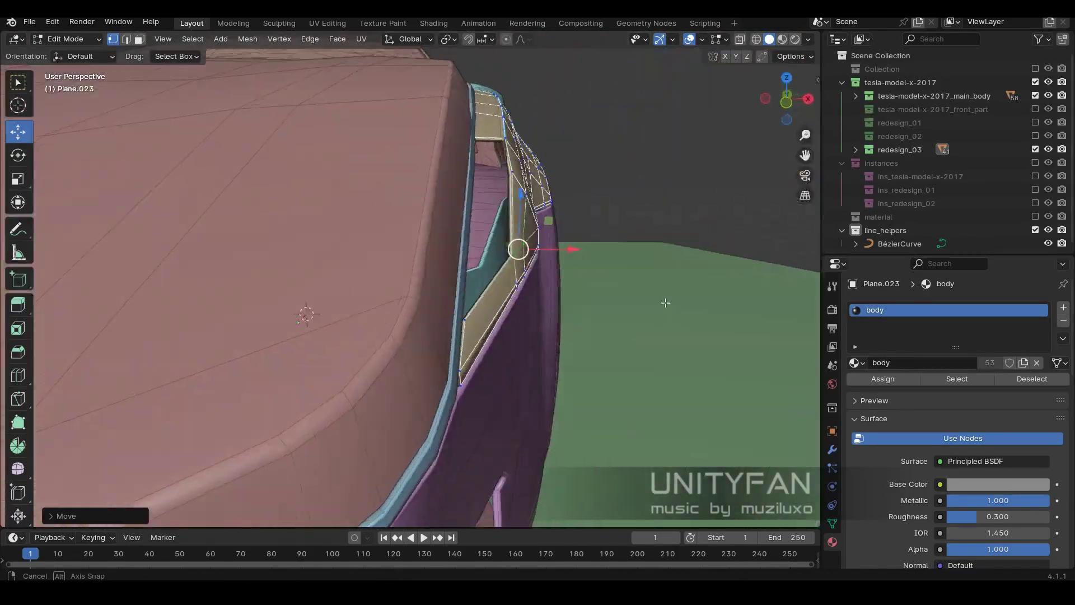
middle_click_drag(362, 242, 548, 386)
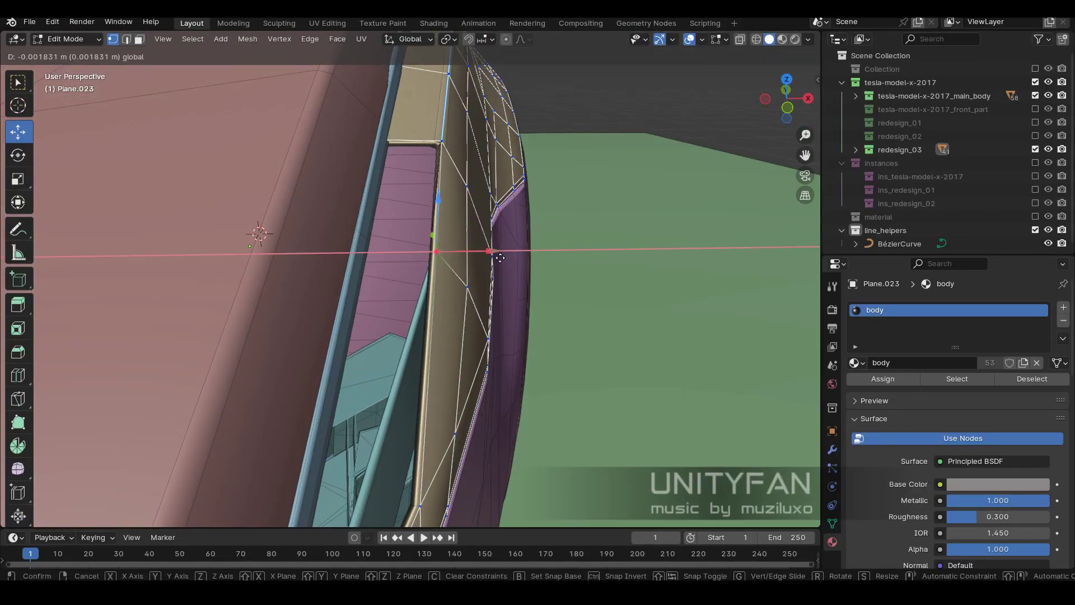
left_click_drag(416, 229, 417, 234)
left_click(415, 268)
middle_click_drag(415, 268, 518, 297)
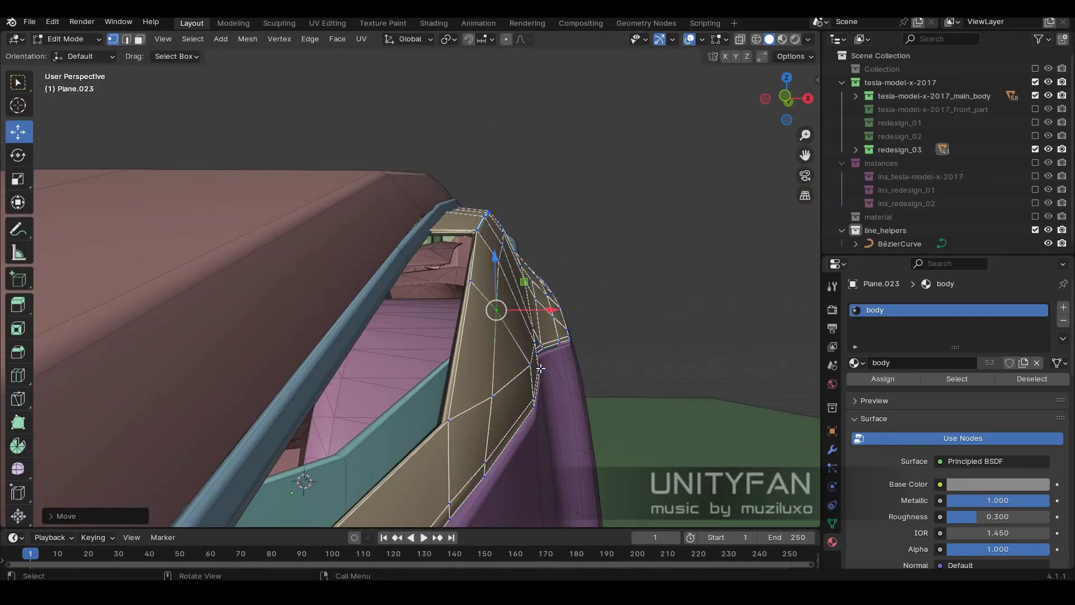
middle_click_drag(540, 368, 150, 56)
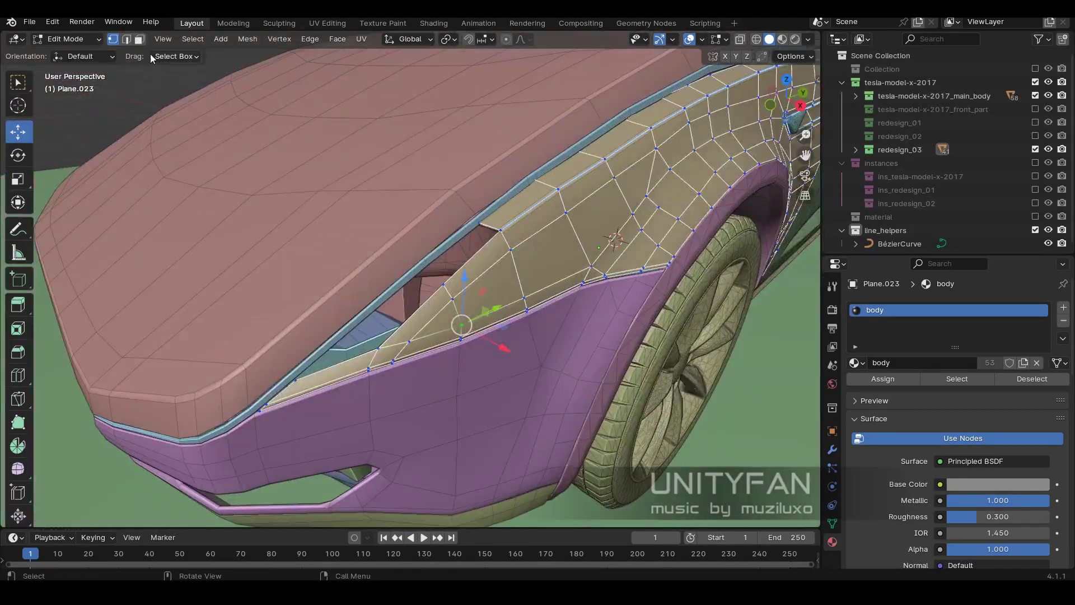
Frame the green strip and knife-cut new edges across it in vertex select.
key("shift+z")
key("KP_Decimal")
key("1")
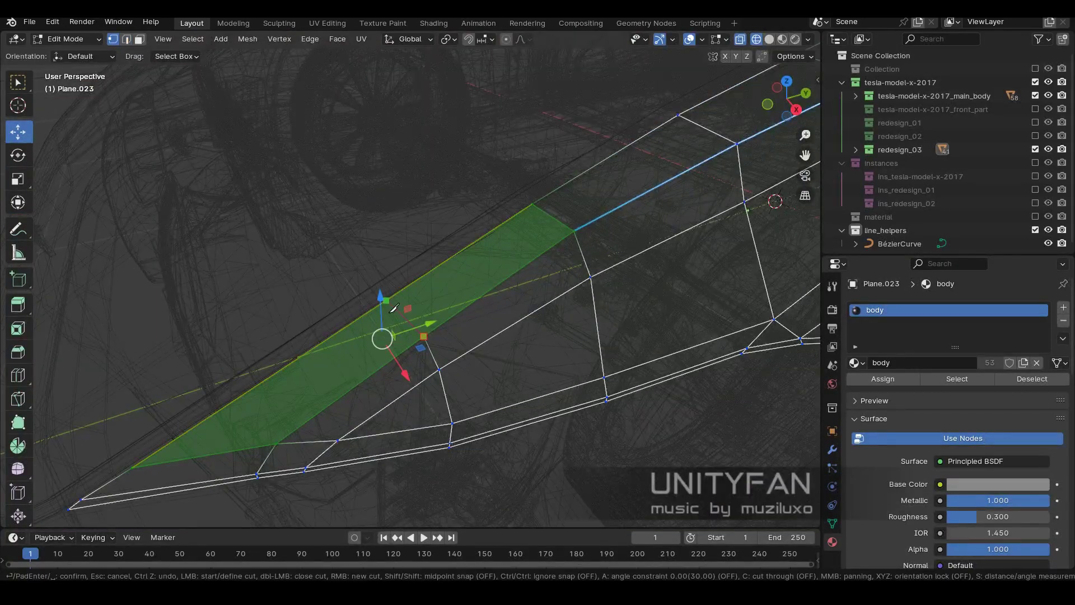
key("shift+z")
middle_click_drag(396, 235, 500, 269)
key("Escape")
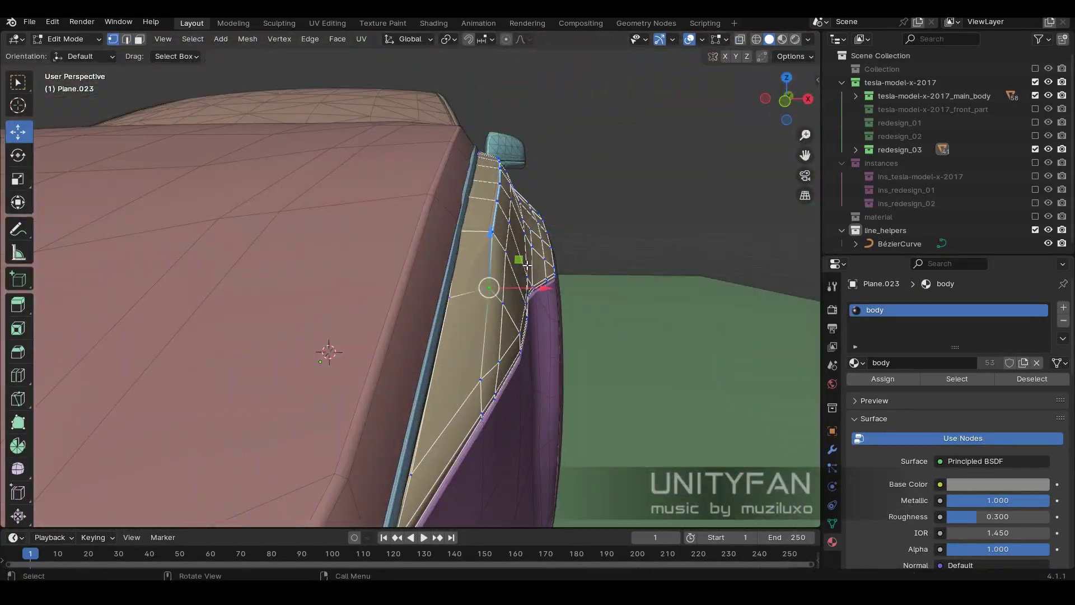
key("KP_5")
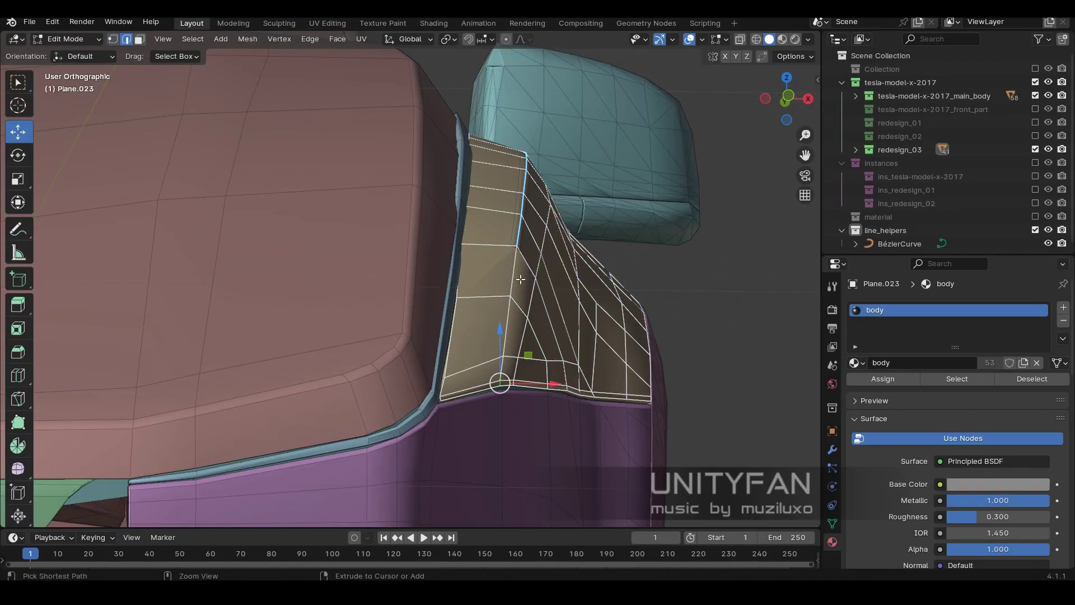
middle_click_drag(570, 168, 570, 240, "shift")
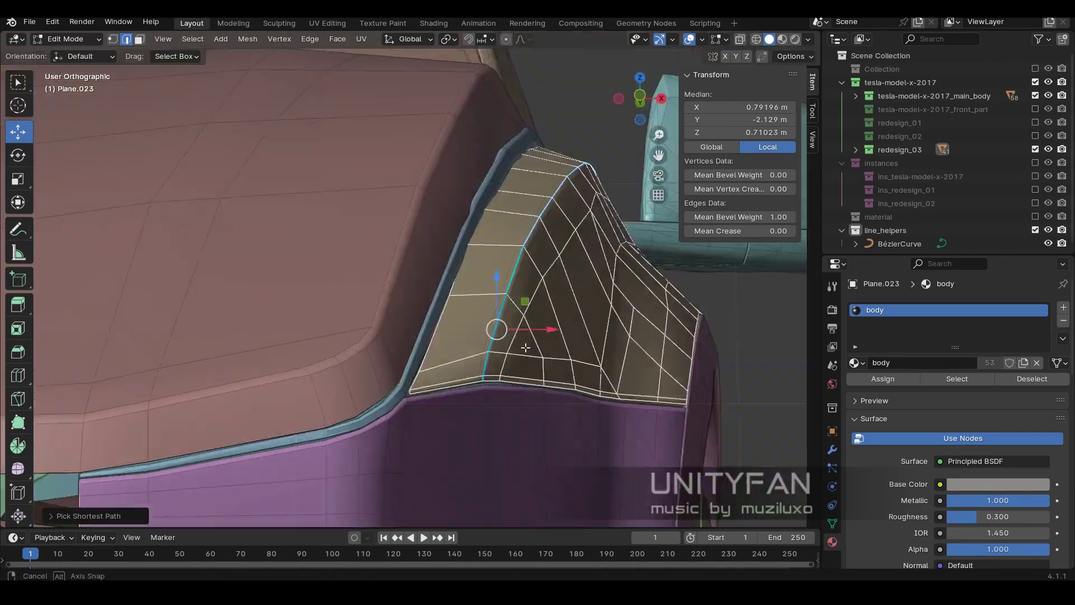
scroll(569, 241, "up", 3)
key("1")
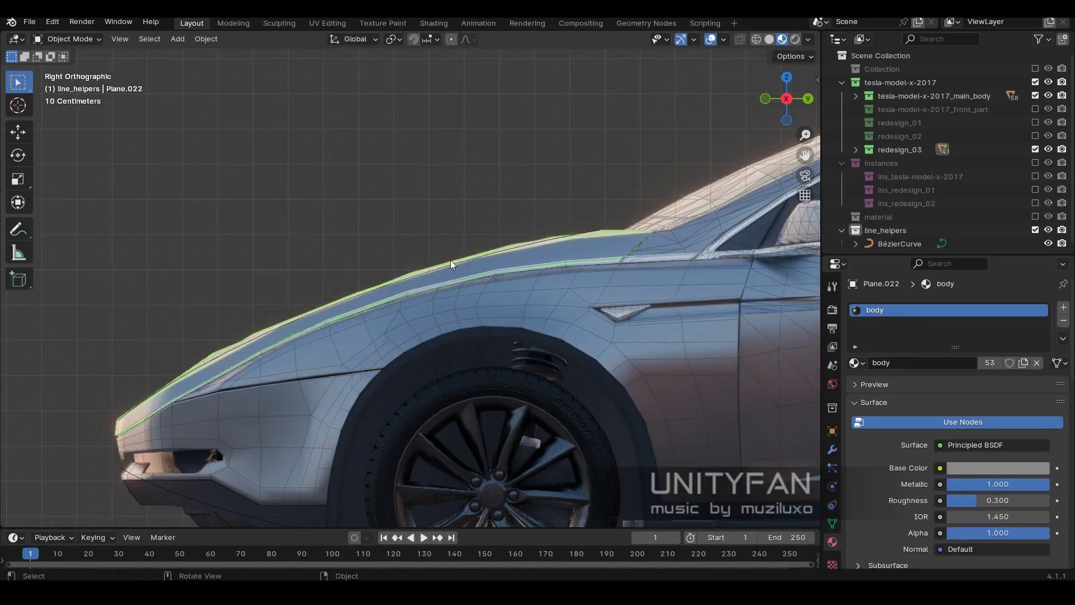
Grab a BézierCurve control point and carry it from the bumper.
scroll(373, 313, "up", 1)
key("g")
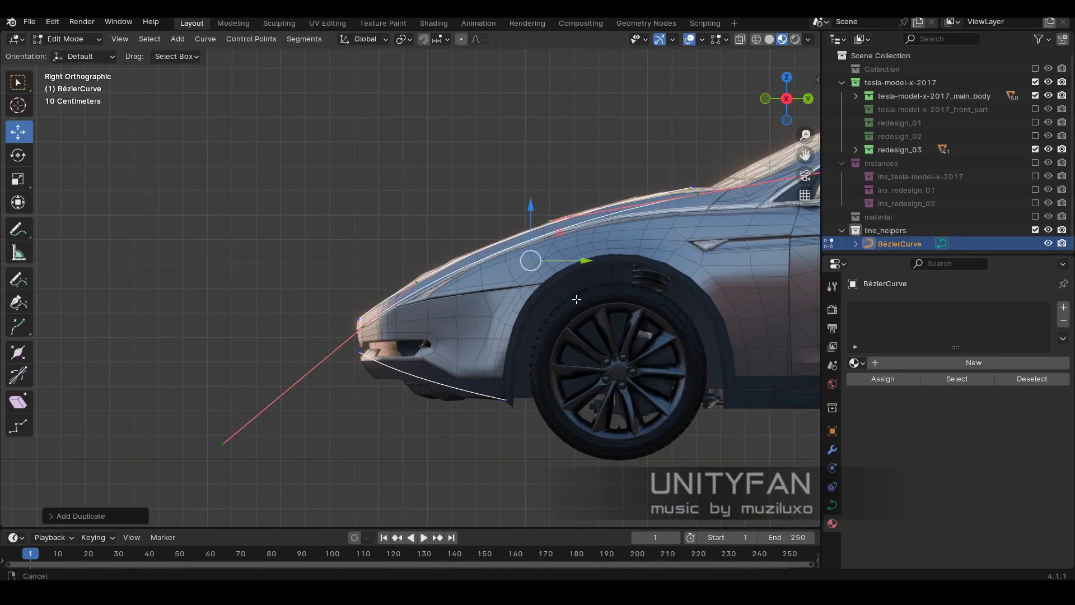
scroll(577, 300, "up", 2)
scroll(577, 299, "up", 1)
key("g")
mouse_move(441, 266)
middle_mouse_down("shift")
mouse_move(348, 276)
mouse_move(229, 367)
middle_mouse_up("shift")
Place the curve point along the upper fender line toward the mirror and exit curve editing.
middle_click_drag(345, 291, 631, 288, "shift")
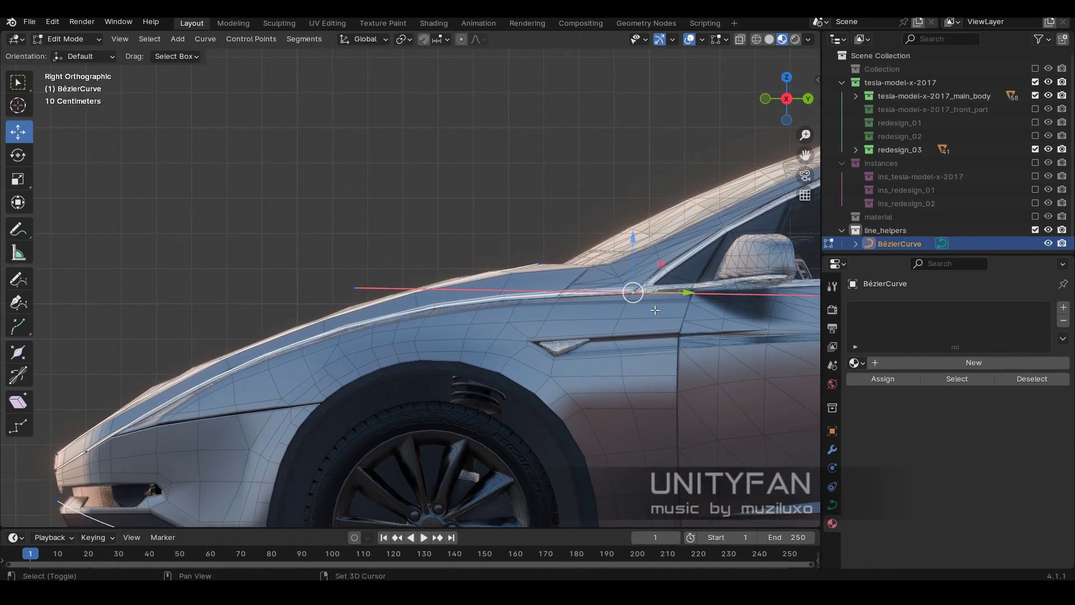
scroll(586, 285, "up", 2)
left_click(282, 288)
scroll(355, 351, "up", 2)
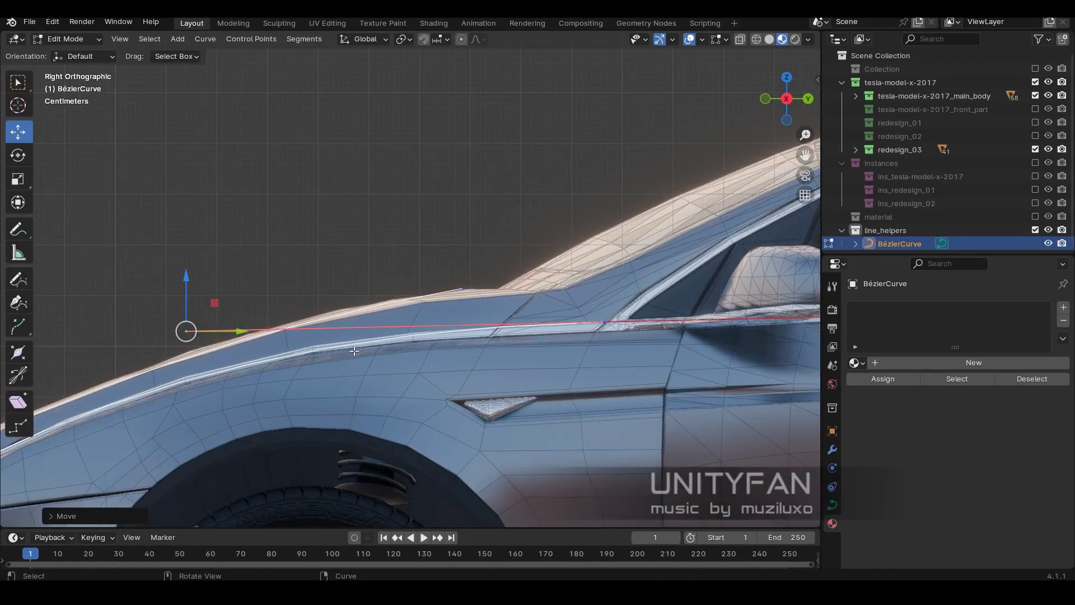
left_click(206, 350)
key("Tab")
scroll(375, 367, "down", 4)
Select chrome trim Plane.027 and enter its Edit Mode.
left_click(425, 338)
key("Tab")
scroll(416, 308, "up", 4)
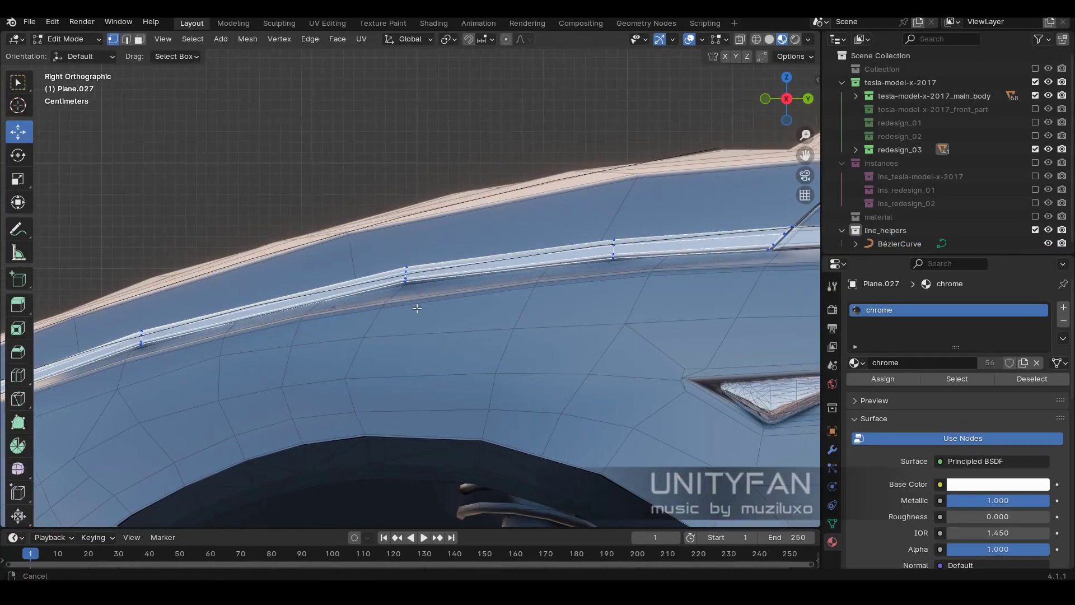
Move the selected chrome trim loop and view the trim from the right side.
key("z")
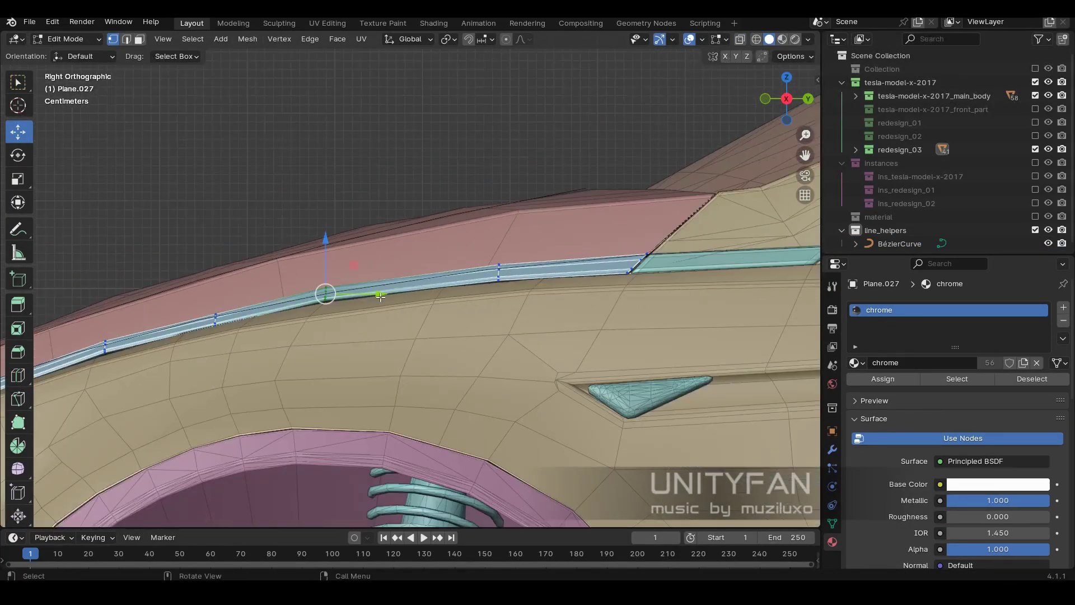
left_click_drag(381, 297, 477, 278)
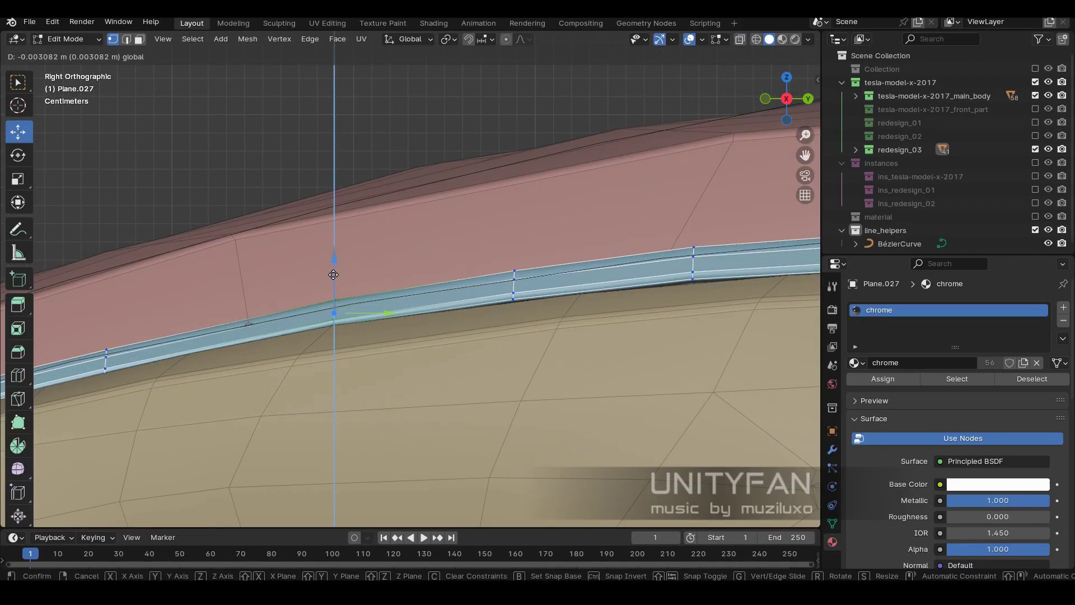
mouse_move(380, 340)
middle_mouse_down()
mouse_move(468, 363)
mouse_move(418, 284)
middle_mouse_up()
scroll(303, 298, "down", 3)
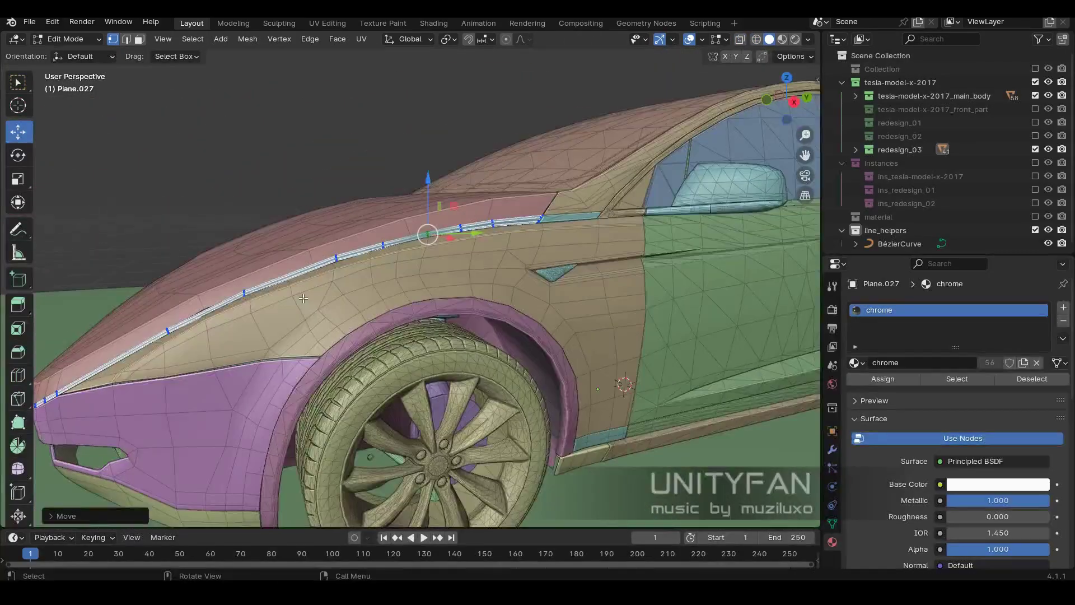
key("KP_3")
scroll(358, 291, "up", 5)
Add a loop cut to chrome trim Plane.027 and raise the new loop vertically.
key("ctrl+r")
key("shift+z")
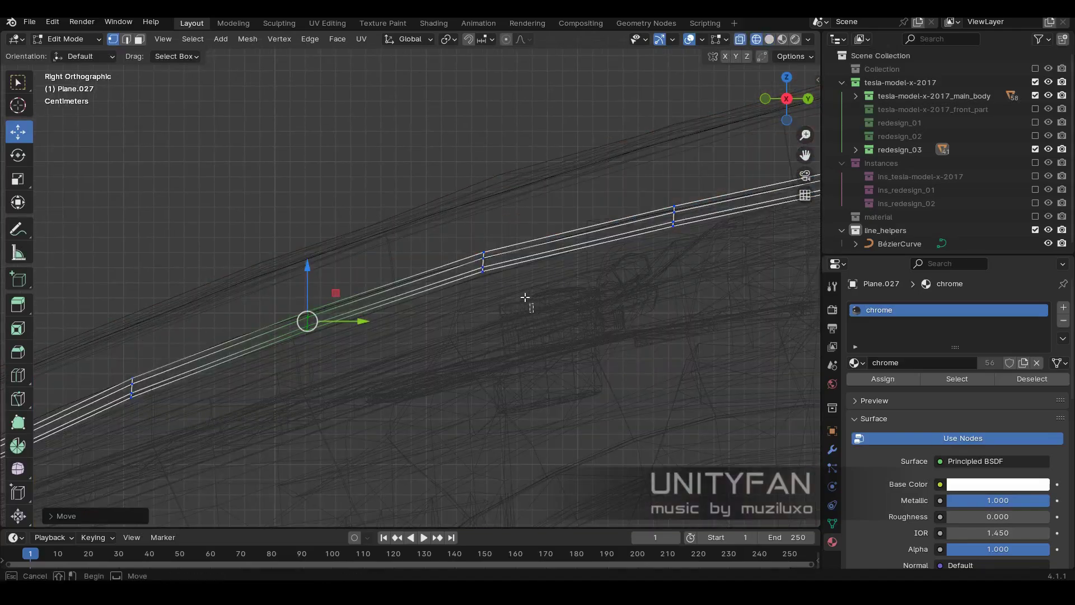
key("shift+z")
key("g")
key("z")
key("Return")
key("shift+z")
key("shift+z")
scroll(470, 325, "down", 1)
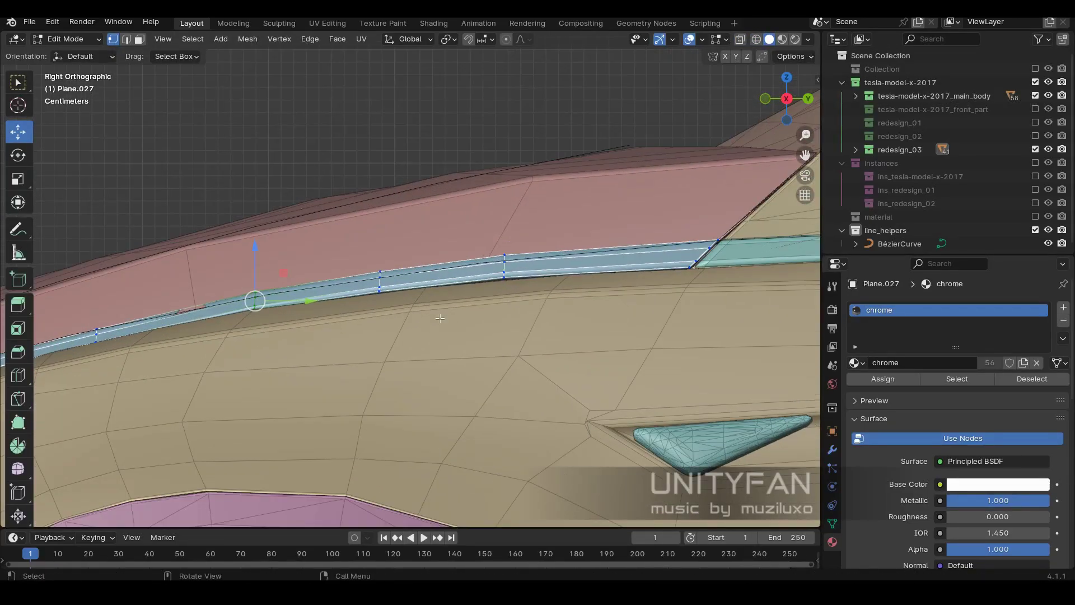
key("g")
key("z")
key("Return")
Raise individual trim vertices so the trim follows the hood edge toward the windshield.
middle_click_drag(437, 331, 512, 245, "shift")
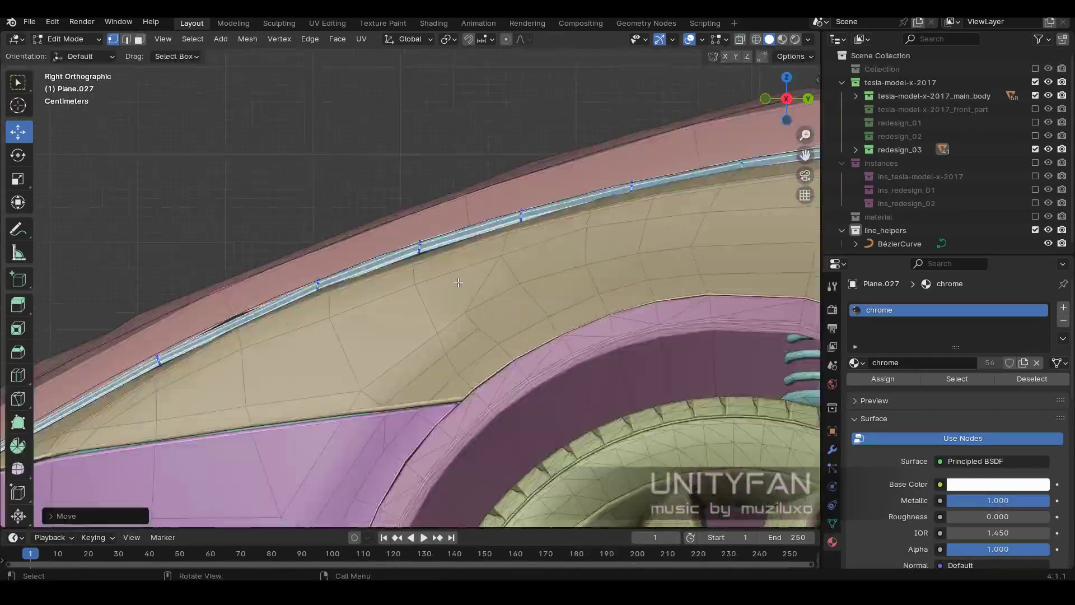
scroll(512, 246, "up", 2)
key("shift+z")
left_click(403, 278)
key("shift+z")
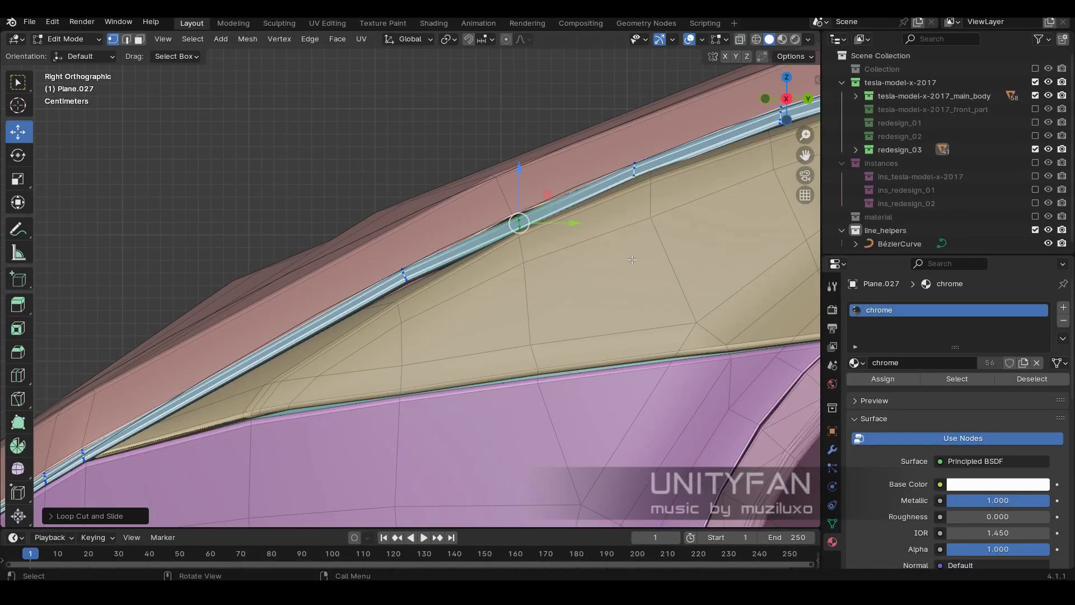
middle_click_drag(631, 260, 786, 190, "shift")
key("shift+space")
key("g")
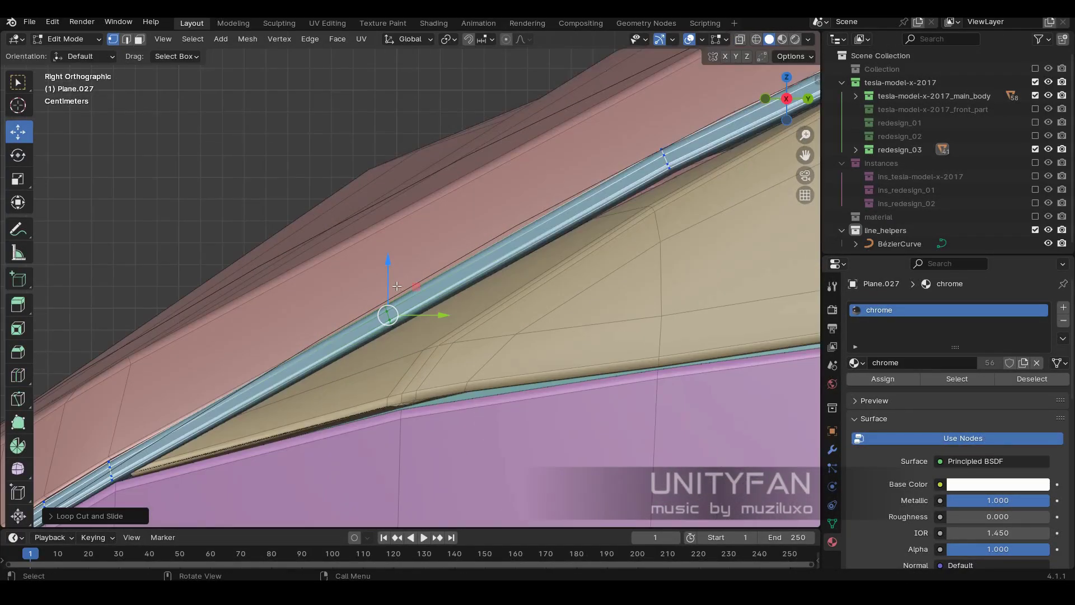
scroll(449, 279, "up", 4)
left_click(341, 281)
scroll(438, 303, "down", 1)
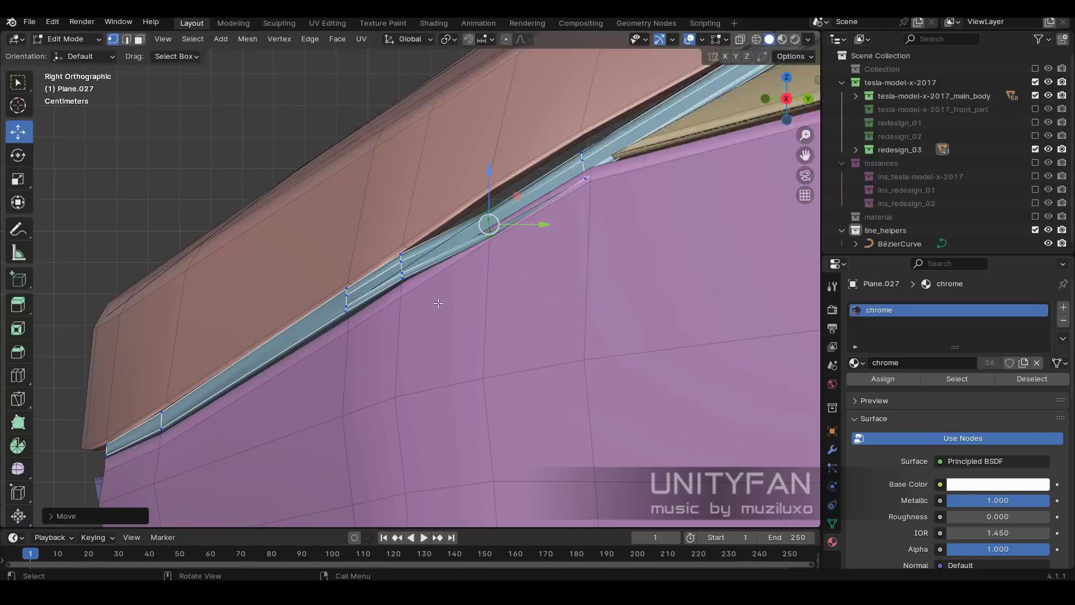
scroll(347, 271, "down", 2)
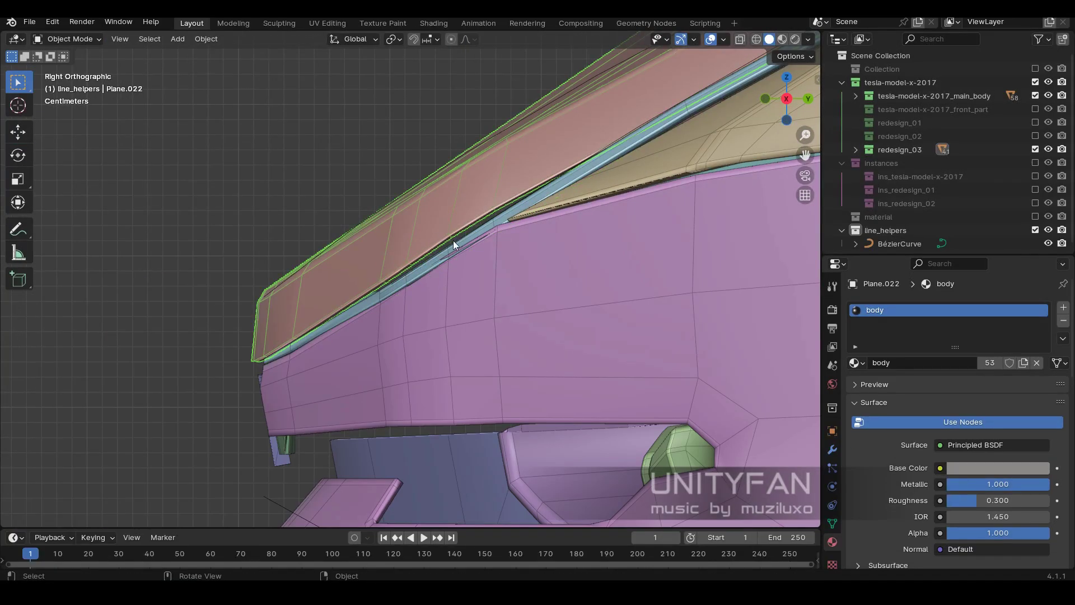
Select an edge loop on body panel Plane.034 and move it vertically.
left_click(452, 240, "alt")
scroll(545, 249, "up", 2)
scroll(316, 339, "down", 2)
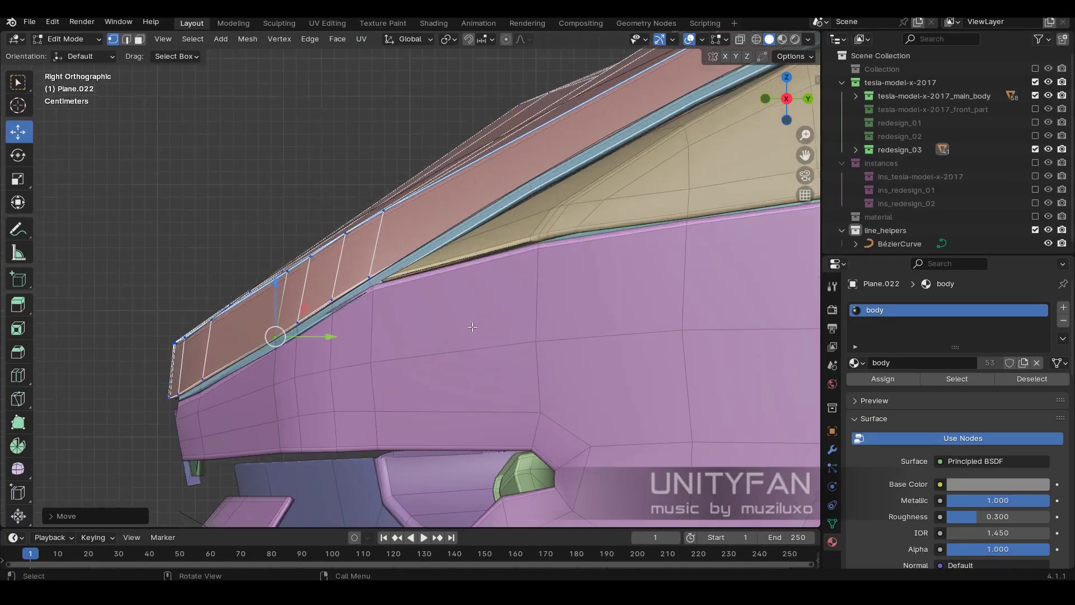
scroll(408, 360, "up", 3)
left_click(408, 360, "alt")
scroll(346, 307, "down", 1)
left_click(316, 319)
scroll(316, 319, "down", 3)
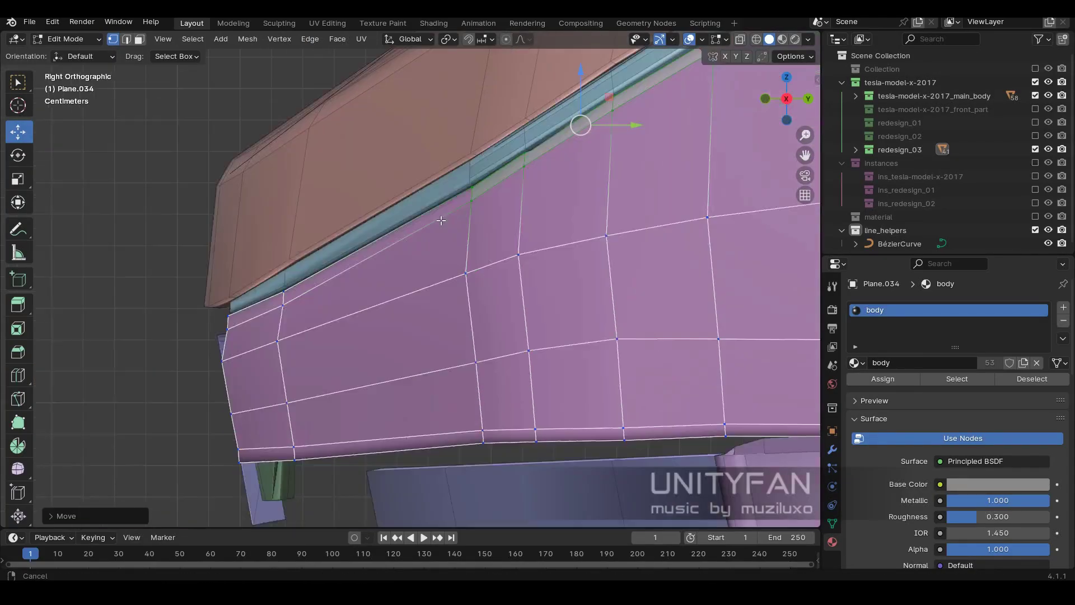
scroll(486, 261, "down", 1)
Move the panel's bottom edge vertices to sit along the chrome trim line.
scroll(571, 360, "up", 3)
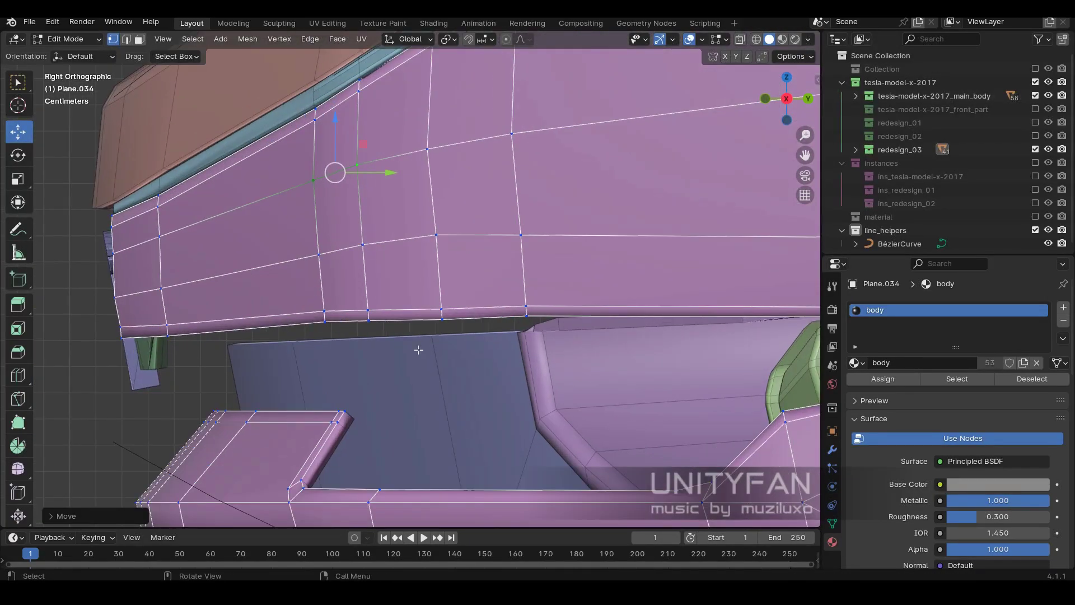
key("shift+z")
left_click(571, 316, "ctrl")
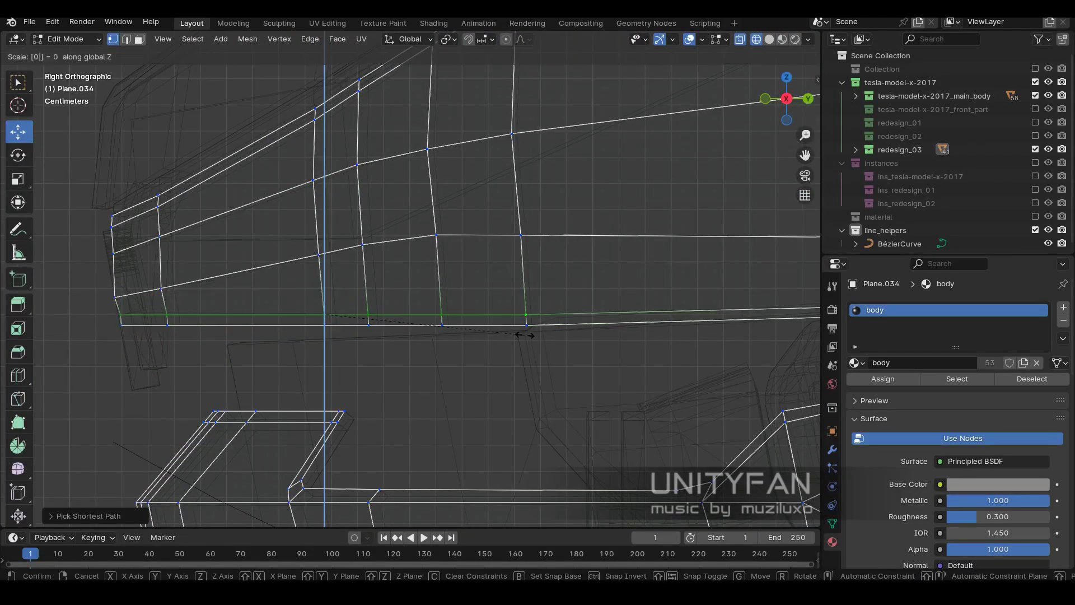
scroll(364, 293, "down", 2)
key("shift+z")
middle_click_drag(364, 292, 456, 300)
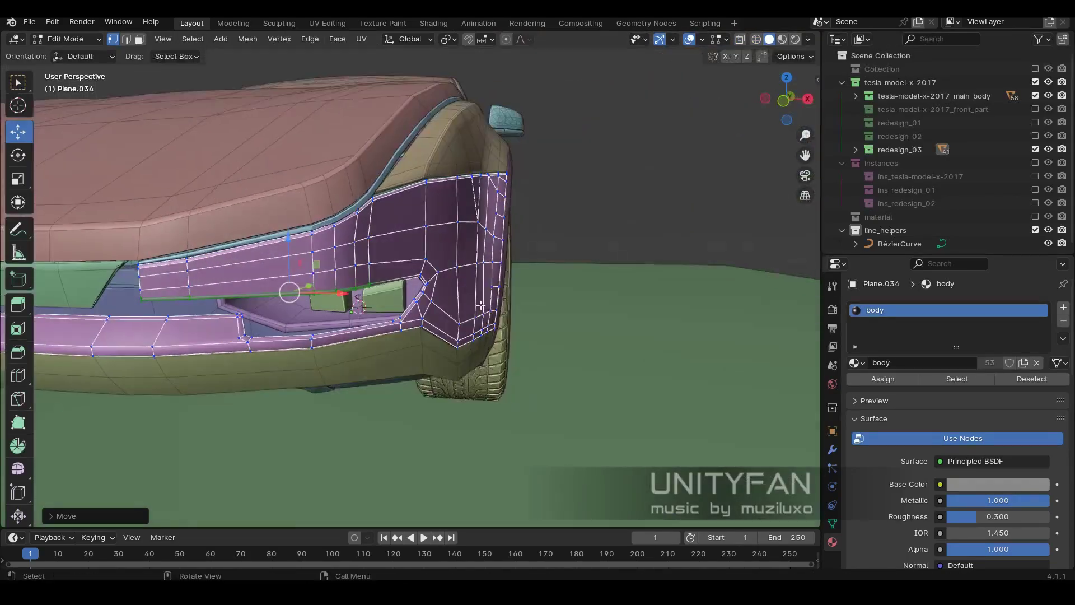
scroll(456, 300, "up", 3)
left_click(467, 258)
mouse_move(467, 258)
middle_mouse_down()
mouse_move(348, 293)
mouse_move(369, 249)
middle_mouse_up()
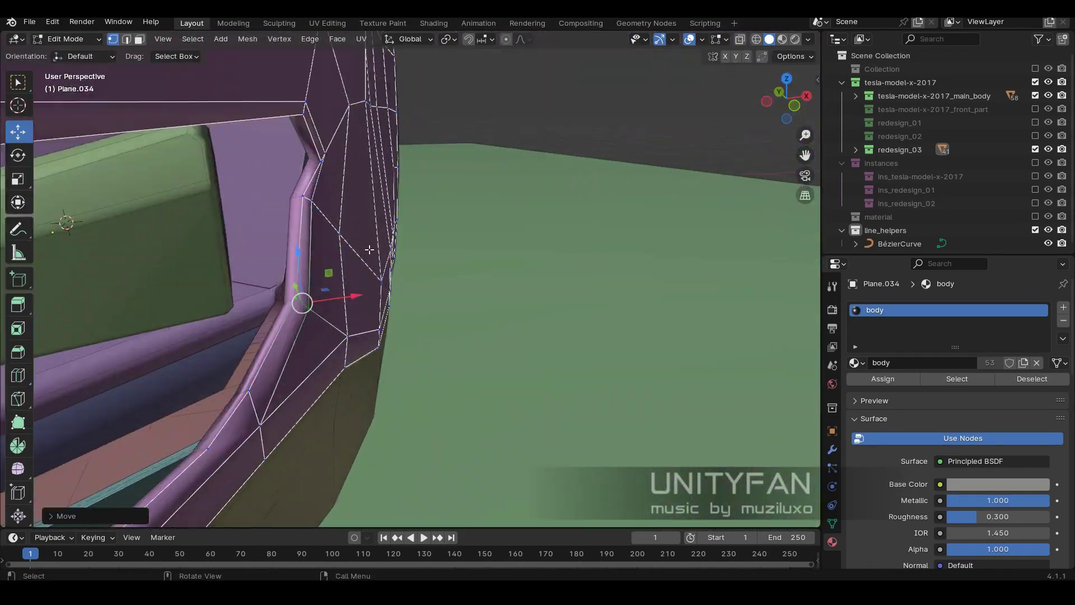
left_click(374, 201)
Nudge the fender panel's upper edge into a smoother curve.
key("Tab")
scroll(482, 197, "down", 5)
mouse_move(482, 197)
middle_mouse_down()
mouse_move(539, 197)
mouse_move(485, 211)
mouse_move(486, 242)
middle_mouse_up()
left_click(486, 242)
key("Tab")
scroll(486, 241, "up", 5)
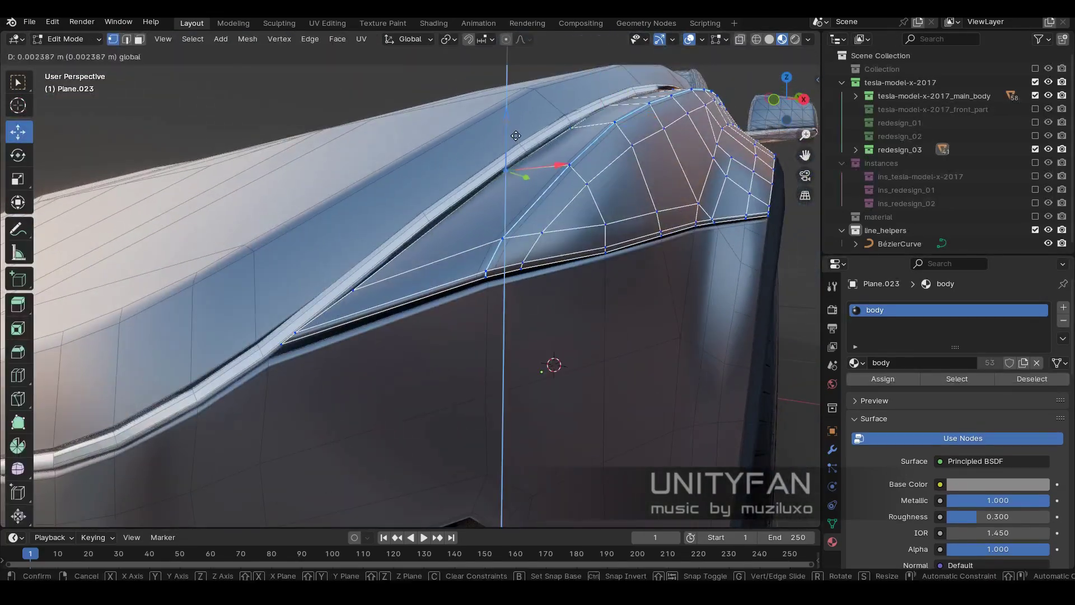
middle_click_drag(547, 228, 462, 224)
left_click(456, 180)
key("Tab")
scroll(422, 284, "up", 5)
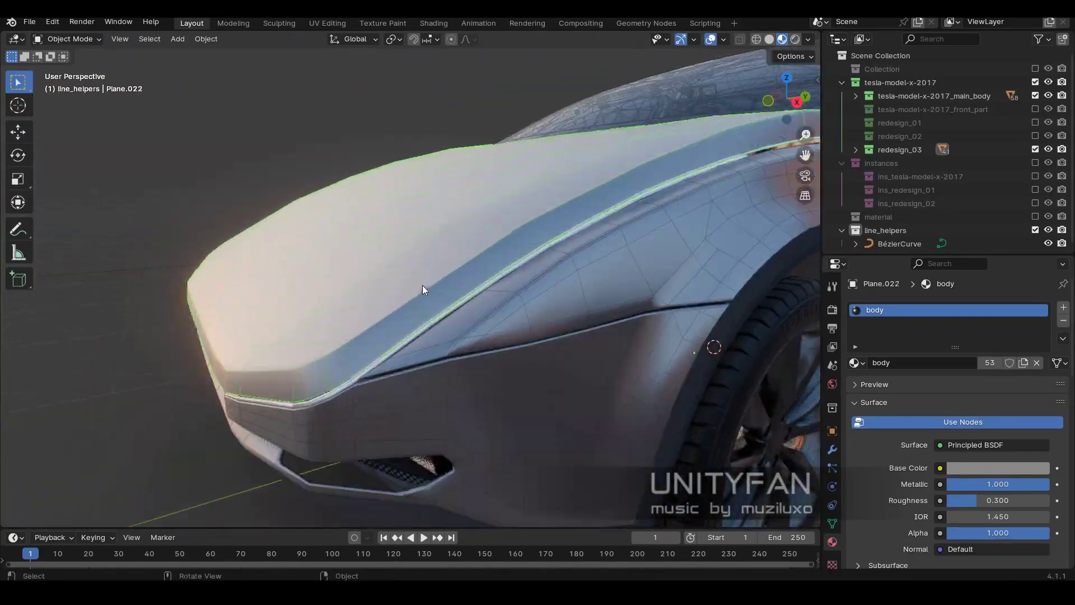
Add an edge loop on the hood side and adjust loops vertically in Right Ortho wireframe.
left_click(418, 313)
key("Tab")
key("ctrl+r")
key("KP_3")
key("shift+z")
key("g")
key("z")
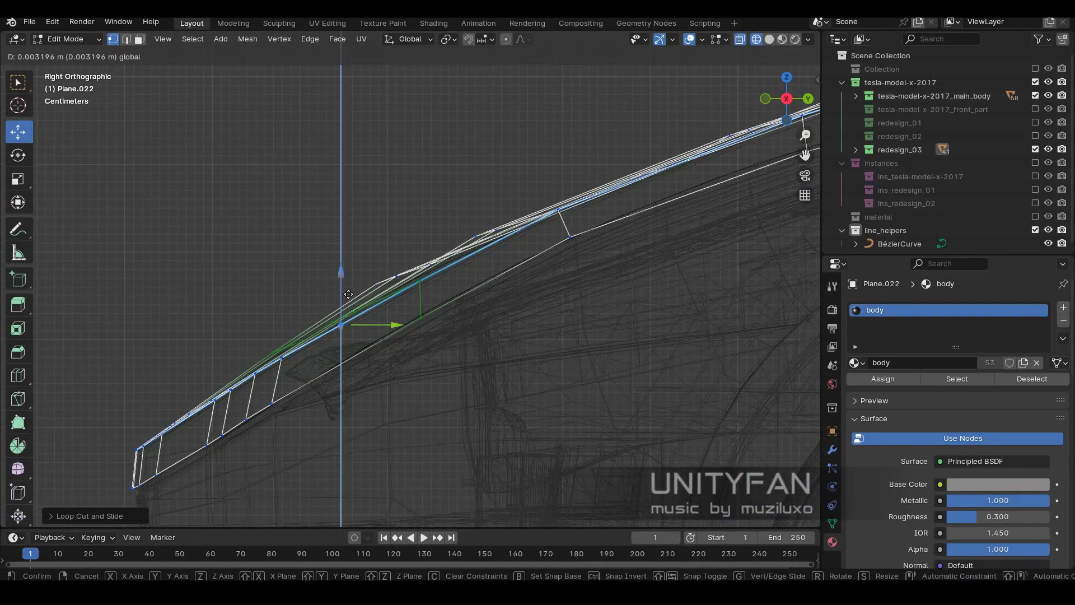
left_click(395, 315)
middle_click_drag(578, 300, 358, 417, "shift")
key("g")
key("z")
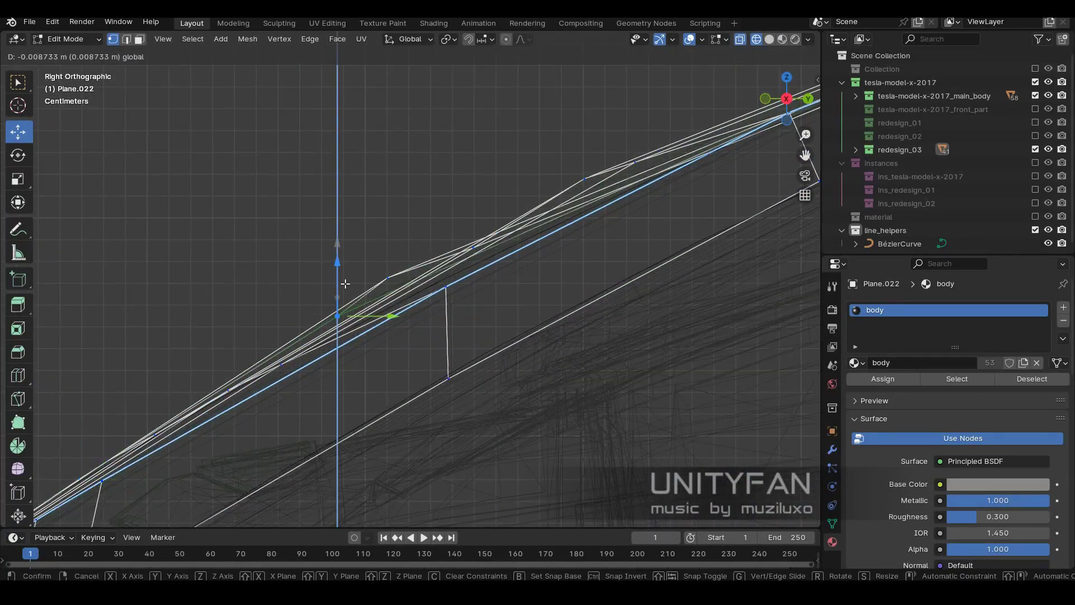
left_click(517, 229)
scroll(517, 229, "down", 2)
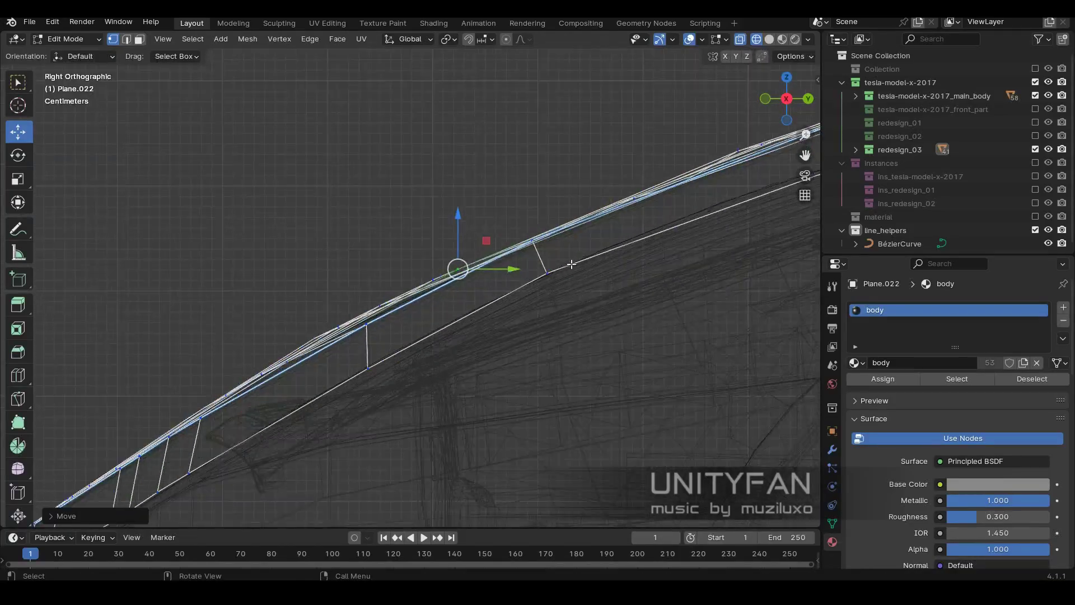
Select further points and loops along the hood's side edge, then review the car front.
key("shift+z")
middle_click_drag(570, 226, 400, 308, "shift")
key("shift+z")
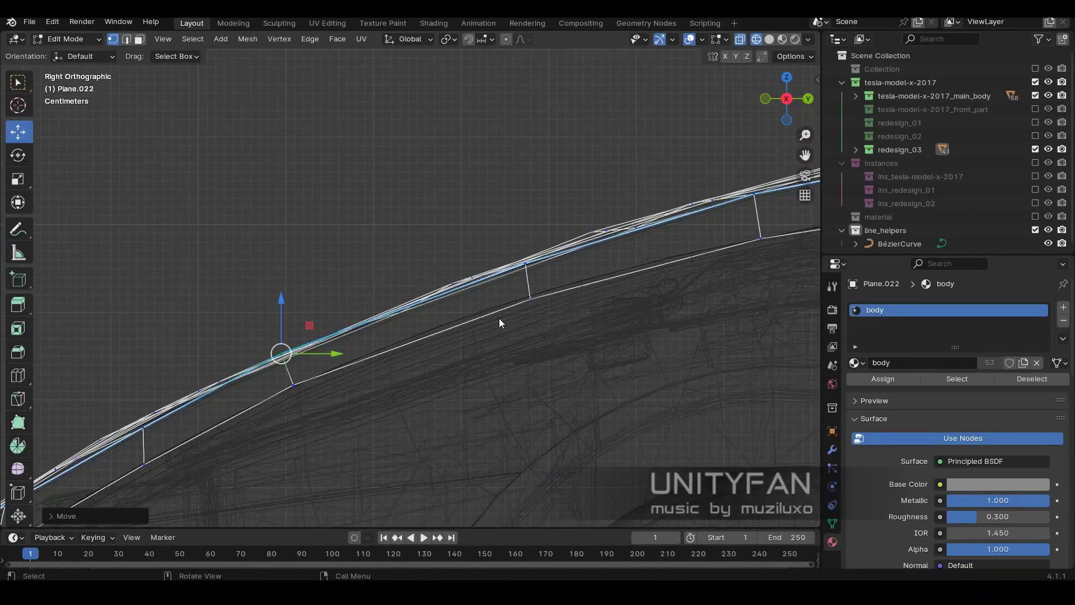
left_click(535, 263)
scroll(388, 347, "down", 3)
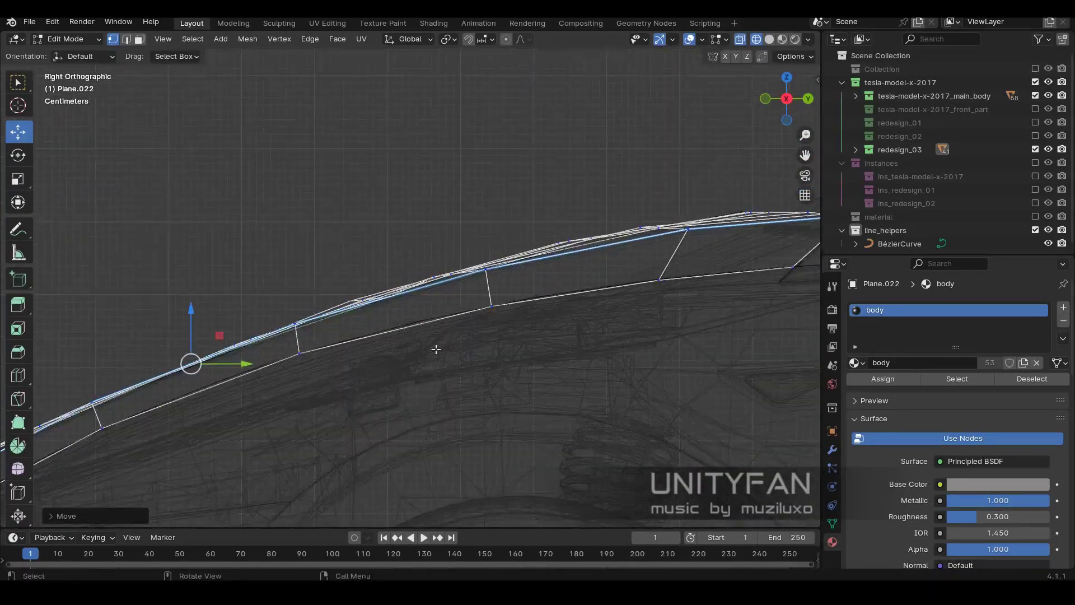
scroll(467, 293, "down", 3)
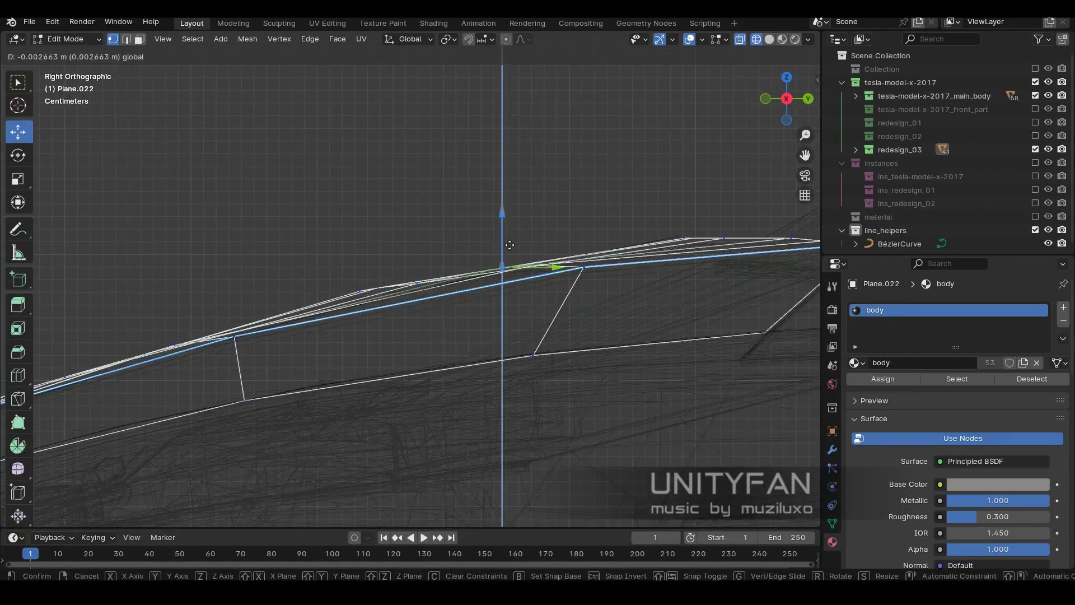
left_click(570, 334)
scroll(493, 314, "up", 3)
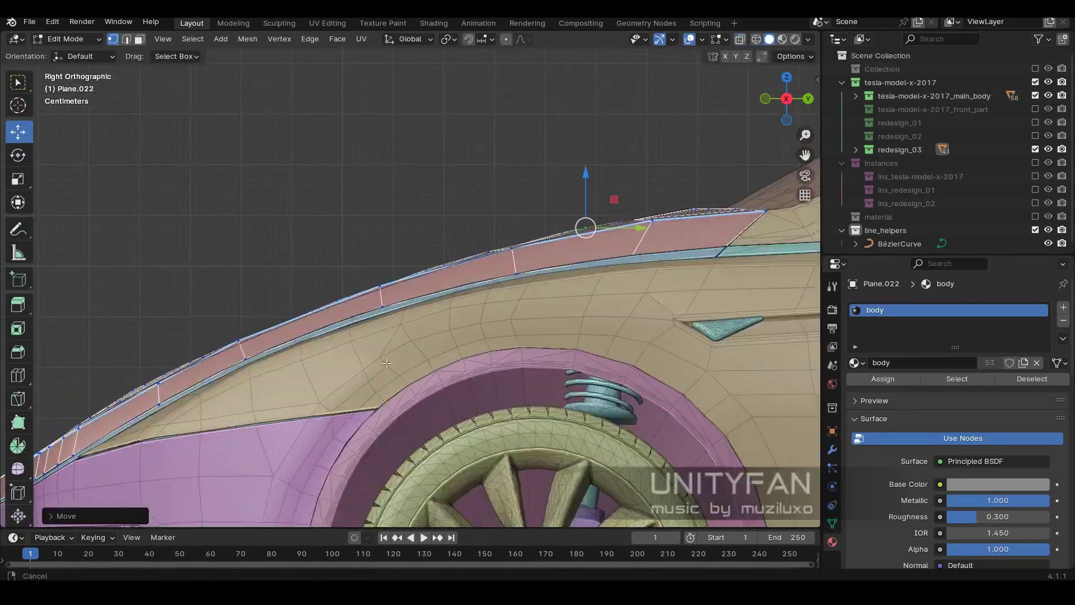
scroll(454, 302, "up", 3)
key("ctrl+r")
key("shift+z")
scroll(418, 250, "up", 3)
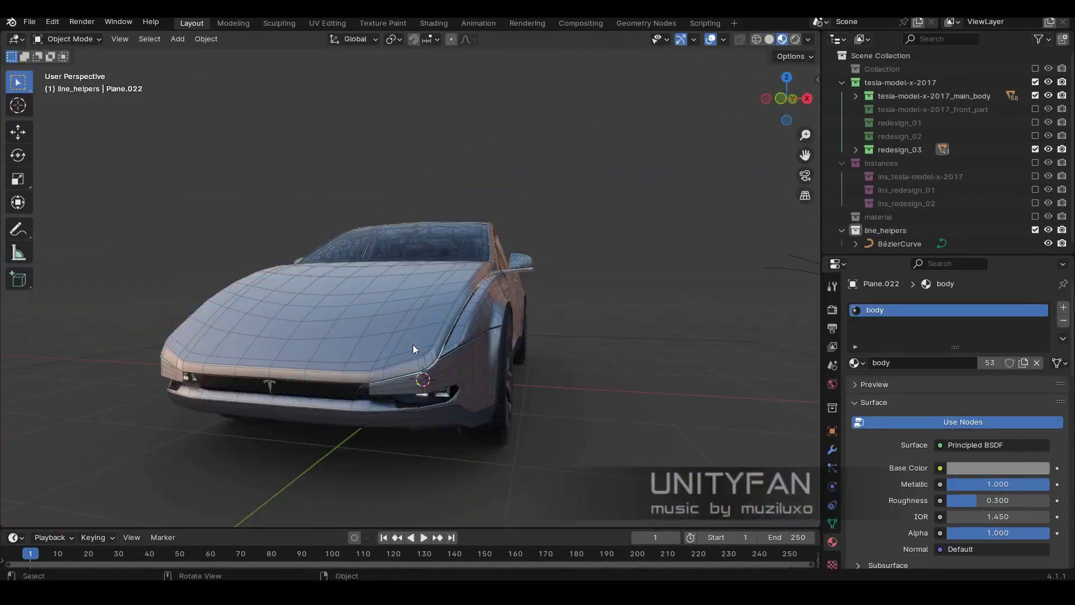
mouse_move(412, 344)
middle_mouse_down()
mouse_move(548, 321)
mouse_move(495, 296)
mouse_move(553, 272)
middle_mouse_up()
Shift the lower front panel Plane.034's edge sideways in Front Ortho view.
left_click(580, 246)
scroll(580, 246, "up", 4)
key("Tab")
key("KP_1")
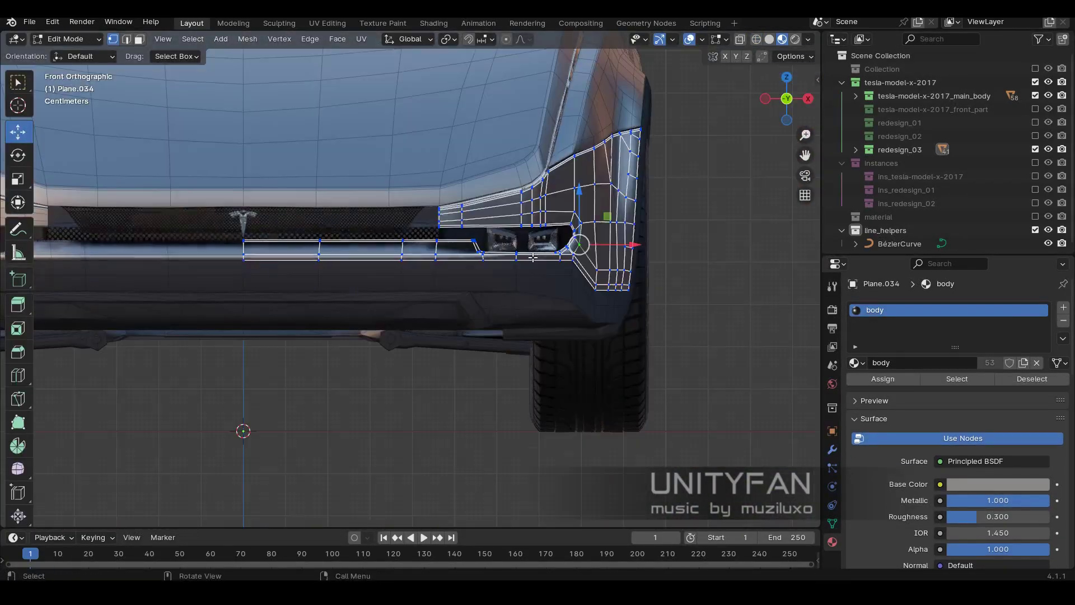
scroll(533, 257, "up", 5)
key("shift+z")
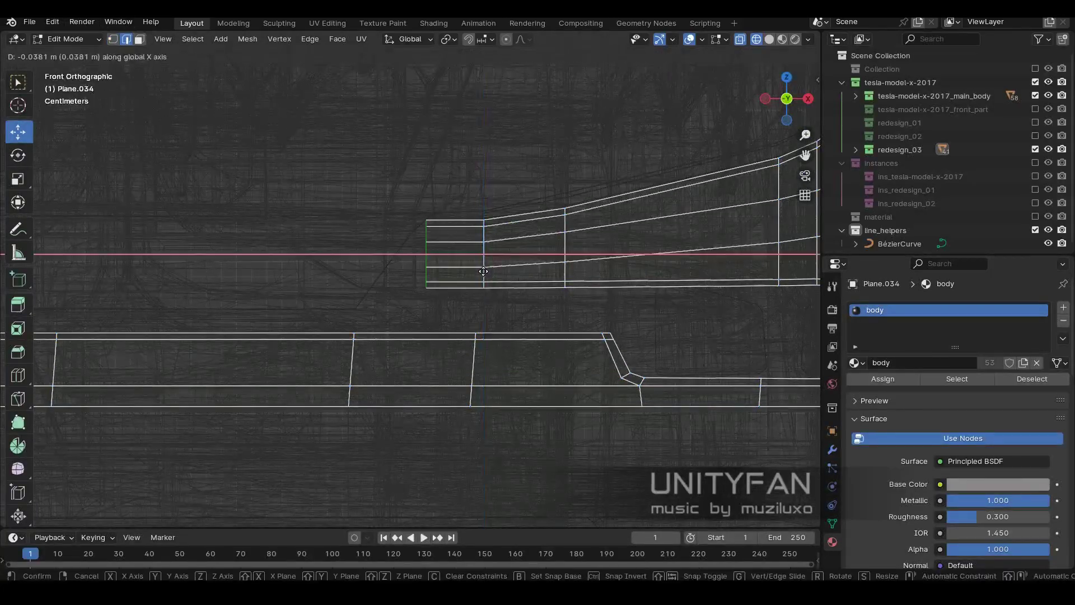
key("g")
left_click(516, 161)
key("shift+z")
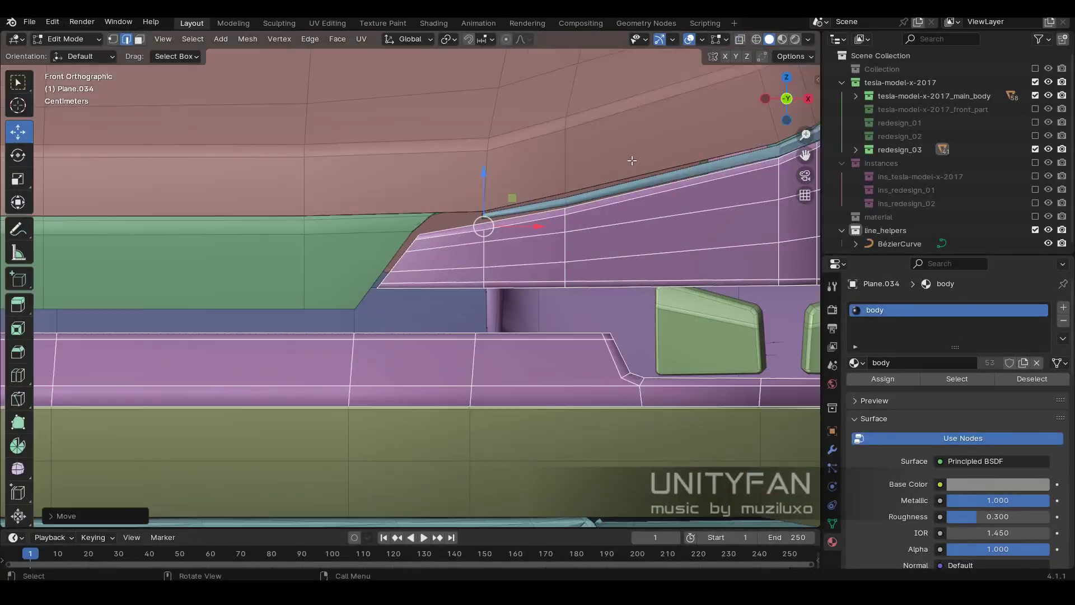
scroll(531, 239, "up", 2)
scroll(442, 257, "down", 3)
Move the left end of chrome strip Plane.027 sideways to line up.
key("alt+q")
scroll(532, 214, "up", 3)
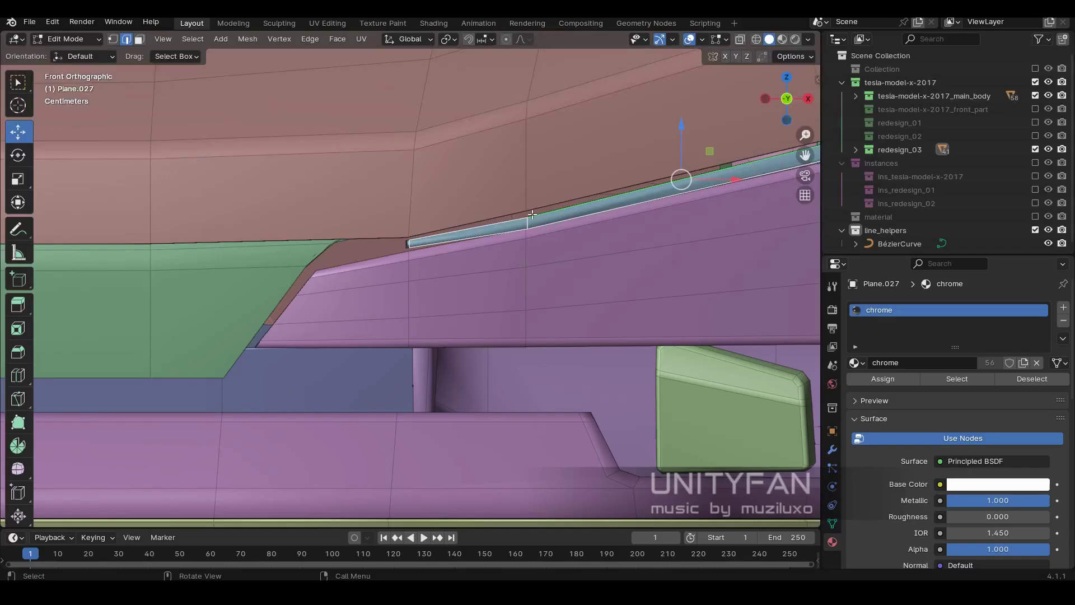
left_click(430, 242)
scroll(507, 270, "up", 2)
left_click(366, 299)
mouse_move(367, 299)
middle_mouse_down()
mouse_move(475, 287)
mouse_move(426, 313)
middle_mouse_up()
scroll(403, 292, "down", 3)
Push the Plane.032 intake opening's edge loop back along Y.
key("Tab")
left_click(429, 267)
key("Tab")
scroll(429, 268, "up", 3)
scroll(475, 287, "up", 2)
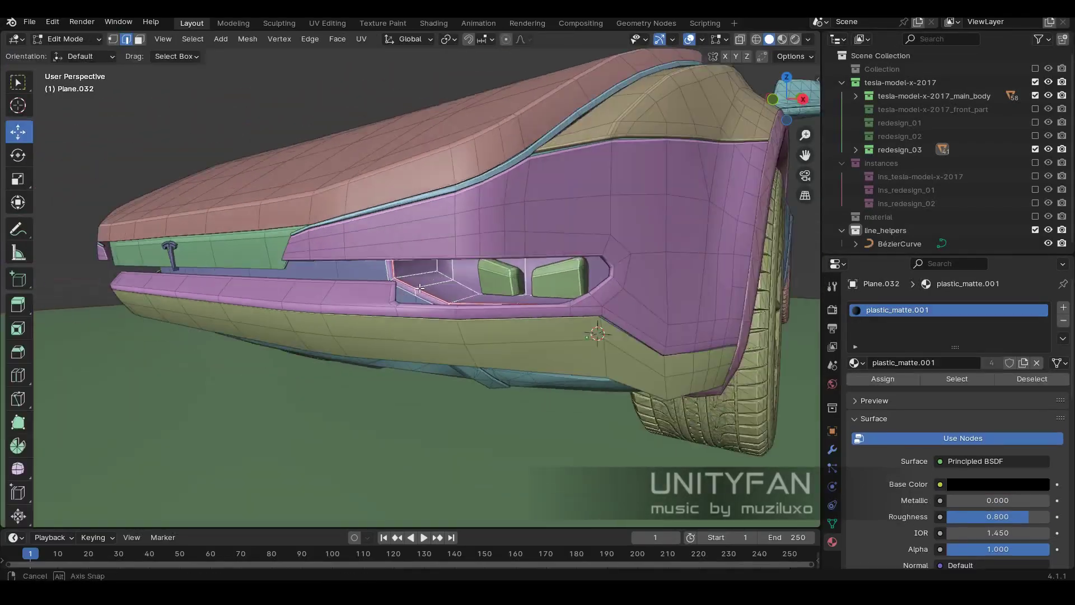
scroll(426, 313, "up", 3)
left_click(392, 342)
key("g")
key("y")
left_click(511, 361)
scroll(336, 439, "down", 2)
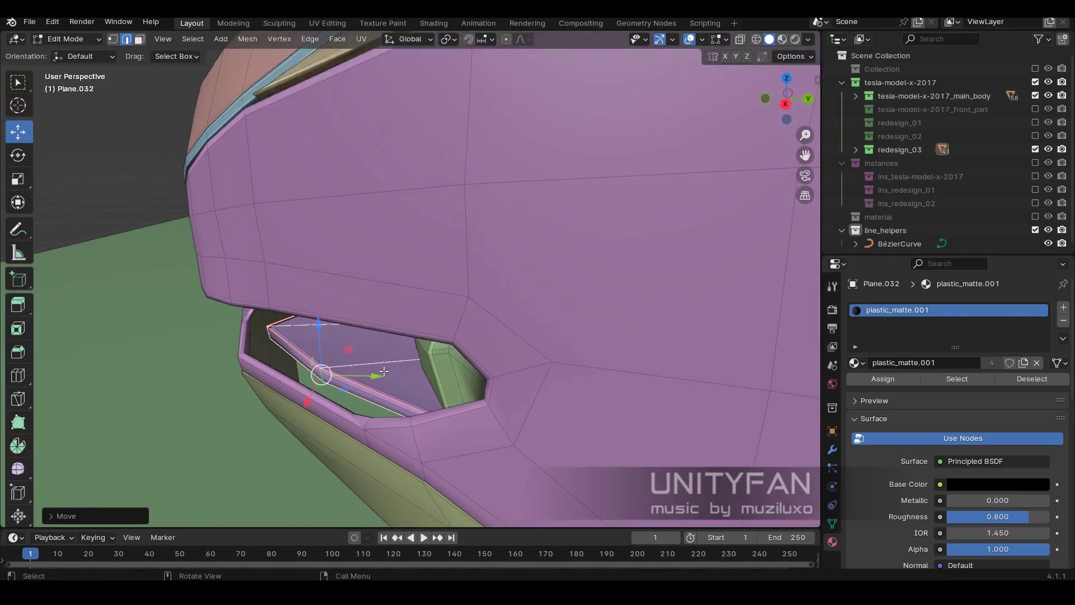
middle_click_drag(335, 439, 335, 391)
scroll(487, 324, "up", 4)
Check the intake edges in wireframe, then edit grill Plane.028 in side view.
key("shift+z")
key("z")
left_click(598, 289)
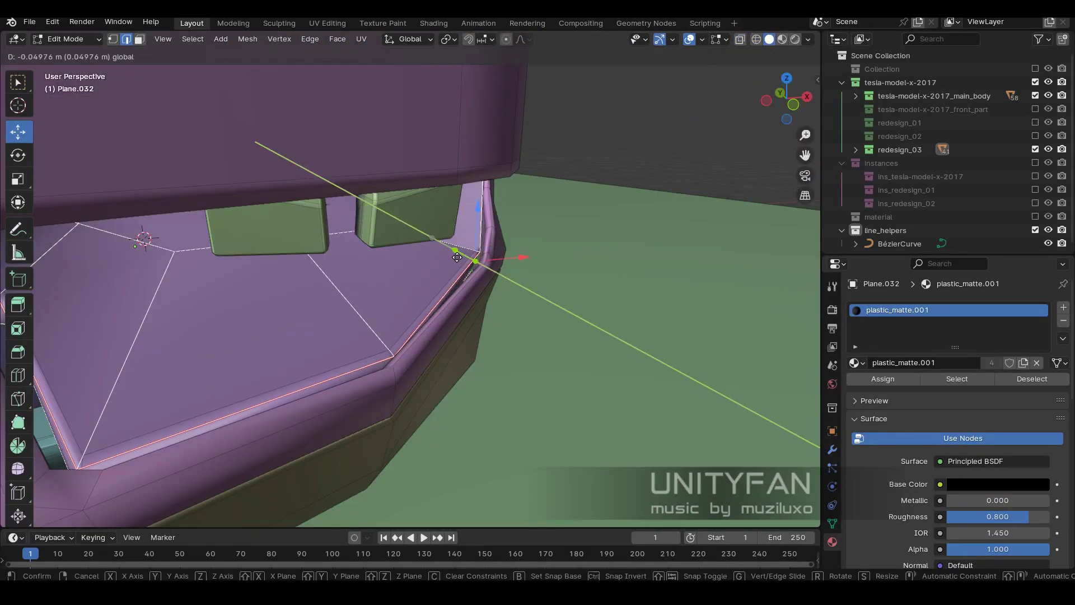
mouse_move(425, 269)
middle_mouse_down()
mouse_move(402, 319)
mouse_move(481, 254)
mouse_move(519, 312)
middle_mouse_up()
key("shift+z")
key("shift+z")
key("shift+z")
key("shift+z")
key("Tab")
scroll(428, 298, "down", 3)
key("z")
left_click(448, 273)
scroll(449, 274, "up", 4)
key("Tab")
key("shift+z")
key("KP_3")
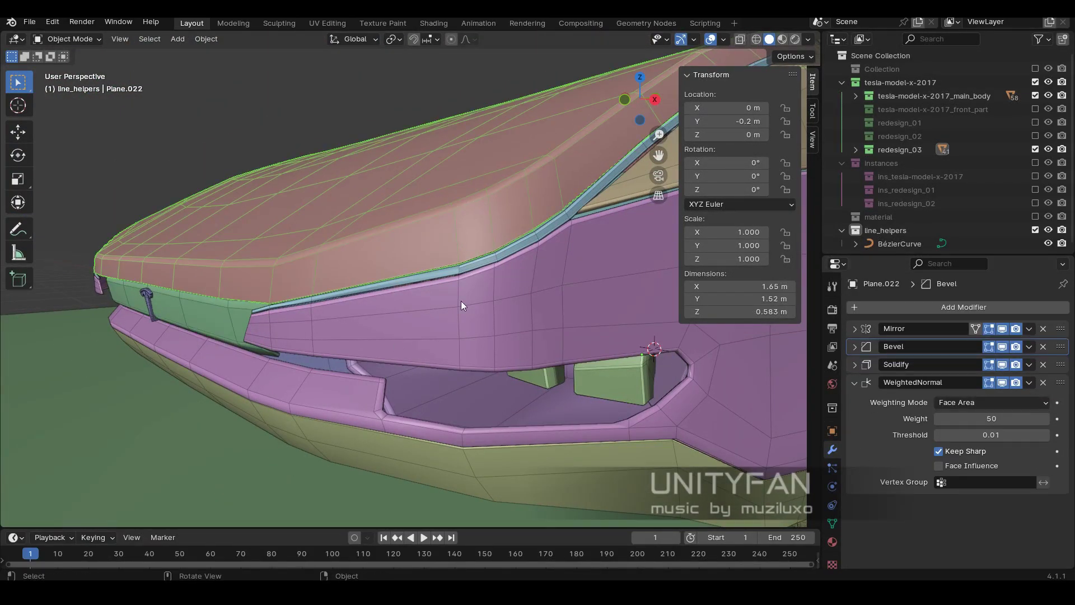
Nudge the hood vertex slightly inward from a front view.
scroll(425, 321, "down", 3)
middle_click_drag(391, 345, 518, 221)
scroll(493, 292, "up", 4)
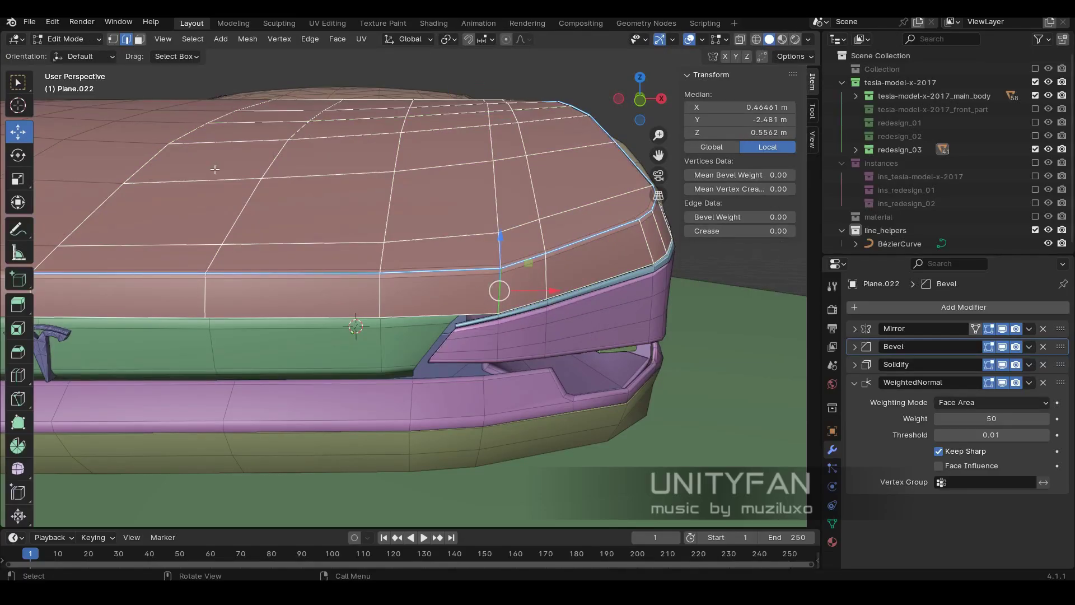
left_click_drag(547, 318, 535, 318)
middle_click_drag(534, 318, 461, 310)
left_click(293, 235)
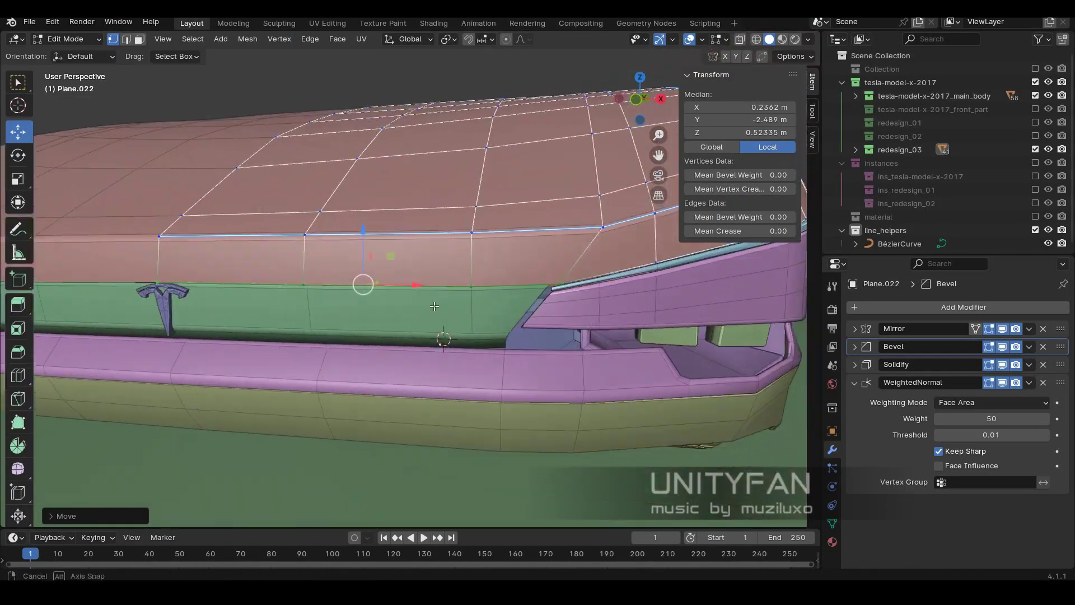
Return to Object Mode and select the lower front panel, then the chrome strip.
middle_click_drag(360, 283, 237, 315)
key("Tab")
left_click(363, 274)
middle_click_drag(362, 274, 409, 257)
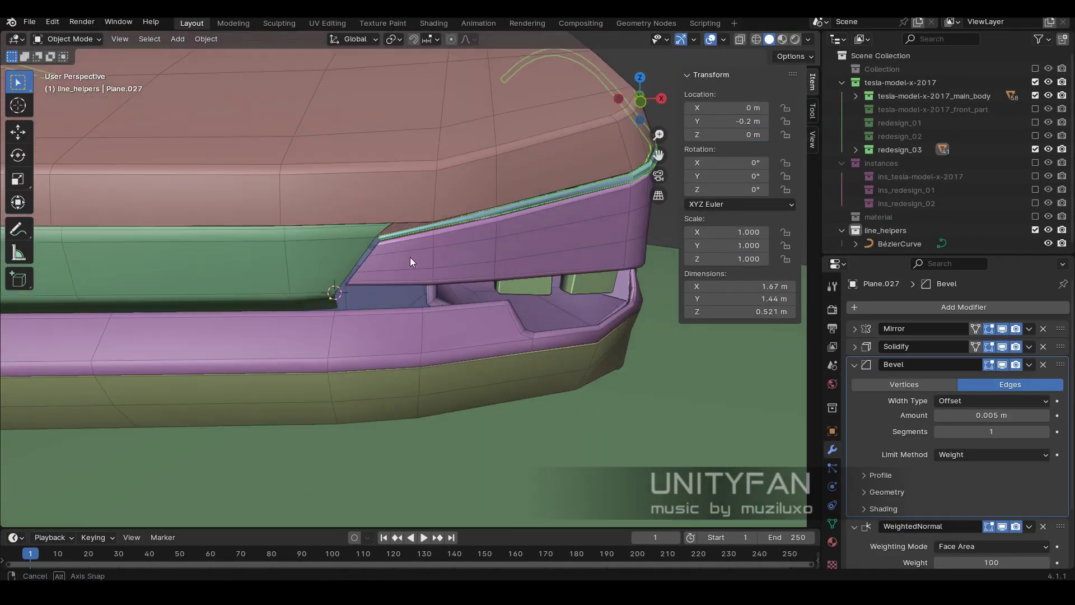
left_click(410, 257)
Extrude an edge loop of the chrome strip in edge select mode.
key("Tab")
left_click(338, 211)
mouse_move(338, 211)
middle_mouse_down()
mouse_move(444, 337)
mouse_move(493, 268)
mouse_move(392, 323)
mouse_move(451, 313)
middle_mouse_up()
key("2")
left_click(493, 267, "alt")
key("e")
Briefly switch to the front logo to try a move, then return to the chrome strip.
key("alt+q")
key("g")
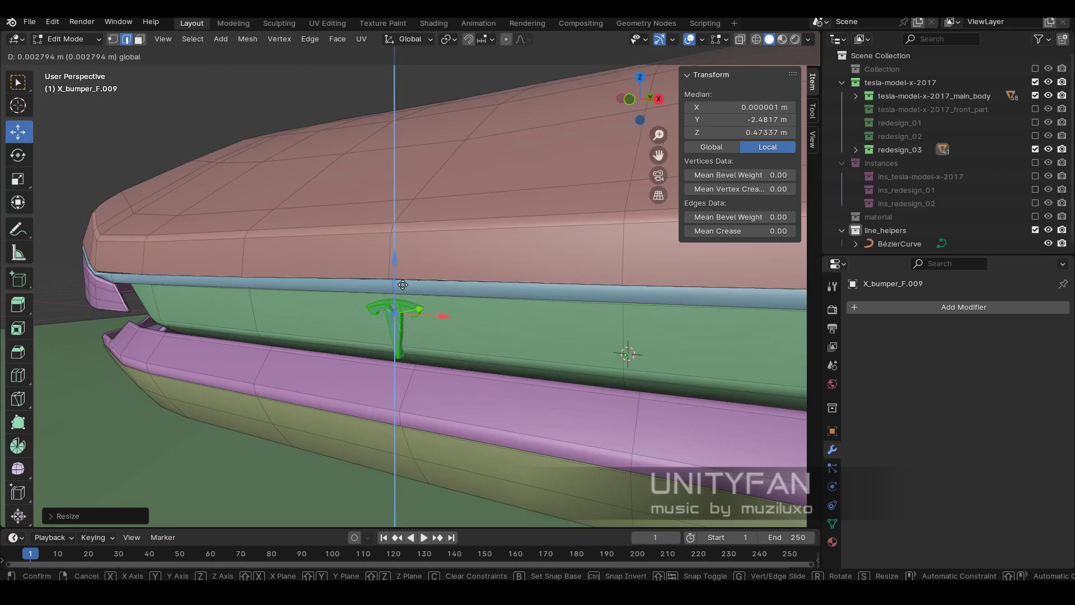
key("Escape")
key("alt+q")
Select a vertex on the upper front panel from a straight-on view, then leave Edit Mode.
middle_click_drag(385, 320, 265, 156)
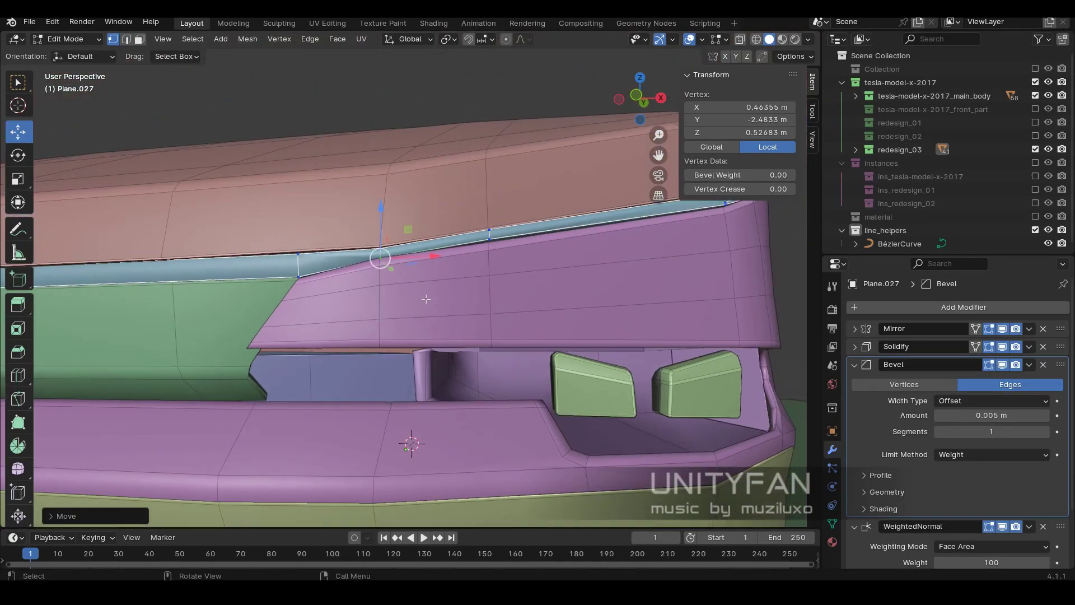
middle_click_drag(379, 221, 558, 271, "alt")
left_click(558, 270)
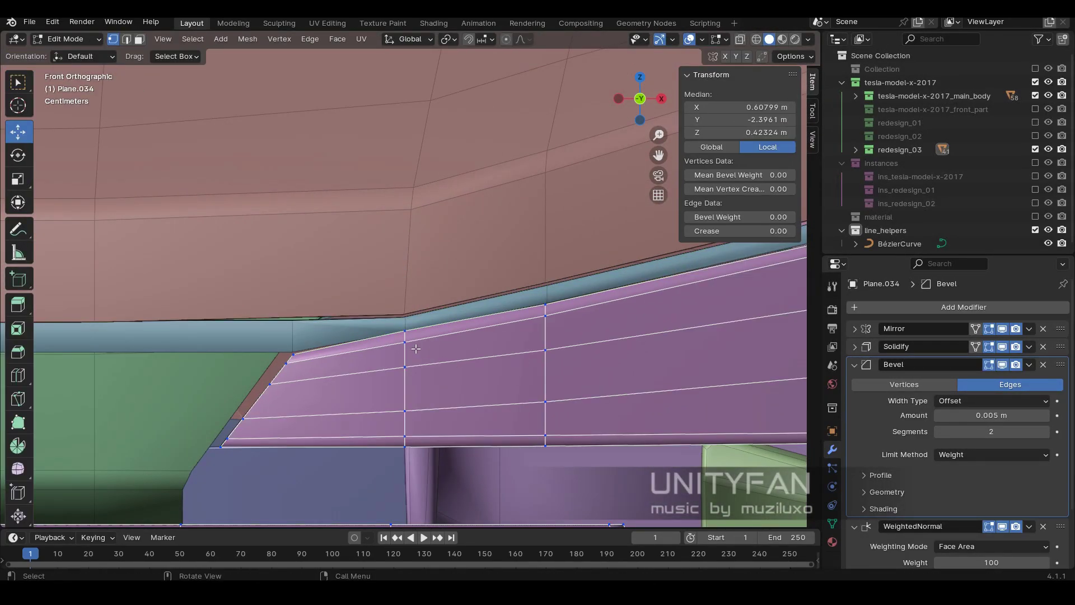
key("Escape")
key("Tab")
Briefly enter and exit Edit Mode on a body part of the original car.
mouse_move(447, 347)
middle_mouse_down()
mouse_move(214, 124)
mouse_move(482, 286)
middle_mouse_up()
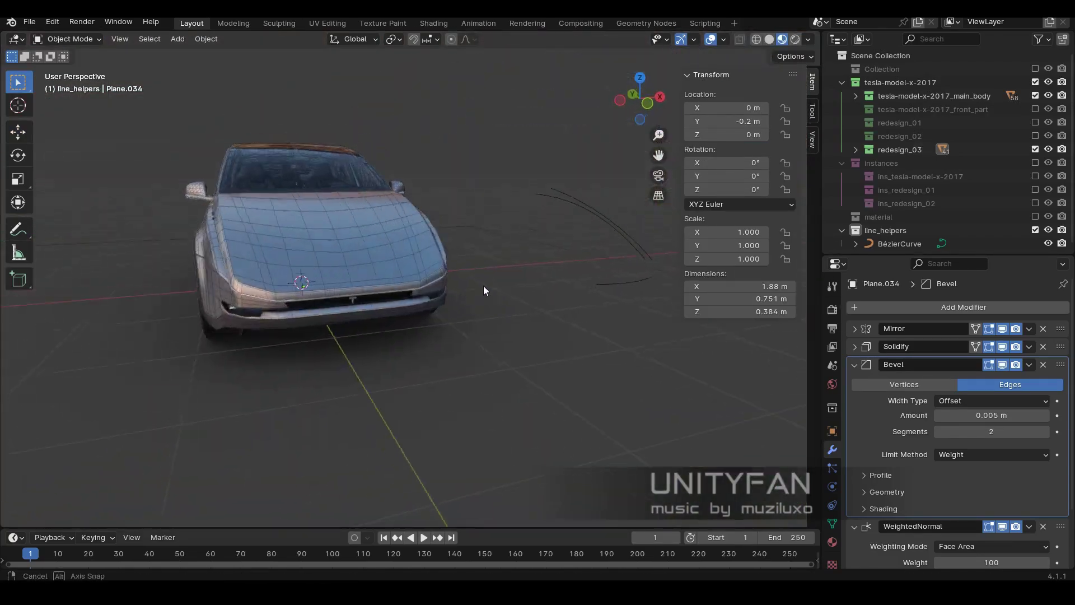
scroll(565, 338, "up", 5)
left_click(246, 264)
key("Tab")
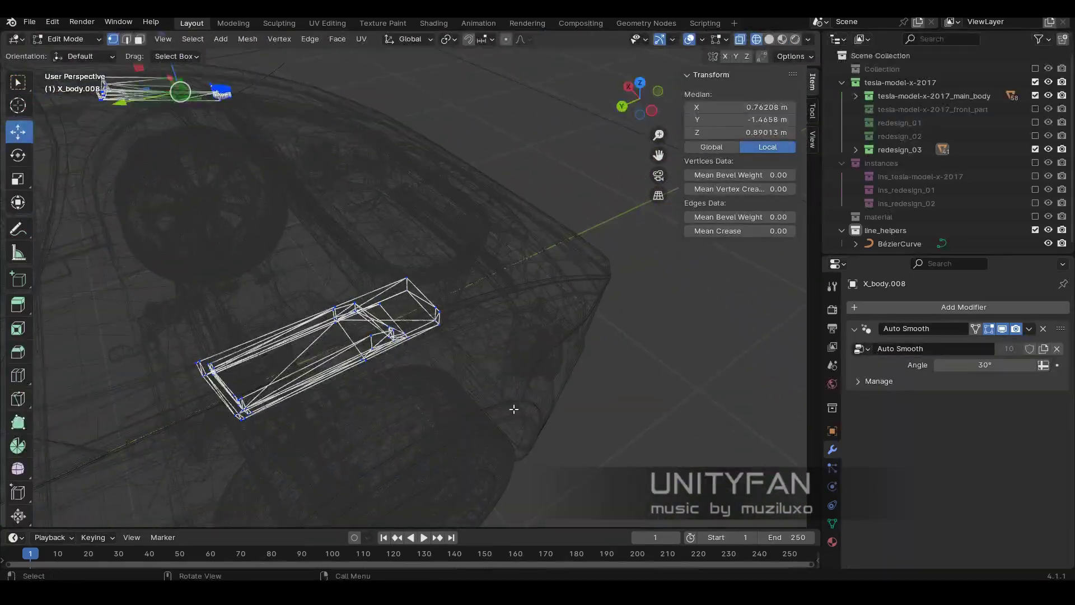
key("Tab")
Select the fender panel beside the hood and enter its Edit Mode.
left_click(424, 324)
scroll(424, 323, "down", 5)
scroll(425, 323, "up", 6)
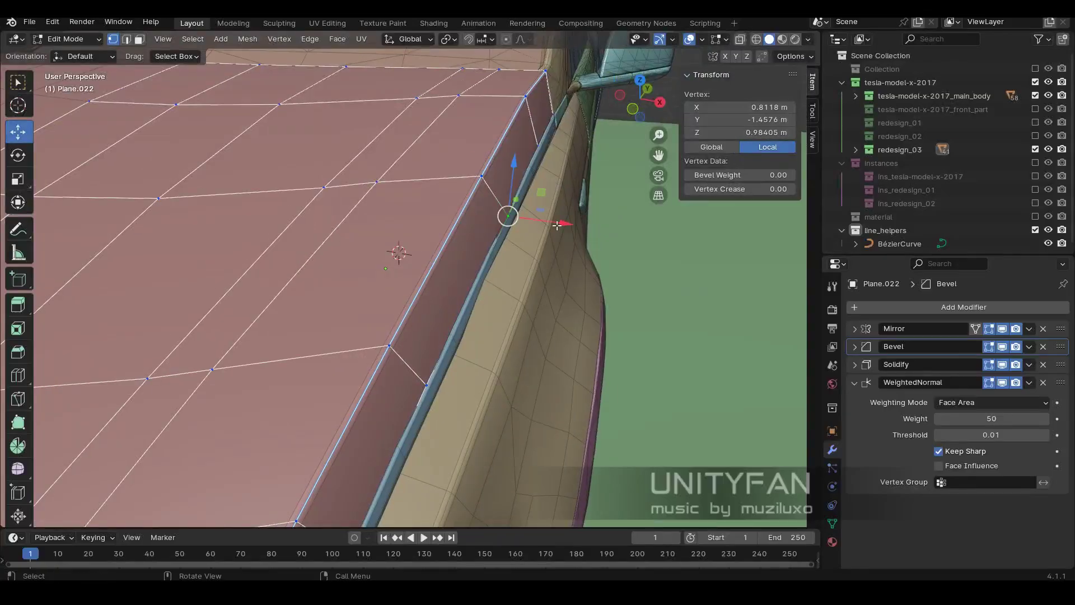
mouse_move(424, 324)
middle_mouse_down()
mouse_move(489, 271)
mouse_move(455, 209)
mouse_move(504, 235)
mouse_move(418, 239)
middle_mouse_up()
left_click(455, 209)
key("Tab")
Move the fender edge vertices along Z to sit along the trim.
key("g")
key("z")
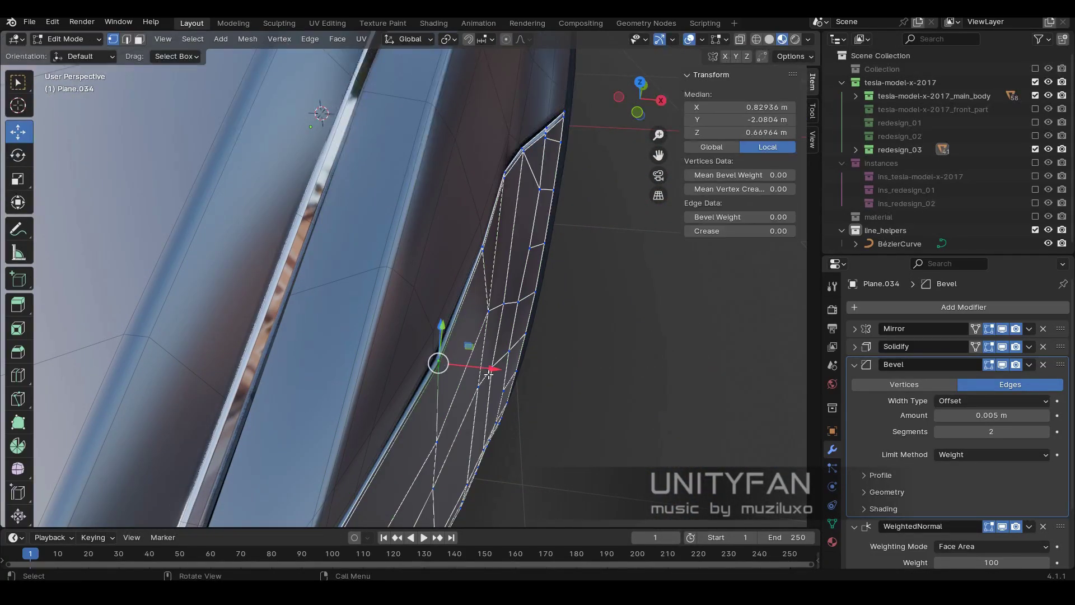
left_click_drag(489, 374, 477, 332)
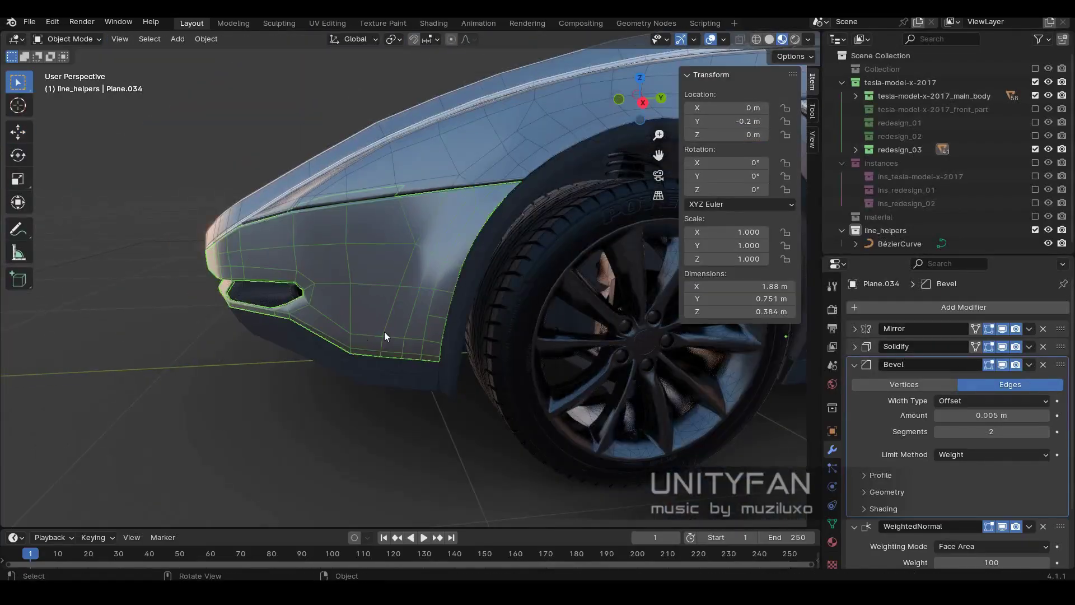
middle_click_drag(384, 332, 435, 296)
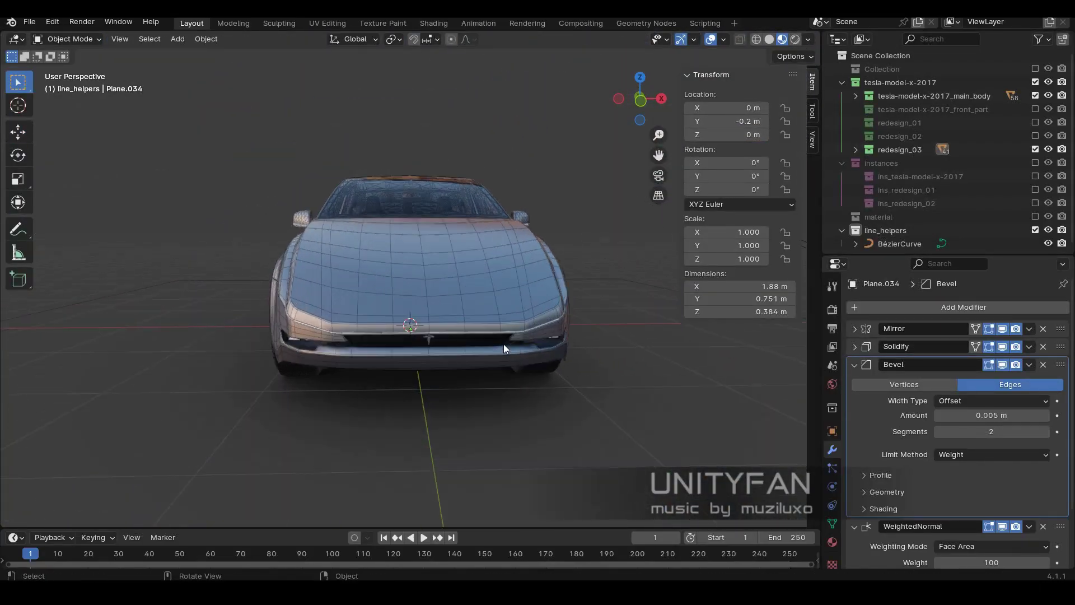
middle_click_drag(495, 321, 478, 324)
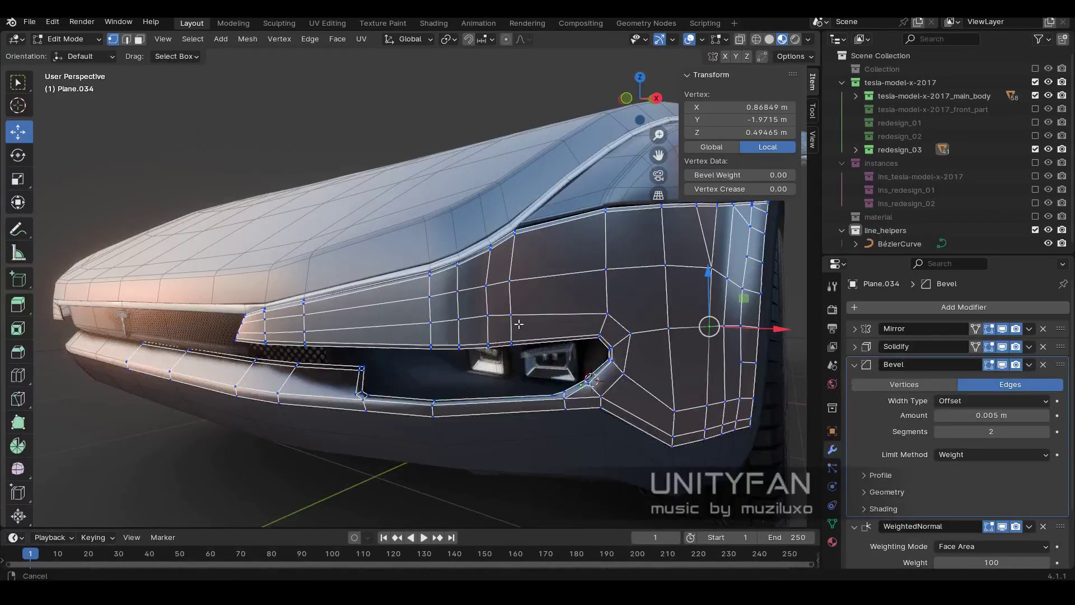
Place the moved fender vertex using the Right Ortho side view.
key("KP_3")
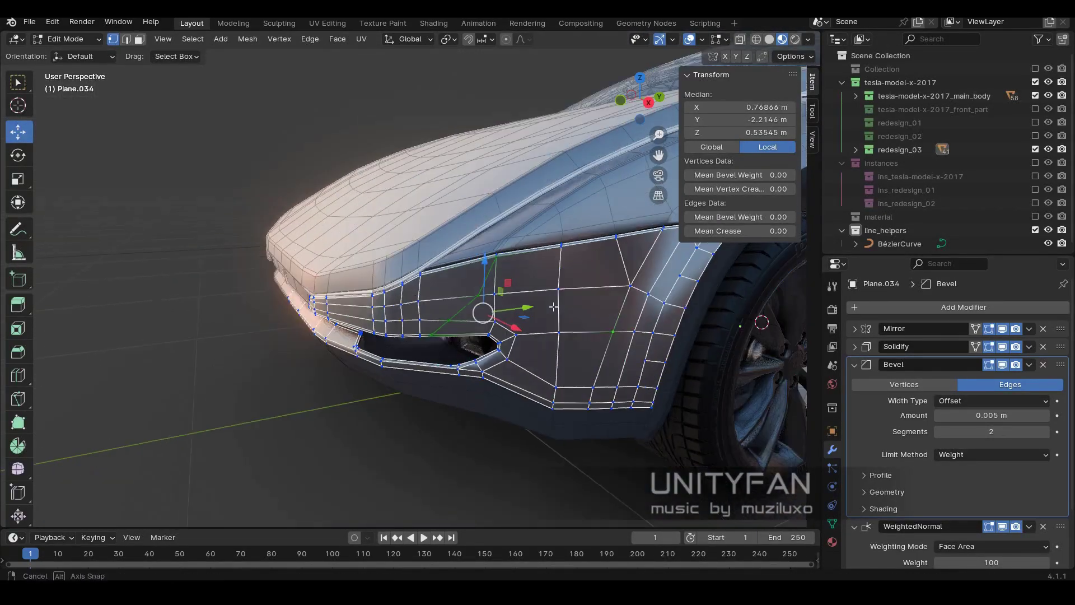
mouse_move(489, 198)
middle_mouse_down()
mouse_move(454, 283)
mouse_move(458, 307)
middle_mouse_up()
left_click(457, 308)
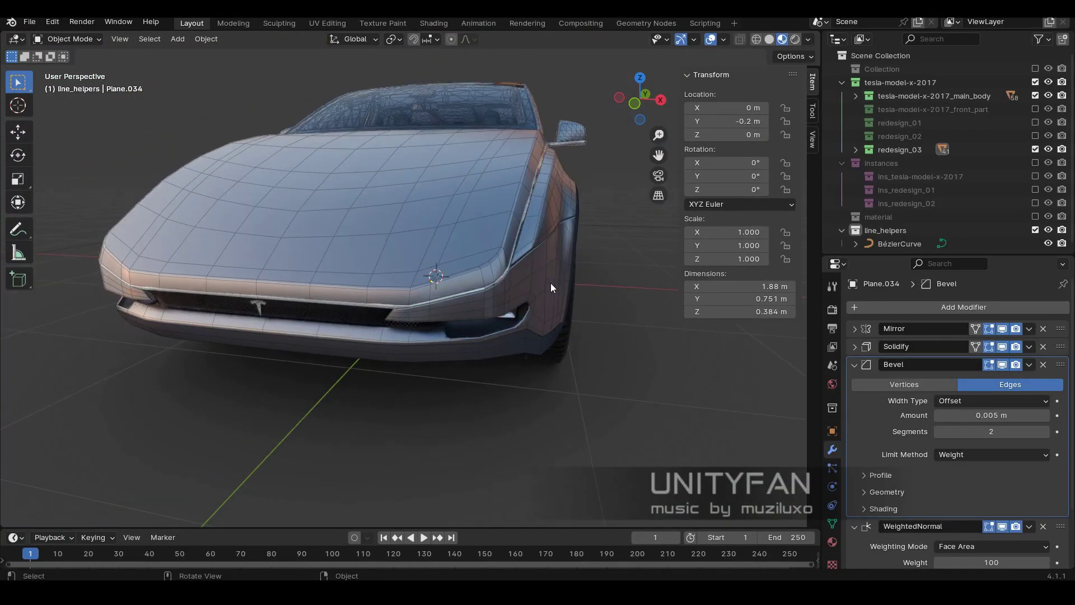
middle_click_drag(550, 283, 540, 177)
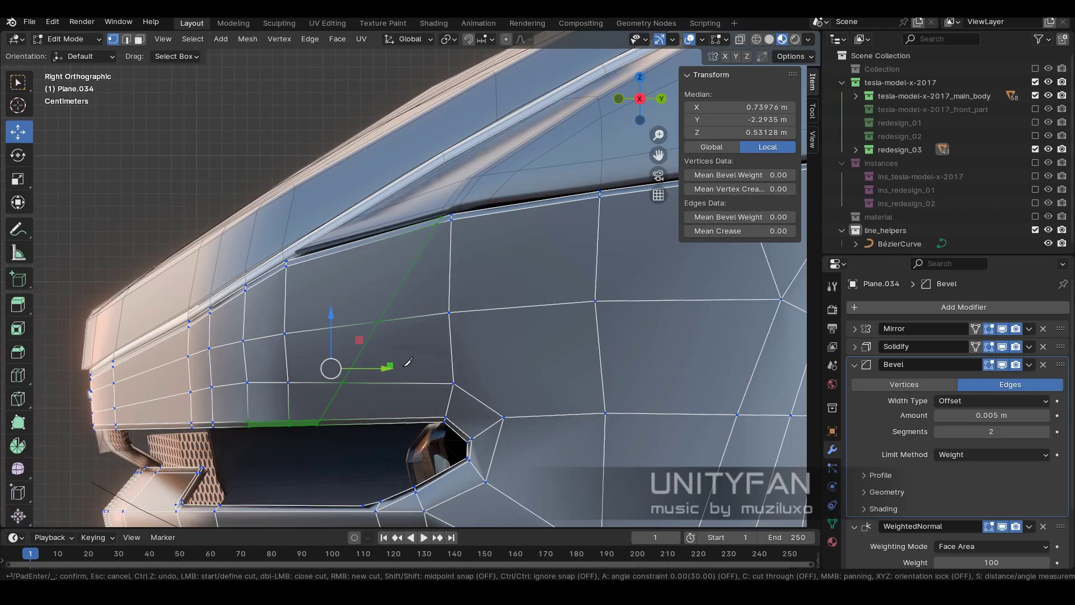
scroll(329, 436, "up", 4)
Knife-cut new edges into the fender and delete the unwanted faces.
key("k")
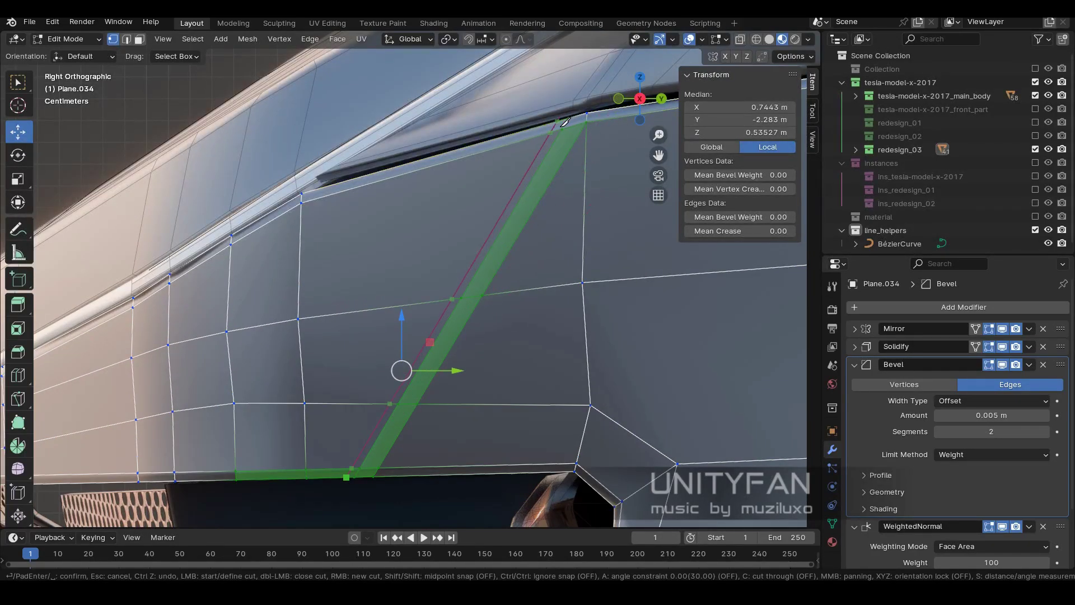
key("Return")
scroll(550, 159, "down", 3)
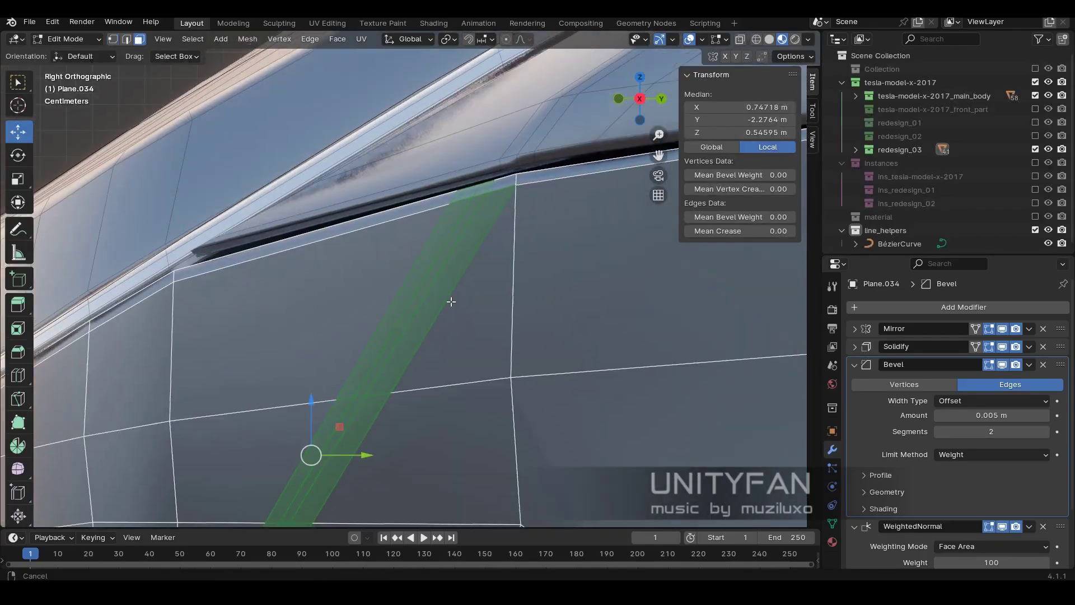
key("x")
left_click(489, 181)
scroll(438, 273, "down", 5)
middle_click_drag(438, 273, 441, 282)
Select and grow the bumper faces, then switch to intake panel Plane.026 for editing.
left_click(492, 293)
scroll(403, 280, "up", 4)
scroll(403, 280, "down", 4)
key("ctrl+KP_Add")
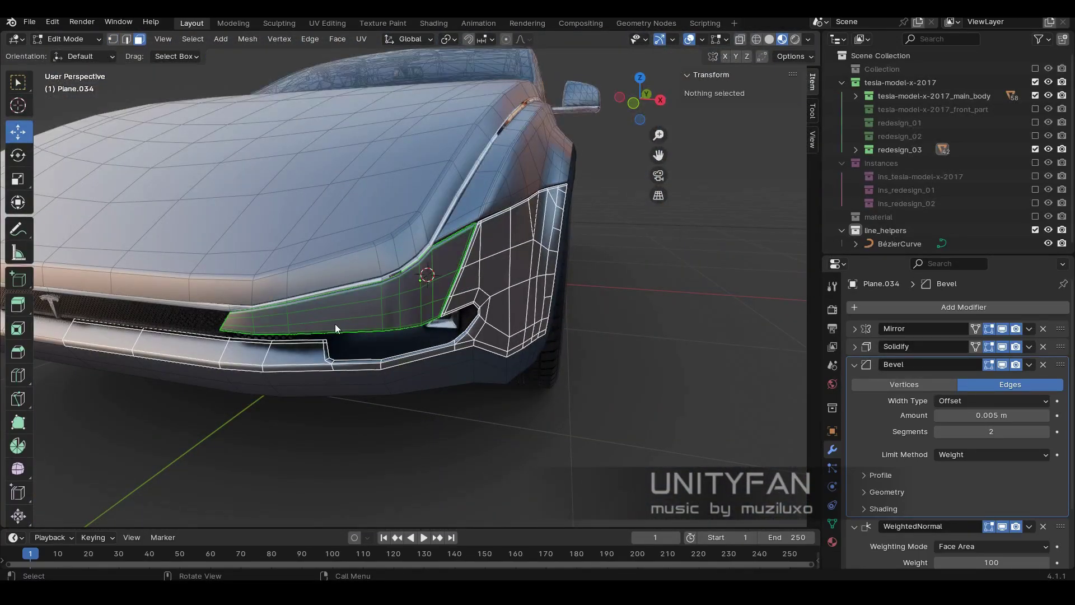
key("Tab")
left_click(335, 323)
key("KP_Decimal")
key("Tab")
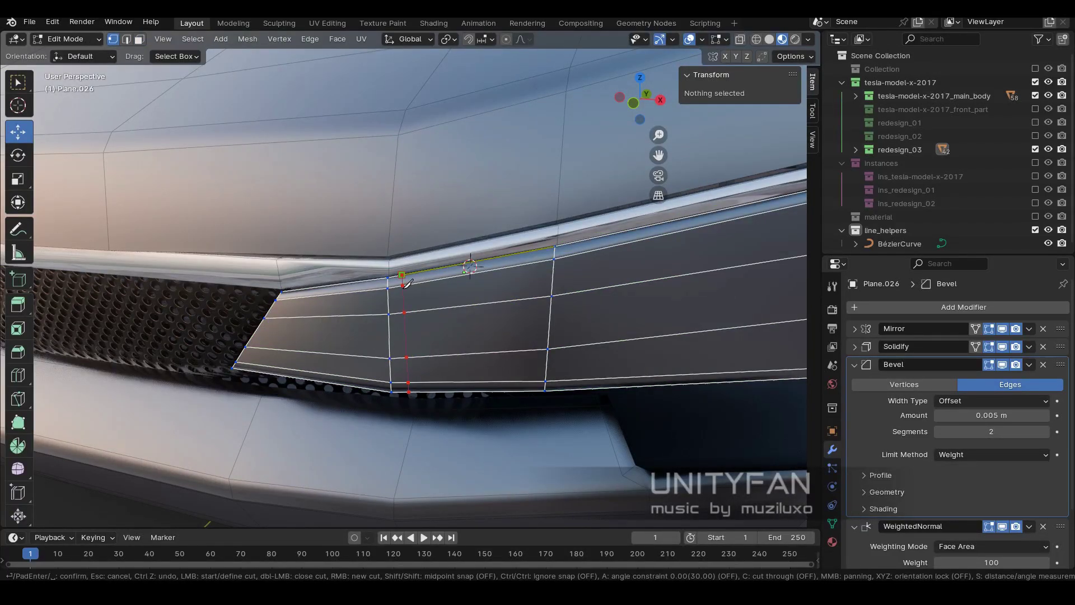
Confirm the vertical knife cut on intake panel Plane.026.
key("Return")
middle_click_drag(407, 284, 474, 337)
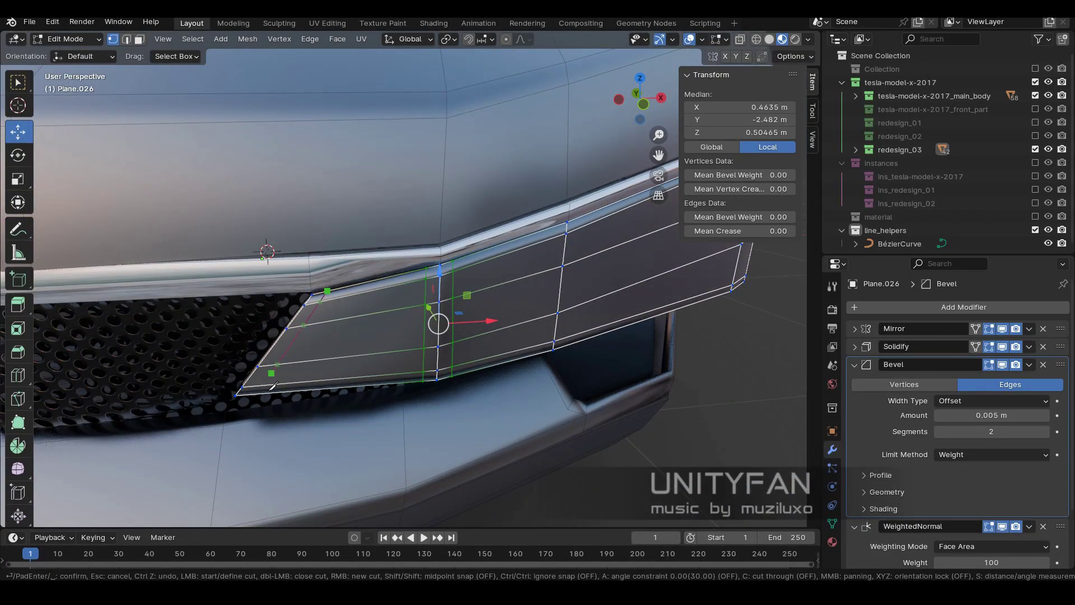
scroll(281, 393, "down", 3)
mouse_move(459, 321)
middle_mouse_down()
mouse_move(363, 315)
mouse_move(473, 332)
mouse_move(458, 287)
mouse_move(560, 358)
middle_mouse_up()
scroll(503, 354, "up", 3)
Assign the headlight_cover material to the upper intake panel.
left_click(860, 363)
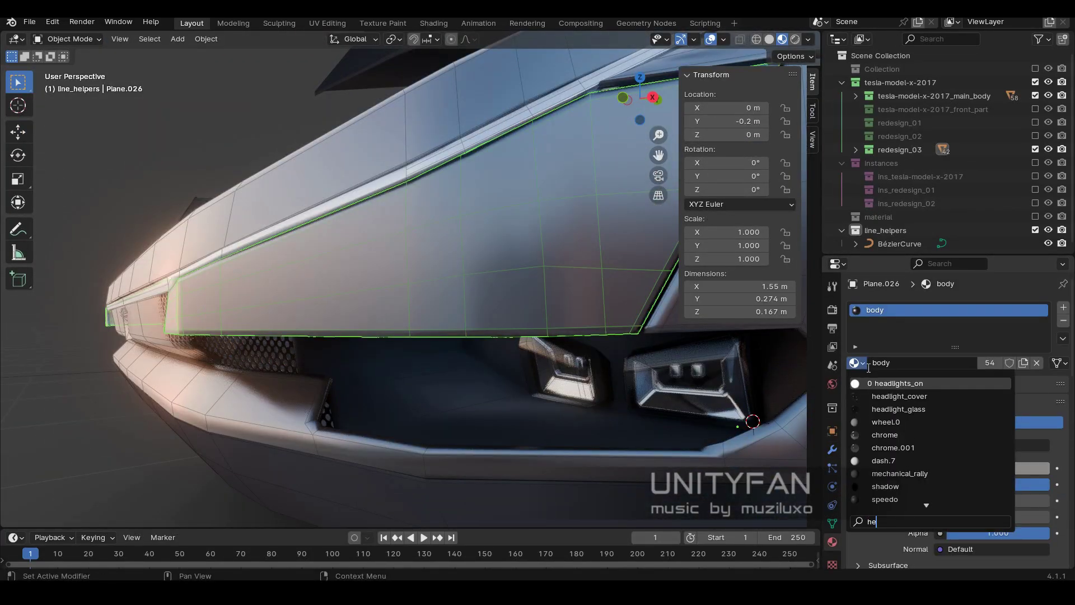
left_click(890, 377)
scroll(307, 166, "down", 3)
mouse_move(307, 165)
middle_mouse_down()
mouse_move(553, 326)
mouse_move(422, 321)
mouse_move(397, 332)
mouse_move(530, 299)
mouse_move(487, 325)
middle_mouse_up()
Separate the panel's lower edge strip into its own object and give it chrome.
key("Tab")
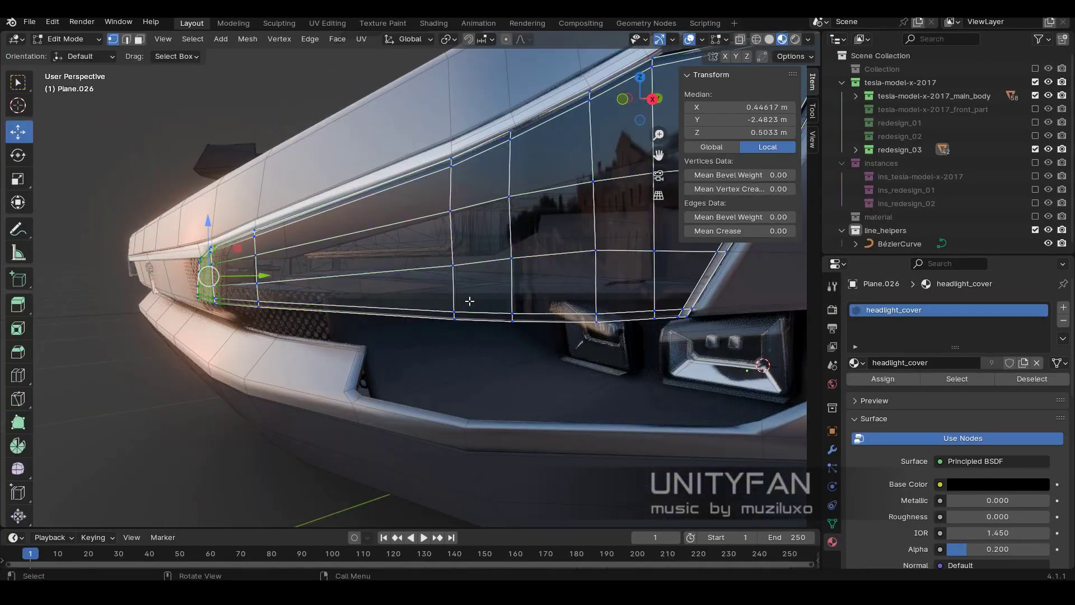
scroll(544, 301, "up", 3)
key("w")
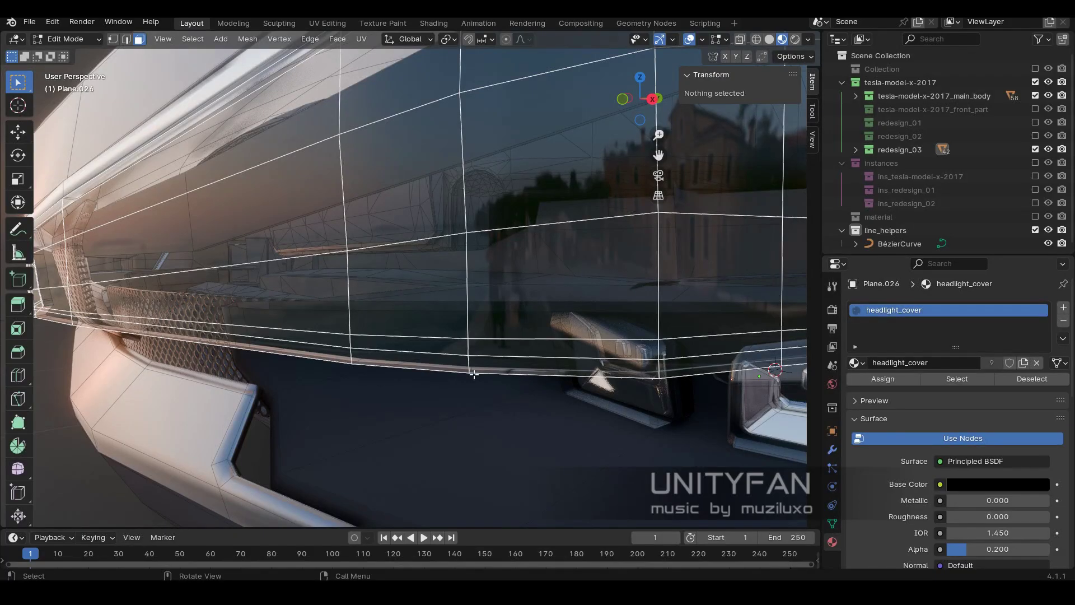
left_click(466, 367)
key("Tab")
left_click(848, 380)
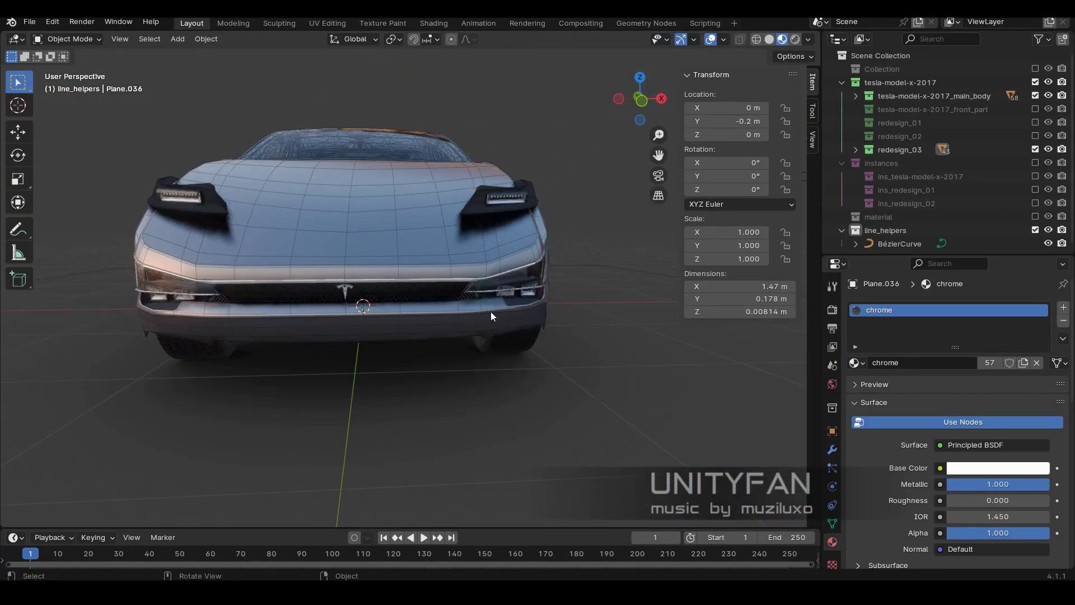
Move the faces of interior panel Plane.029 from the side view.
mouse_move(490, 316)
middle_mouse_down()
mouse_move(546, 322)
mouse_move(426, 318)
mouse_move(673, 228)
mouse_move(527, 222)
mouse_move(391, 252)
middle_mouse_up()
left_click(504, 235)
key("Tab")
key("KP_3")
key("g")
left_click(292, 279)
Inspect the edited faces up close in wireframe display.
mouse_move(293, 279)
middle_mouse_down()
mouse_move(313, 359)
mouse_move(256, 289)
mouse_move(405, 339)
middle_mouse_up()
scroll(313, 358, "up", 3)
scroll(314, 359, "up", 3)
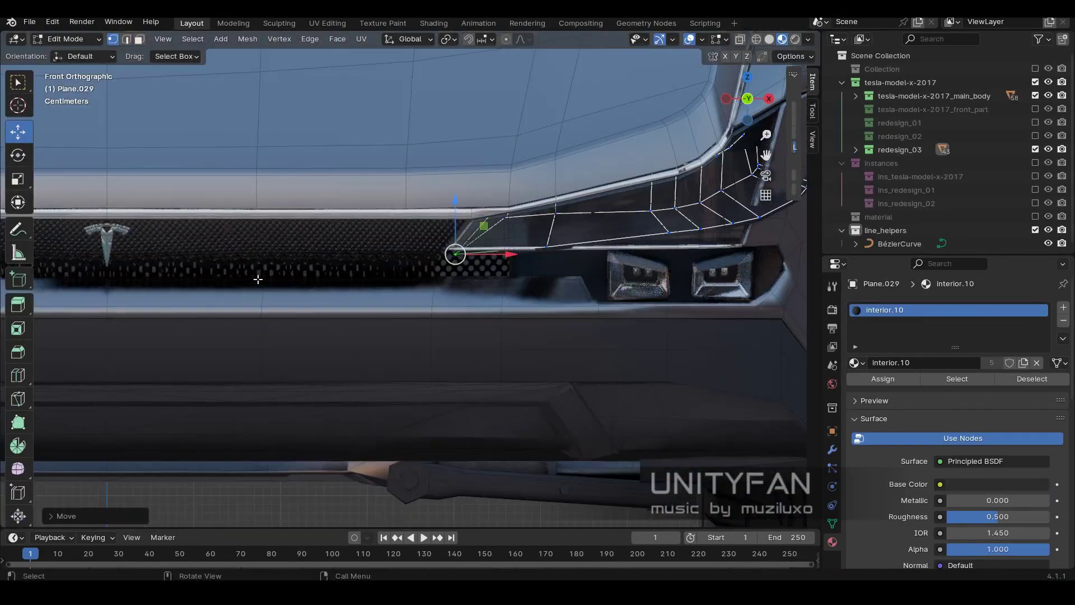
scroll(405, 339, "up", 2)
scroll(406, 339, "down", 5)
key("shift+z")
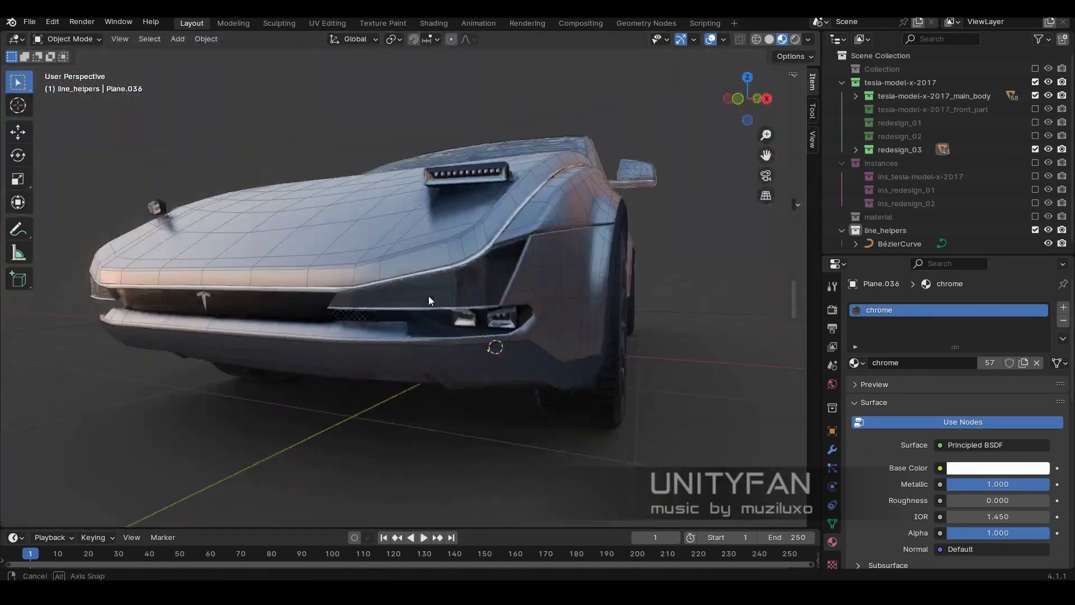
Orbit around the car to check the chrome trim, fog light and grill shading.
mouse_move(429, 301)
middle_mouse_down()
mouse_move(630, 315)
mouse_move(549, 327)
mouse_move(534, 352)
mouse_move(585, 369)
middle_mouse_up()
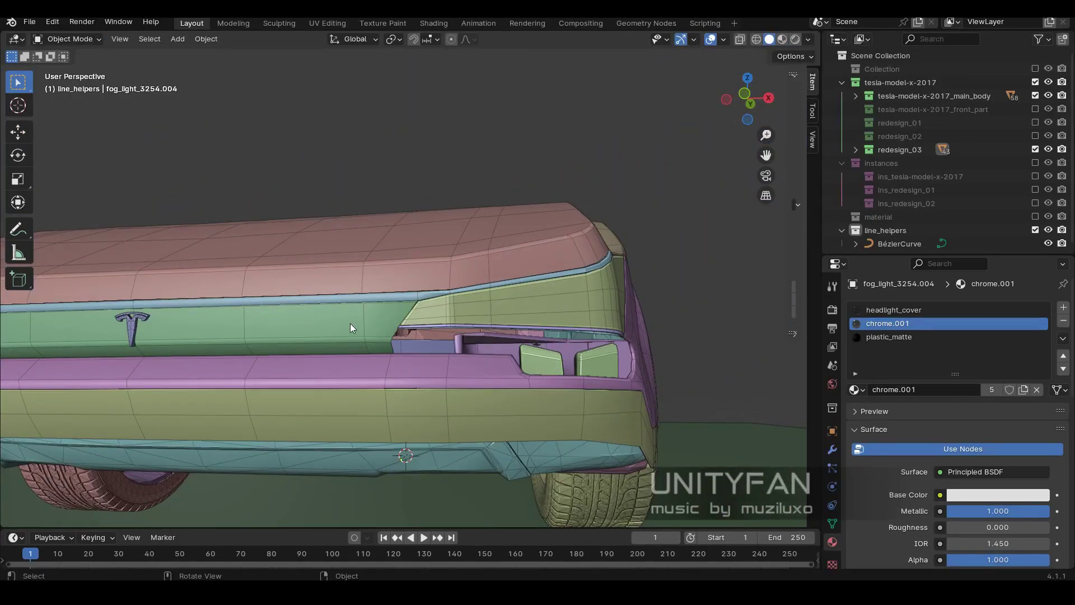
key("z")
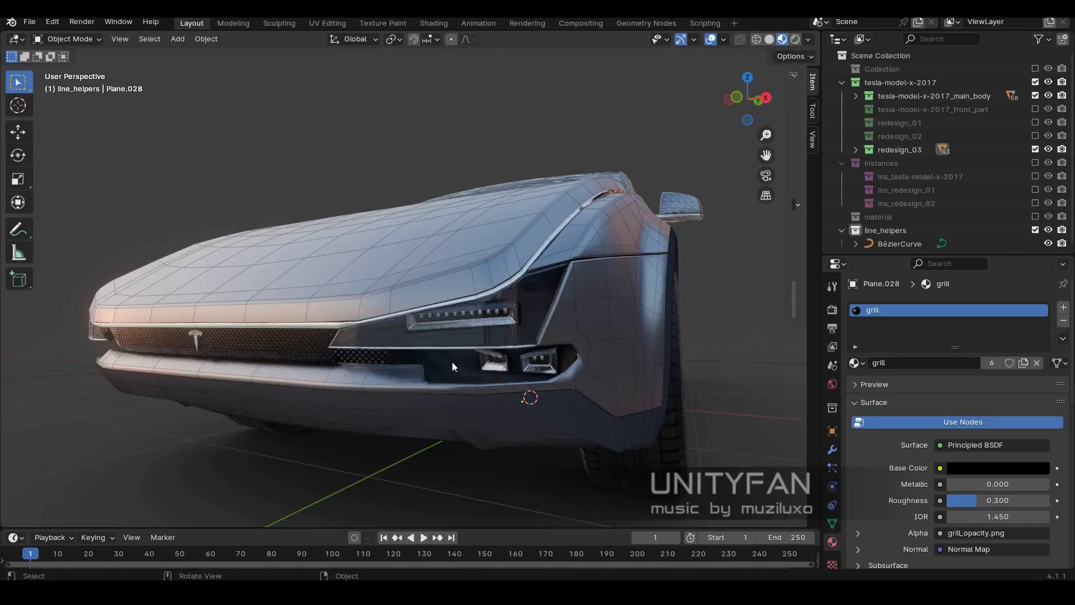
middle_click_drag(452, 362, 525, 312)
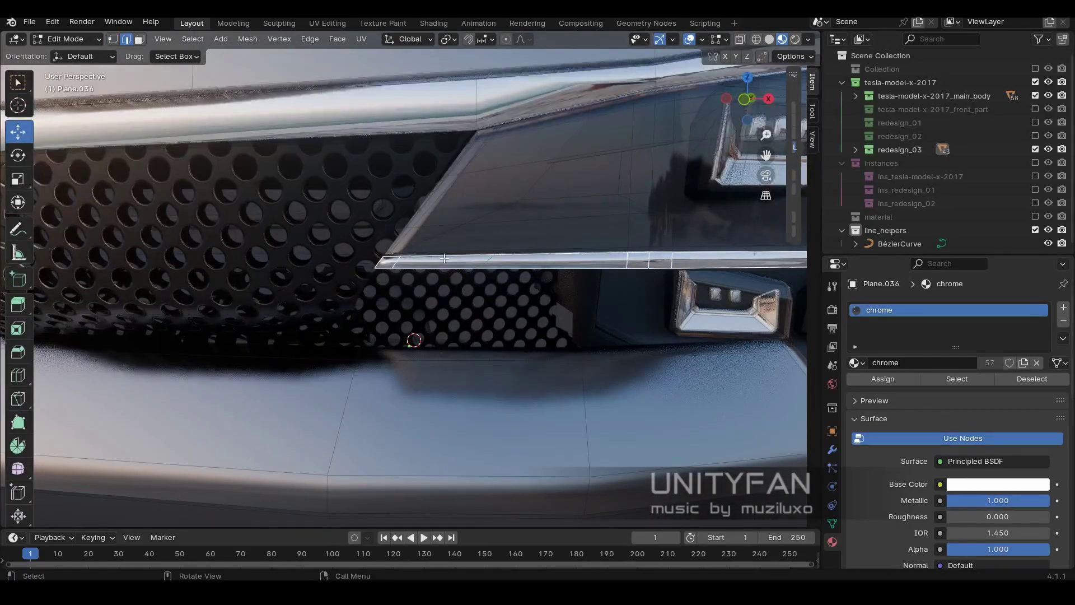
Move the chrome strip's edges and vertices, constrained to X in front view.
left_click(411, 267)
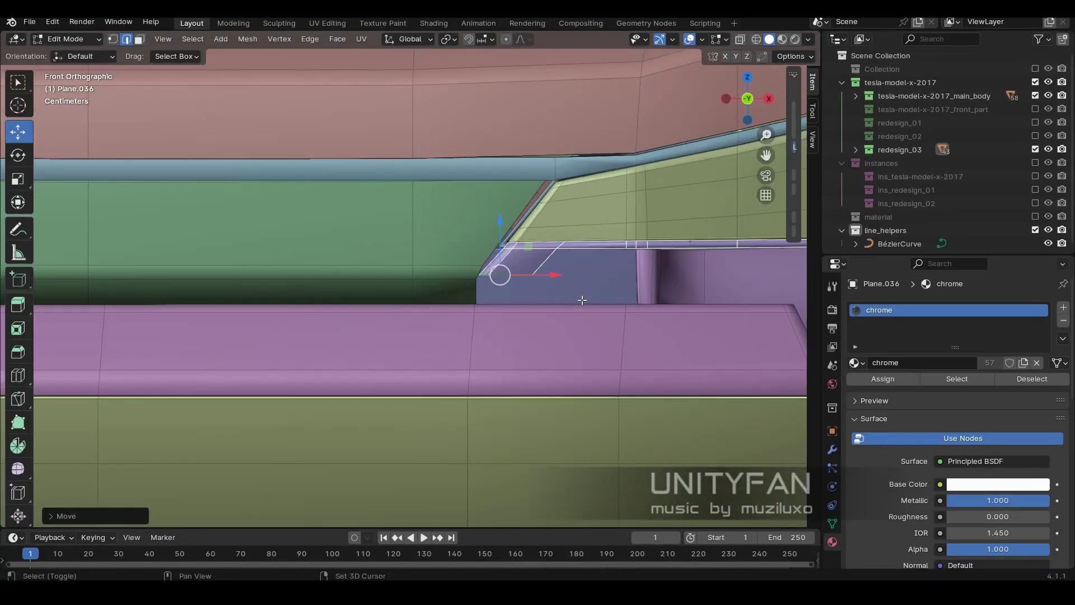
mouse_move(582, 301)
middle_mouse_down()
mouse_move(404, 276)
mouse_move(470, 285)
middle_mouse_up()
key("g")
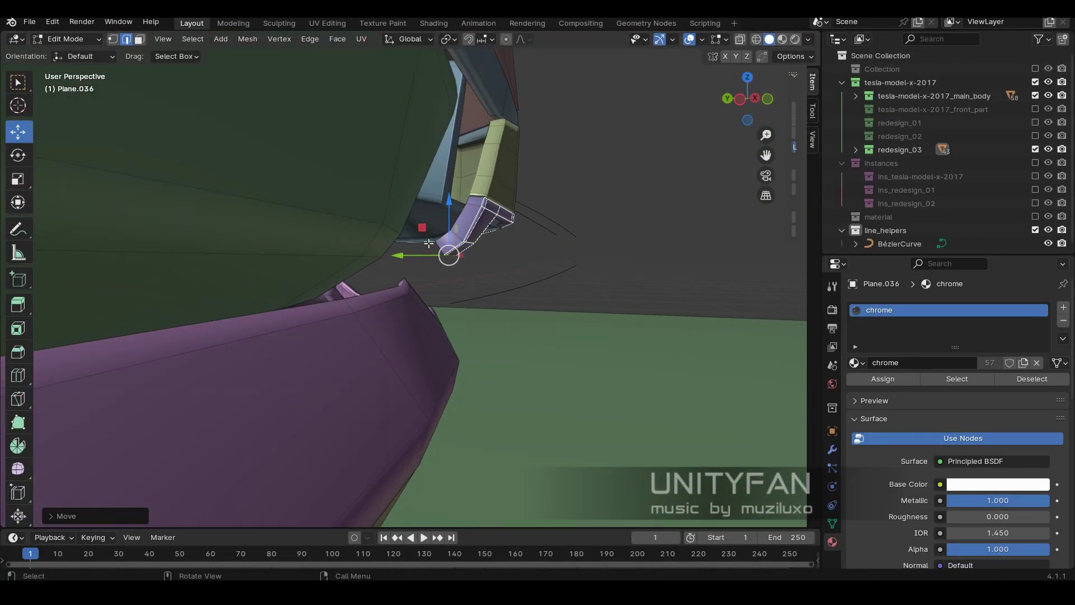
left_click(345, 268)
key("KP_1")
key("g")
key("x")
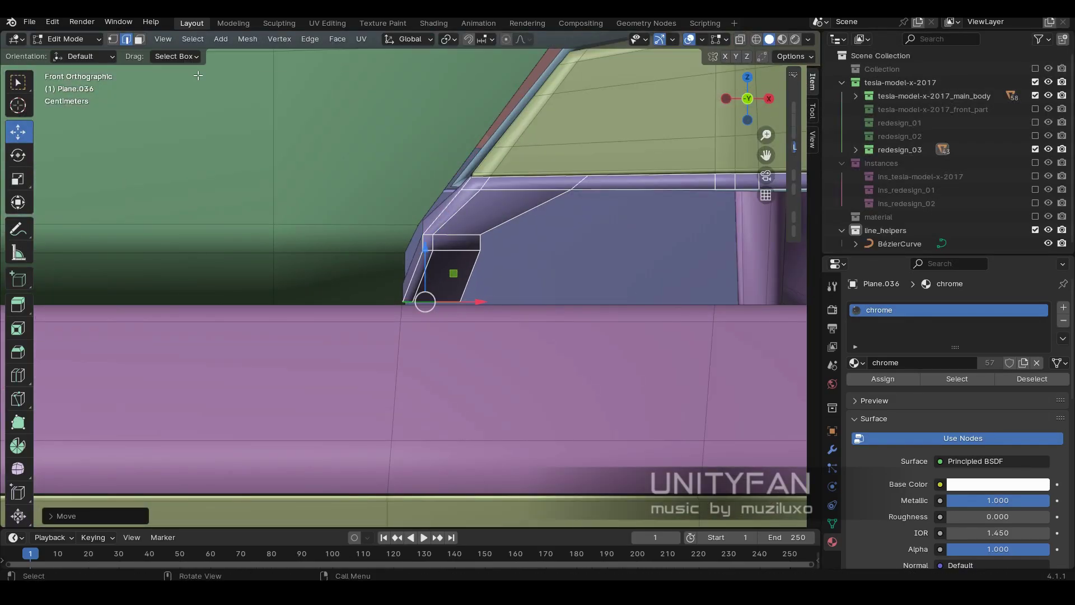
left_click(447, 256)
Frame the whole car, then move the chrome trim end again in Edit Mode.
key("Tab")
key("Home")
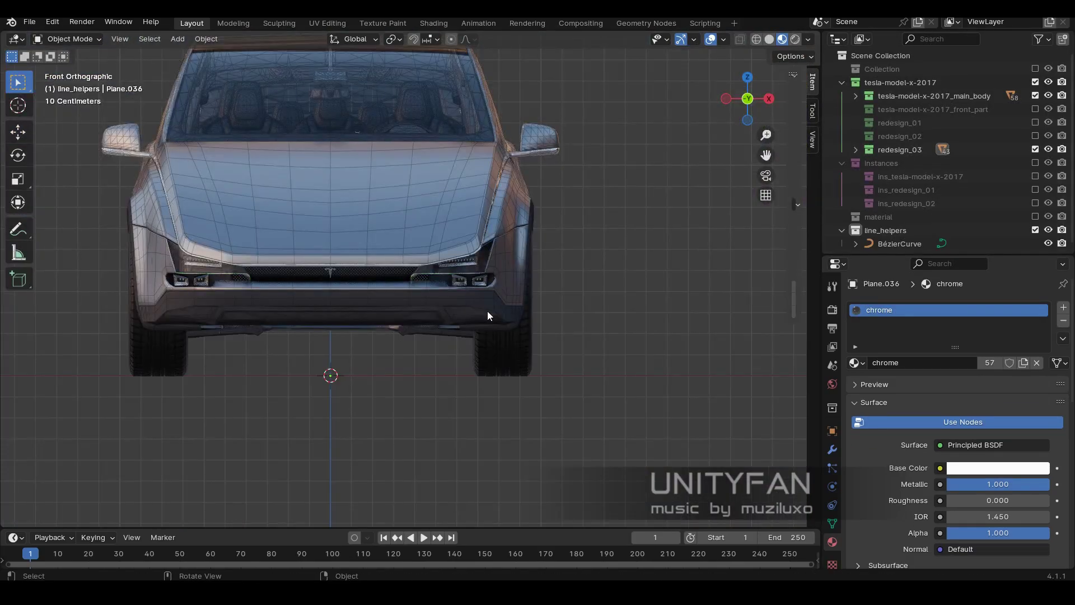
mouse_move(487, 310)
middle_mouse_down()
mouse_move(511, 308)
mouse_move(519, 321)
middle_mouse_up()
scroll(520, 320, "up", 5)
key("Tab")
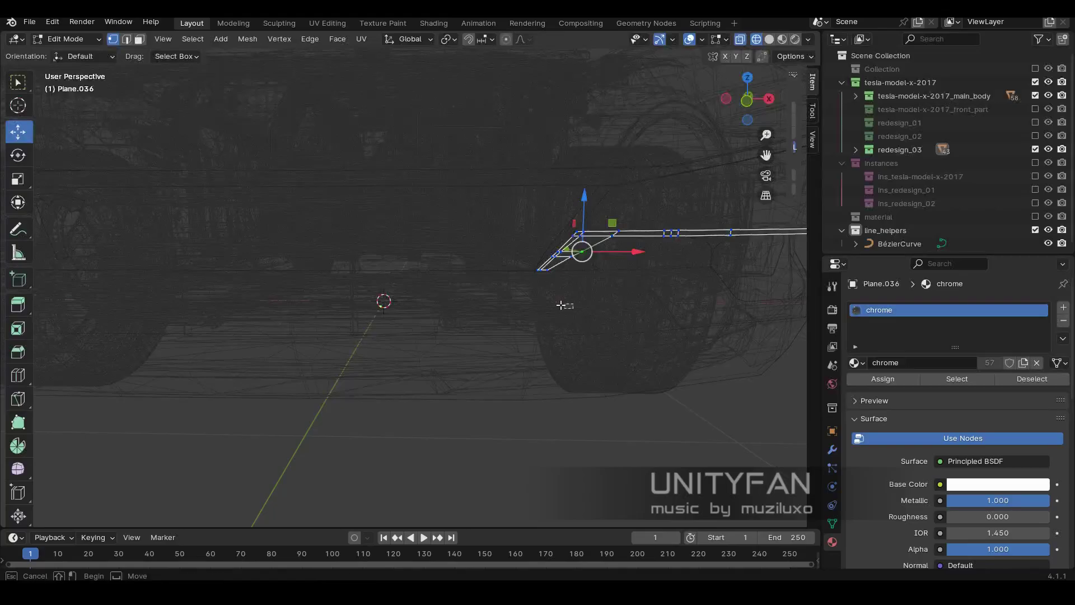
scroll(384, 300, "up", 3)
key("g")
left_click(510, 262)
Check the trim with materials, then adjust it once more in solid shading.
key("Home")
key("Tab")
mouse_move(478, 296)
middle_mouse_down()
mouse_move(549, 289)
mouse_move(521, 263)
mouse_move(517, 240)
middle_mouse_up()
scroll(535, 317, "up", 5)
key("Tab")
left_click(575, 272)
key("z")
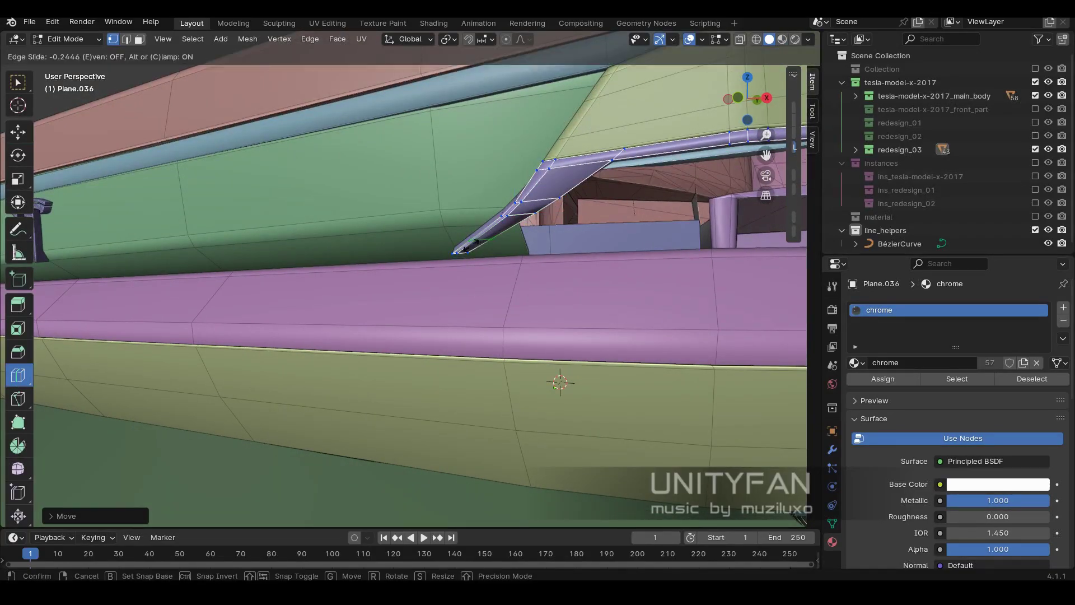
Slide the strip's selected edges and show the object's transform values.
mouse_move(409, 289)
middle_mouse_down()
mouse_move(427, 307)
mouse_move(415, 297)
mouse_move(514, 308)
mouse_move(388, 285)
middle_mouse_up()
key("2")
scroll(388, 284, "down", 4)
key("g")
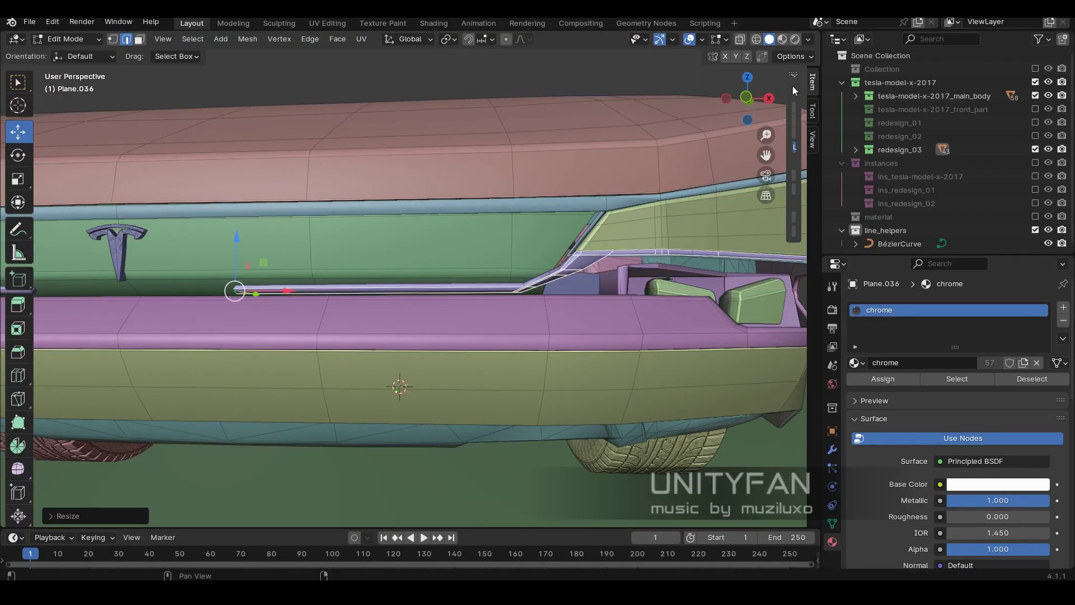
left_click_drag(792, 86, 689, 86)
key("Tab")
Preview the car front with materials from a frontal view.
middle_click_drag(392, 168, 282, 173)
key("z")
scroll(348, 345, "up", 3)
middle_click_drag(347, 345, 503, 346)
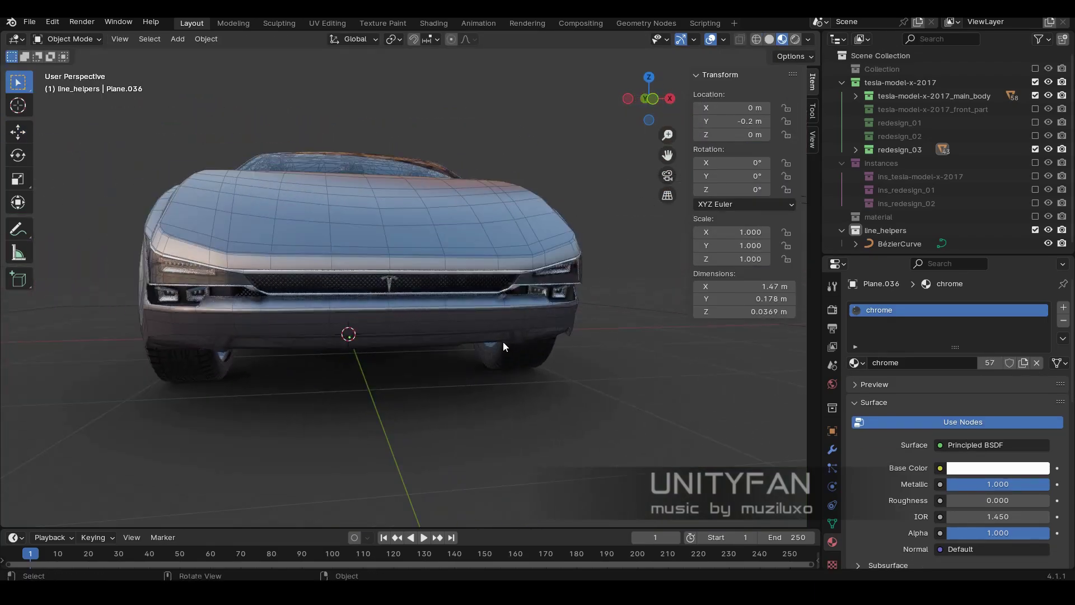
Re-check the chrome strip edges in Edit Mode, then return to Object Mode.
key("Tab")
scroll(367, 260, "up", 5)
scroll(367, 260, "up", 2)
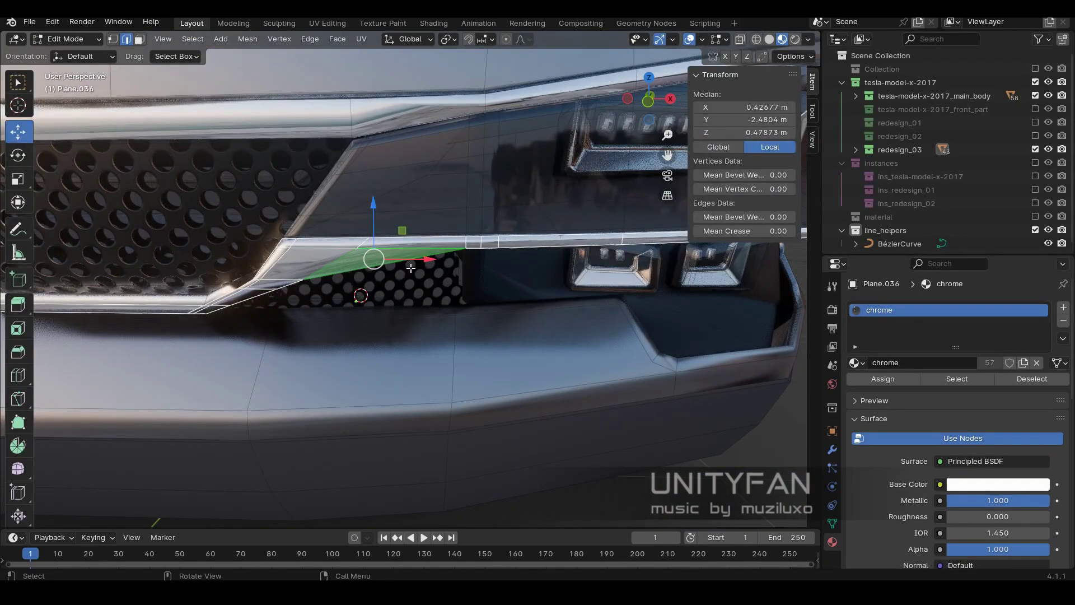
key("Tab")
scroll(411, 268, "down", 5)
mouse_move(573, 129)
middle_mouse_down()
mouse_move(543, 323)
mouse_move(579, 318)
middle_mouse_up()
Select the hood panel and turn off the wireframe overlay on the car.
left_click(568, 296)
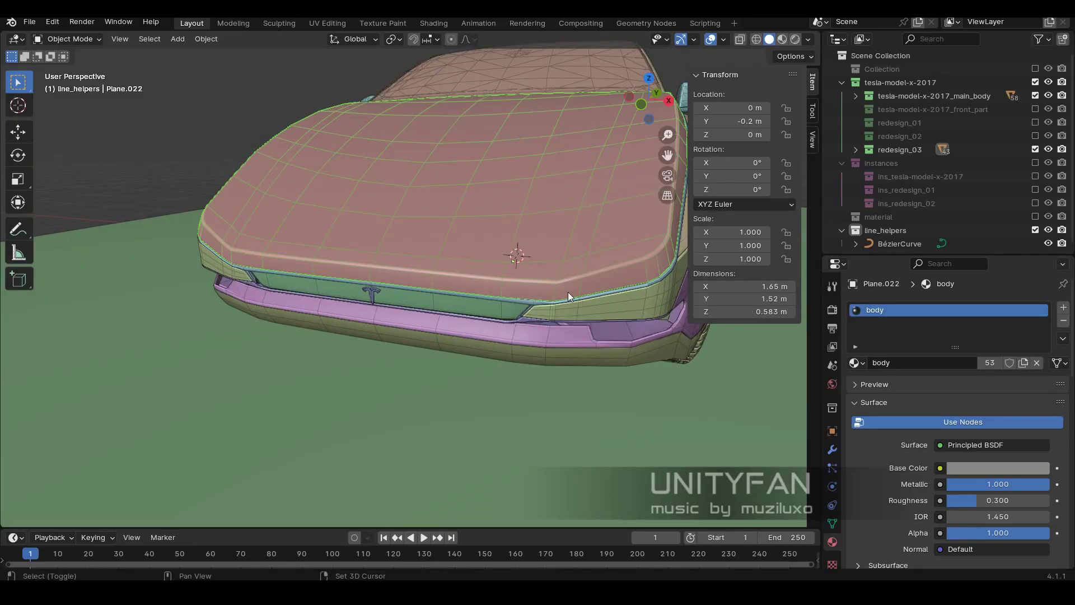
key("Tab")
scroll(567, 296, "up", 5)
key("Tab")
scroll(470, 280, "down", 5)
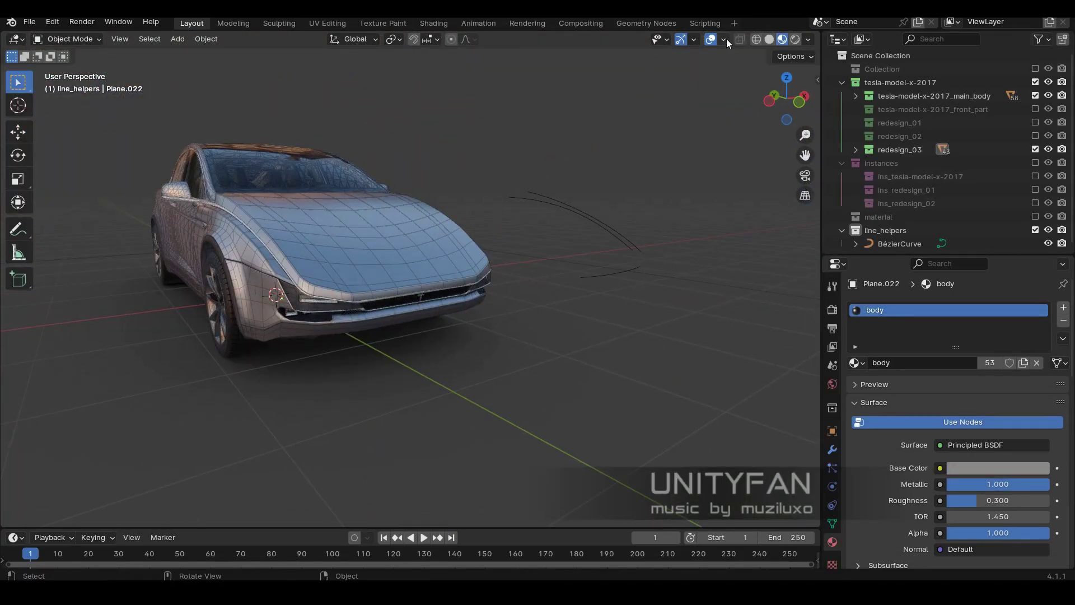
left_click(723, 41)
left_click(641, 269)
mouse_move(419, 308)
middle_mouse_down()
mouse_move(406, 311)
mouse_move(426, 328)
mouse_move(383, 320)
mouse_move(484, 363)
mouse_move(491, 291)
mouse_move(364, 275)
middle_mouse_up()
Extend the knife cut across the hood mesh from the top-down view.
key("Tab")
key("KP_7")
scroll(502, 156, "up", 2)
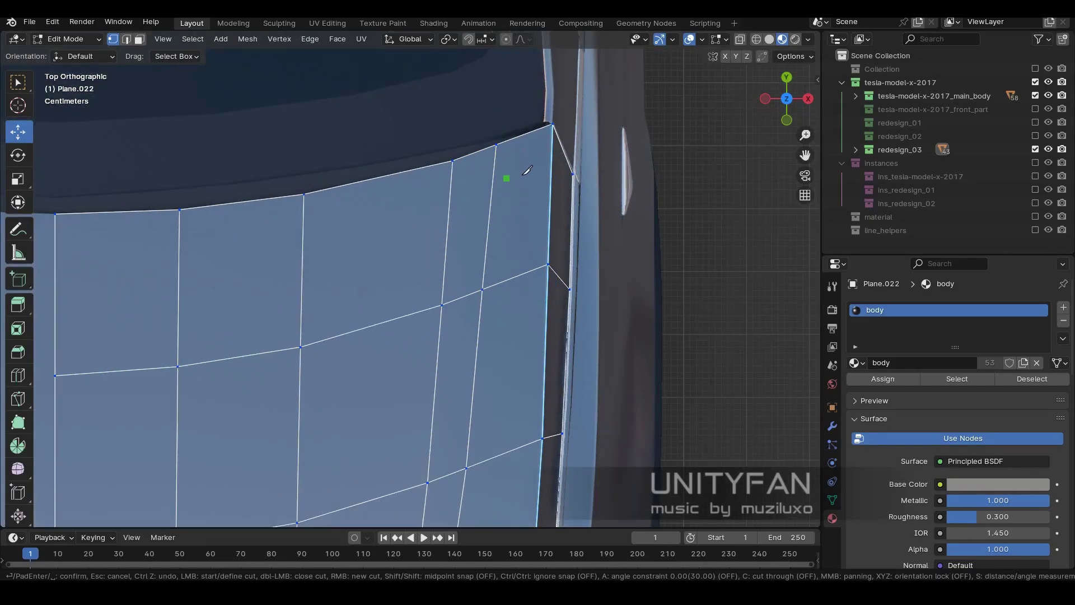
scroll(482, 288, "down", 2)
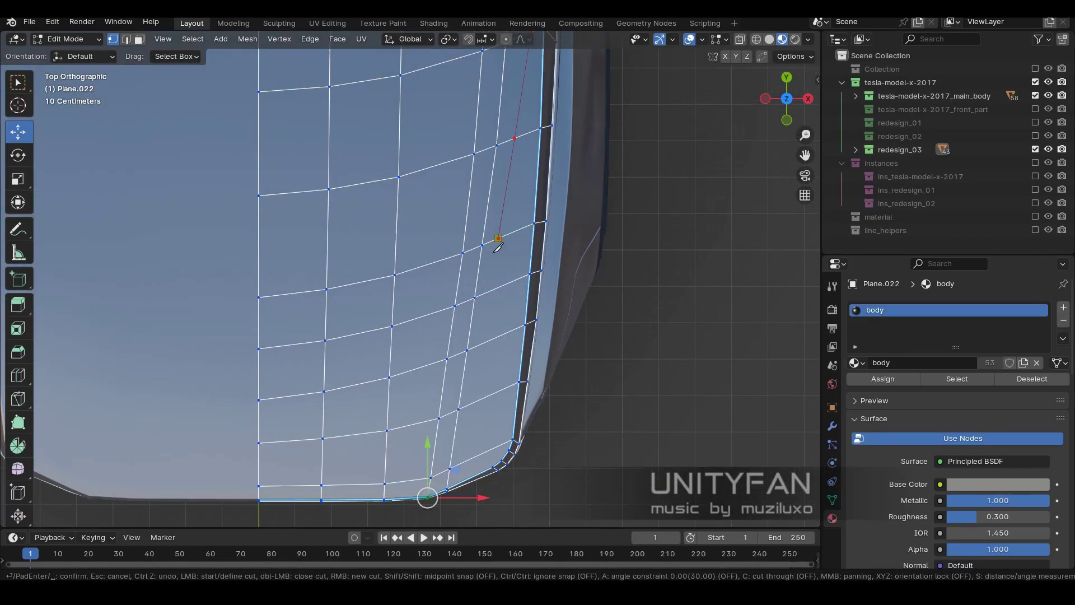
left_click(498, 240)
scroll(458, 297, "down", 3)
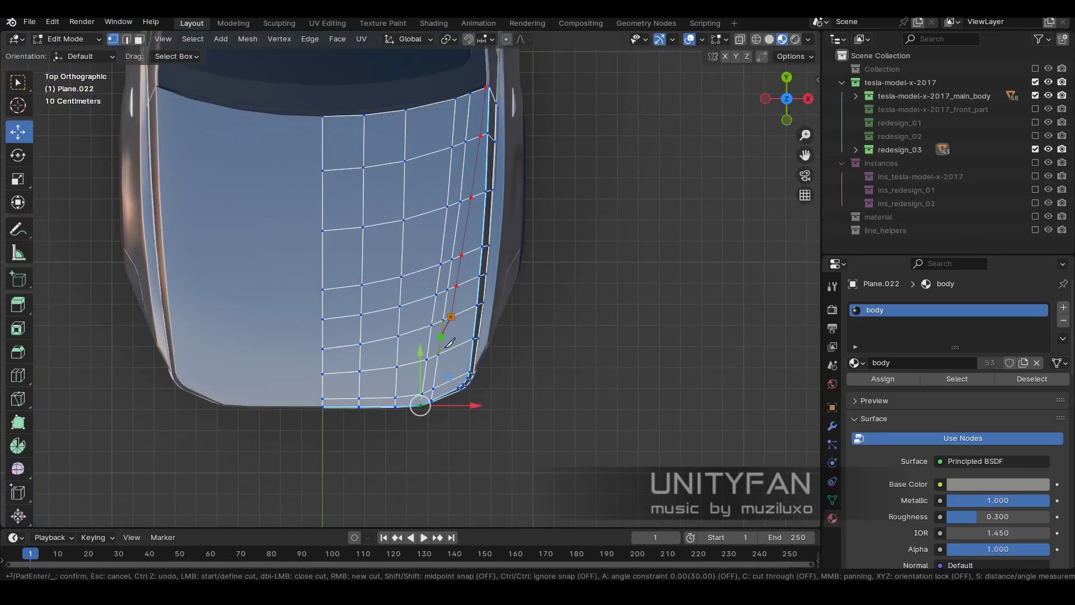
scroll(449, 343, "up", 2)
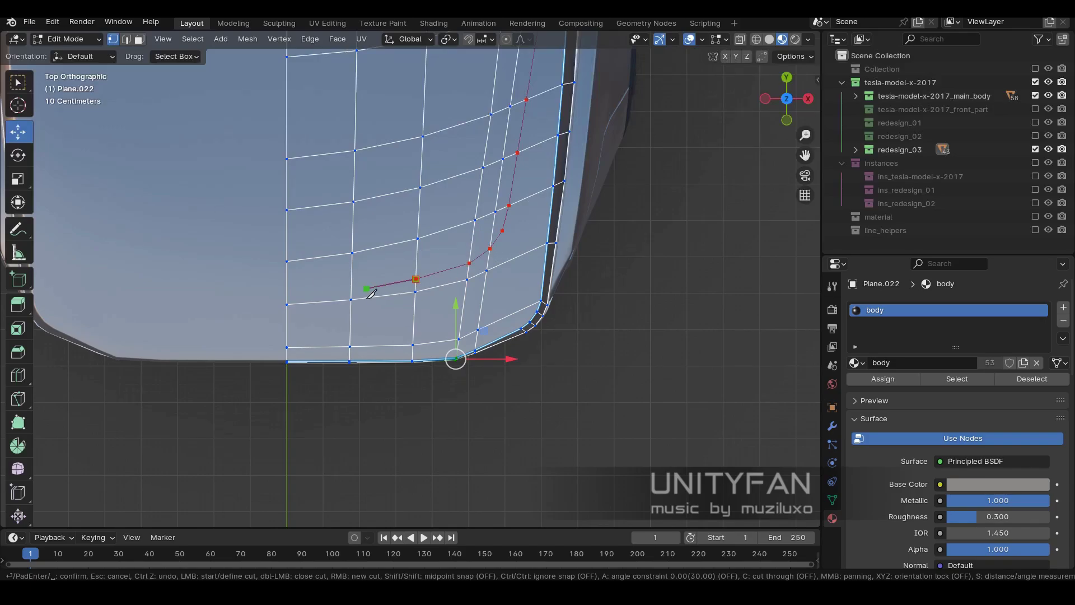
Select the run of edges along the hood's side.
middle_click_drag(349, 295, 487, 242)
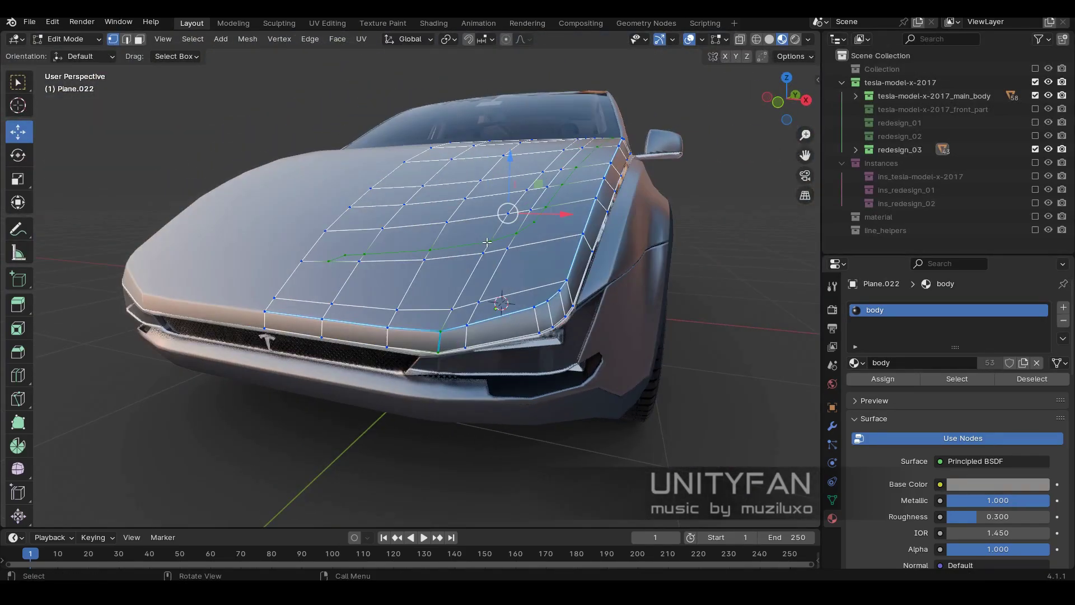
left_click(366, 245)
scroll(401, 290, "up", 1)
left_click(313, 290, "ctrl")
middle_click_drag(313, 290, 628, 366)
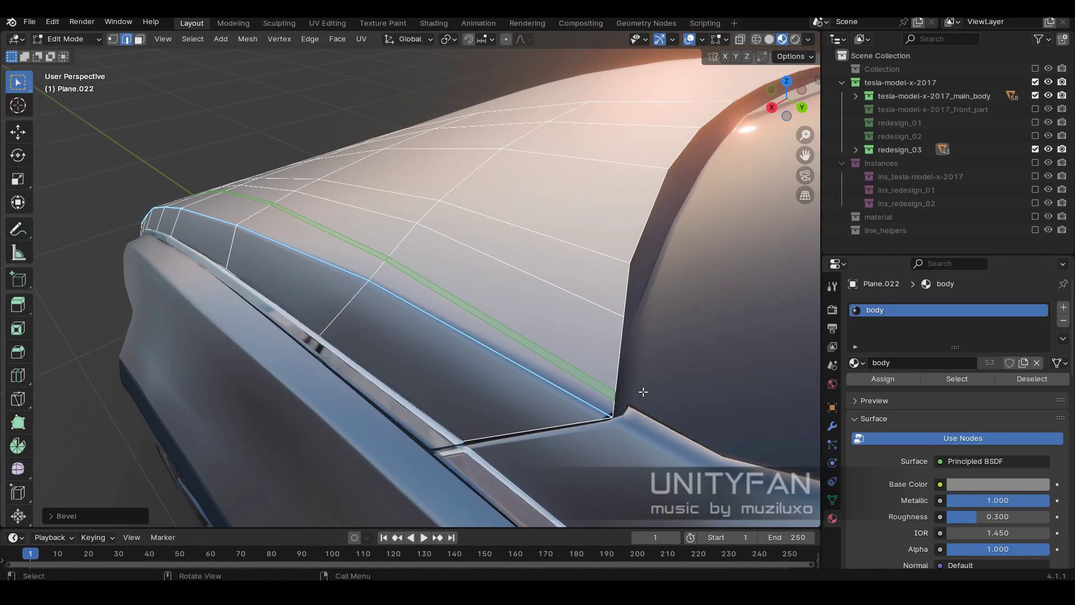
Set the bevel width on the hood side edge to form a thin strip.
left_click(67, 516)
left_click(176, 312)
scroll(412, 308, "up", 2)
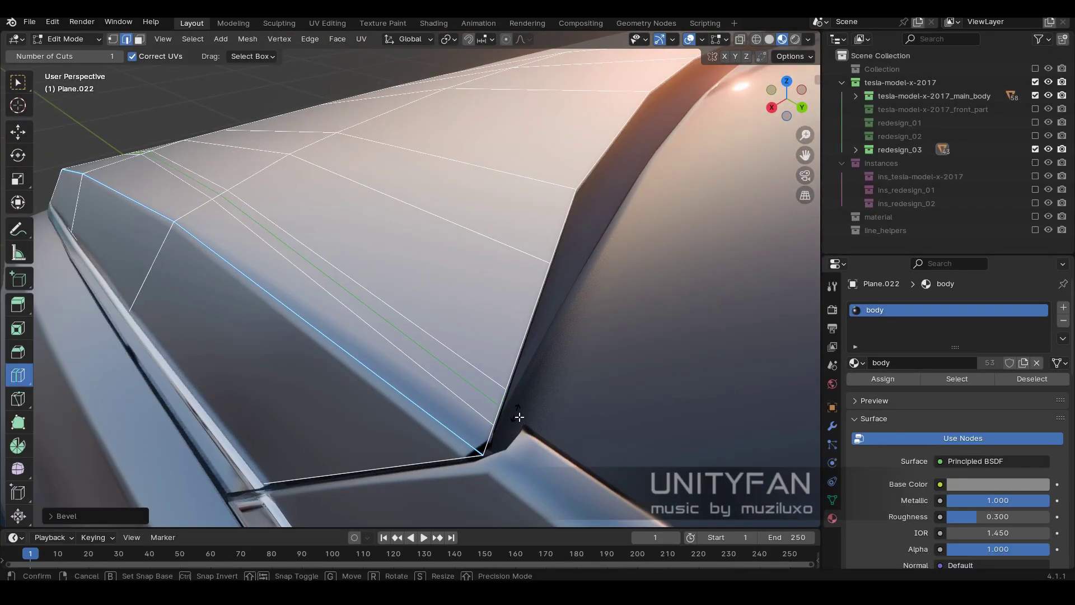
left_click(554, 421)
left_click(174, 312)
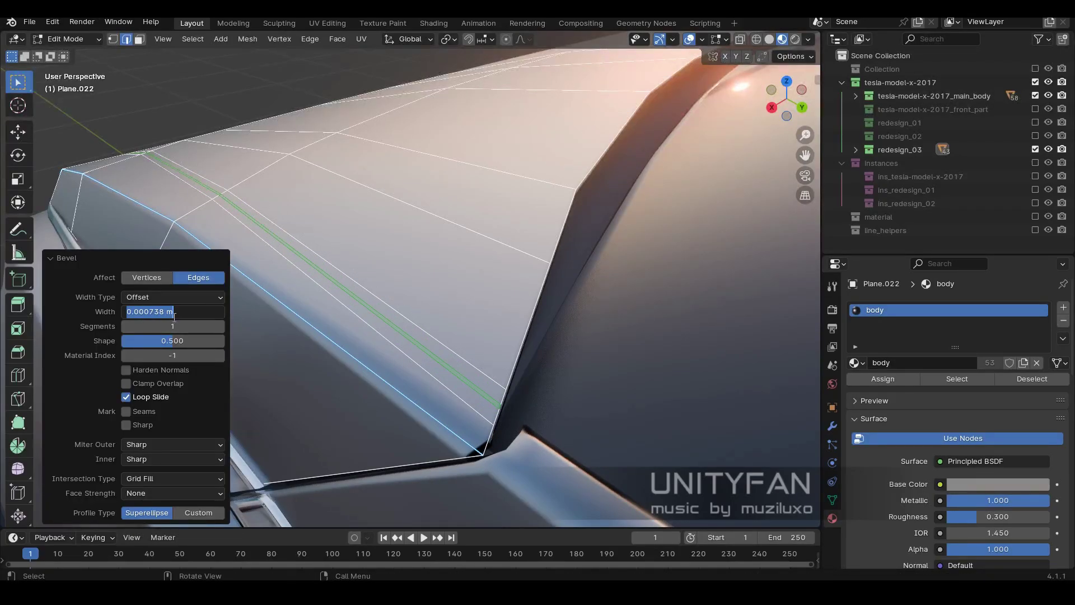
scroll(264, 231, "down", 5)
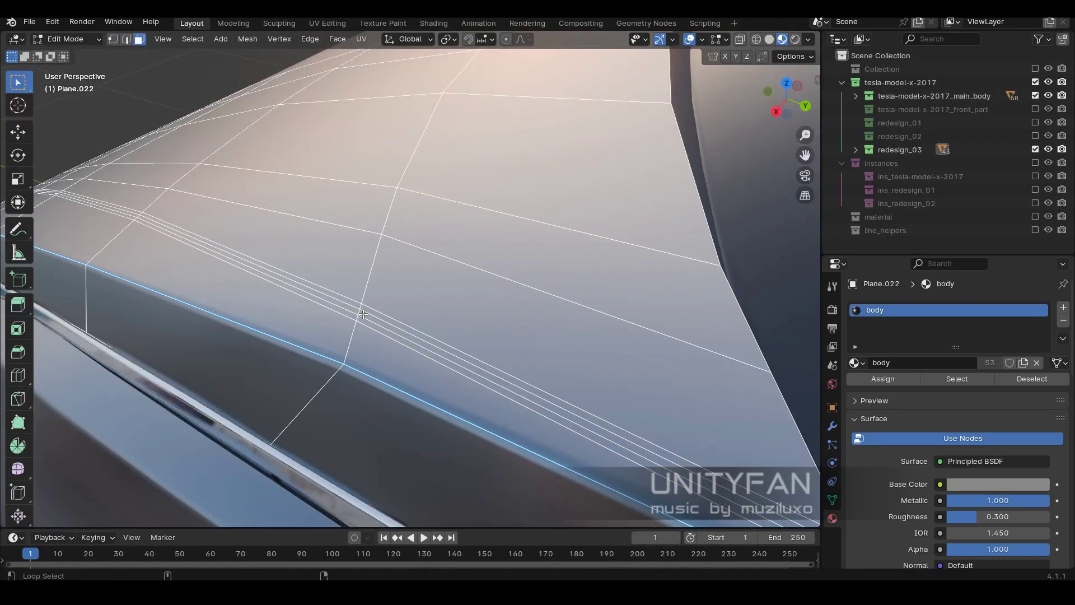
Select a hood face and grow the selection to its neighbouring faces.
mouse_move(264, 231)
middle_mouse_down()
mouse_move(411, 260)
mouse_move(533, 227)
mouse_move(502, 295)
mouse_move(534, 338)
middle_mouse_up()
left_click(417, 238)
key("ctrl+KP_Add")
key("ctrl+KP_Add")
key("ctrl+KP_Add")
Apply the plastic_smoth material from the Asset Browser's materials catalog to hood panel Plane.037.
key("Tab")
left_click(857, 363)
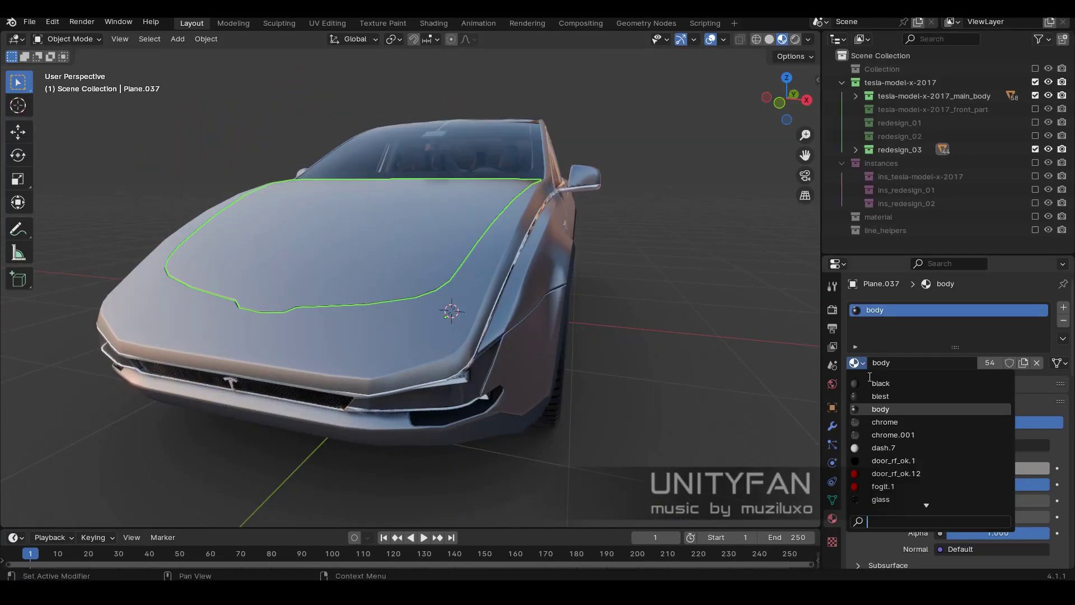
type("pl")
mouse_move(247, 105)
middle_mouse_down()
mouse_move(502, 241)
mouse_move(521, 263)
middle_mouse_up()
left_click(15, 40)
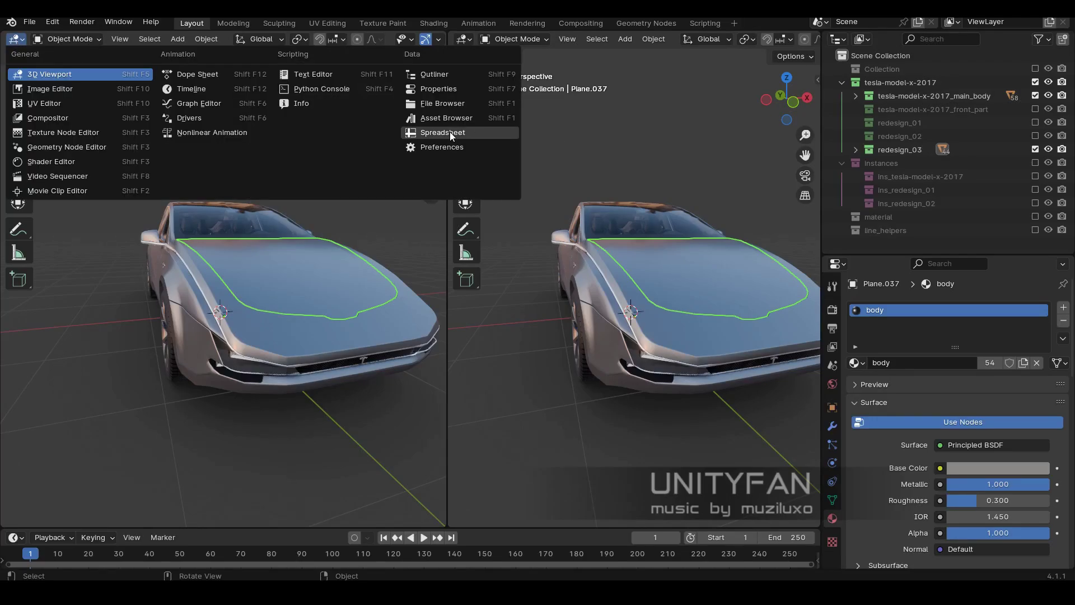
left_click(449, 132)
left_click(42, 169)
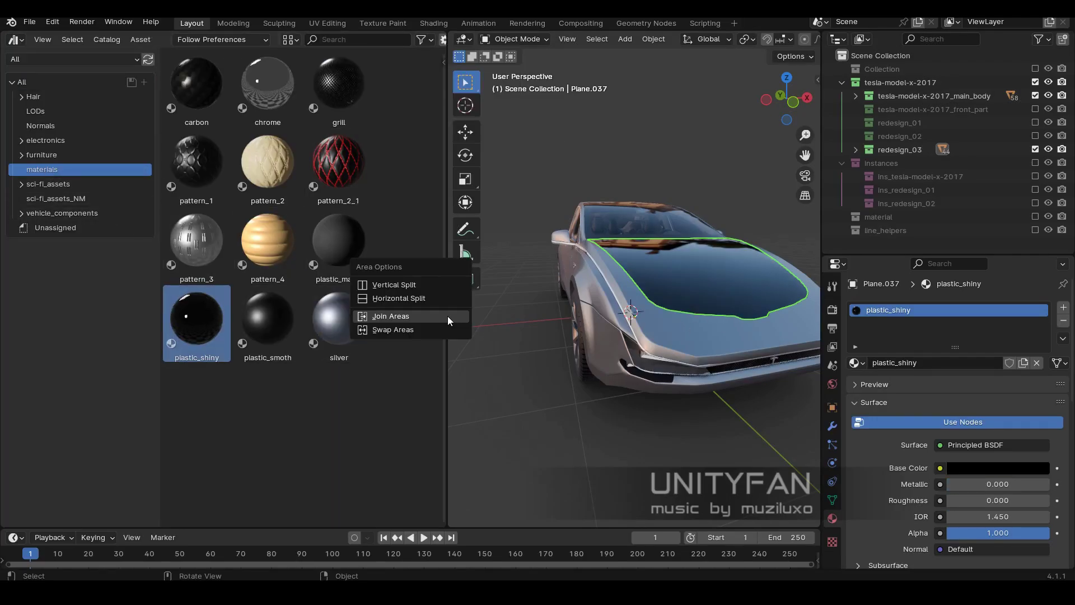
right_click(454, 315)
left_click(482, 336)
mouse_move(532, 253)
middle_mouse_down()
mouse_move(563, 273)
mouse_move(506, 256)
mouse_move(576, 256)
mouse_move(537, 337)
mouse_move(511, 305)
mouse_move(549, 260)
middle_mouse_up()
key("Tab")
scroll(511, 304, "up", 5)
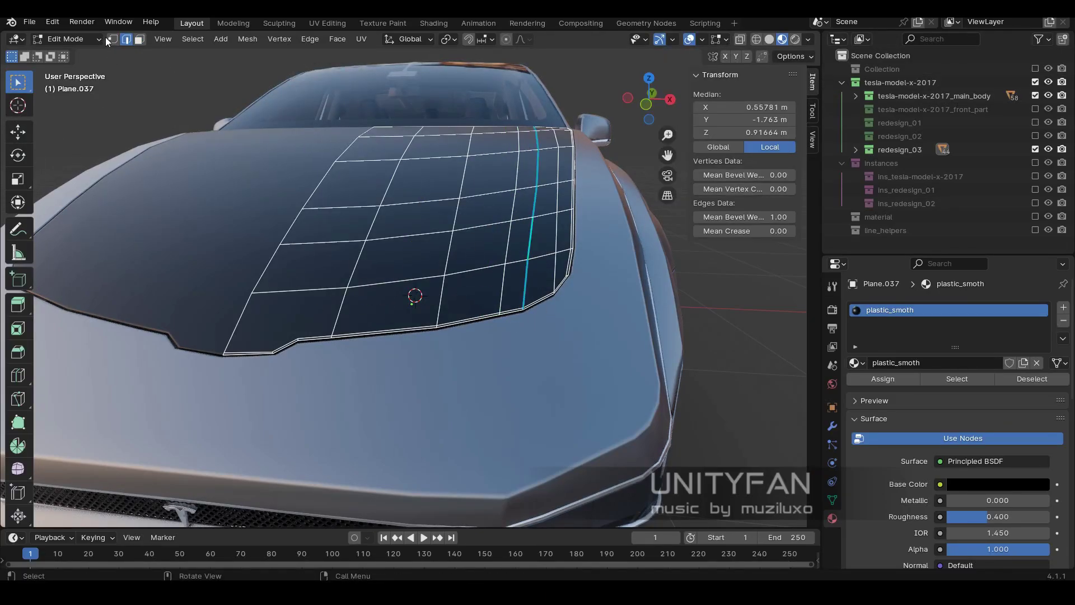
Inspect the hood panel faces in X-ray side view, then return to material preview.
key("alt+z")
left_click_drag(302, 241, 540, 392)
middle_click_drag(392, 314, 535, 254)
key("KP_3")
left_click(448, 39)
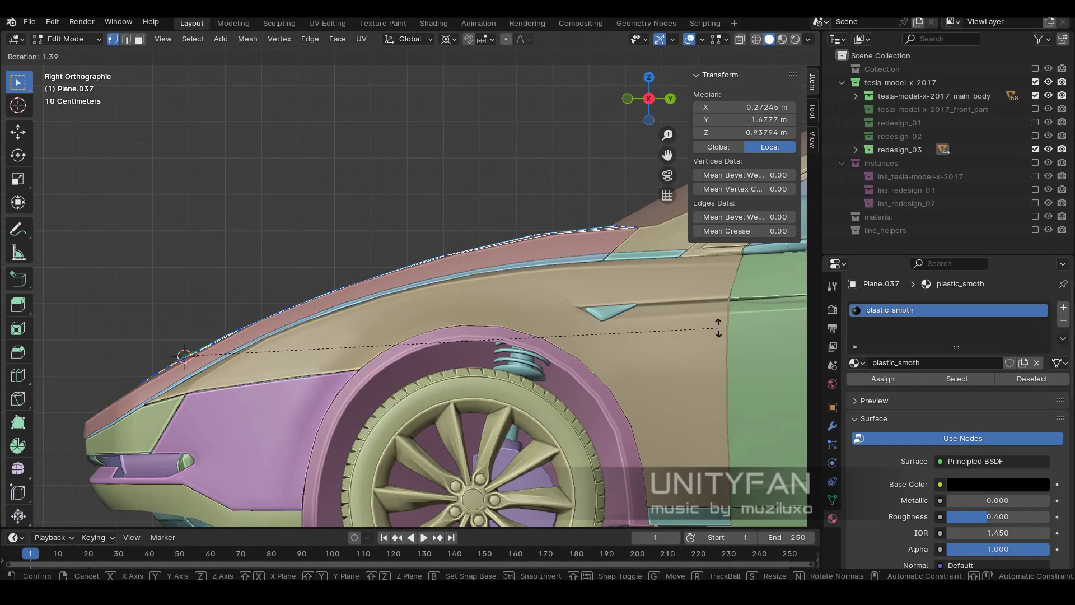
key("Escape")
middle_click_drag(718, 326, 545, 227)
key("Tab")
key("z")
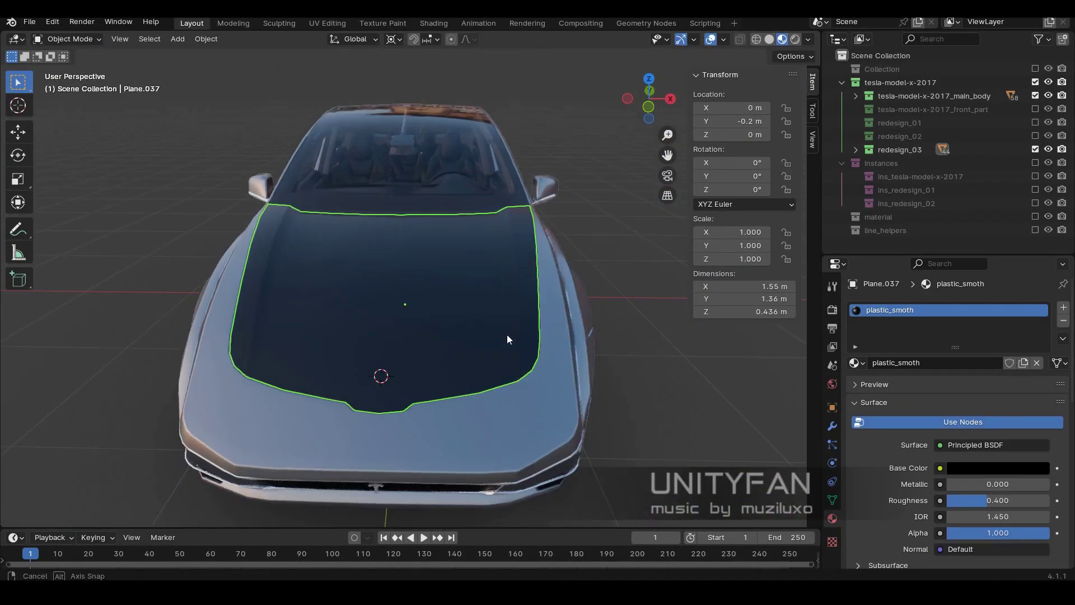
mouse_move(508, 339)
middle_mouse_down()
mouse_move(474, 267)
mouse_move(363, 267)
middle_mouse_up()
Add a new edge loop to the hood panel and slide it along the car's length.
key("Tab")
key("alt+z")
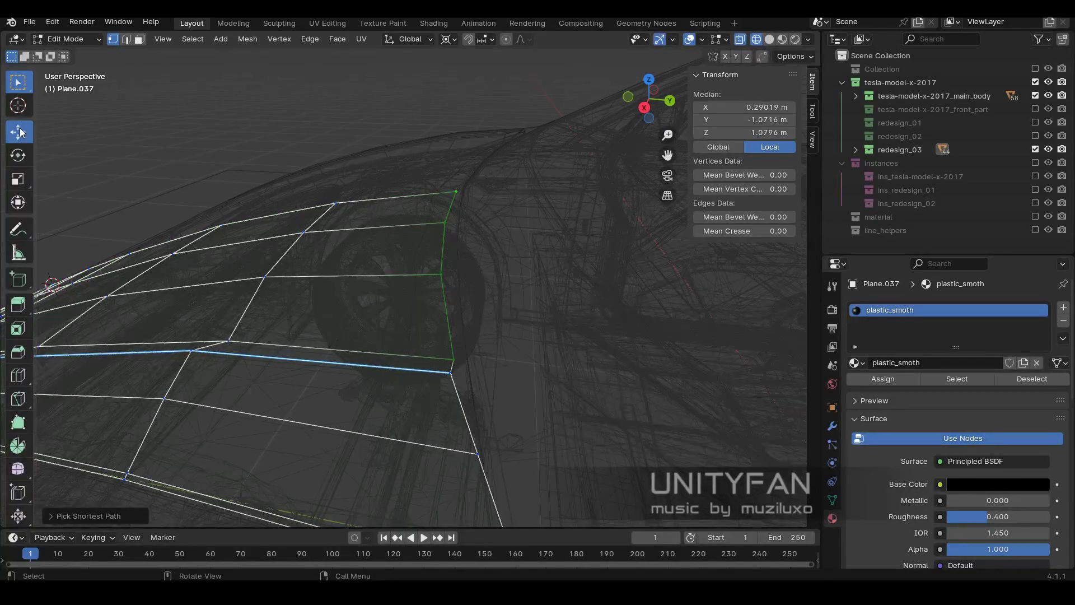
left_click(494, 259)
middle_click_drag(494, 259, 493, 240)
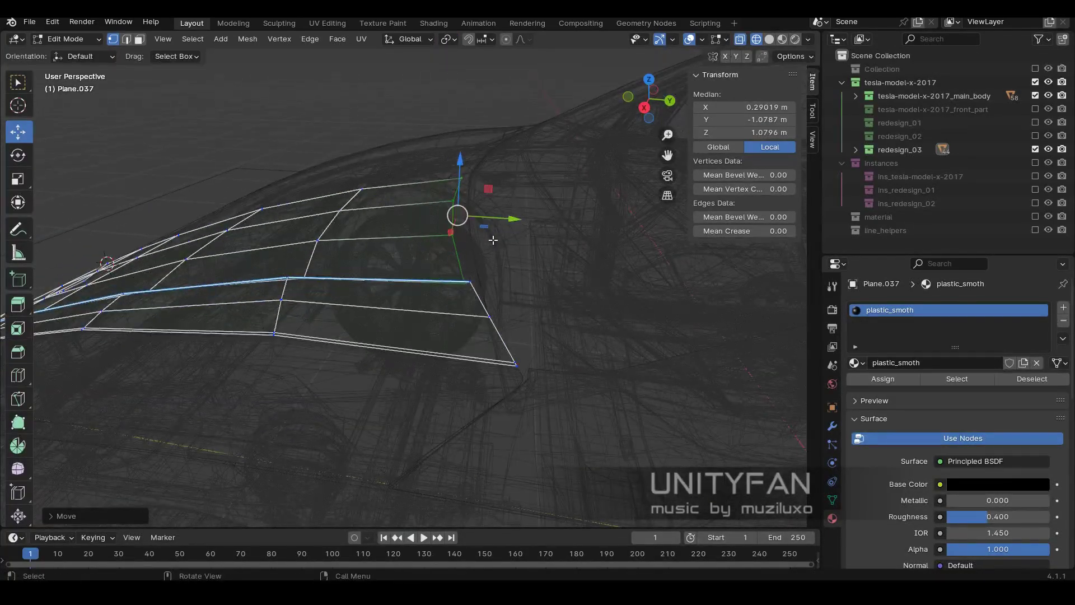
left_click(451, 295)
key("alt+z")
key("shift+space")
key("g")
scroll(456, 215, "up", 3)
Select the panel's side edges and nudge the front corner edge slightly forward.
left_click(483, 188, "ctrl")
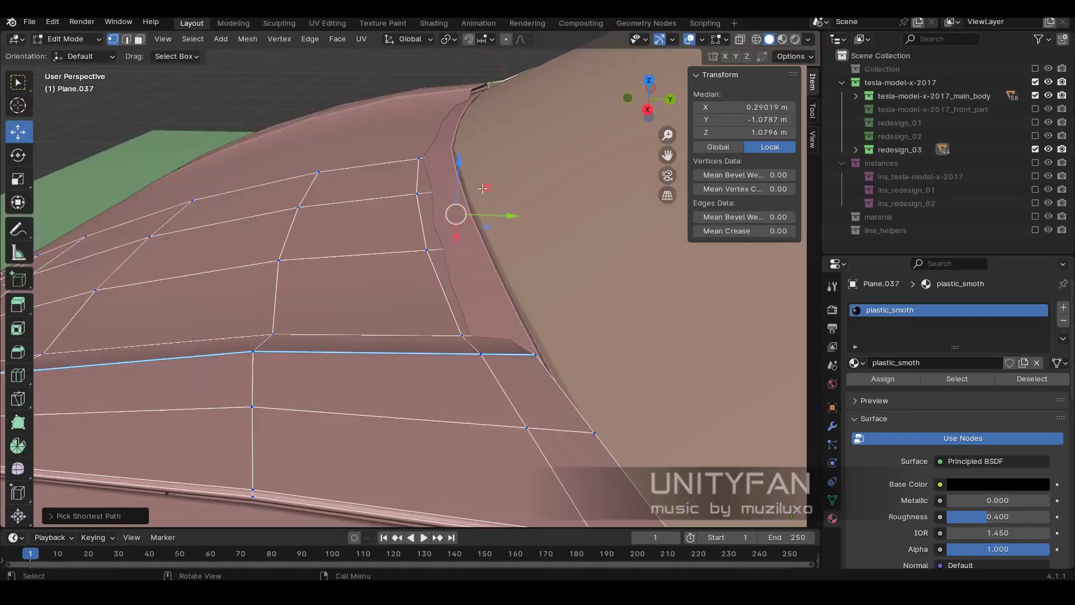
middle_click_drag(483, 188, 493, 269)
scroll(492, 269, "down", 3)
scroll(497, 312, "up", 5)
left_click(497, 312)
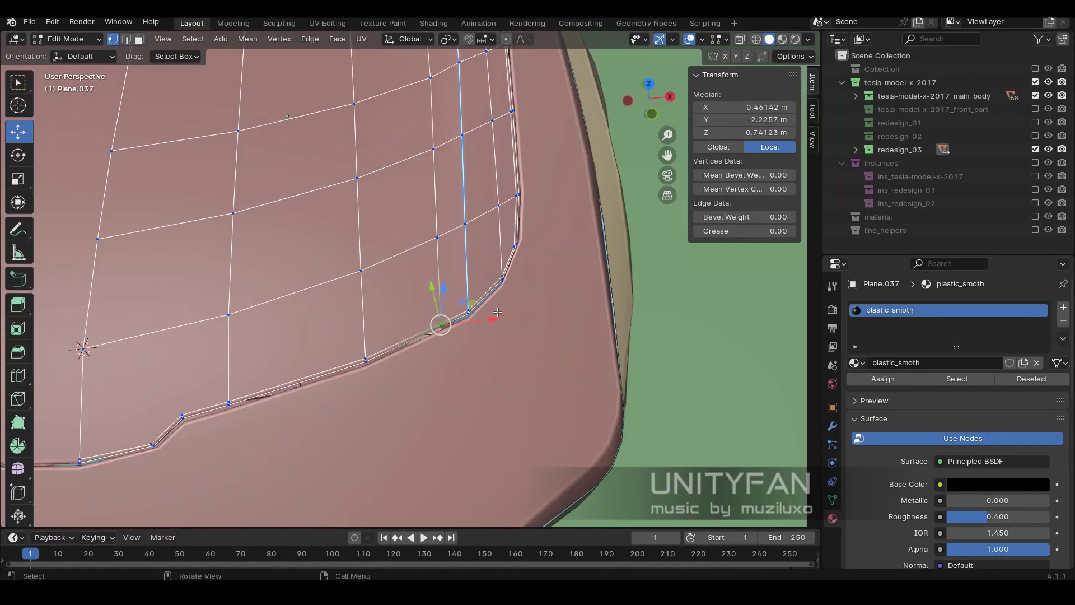
left_click_drag(497, 312, 495, 314)
scroll(495, 315, "up", 4)
mouse_move(495, 315)
middle_mouse_down()
mouse_move(456, 247)
mouse_move(427, 303)
middle_mouse_up()
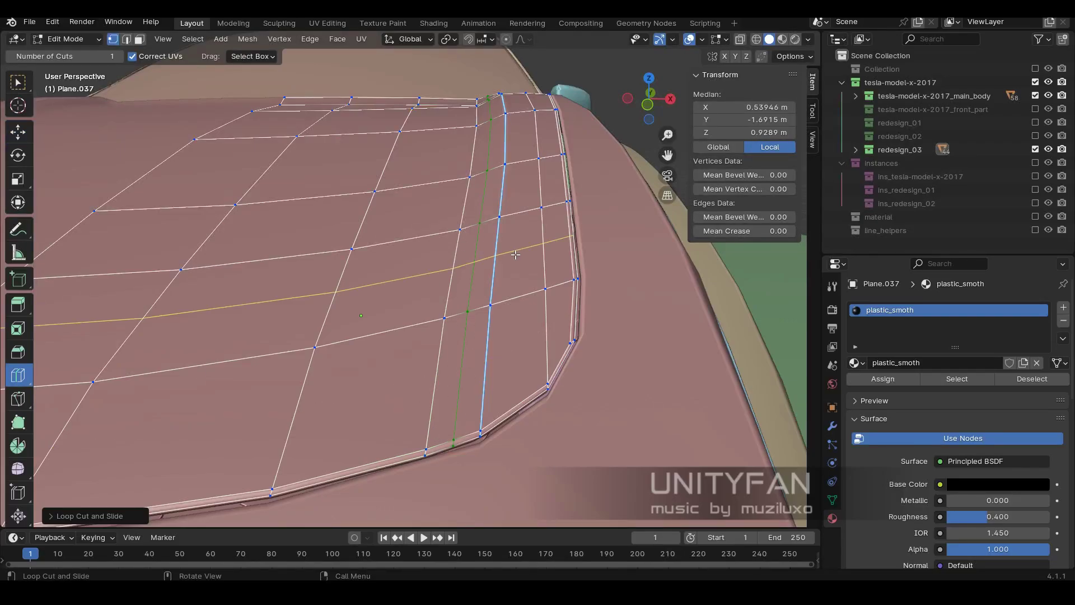
Reposition a panel vertex, then review the hood from the front in material preview.
key("shift+space")
key("g")
scroll(515, 255, "down", 4)
scroll(312, 429, "up", 4)
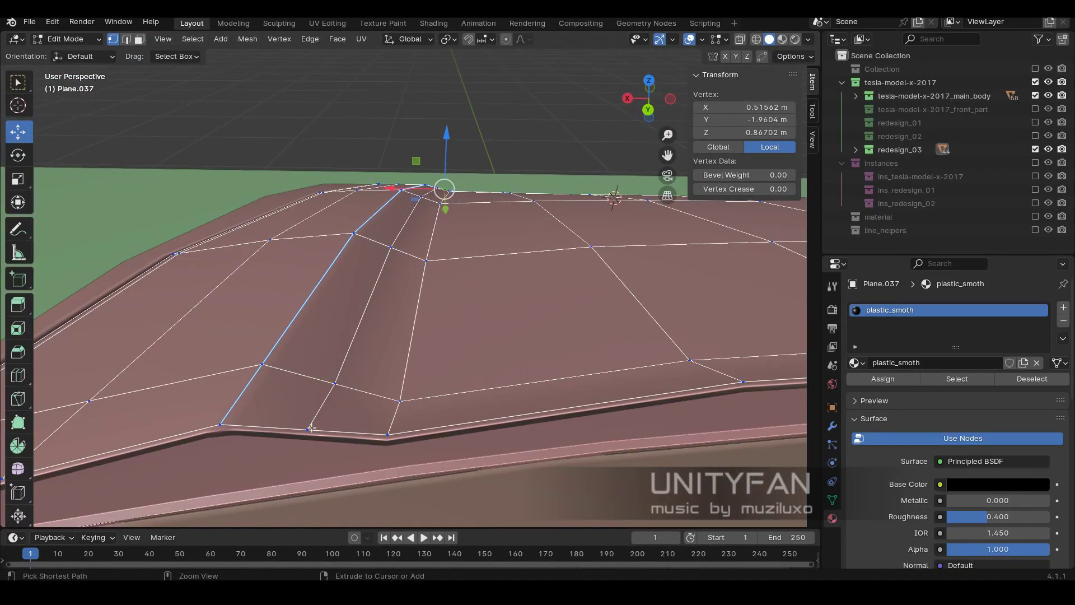
left_click(391, 206)
mouse_move(391, 207)
middle_mouse_down()
mouse_move(362, 398)
mouse_move(436, 283)
middle_mouse_up()
key("Tab")
scroll(443, 233, "down", 5)
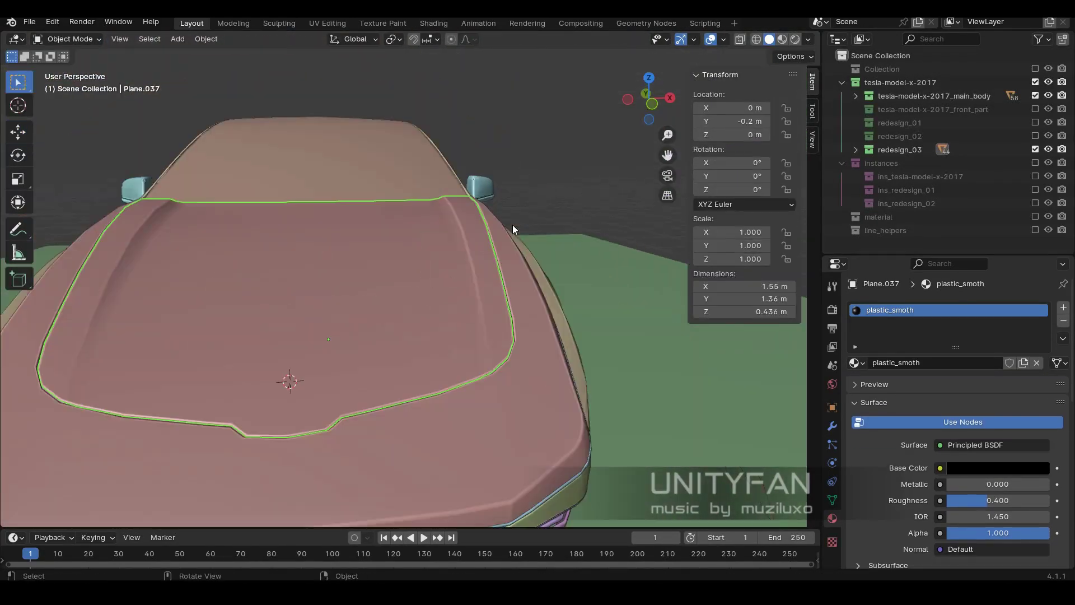
key("z")
mouse_move(512, 224)
middle_mouse_down()
mouse_move(545, 311)
mouse_move(526, 277)
middle_mouse_up()
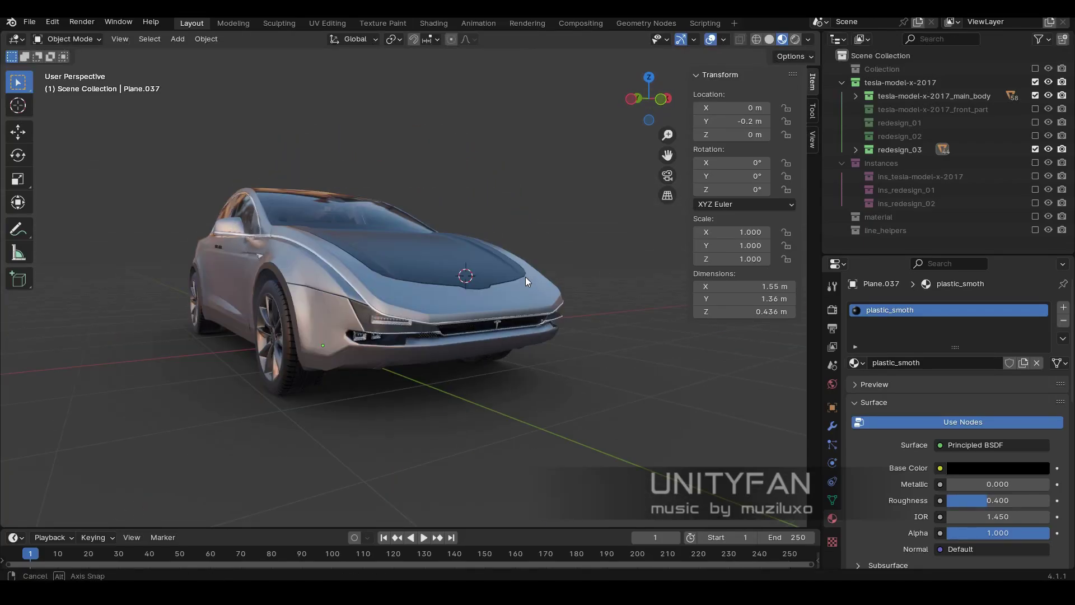
mouse_move(583, 331)
middle_mouse_down()
mouse_move(459, 334)
mouse_move(448, 347)
mouse_move(530, 340)
mouse_move(506, 304)
mouse_move(431, 346)
middle_mouse_up()
scroll(506, 304, "up", 3)
Add a knife cut across the hood panel, creating a new edge line.
key("Tab")
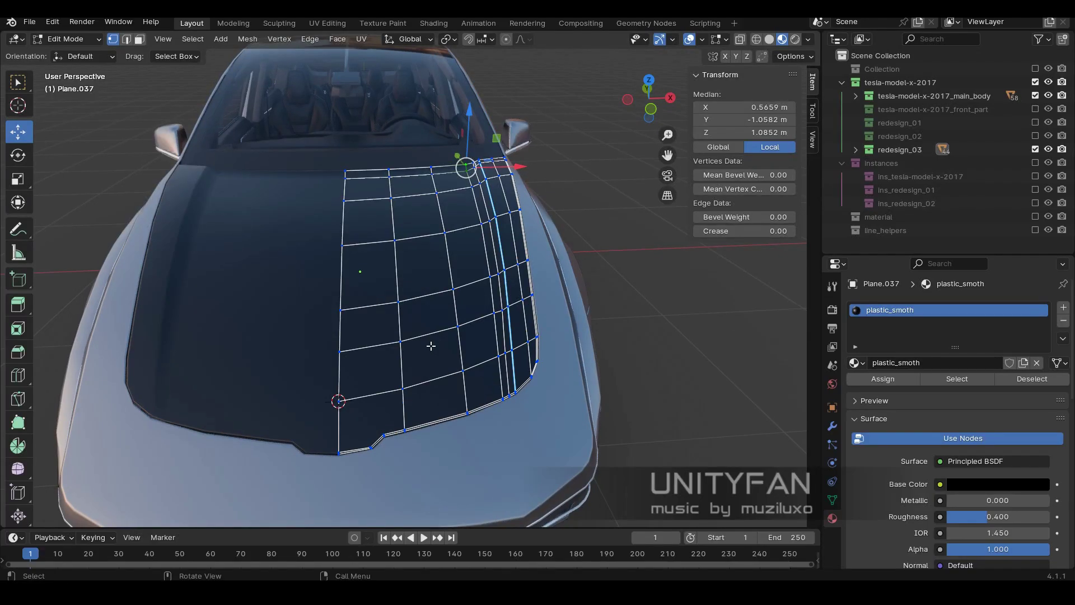
key("Return")
mouse_move(386, 388)
middle_mouse_down()
mouse_move(471, 290)
mouse_move(427, 419)
middle_mouse_up()
scroll(471, 291, "up", 4)
scroll(471, 290, "down", 4)
key("k")
key("Return")
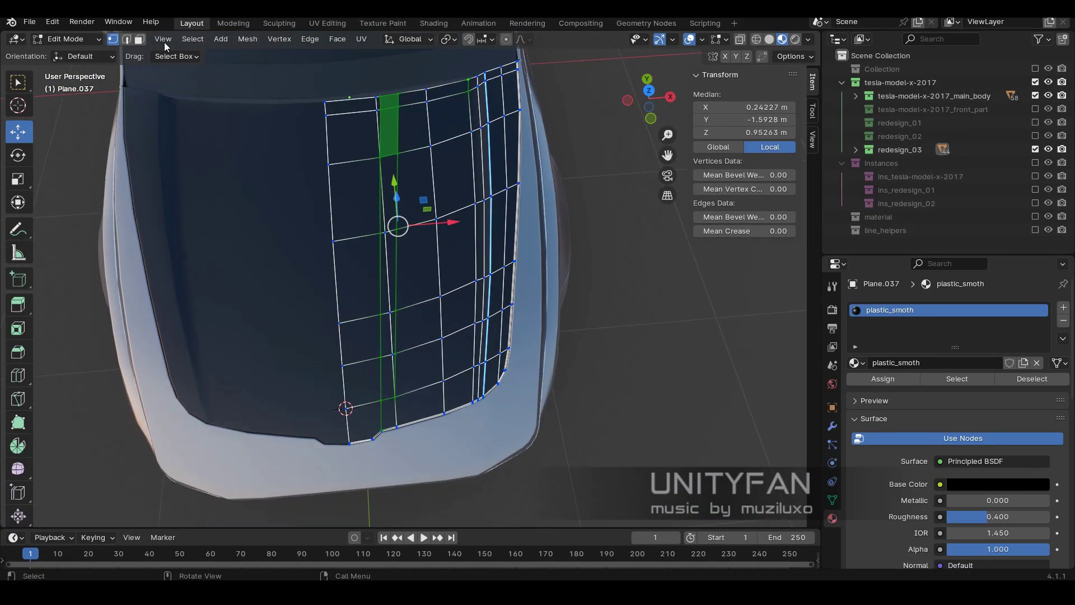
scroll(386, 301, "up", 2)
mouse_move(391, 201)
middle_mouse_down()
mouse_move(359, 236)
mouse_move(432, 305)
middle_mouse_up()
scroll(371, 250, "down", 3)
Select vertices along the panel and rotate them in the right orthographic view.
left_click(372, 250)
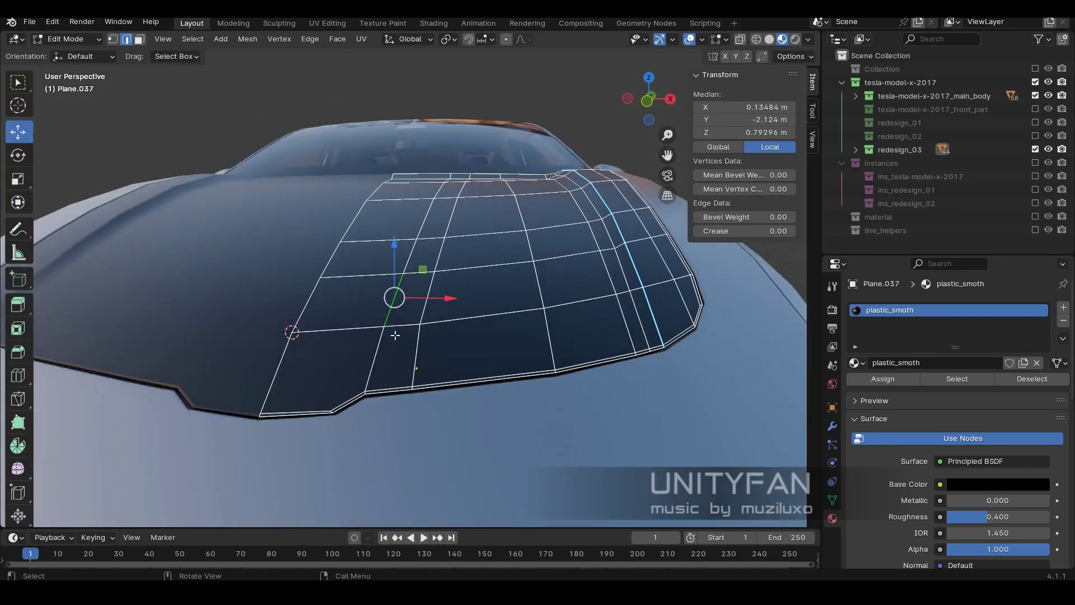
left_click(298, 460)
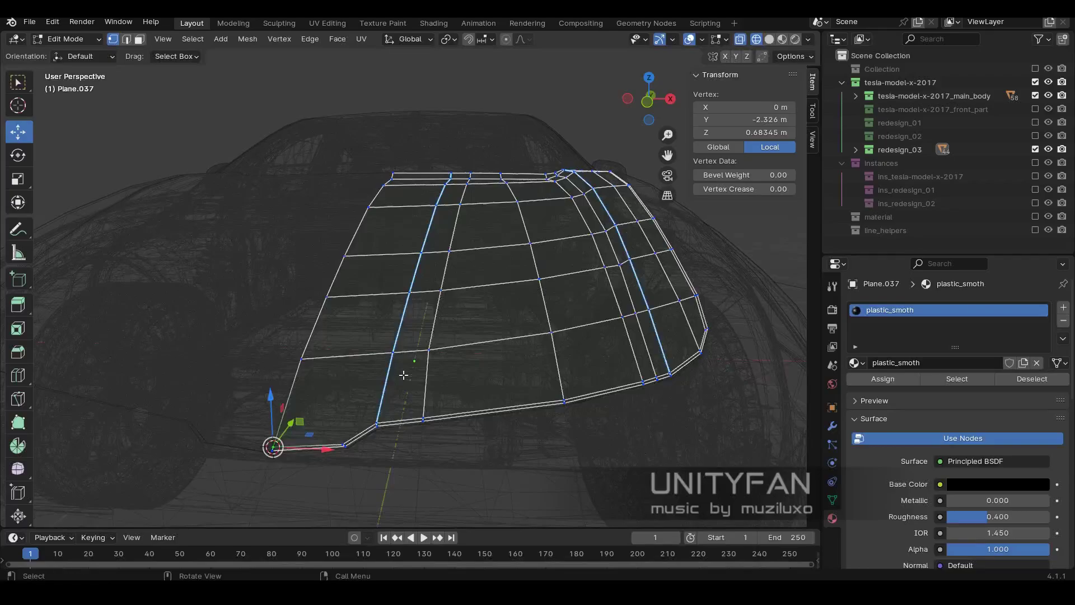
key("KP_3")
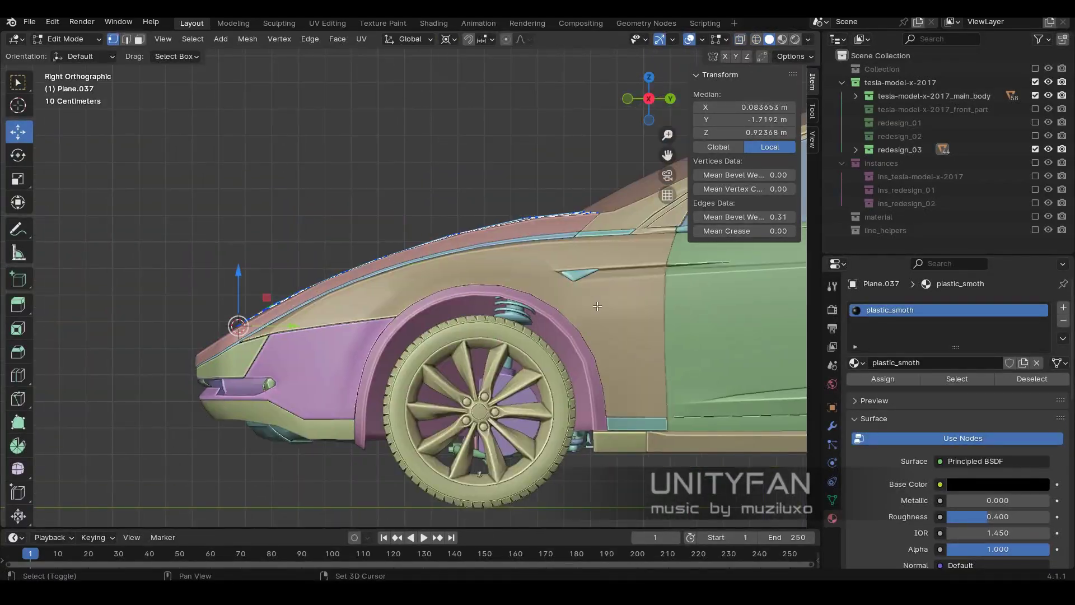
scroll(284, 165, "up", 4)
key("r")
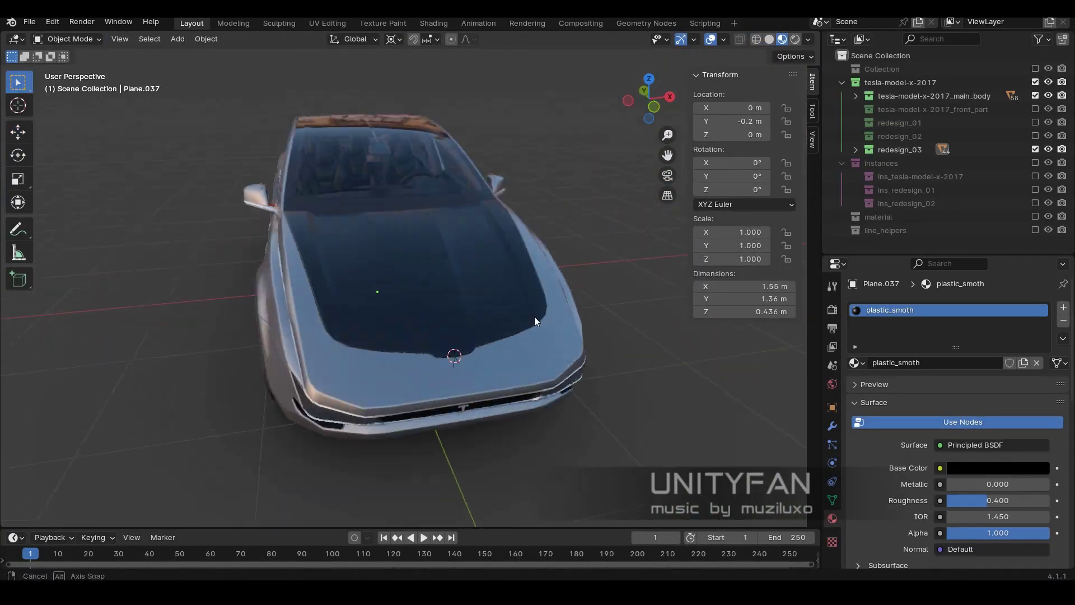
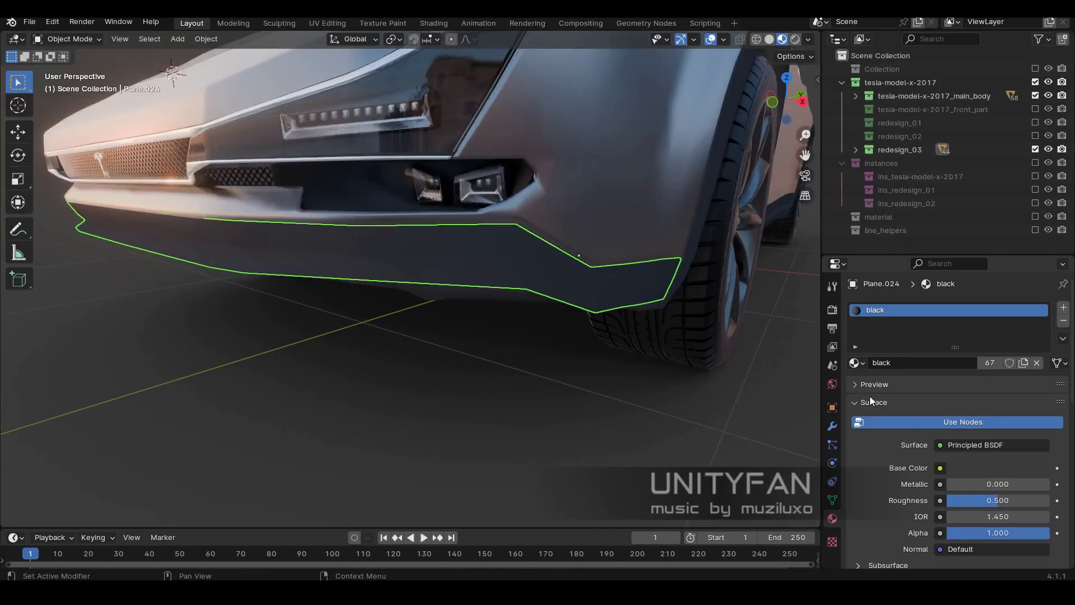
Search 'pl' in the material list and assign plastic_smoth to the bumper strip.
left_click(855, 362)
type("pl")
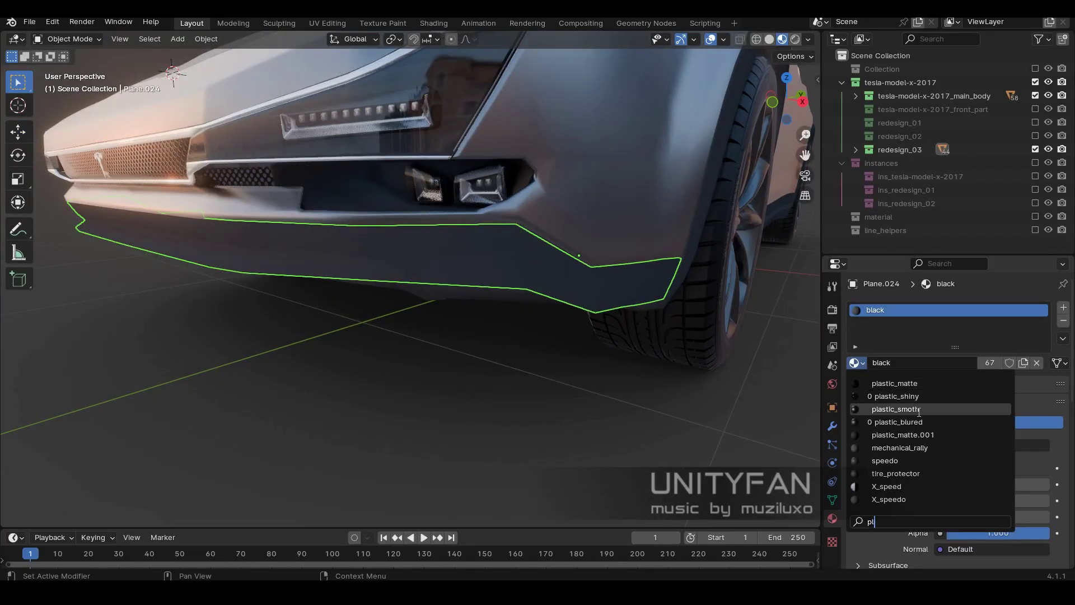
left_click(919, 410)
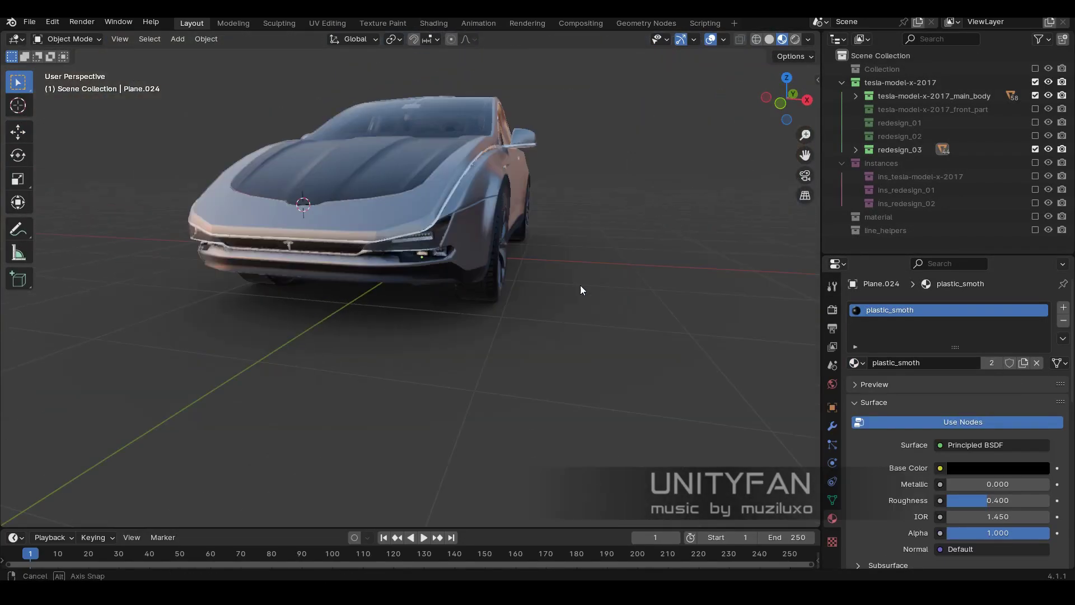
Orbit to a three-quarter view of the car, hide the sidebar, and select the hood.
mouse_move(580, 284)
middle_mouse_down()
mouse_move(684, 300)
mouse_move(543, 309)
mouse_move(613, 365)
mouse_move(684, 368)
mouse_move(716, 354)
mouse_move(680, 346)
mouse_move(708, 361)
mouse_move(676, 354)
mouse_move(685, 348)
mouse_move(661, 356)
middle_mouse_up()
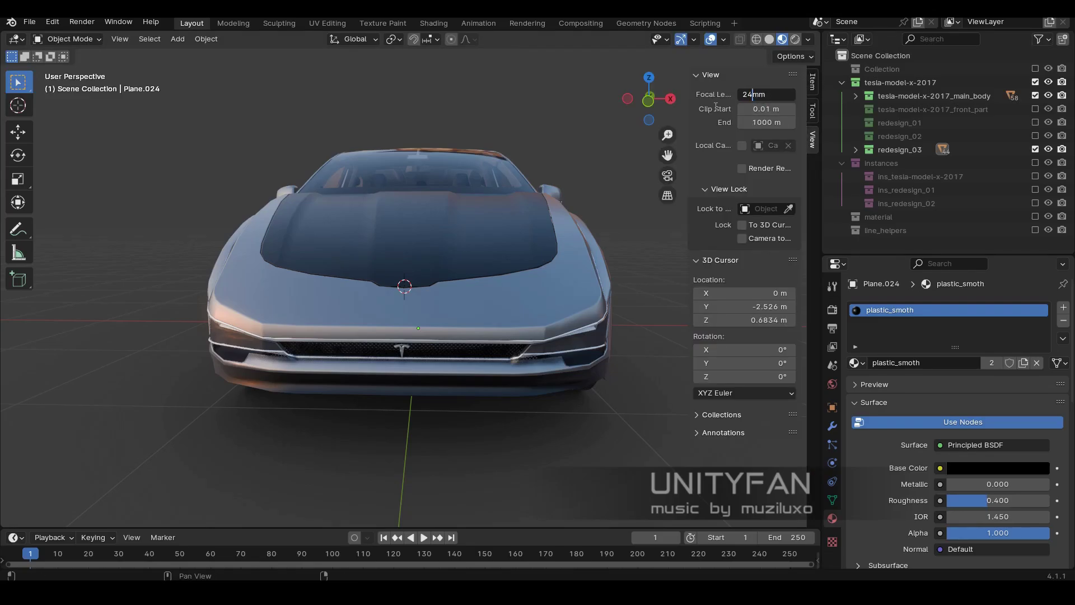
key("Return")
key("n")
mouse_move(483, 241)
middle_mouse_down()
mouse_move(633, 370)
mouse_move(663, 364)
mouse_move(658, 311)
middle_mouse_up()
scroll(471, 293, "down", 5)
scroll(710, 393, "up", 5)
mouse_move(710, 393)
middle_mouse_down()
mouse_move(758, 390)
mouse_move(623, 394)
mouse_move(665, 394)
middle_mouse_up()
scroll(665, 395, "up", 3)
scroll(647, 408, "up", 2)
left_click(543, 291)
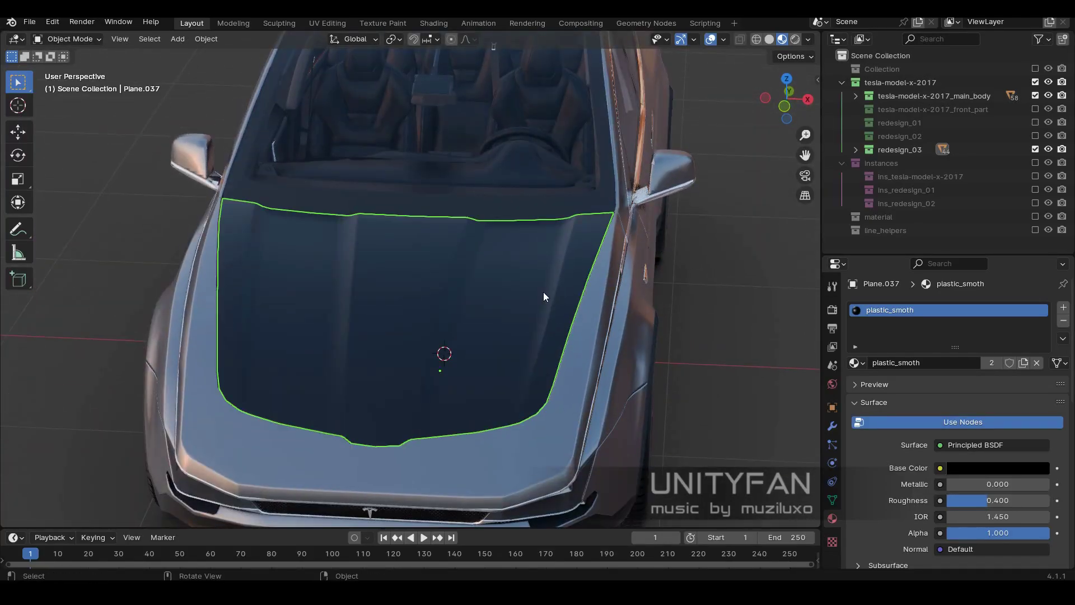
Remove the hood's Mirror modifier and add an edge loop across it from top view.
key("ctrl+x")
key("Tab")
key("KP_7")
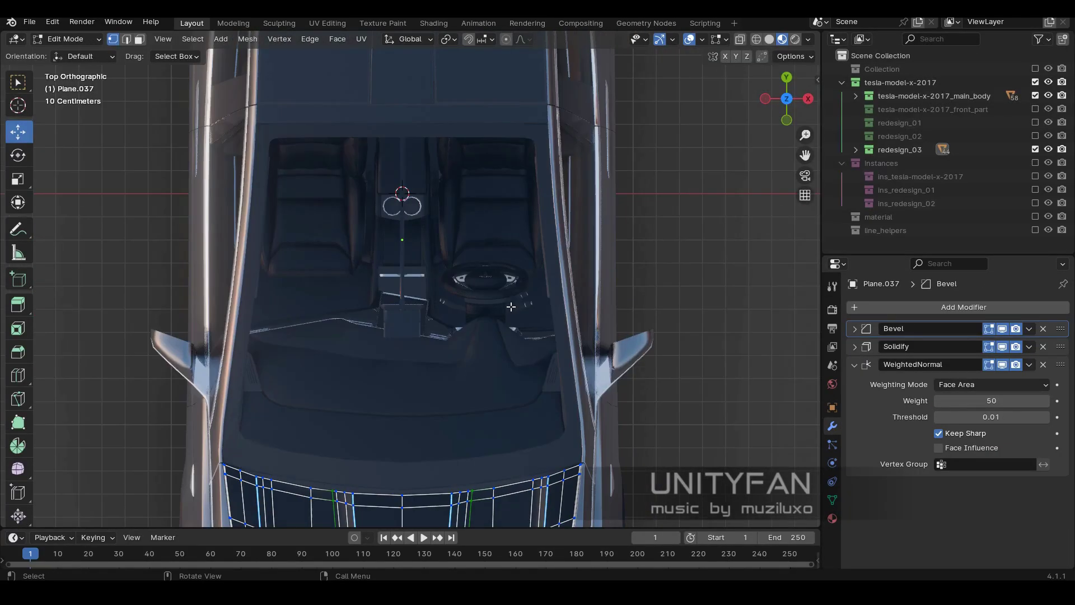
scroll(456, 286, "up", 6)
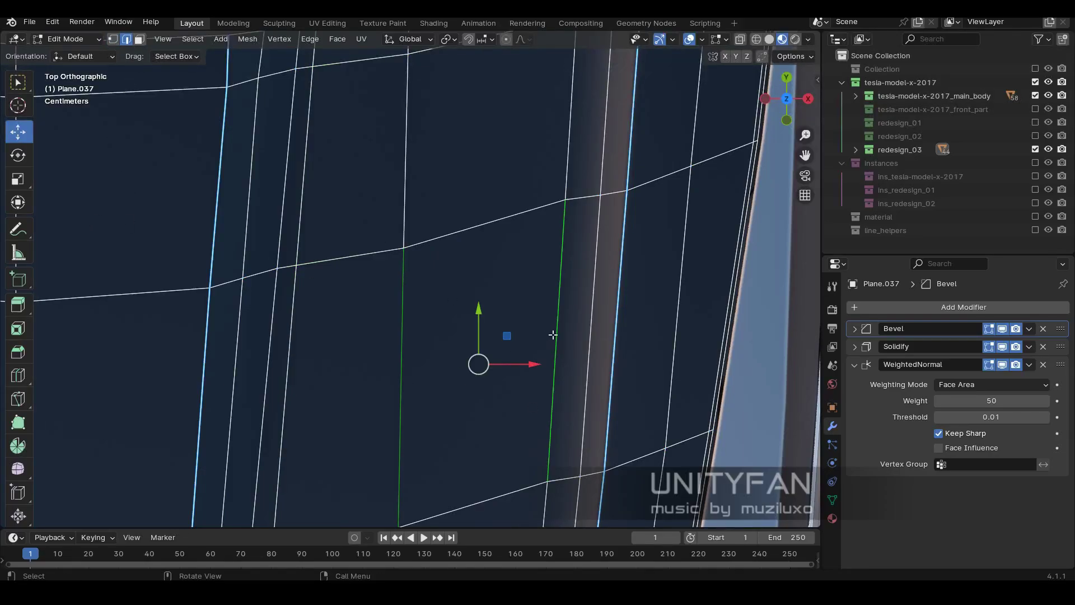
left_click(553, 335)
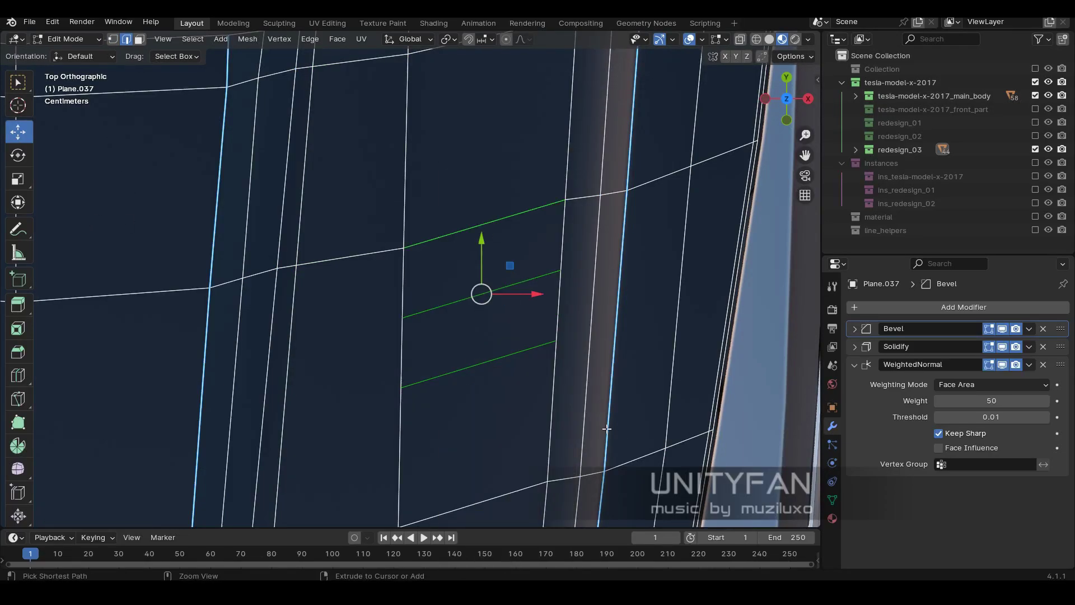
middle_click_drag(468, 216, 492, 291)
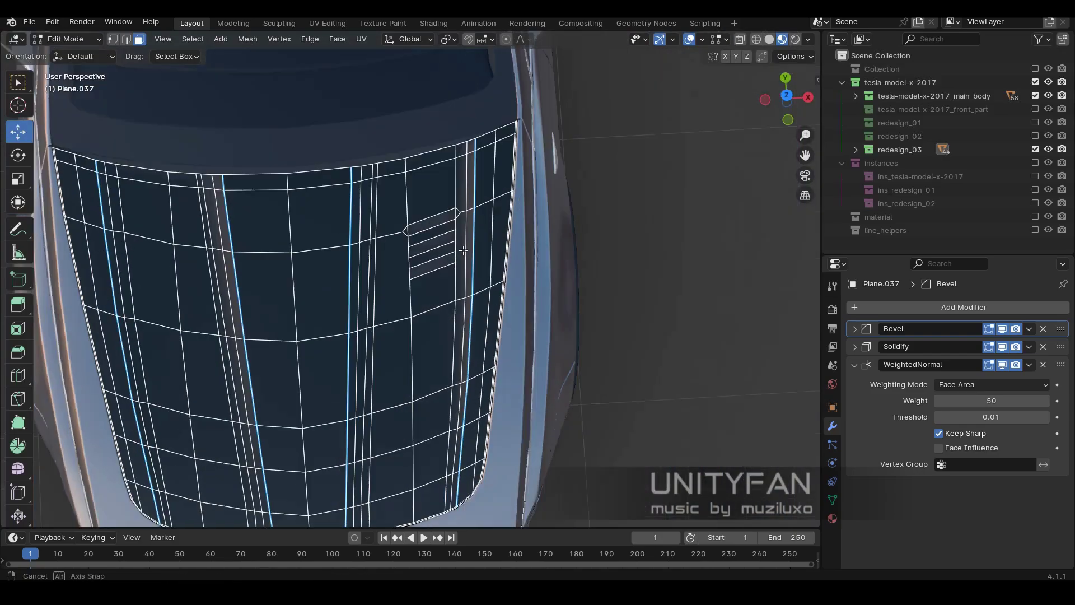
key("Tab")
scroll(524, 371, "down", 5)
mouse_move(524, 370)
middle_mouse_down()
mouse_move(410, 353)
mouse_move(411, 340)
mouse_move(443, 331)
mouse_move(529, 392)
middle_mouse_up()
scroll(529, 392, "down", 2)
Exclude redesign_03 and the main body, and create a new collection named ins_redesign_03.
left_click(1035, 149)
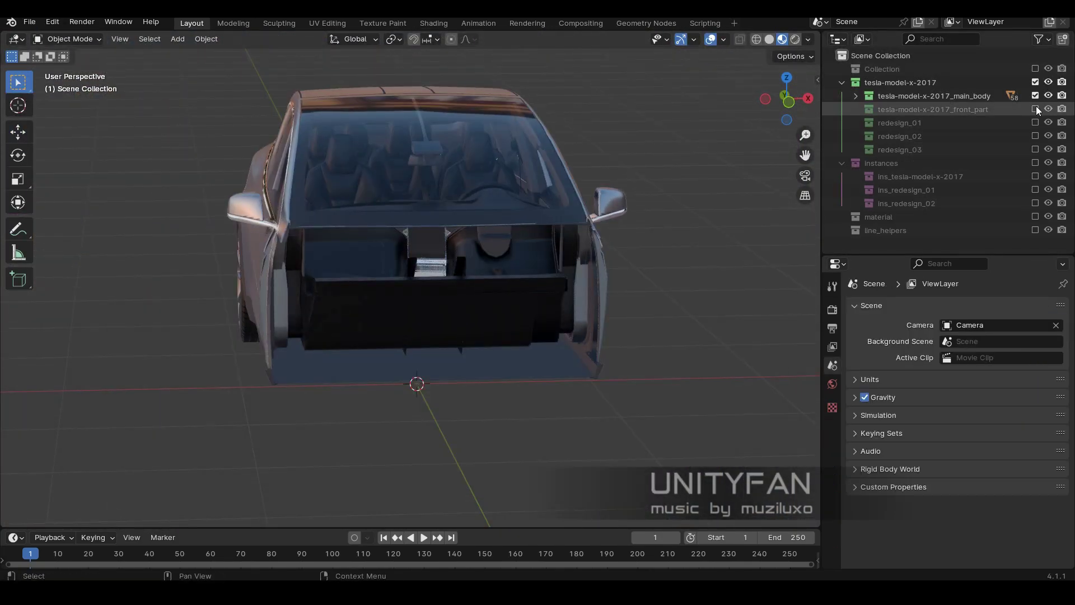
left_click(1035, 96)
left_click(895, 204)
right_click(888, 163)
left_click(868, 163)
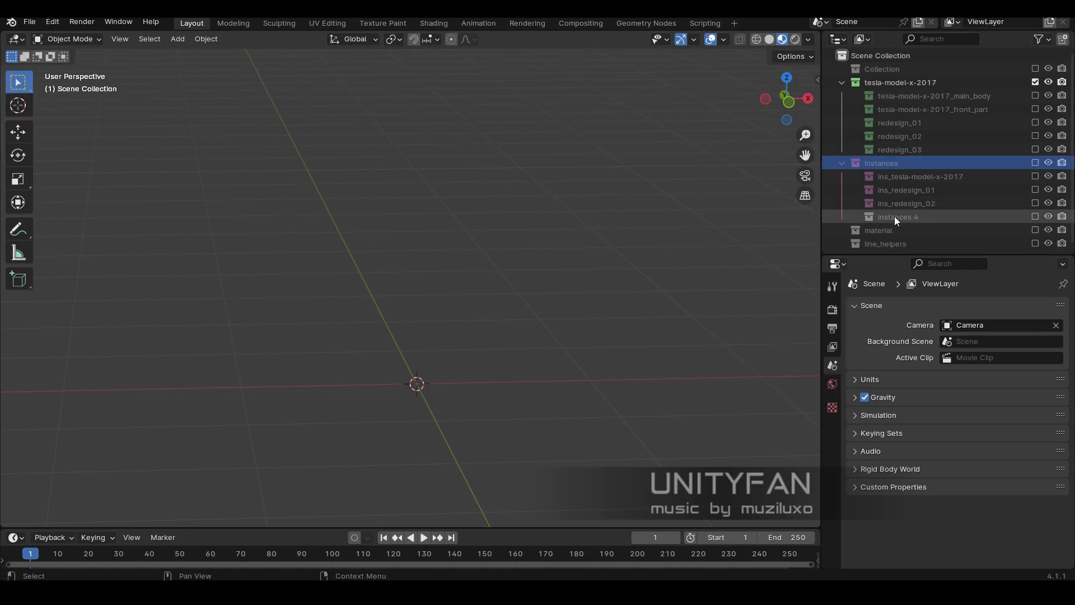
key("Delete")
key("Delete")
key("Delete")
type("3")
key("Return")
right_click(912, 217)
key("Escape")
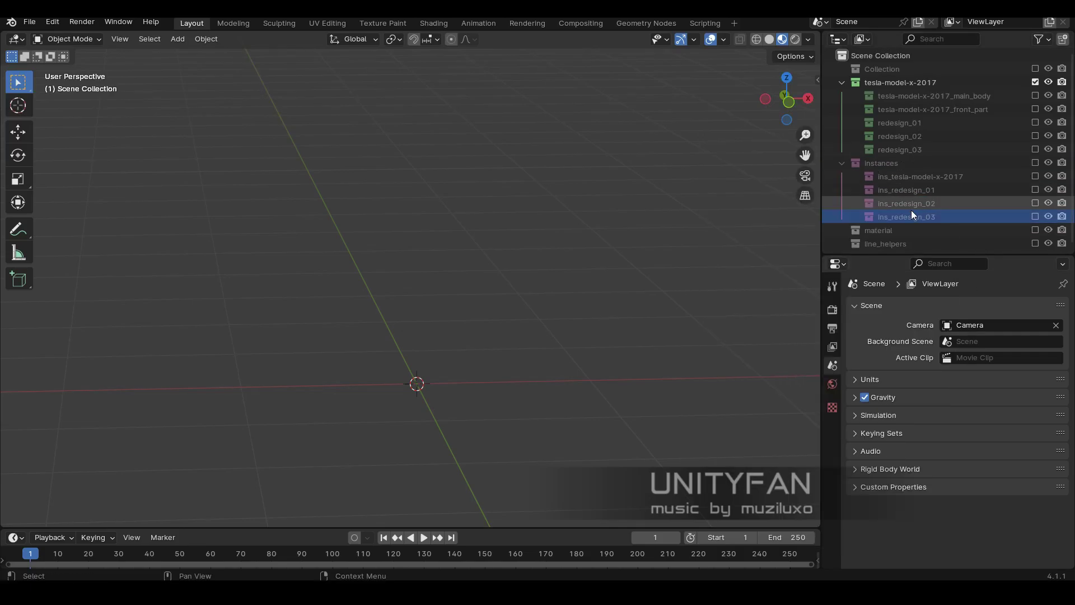
Move the car body into ins_redesign_03, excluding ins_redesign_02 and enabling ins_redesign_03.
middle_click_drag(672, 257, 472, 291)
left_click(472, 292)
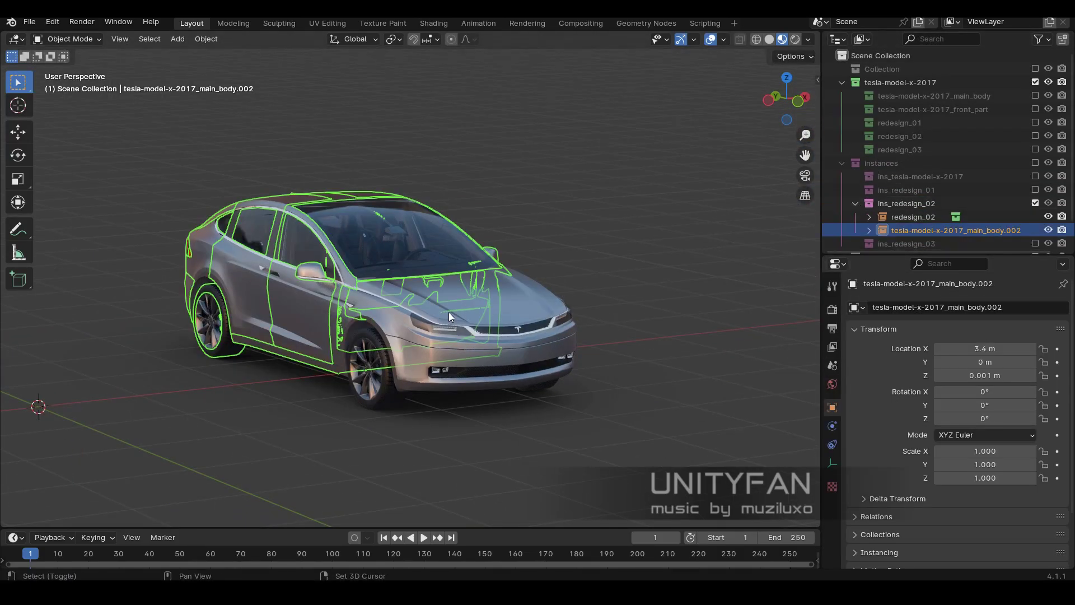
left_click_drag(939, 205, 918, 214)
left_click(1034, 162)
left_click(1036, 216)
middle_click_drag(503, 313, 416, 327)
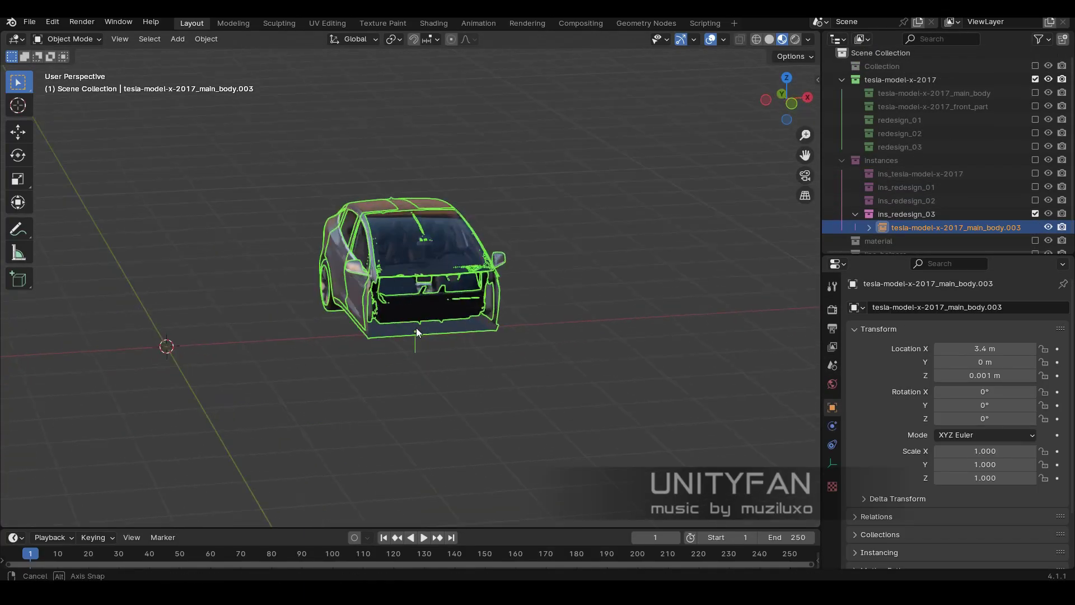
Add a redesign_03 collection instance and set its empty display size to 0.5.
left_click(479, 525)
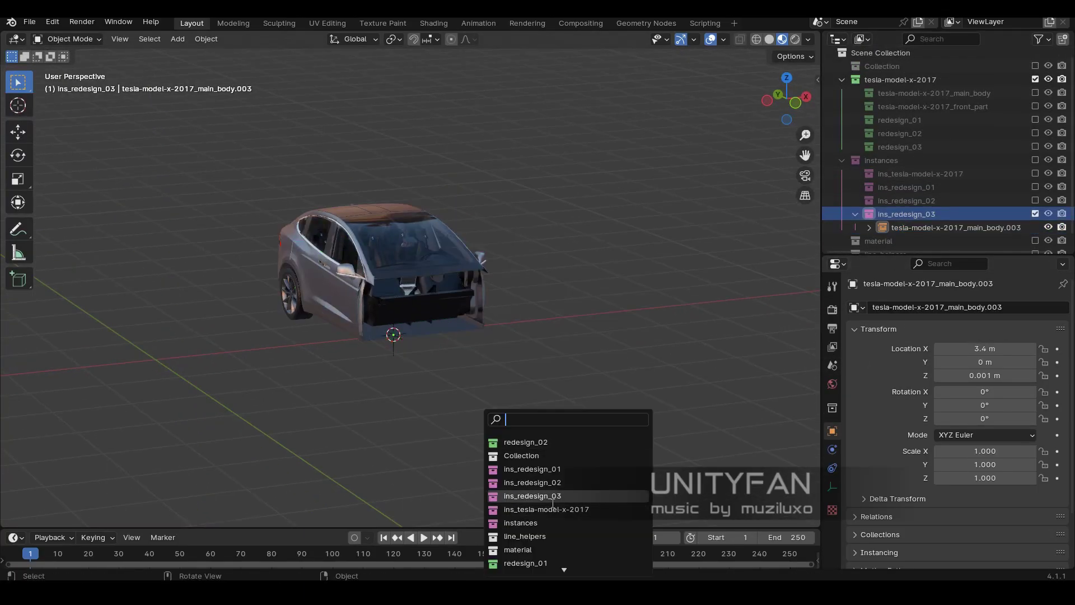
type("re3")
key("Return")
middle_click_drag(553, 492, 495, 315)
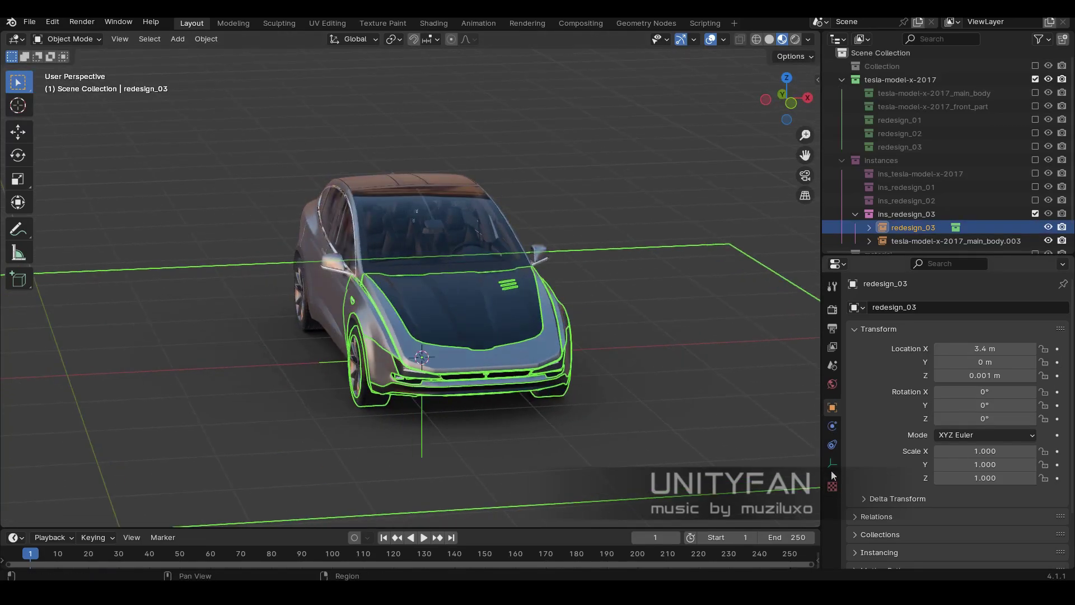
left_click(832, 463)
double_click(1003, 342)
type("0.5")
Slide the new instance right of the others and re-enable ins_redesign_01 and ins_redesign_02.
left_click(471, 322, "shift")
key("shift+space")
key("g")
key("KP_3")
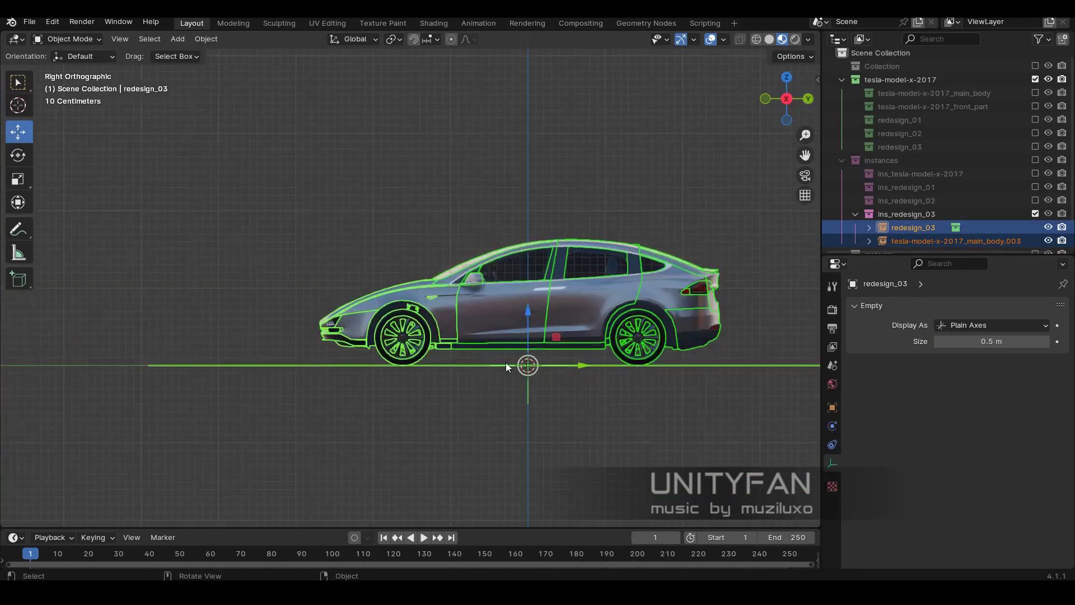
key("KP_1")
left_click_drag(510, 365, 668, 365)
middle_click_drag(594, 329, 612, 404)
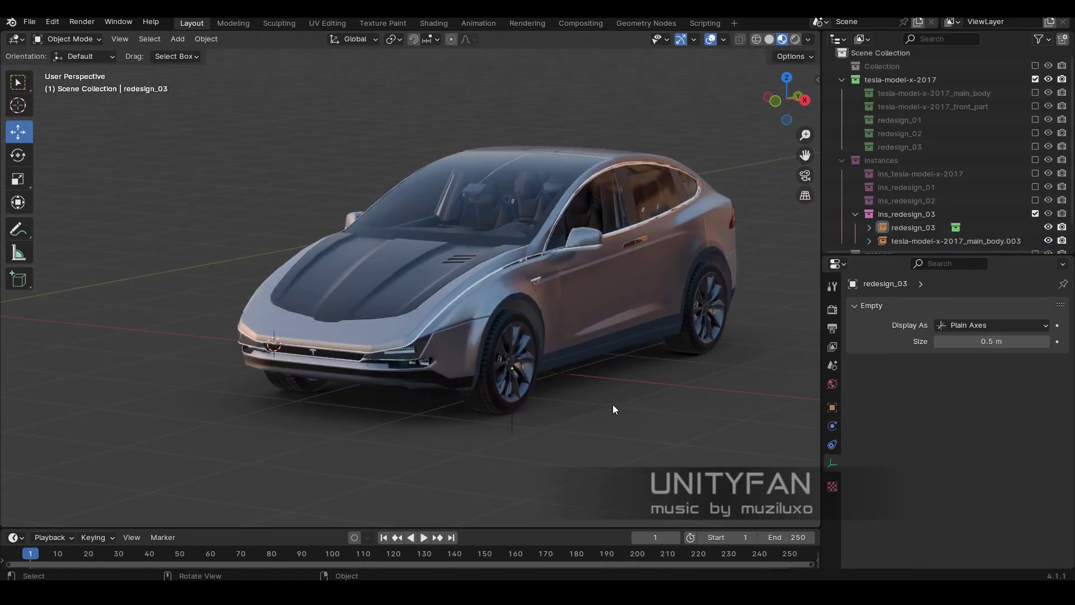
left_click(1034, 201)
left_click(1035, 187)
Select the redesign_03 instance and move it further right in front view.
left_click(855, 200)
scroll(516, 178, "down", 3)
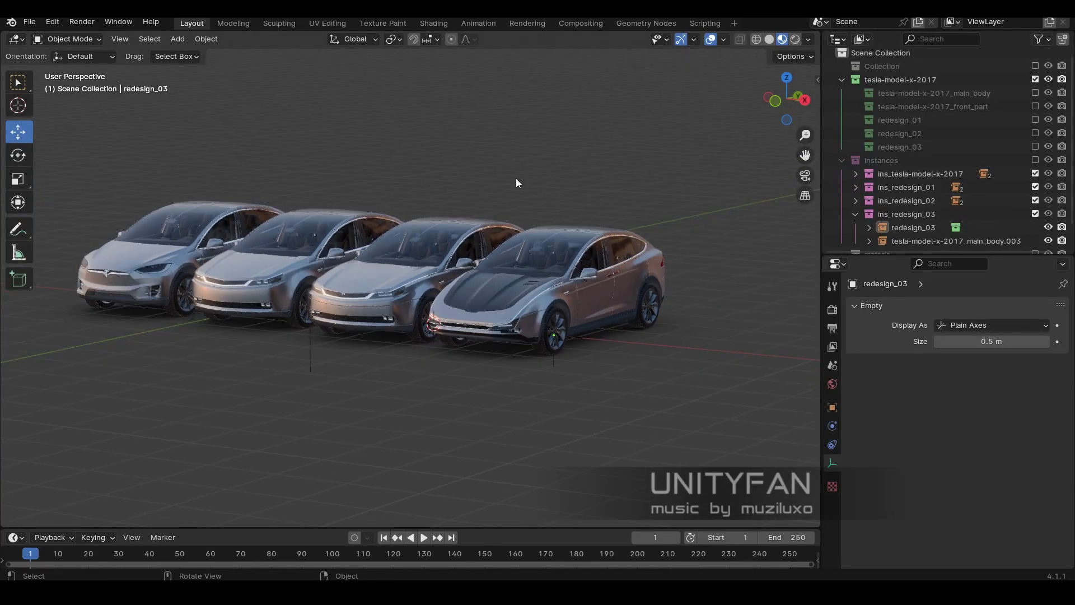
middle_click_drag(516, 178, 595, 333)
scroll(559, 292, "up", 2)
left_click(543, 226, "shift")
key("KP_1")
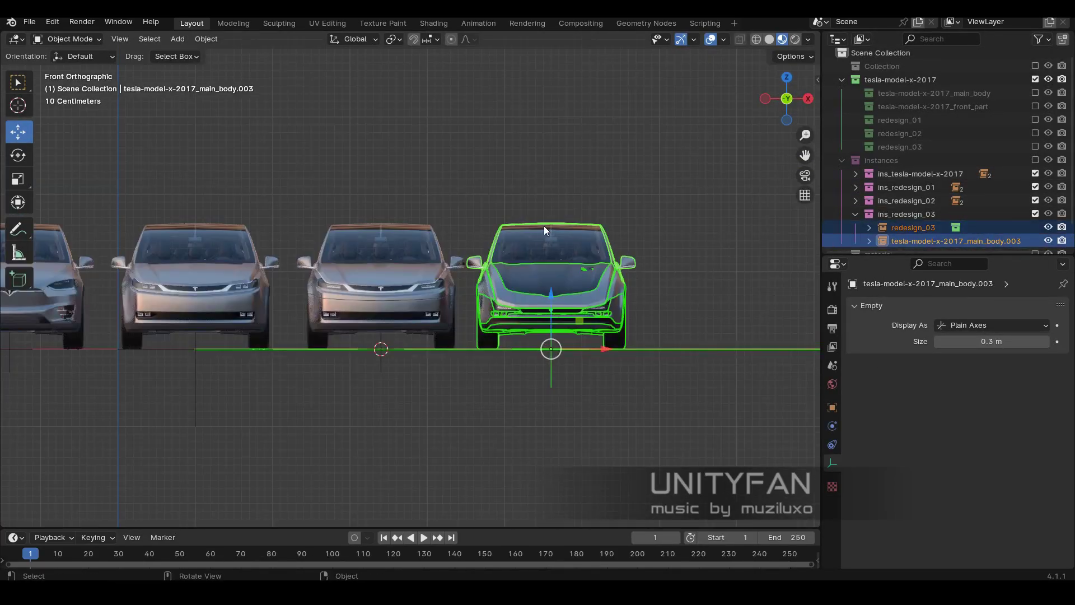
left_click(231, 366)
middle_click_drag(230, 366, 288, 267)
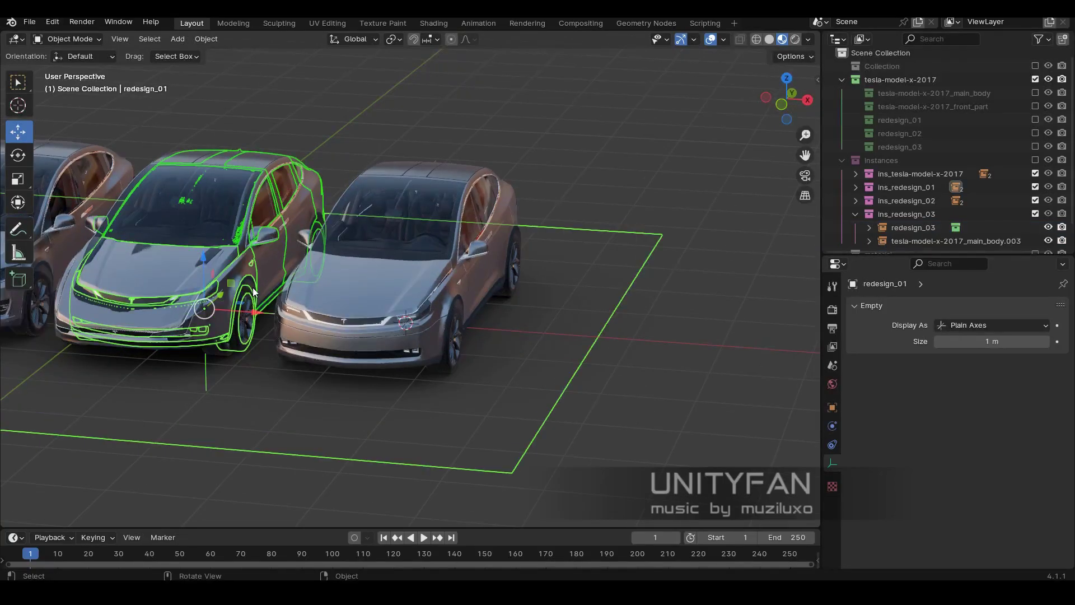
key("KP_1")
left_click(646, 367)
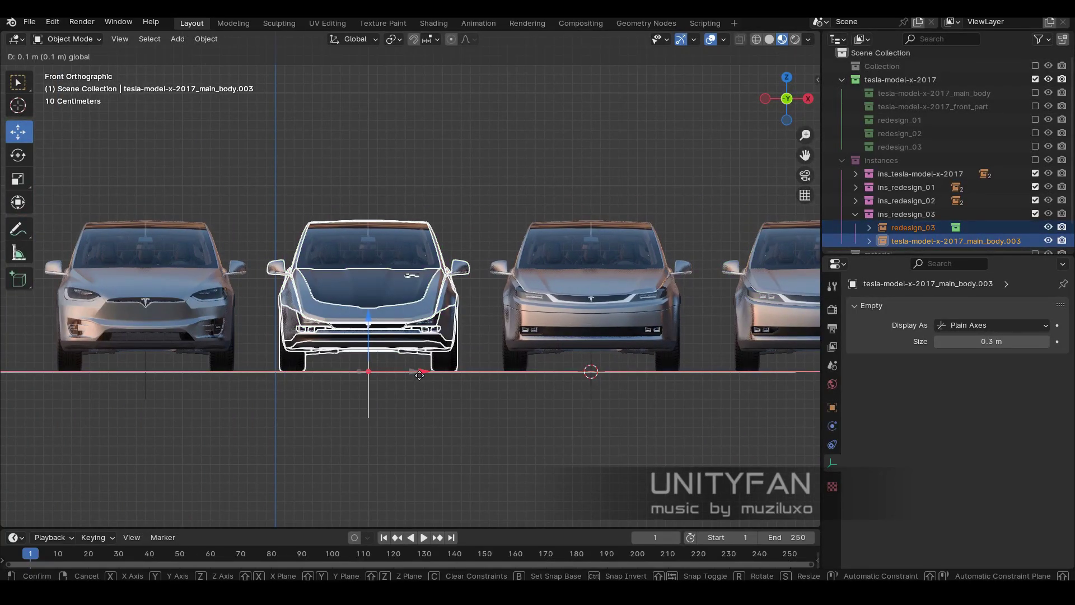
left_click(420, 374)
middle_click_drag(420, 374, 613, 381)
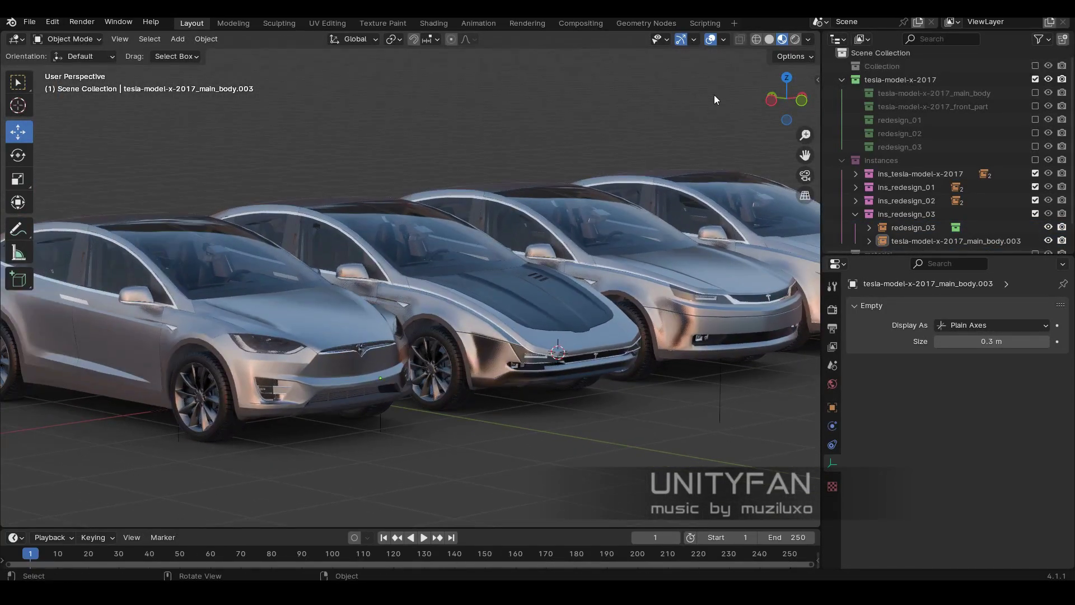
Set the view focal length to 25 mm and frame all four cars from the front.
mouse_move(714, 95)
middle_mouse_down()
mouse_move(600, 311)
mouse_move(528, 298)
mouse_move(808, 70)
middle_mouse_up()
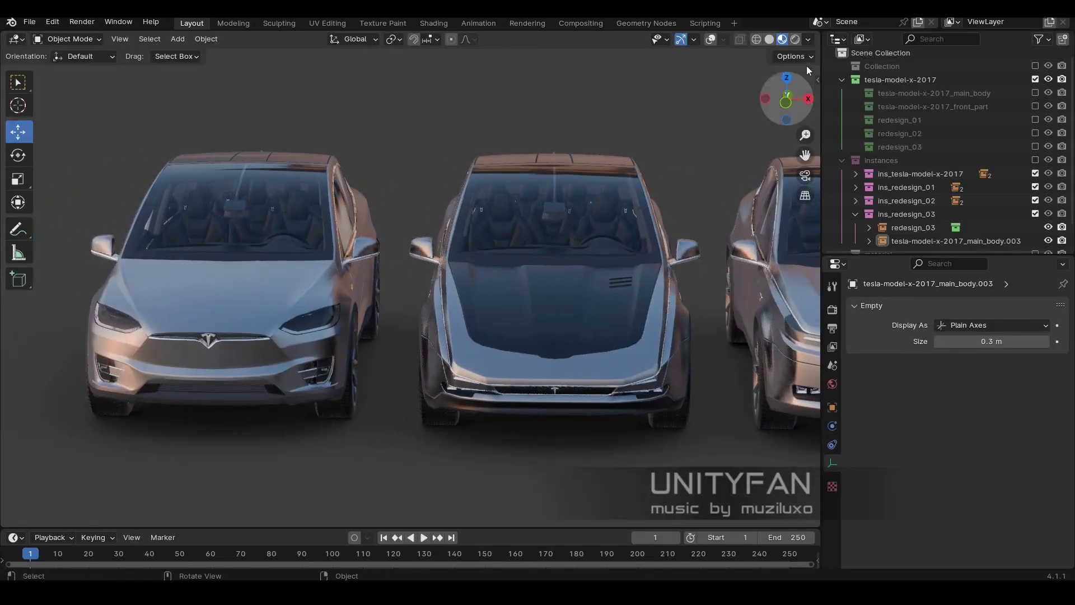
key("Return")
mouse_move(384, 278)
middle_mouse_down()
mouse_move(530, 353)
mouse_move(465, 275)
mouse_move(482, 262)
mouse_move(442, 292)
mouse_move(482, 297)
mouse_move(382, 297)
mouse_move(292, 325)
mouse_move(416, 292)
middle_mouse_up()
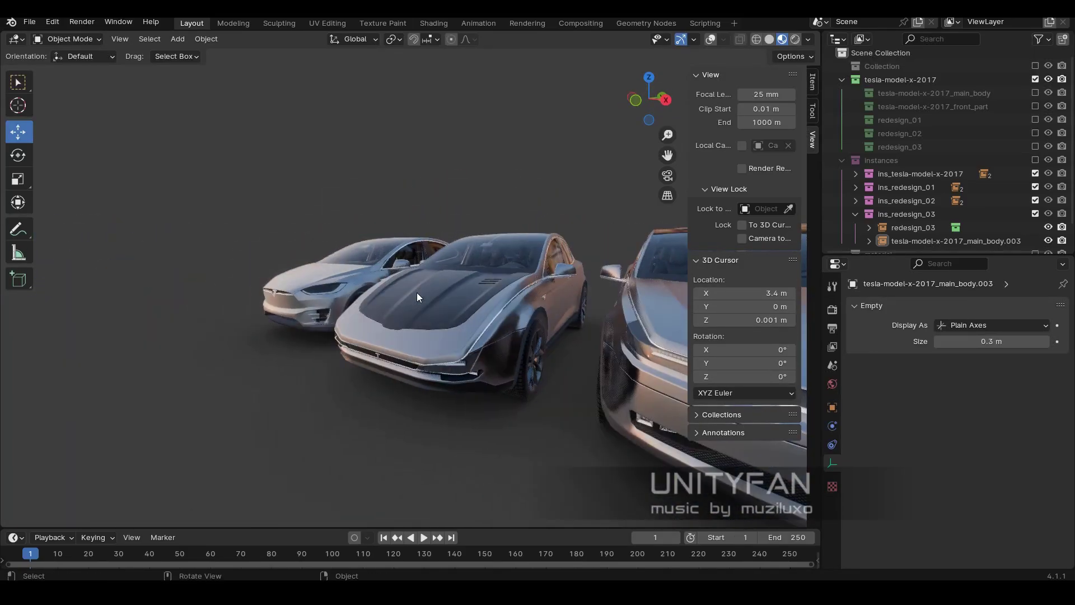
left_click_drag(752, 98, 734, 101)
key("n")
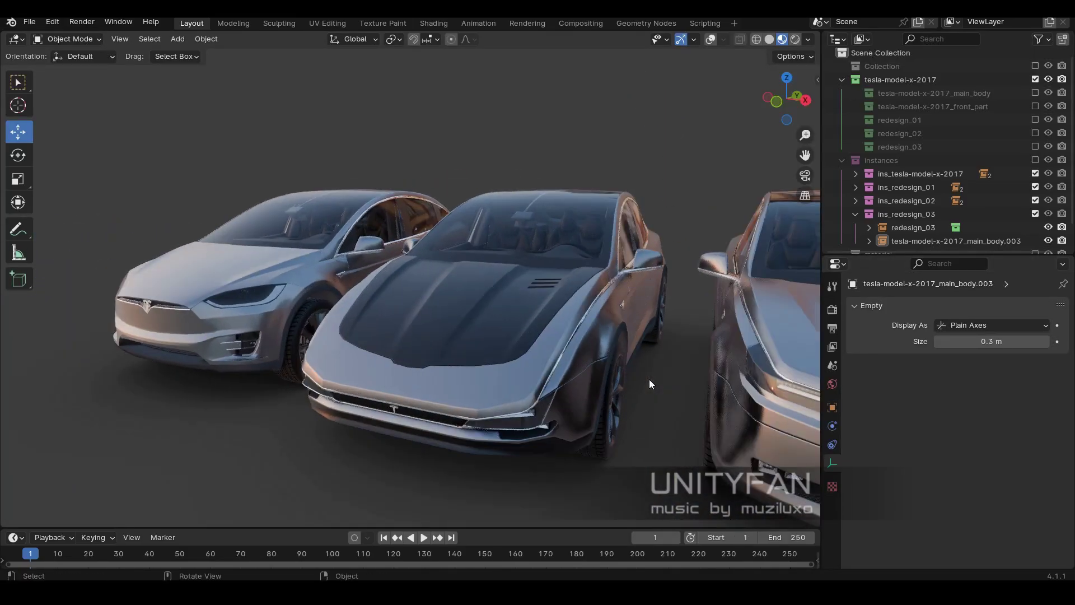
mouse_move(650, 378)
middle_mouse_down()
mouse_move(701, 386)
mouse_move(542, 377)
mouse_move(588, 387)
middle_mouse_up()
Enable the material collection, select the paint Icosphere, and try a black base colour.
scroll(844, 160, "down", 2)
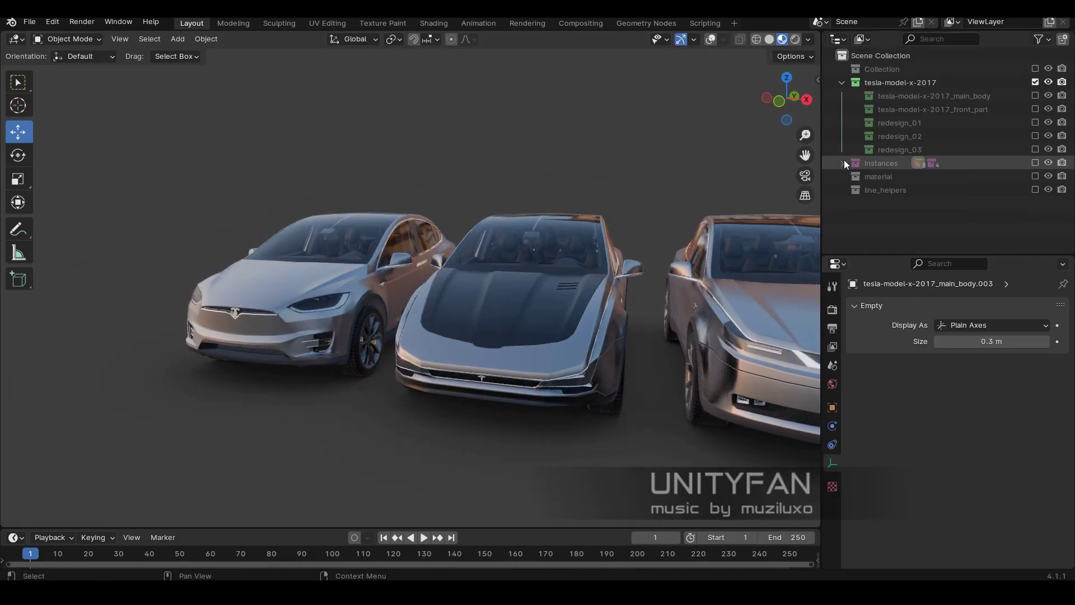
left_click(1035, 227)
left_click(895, 241)
middle_click_drag(551, 339, 700, 437)
left_click(832, 519)
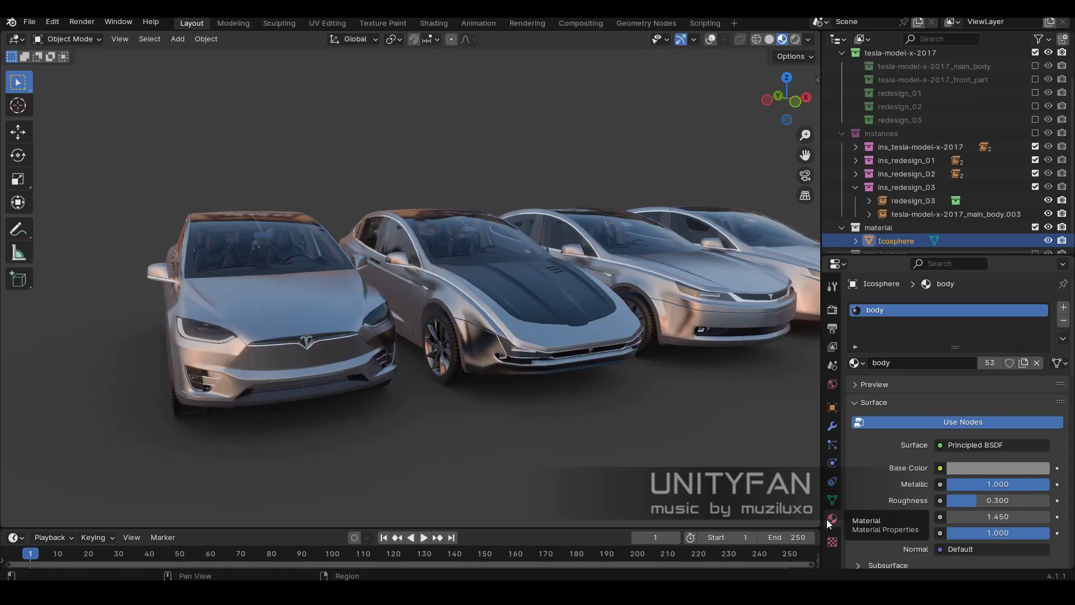
left_click(998, 468)
left_click_drag(1038, 337, 1038, 374)
Lower the body paint roughness to 0 and set its base colour to white.
middle_click_drag(570, 391, 827, 475)
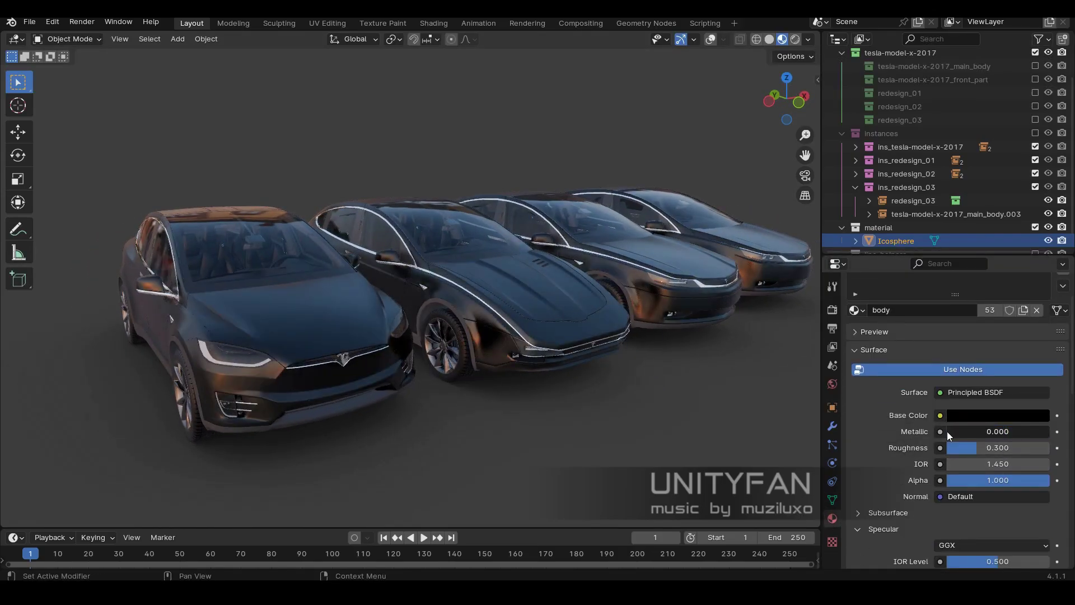
left_click_drag(984, 395, 951, 395)
mouse_move(490, 405)
middle_mouse_down()
mouse_move(397, 388)
mouse_move(304, 388)
mouse_move(411, 401)
middle_mouse_up()
left_click(998, 362)
left_click_drag(1039, 374, 1039, 337)
mouse_move(700, 364)
middle_mouse_down()
mouse_move(572, 374)
mouse_move(672, 336)
middle_mouse_up()
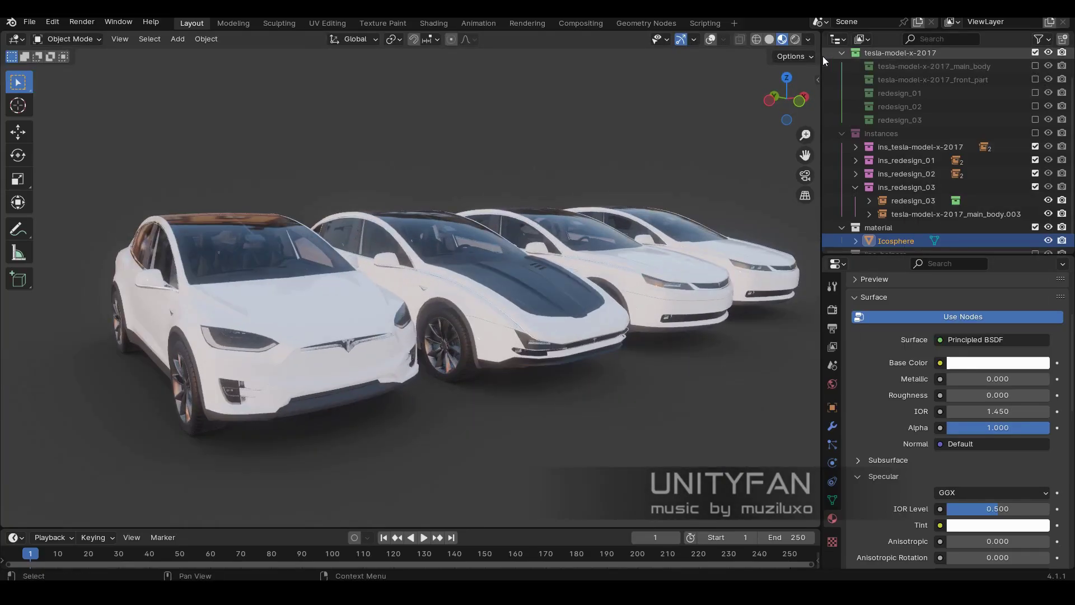
Switch the viewport to a darker studio lighting environment and rotate the lighting.
left_click(627, 195)
left_click(808, 39)
left_click(797, 150)
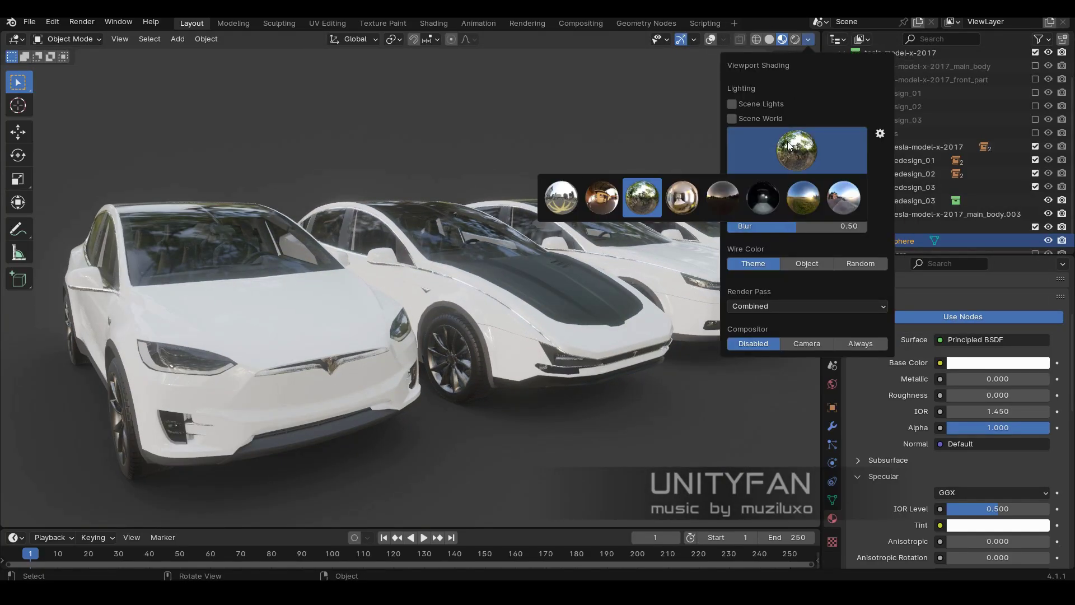
left_click(602, 197)
left_click(808, 38)
left_click(797, 150)
left_click(727, 195)
mouse_move(615, 269)
middle_mouse_down()
mouse_move(422, 379)
mouse_move(536, 354)
mouse_move(639, 372)
mouse_move(700, 336)
middle_mouse_up()
left_click(808, 39)
left_click_drag(802, 191, 812, 200)
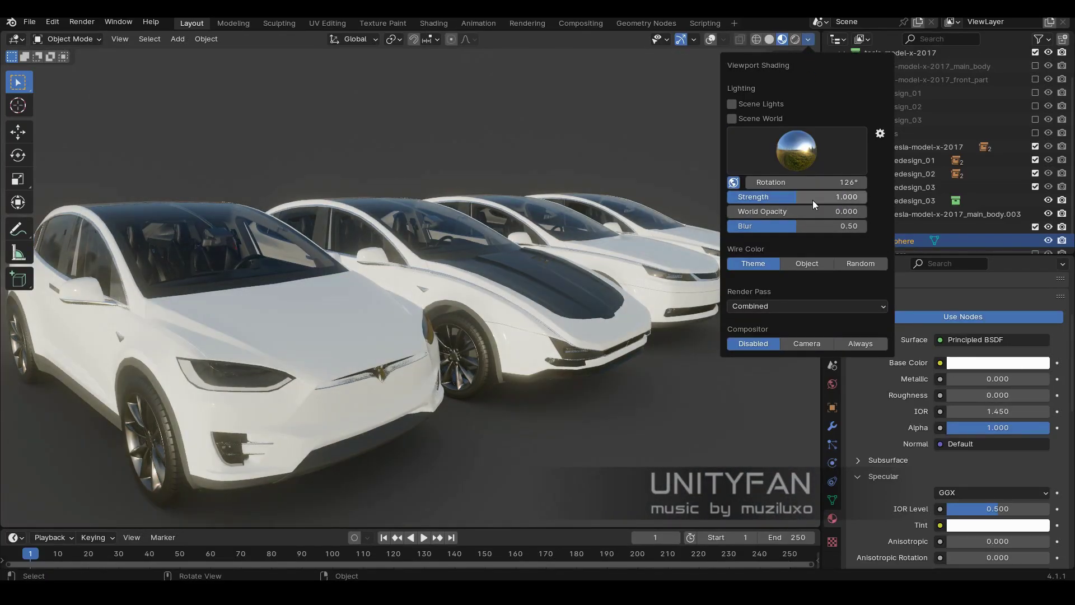
middle_click_drag(567, 376, 461, 376)
Set the body paint to red, exclude the instanced cars, and show redesign_03 alone.
left_click(998, 362)
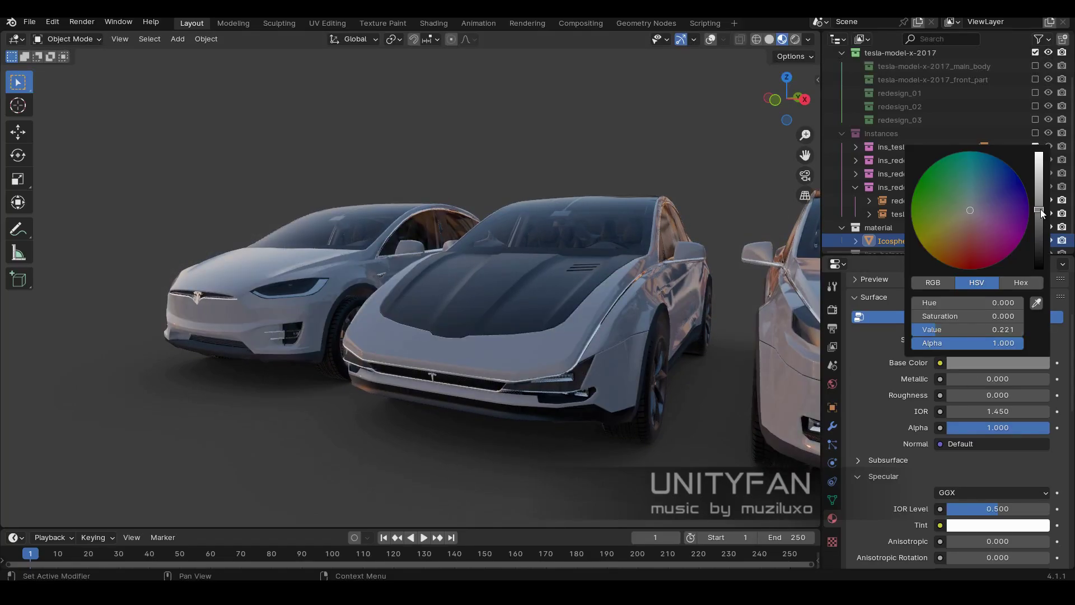
left_click(1041, 209)
mouse_move(616, 359)
middle_mouse_down()
mouse_move(530, 352)
mouse_move(494, 363)
middle_mouse_up()
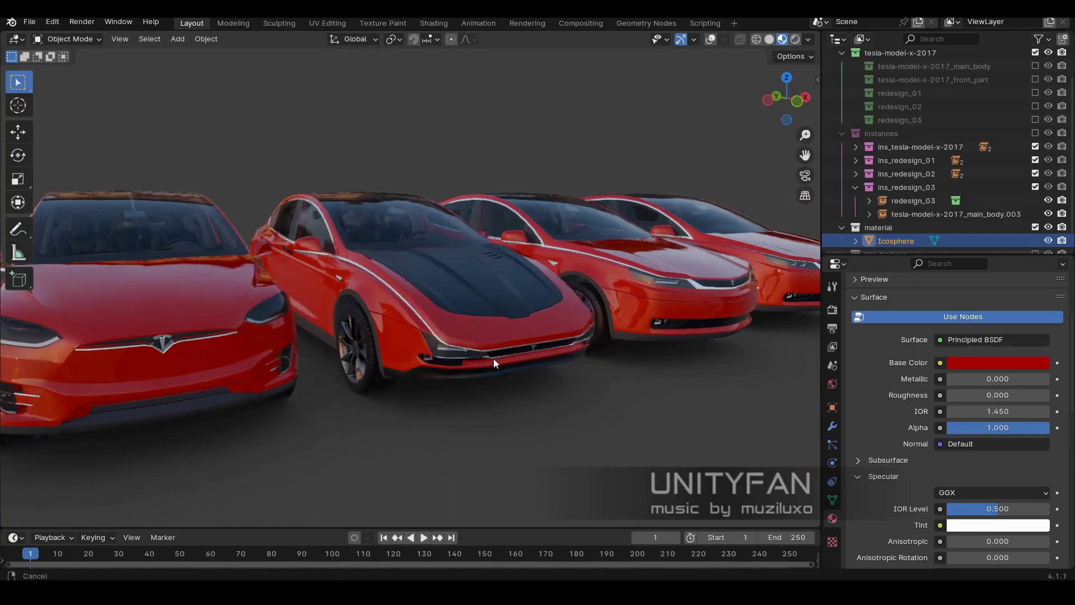
left_click(1035, 133)
left_click(1035, 79)
middle_click_drag(560, 314, 495, 312)
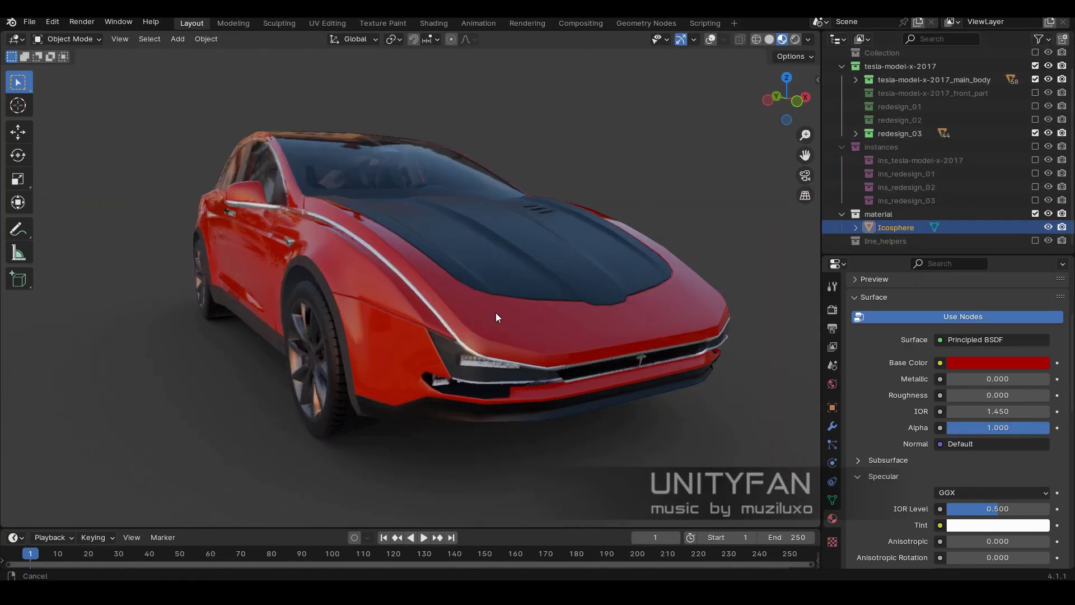
Hide main_body, redesign_03 and ins_redesign_01, leaving the original beside the latest redesign.
middle_click_drag(617, 388, 600, 388)
scroll(858, 362, "up", 5)
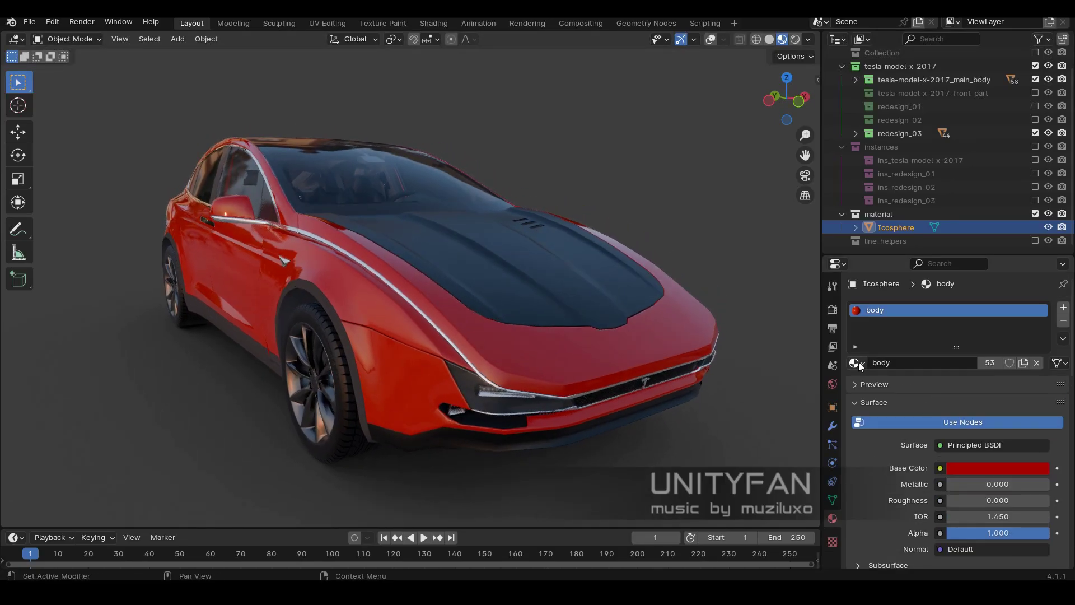
mouse_move(614, 278)
middle_mouse_down()
mouse_move(515, 367)
mouse_move(495, 363)
middle_mouse_up()
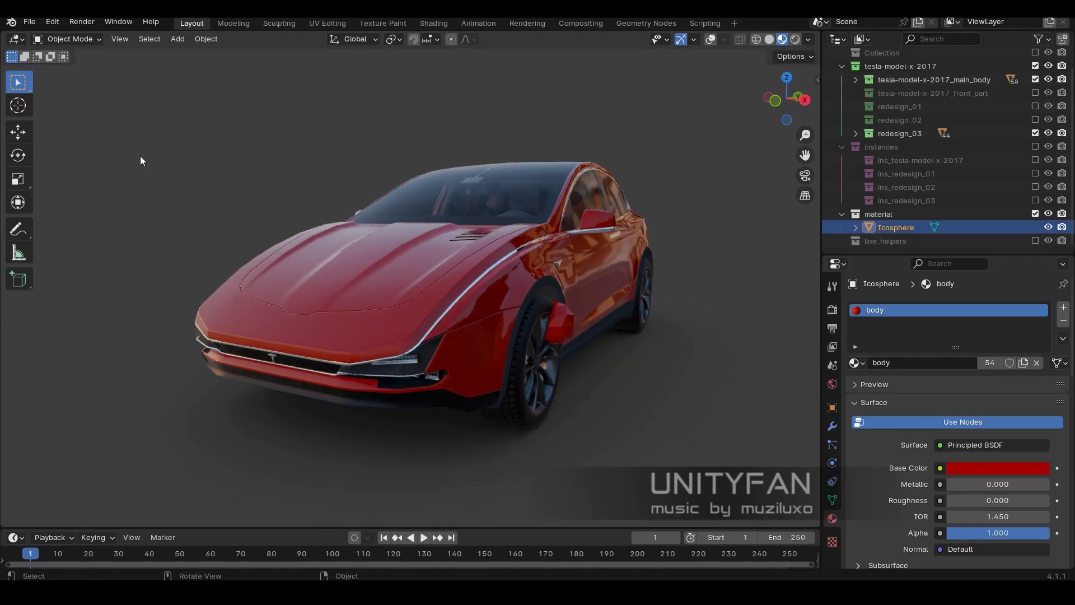
middle_click_drag(551, 272, 656, 238, "ctrl")
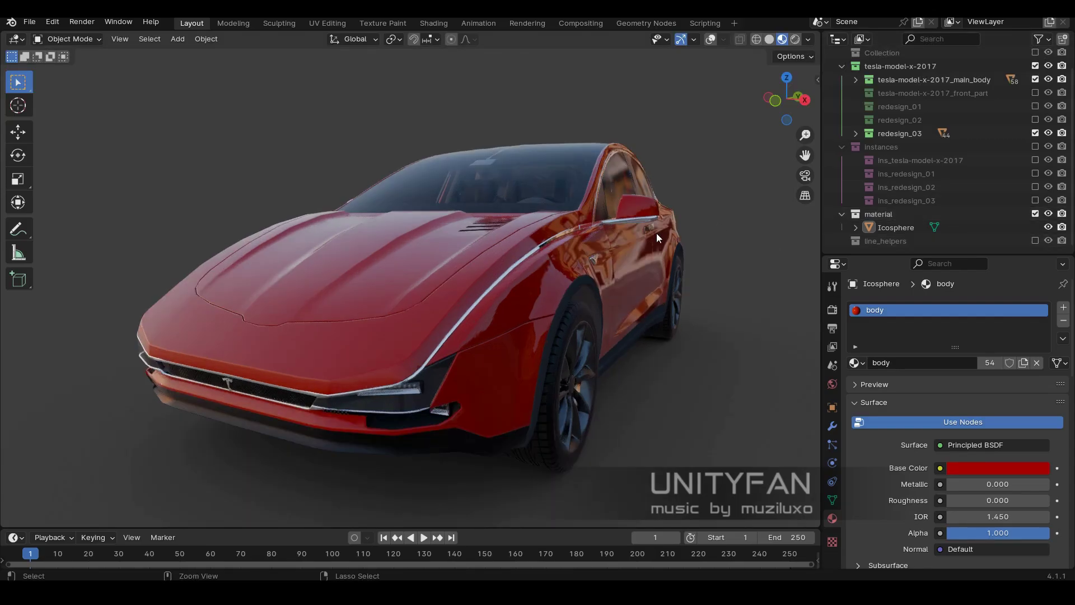
left_click_drag(1034, 133, 1035, 79)
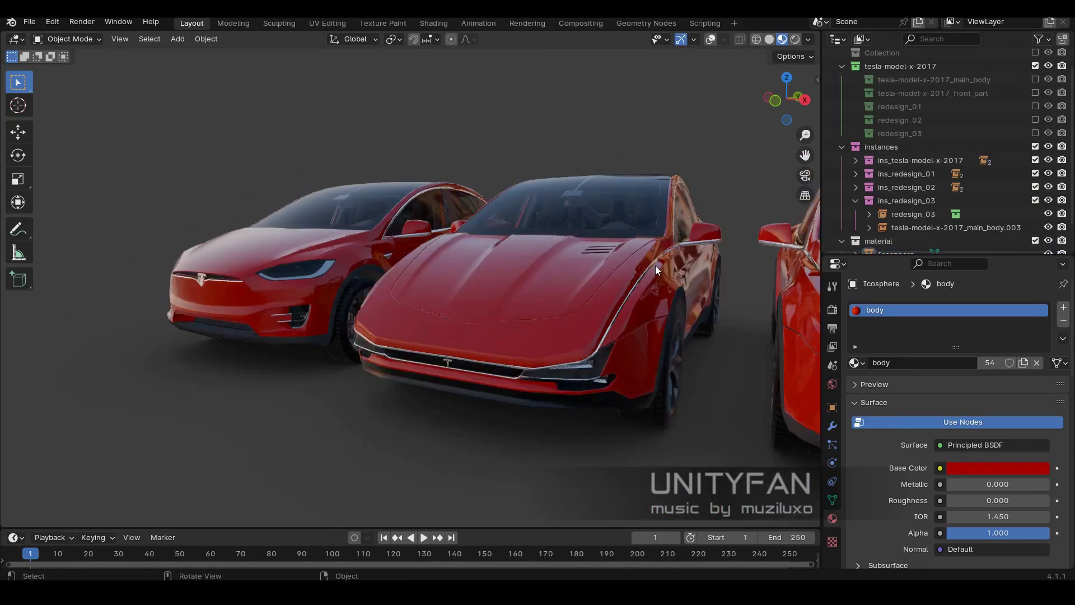
mouse_move(656, 265)
middle_mouse_down()
mouse_move(639, 347)
mouse_move(715, 334)
mouse_move(734, 345)
mouse_move(734, 336)
mouse_move(734, 385)
mouse_move(533, 337)
mouse_move(695, 345)
middle_mouse_up()
left_click(1035, 174)
scroll(506, 424, "up", 3)
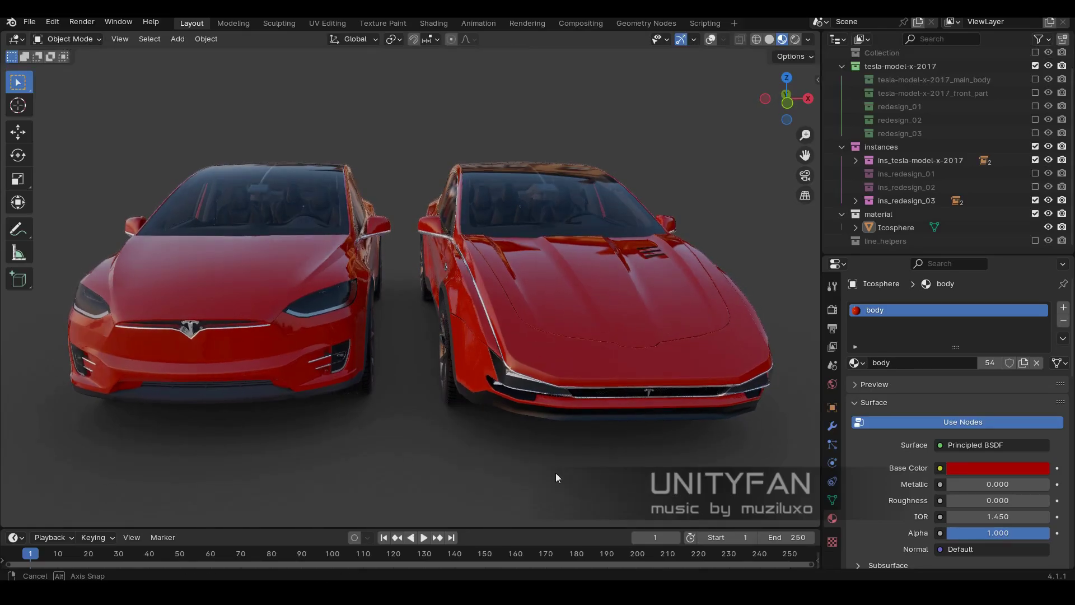
Adjust the paint's base colour hue and settle on deep red at value 0.391.
left_click(998, 467)
mouse_move(946, 347)
left_mouse_down()
mouse_move(925, 354)
mouse_move(999, 294)
mouse_move(1033, 375)
mouse_move(1039, 258)
left_mouse_up()
left_click(998, 468)
left_click_drag(970, 315, 971, 374)
left_click(998, 467)
scroll(980, 317, "down", 4)
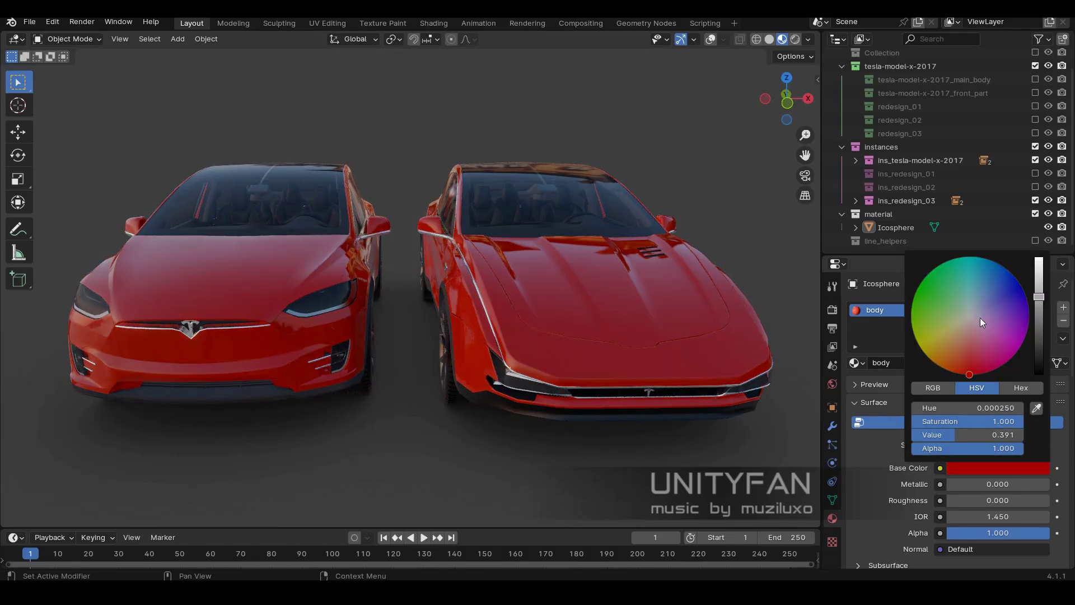